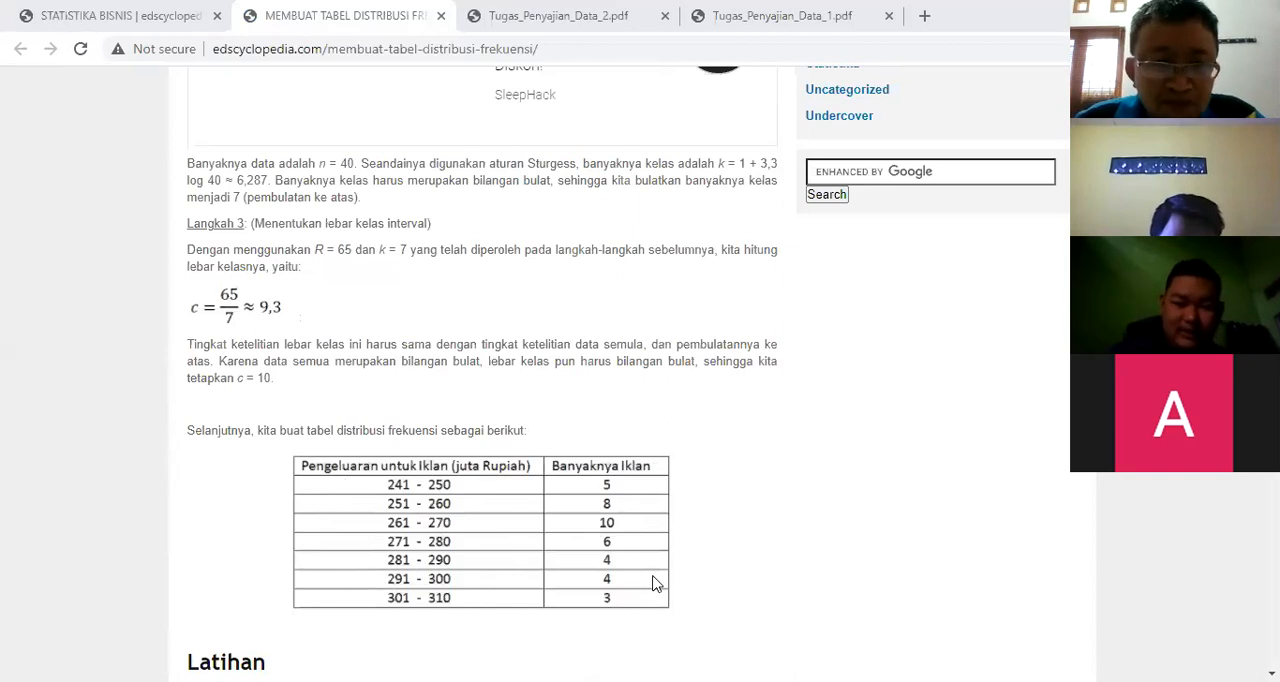
Step: Examine the worked frequency distribution example on the web page, from its result table back to the example data and guidelines
{"action": "scroll", "coordinate": [655, 580], "scroll_direction": "down", "scroll_amount": 1}
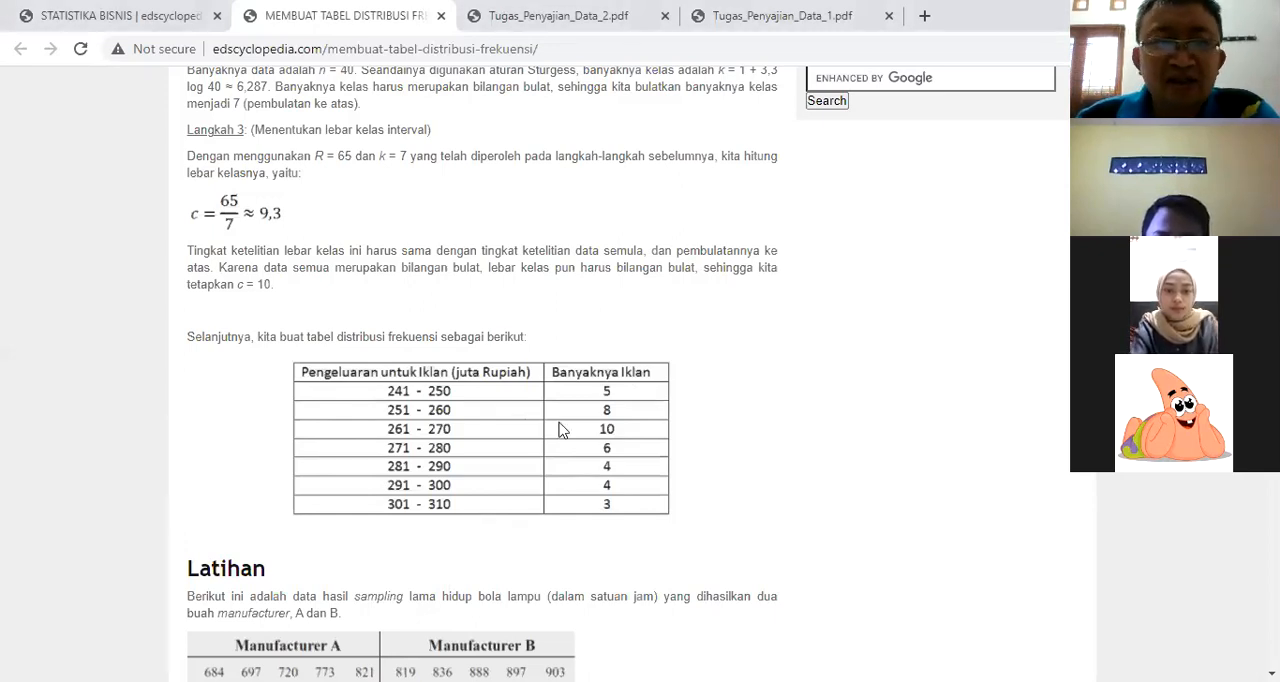
{"action": "scroll", "coordinate": [560, 430], "scroll_direction": "up", "scroll_amount": 8}
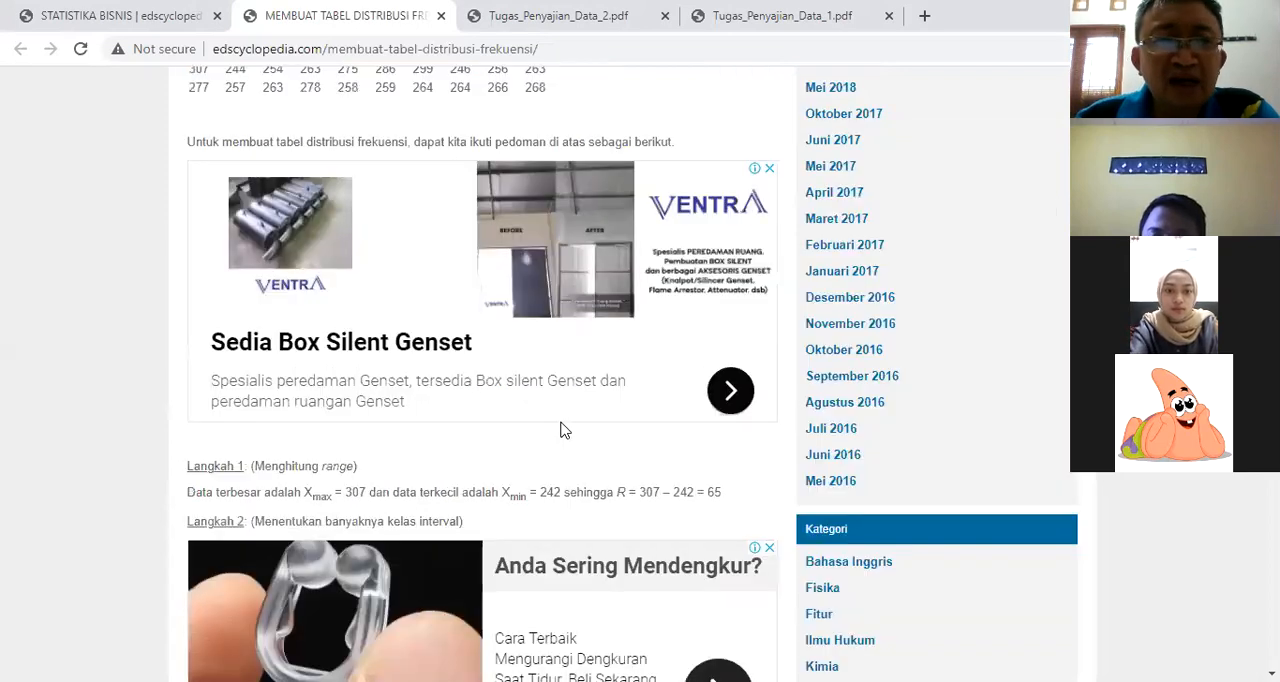
{"action": "scroll", "coordinate": [560, 430], "scroll_direction": "up", "scroll_amount": 2}
{"action": "scroll", "coordinate": [560, 430], "scroll_direction": "up", "scroll_amount": 4}
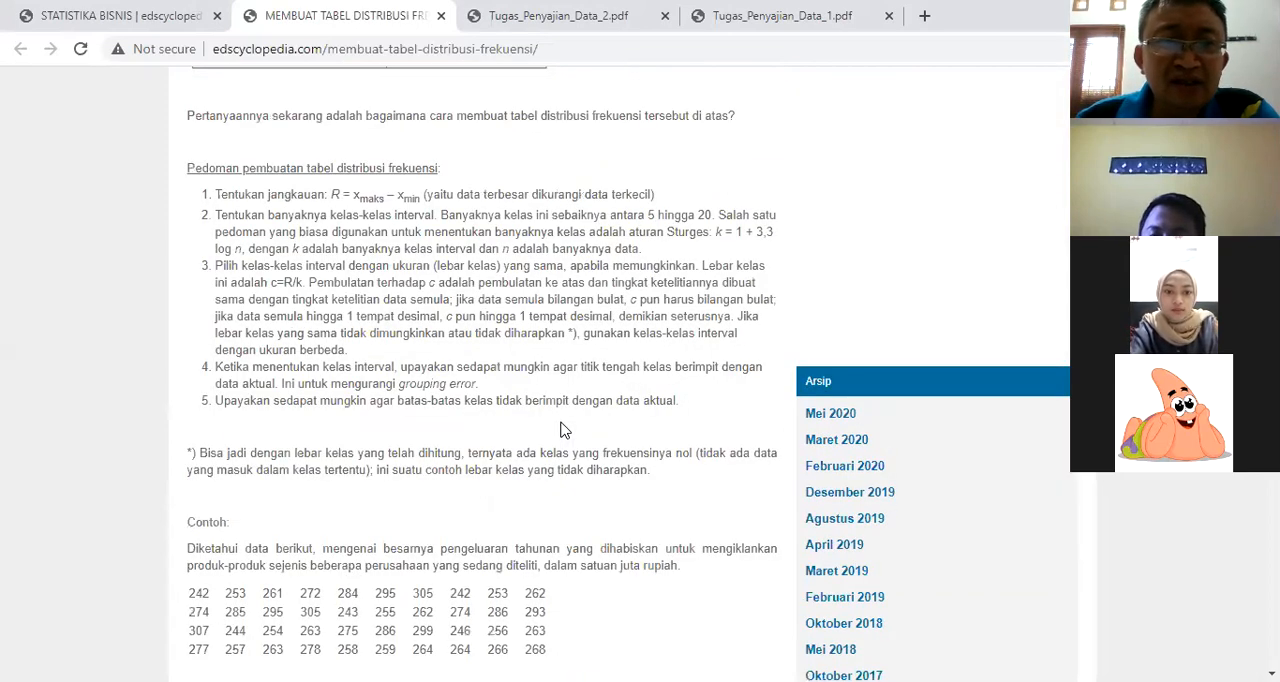
{"action": "scroll", "coordinate": [560, 430], "scroll_direction": "down", "scroll_amount": 1}
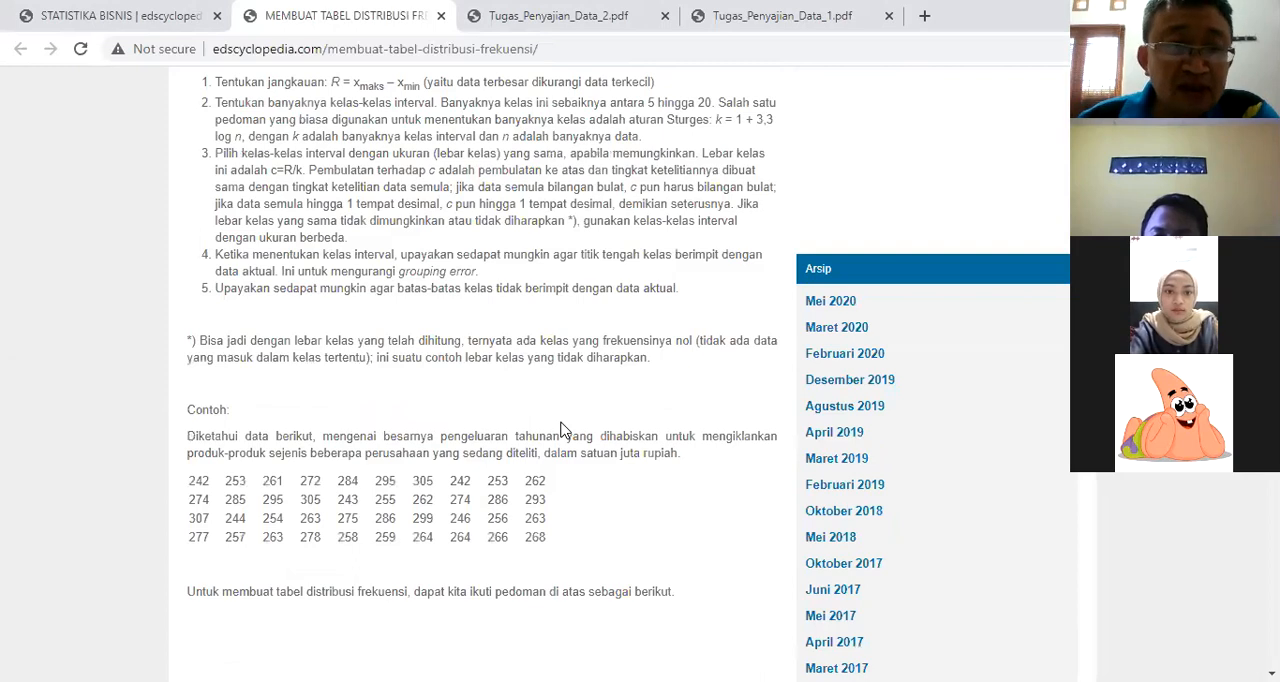
{"action": "scroll", "coordinate": [560, 430], "scroll_direction": "down", "scroll_amount": 1}
{"action": "scroll", "coordinate": [560, 430], "scroll_direction": "up", "scroll_amount": 3}
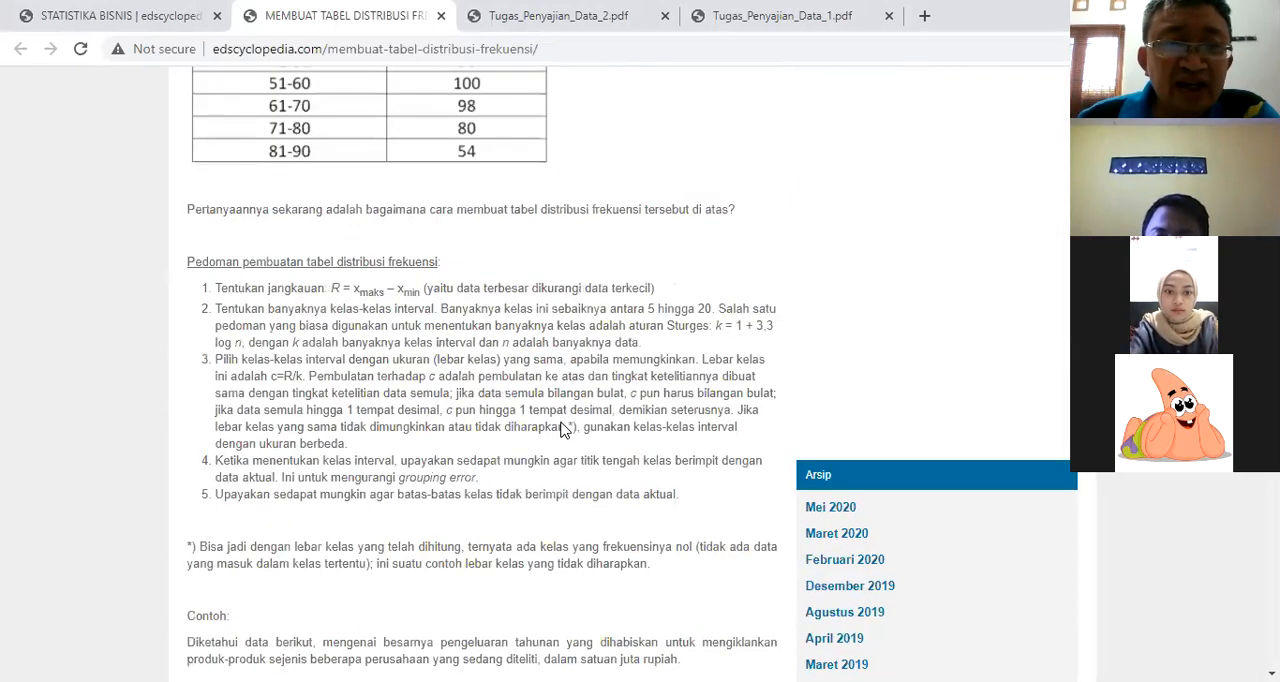
{"action": "scroll", "coordinate": [565, 430], "scroll_direction": "up", "scroll_amount": 3}
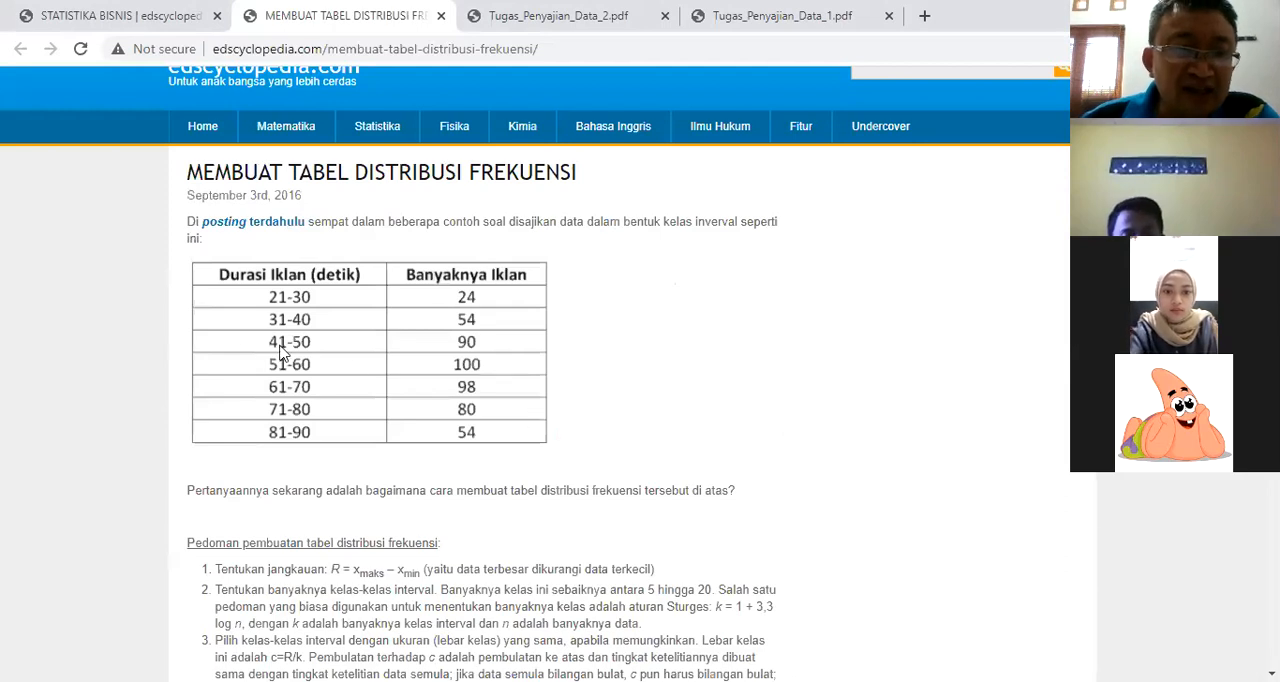
Step: Read the guidelines for building a frequency distribution table and the advertising expenditure data of the example
{"action": "scroll", "coordinate": [245, 350], "scroll_direction": "down", "scroll_amount": 2}
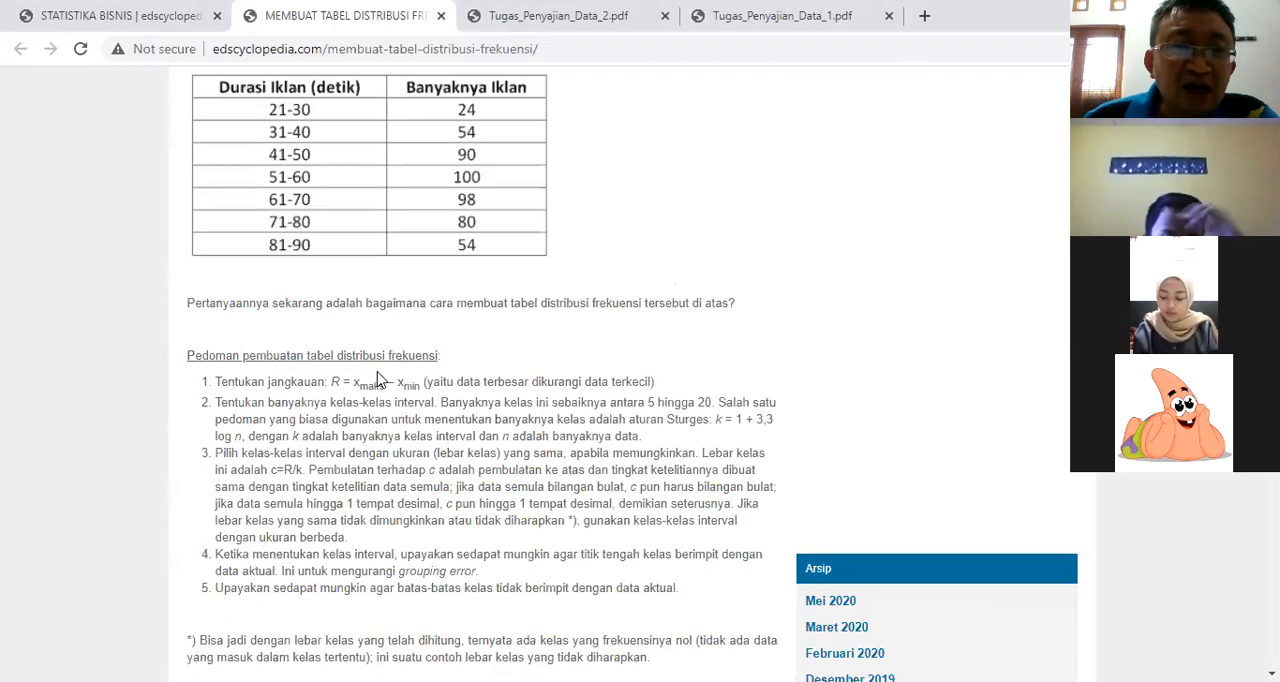
{"action": "scroll", "coordinate": [382, 371], "scroll_direction": "up", "scroll_amount": 3}
{"action": "scroll", "coordinate": [382, 371], "scroll_direction": "down", "scroll_amount": 5}
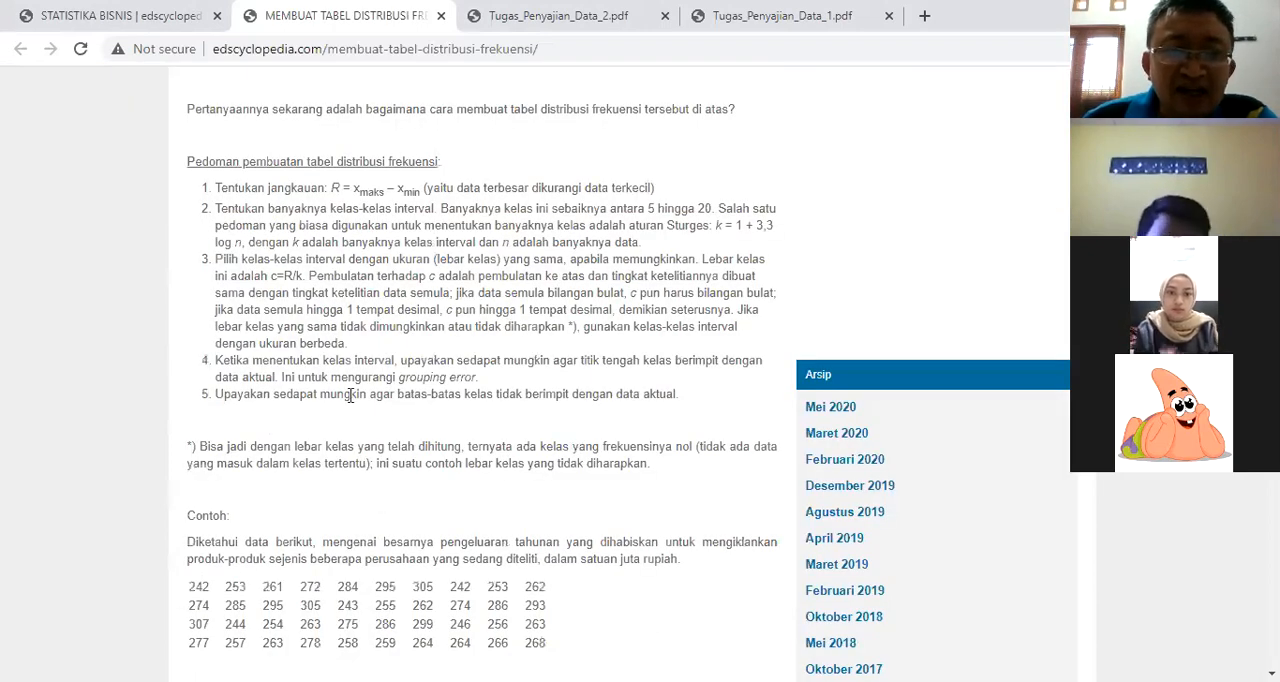
{"action": "scroll", "coordinate": [596, 340], "scroll_direction": "down", "scroll_amount": 3}
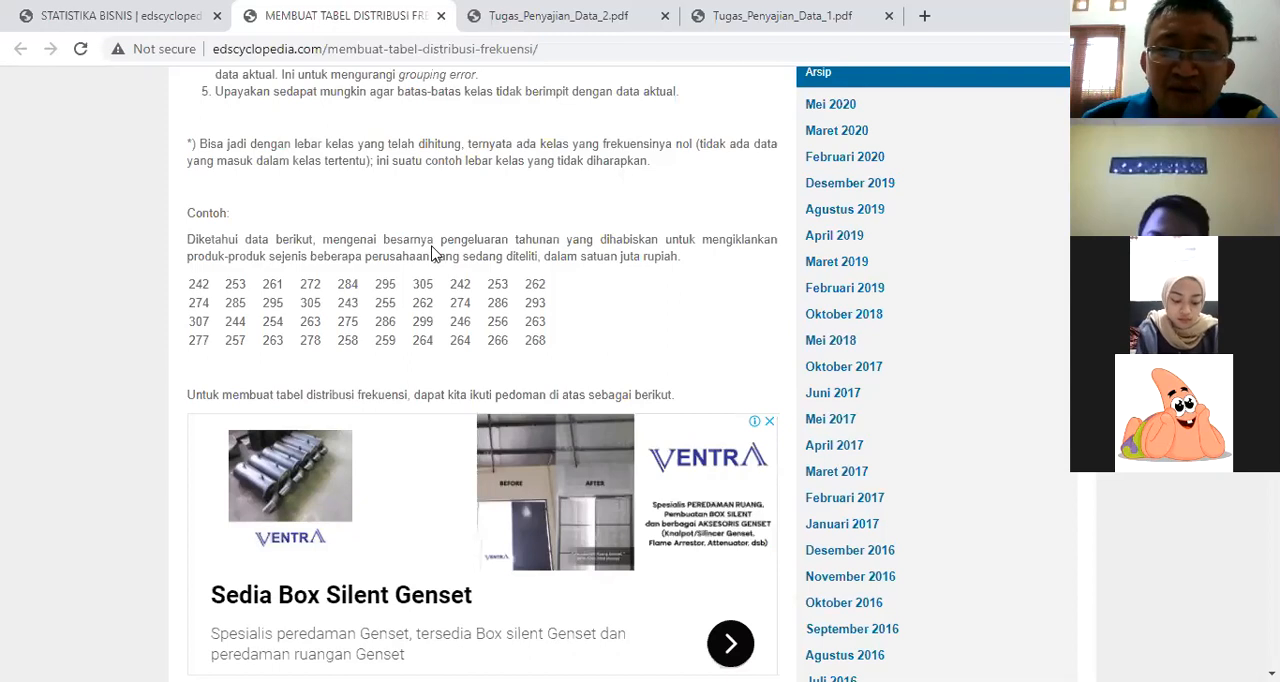
{"action": "scroll", "coordinate": [531, 440], "scroll_direction": "up", "scroll_amount": 1}
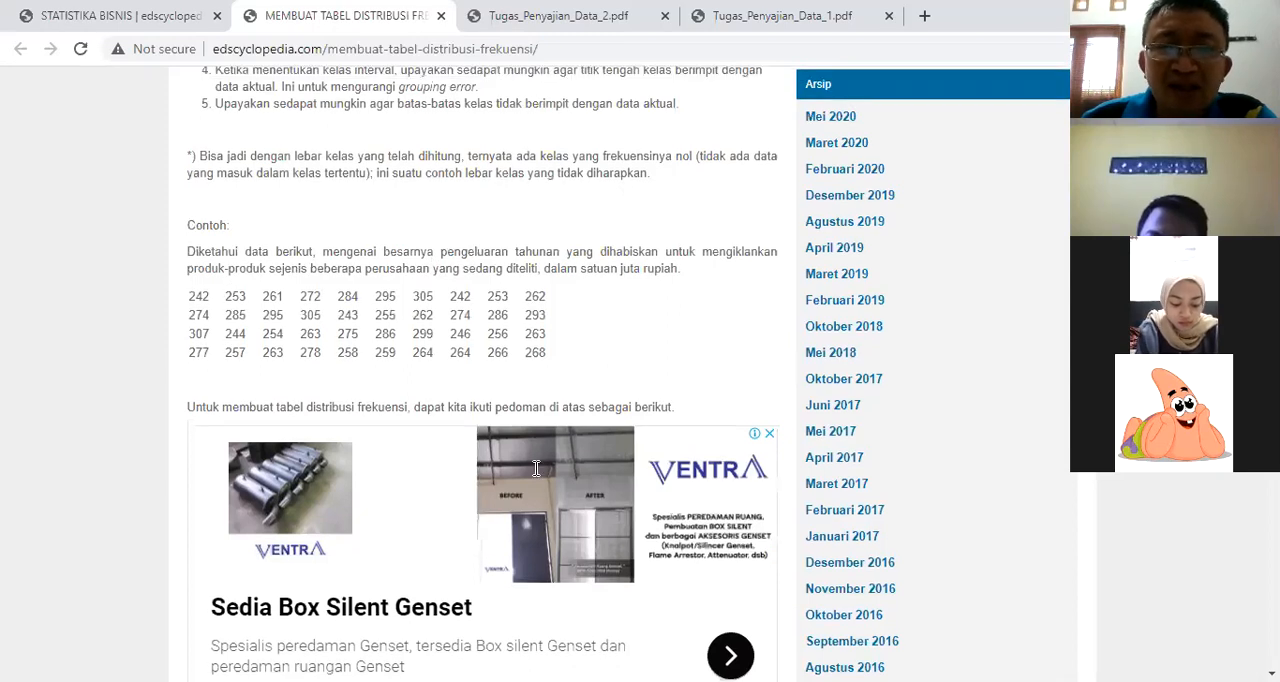
{"action": "scroll", "coordinate": [531, 473], "scroll_direction": "up", "scroll_amount": 3}
{"action": "scroll", "coordinate": [530, 465], "scroll_direction": "down", "scroll_amount": 3}
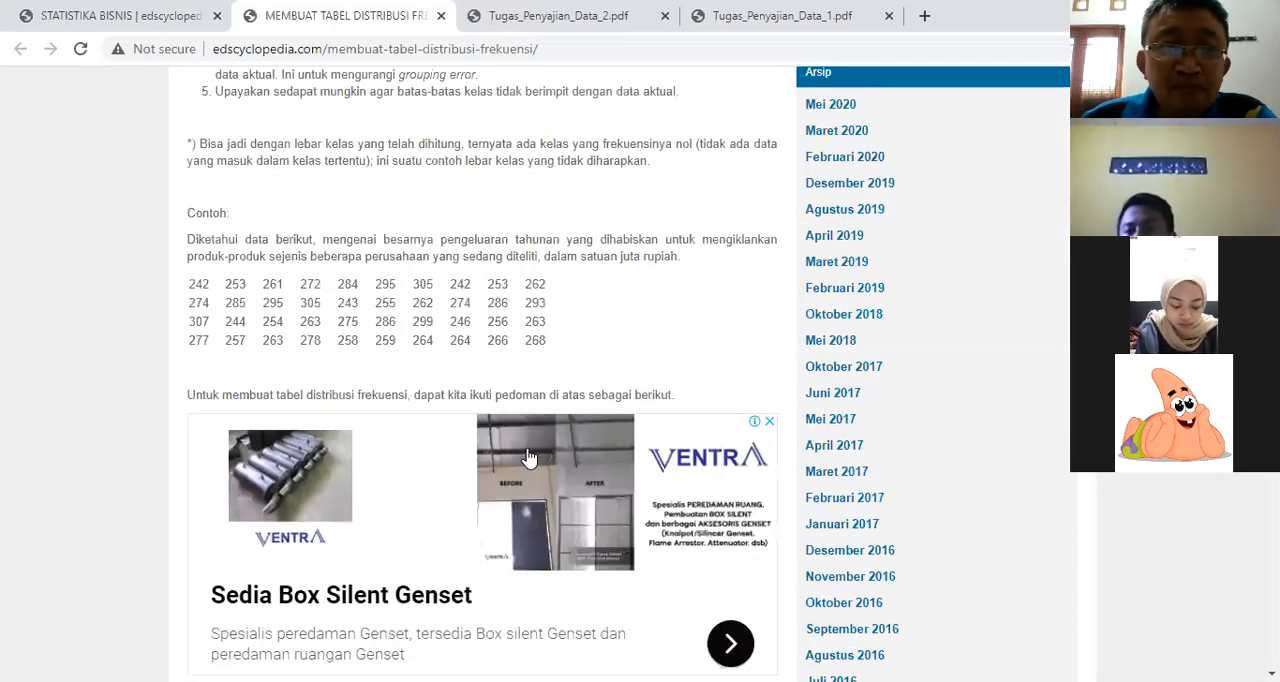
{"action": "scroll", "coordinate": [530, 458], "scroll_direction": "up", "scroll_amount": 1}
{"action": "scroll", "coordinate": [420, 260], "scroll_direction": "up", "scroll_amount": 2}
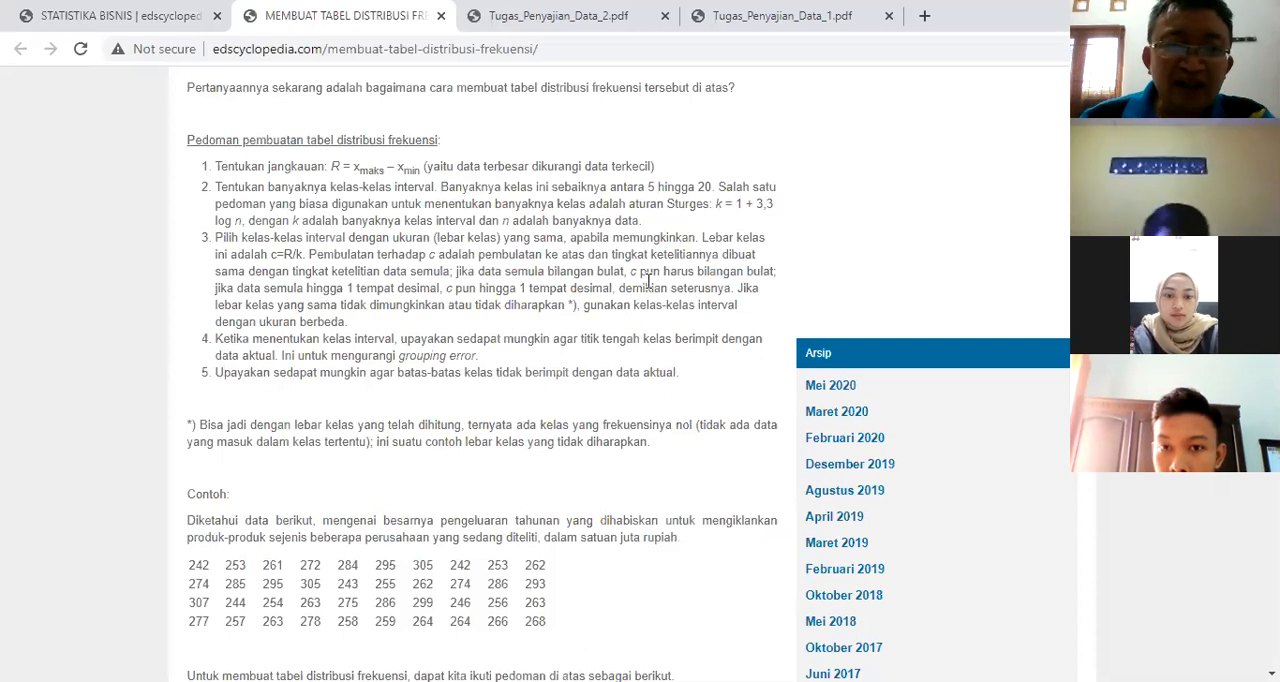
{"action": "scroll", "coordinate": [648, 281], "scroll_direction": "down", "scroll_amount": 1}
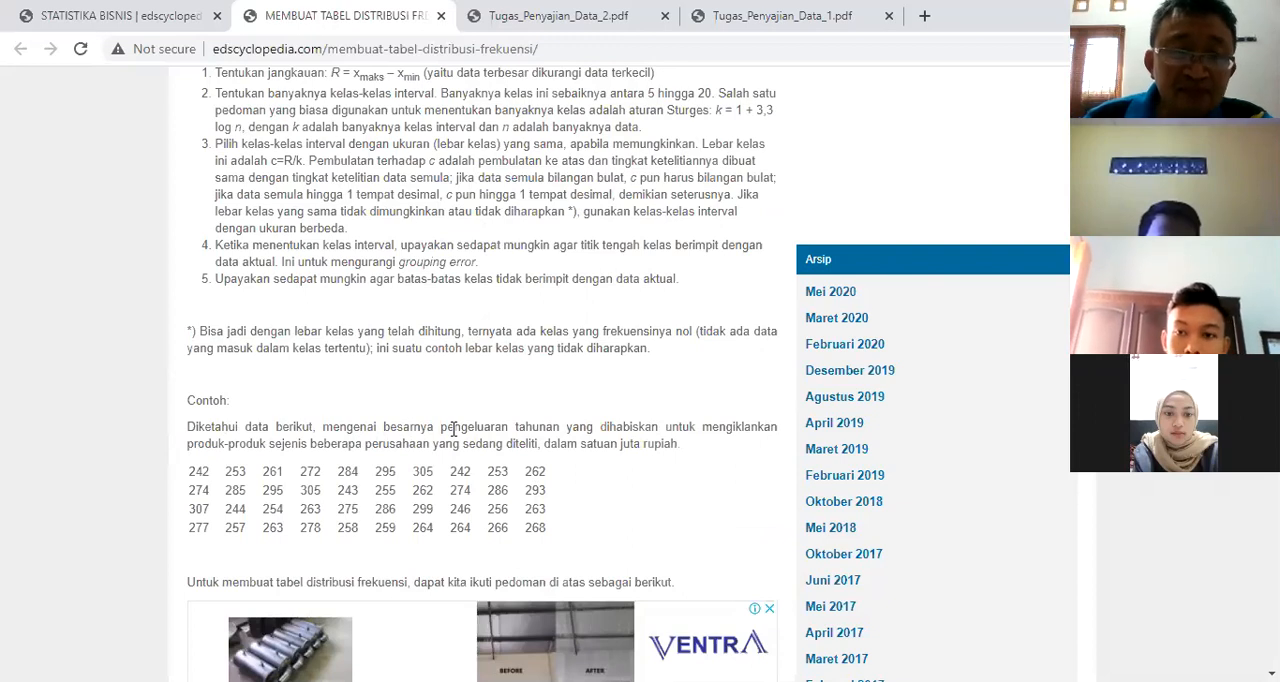
{"action": "scroll", "coordinate": [453, 428], "scroll_direction": "down", "scroll_amount": 1}
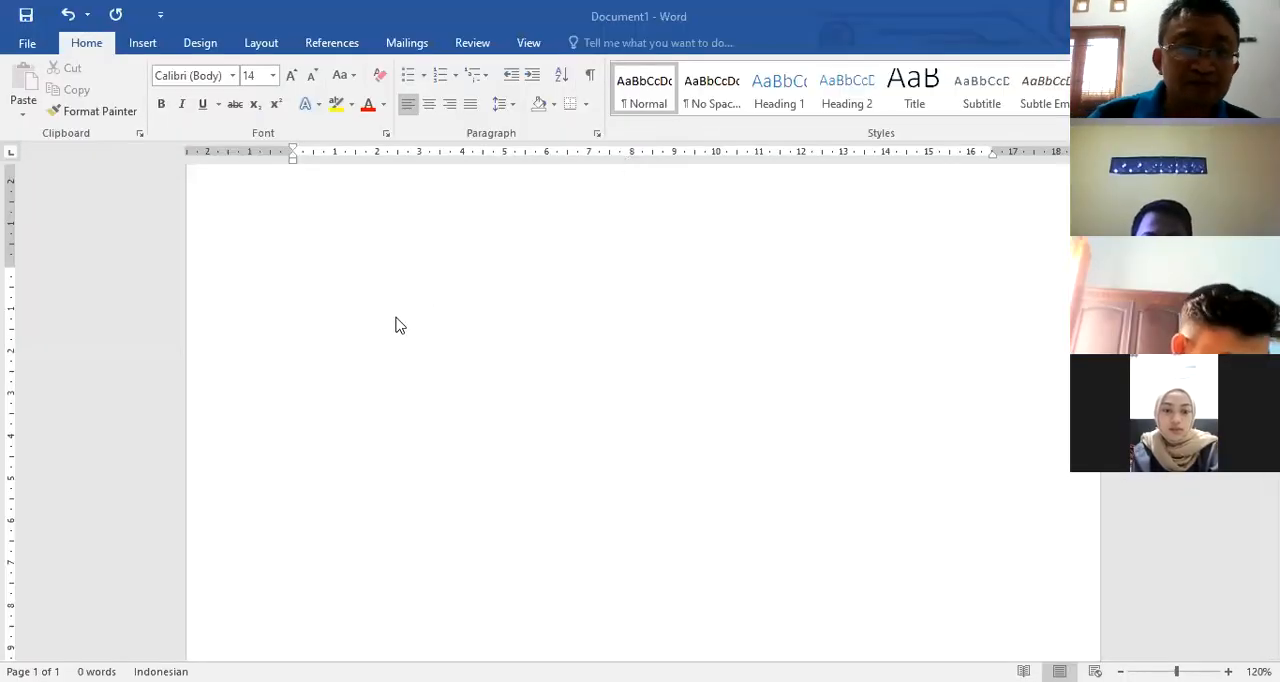
Step: Switch to the blank Word document and write "Langkah 1: R = Xmax" with "max" as a subscript
{"action": "left_click", "coordinate": [404, 328]}
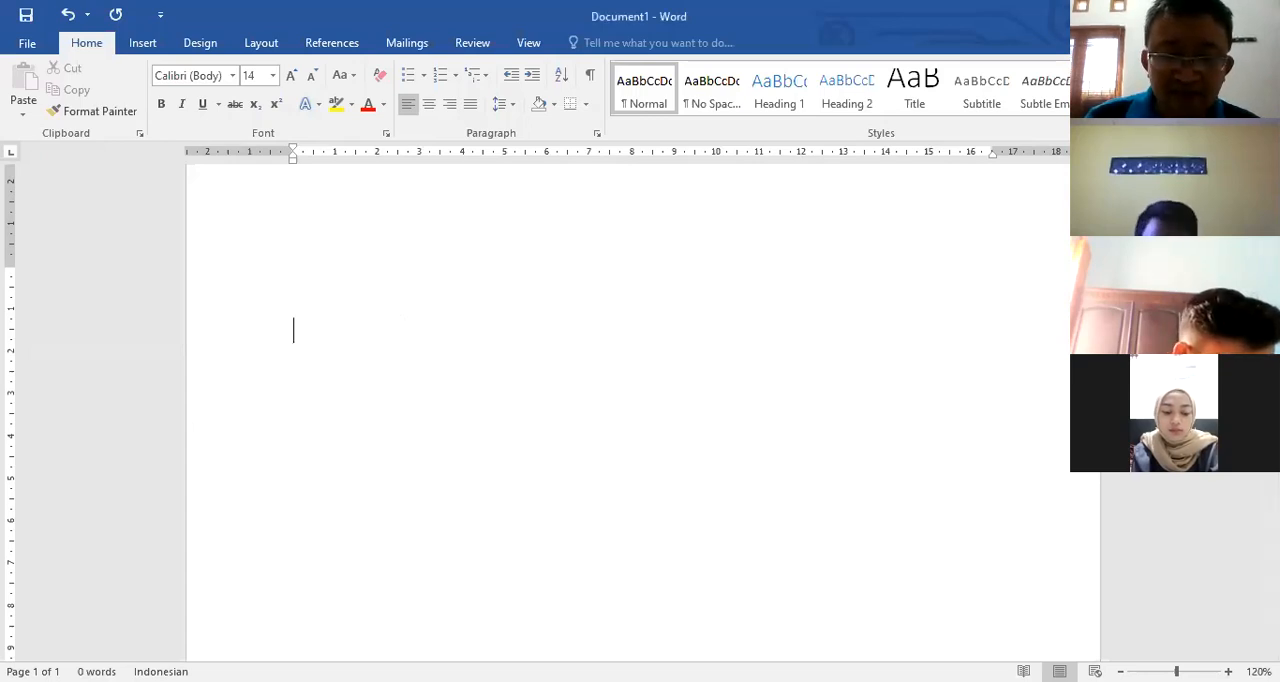
{"action": "type", "text": "Langkah"}
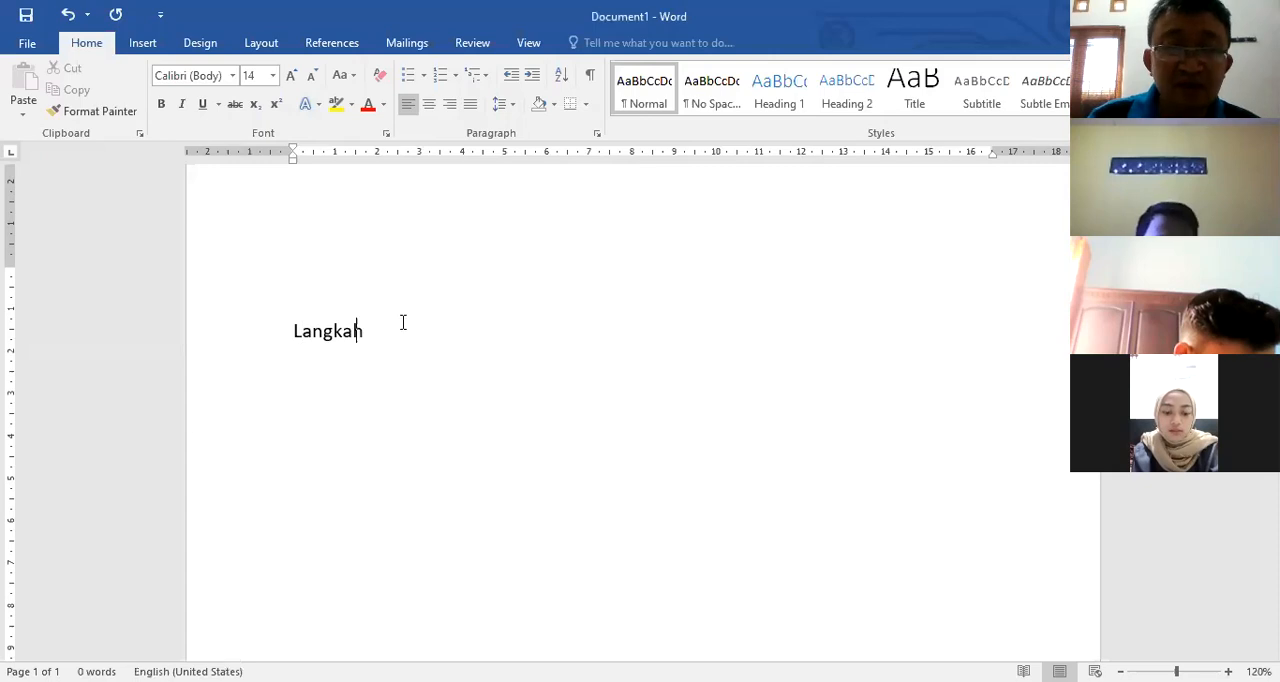
{"action": "type", "text": "1: R = X"}
{"action": "key", "text": "ctrl+equal"}
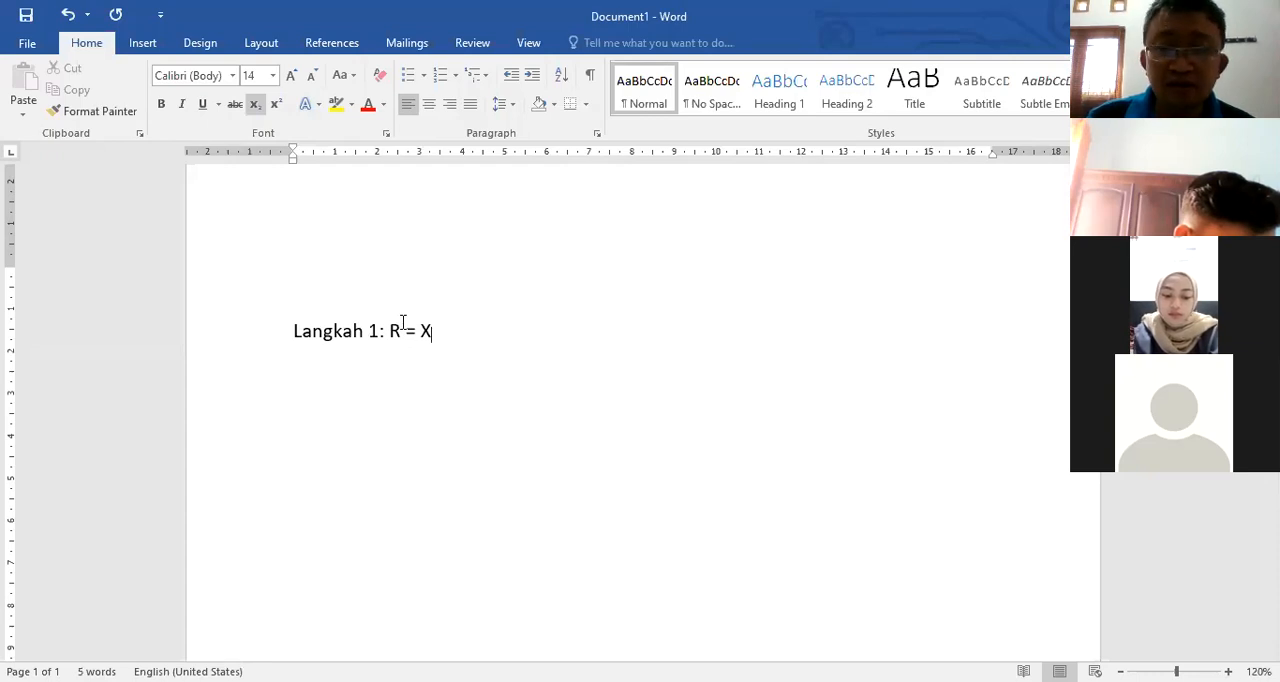
{"action": "key", "text": "ctrl+equal"}
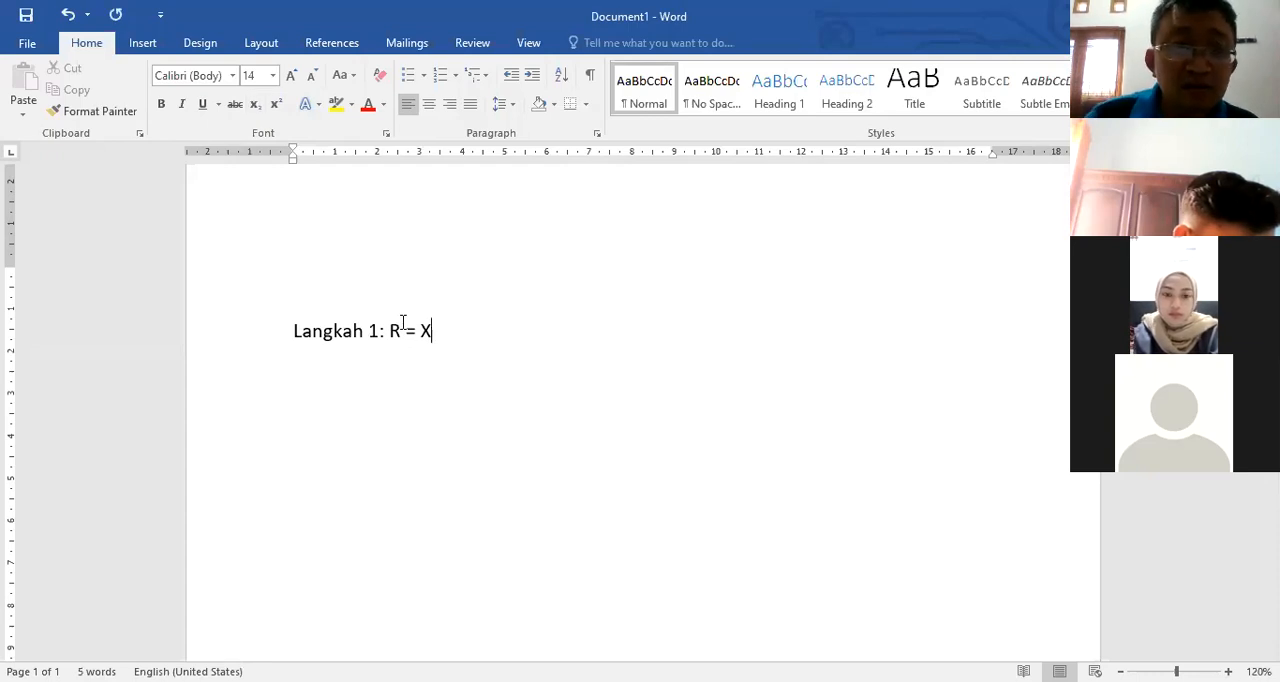
{"action": "key", "text": "ctrl+equal"}
{"action": "type", "text": "ma"}
{"action": "type", "text": "x"}
{"action": "key", "text": "ctrl+equal"}
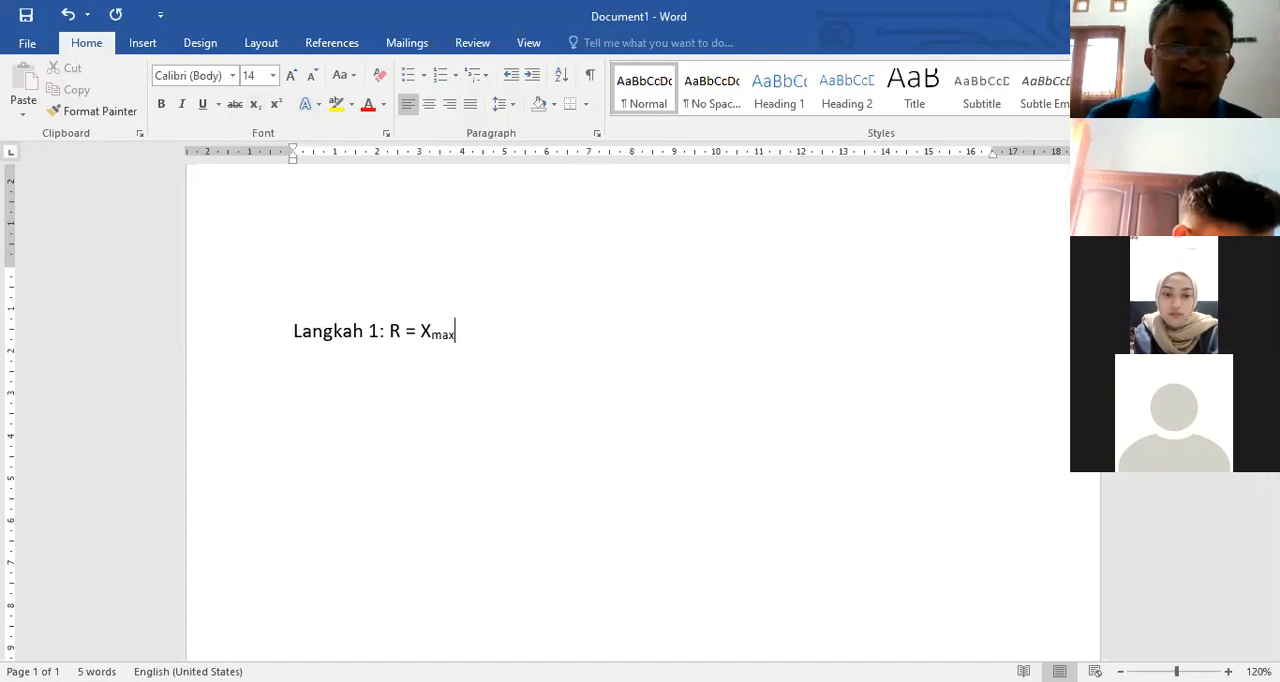
Step: Complete the Langkah 1 formula with "– Xmin = 307 – 242 = 65", subscripting "min" and consulting the web page's example data
{"action": "type", "text": "- X"}
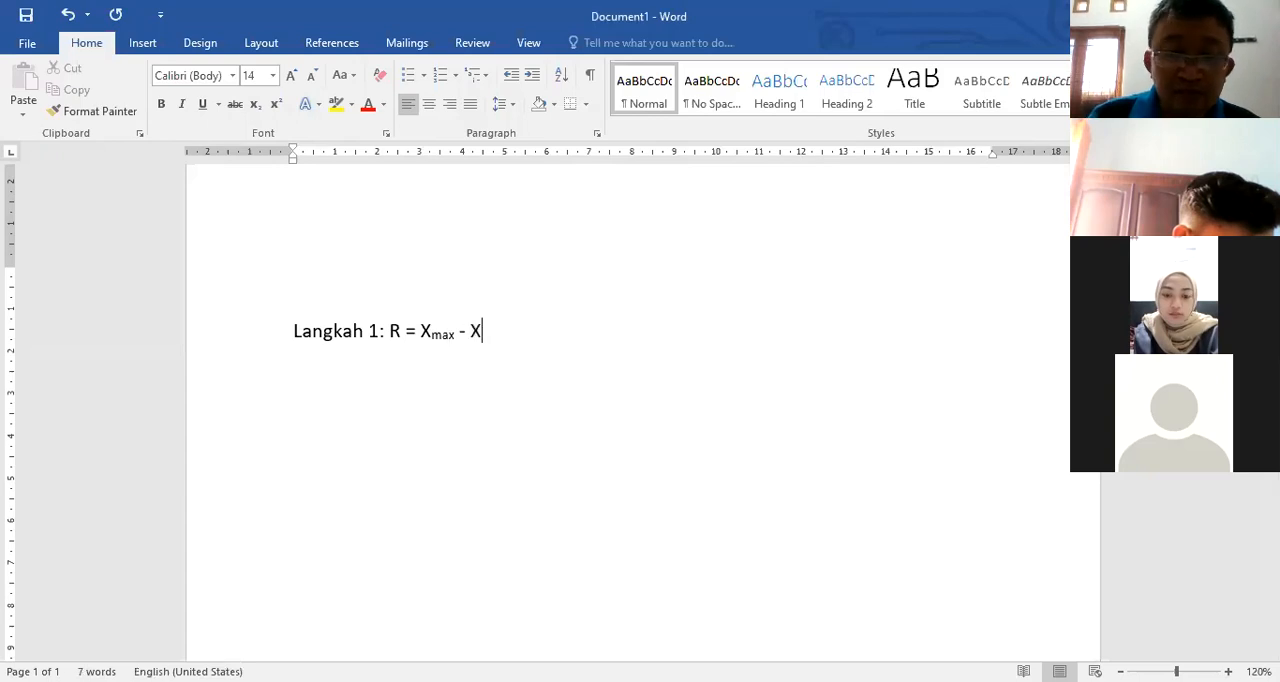
{"action": "key", "text": "ctrl+equal"}
{"action": "type", "text": "min"}
{"action": "key", "text": "ctrl+equal"}
{"action": "type", "text": "="}
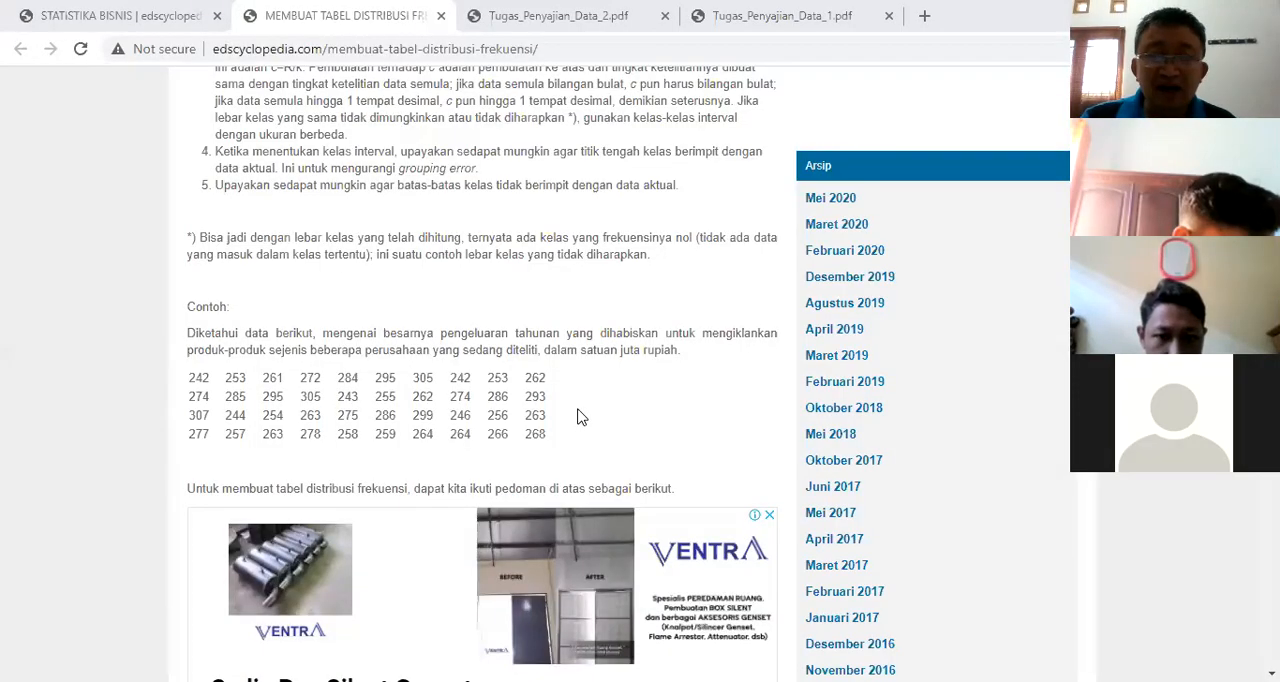
{"action": "scroll", "coordinate": [580, 415], "scroll_direction": "up", "scroll_amount": 1}
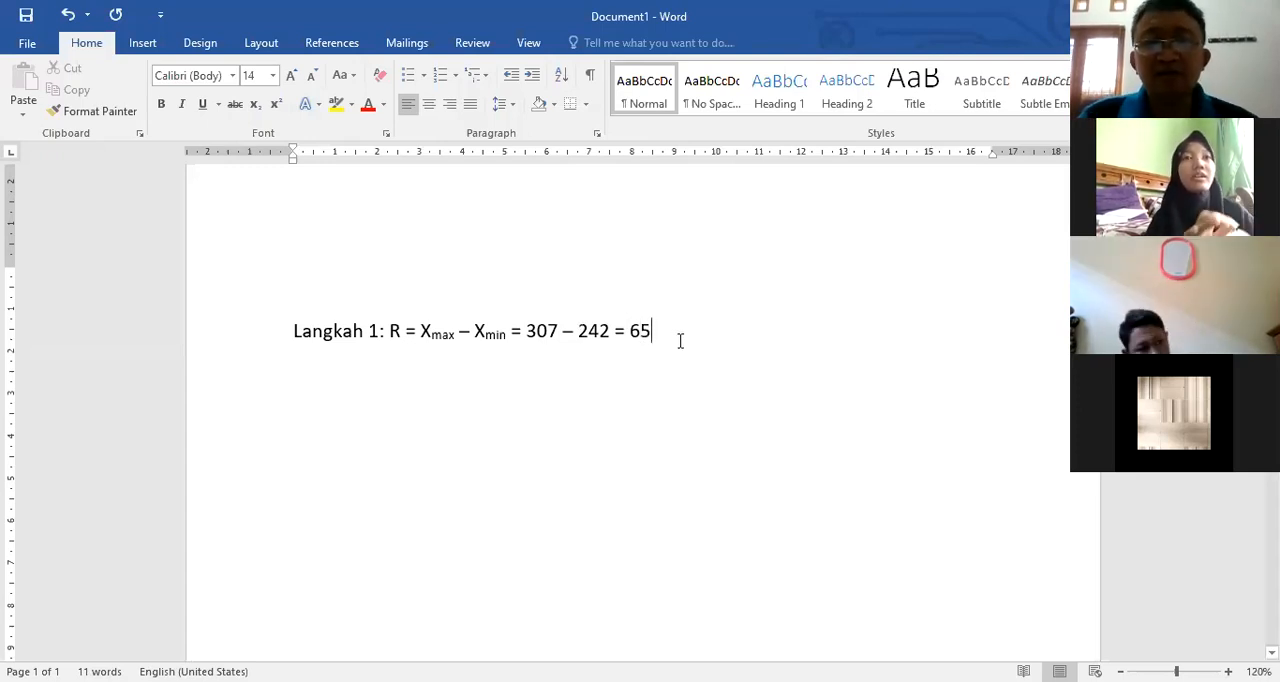
Step: Add the line "Langkah 2: Banyaknya kelas" and insert "Jangkauan" before R in the Langkah 1 line
{"action": "key", "text": "Return"}
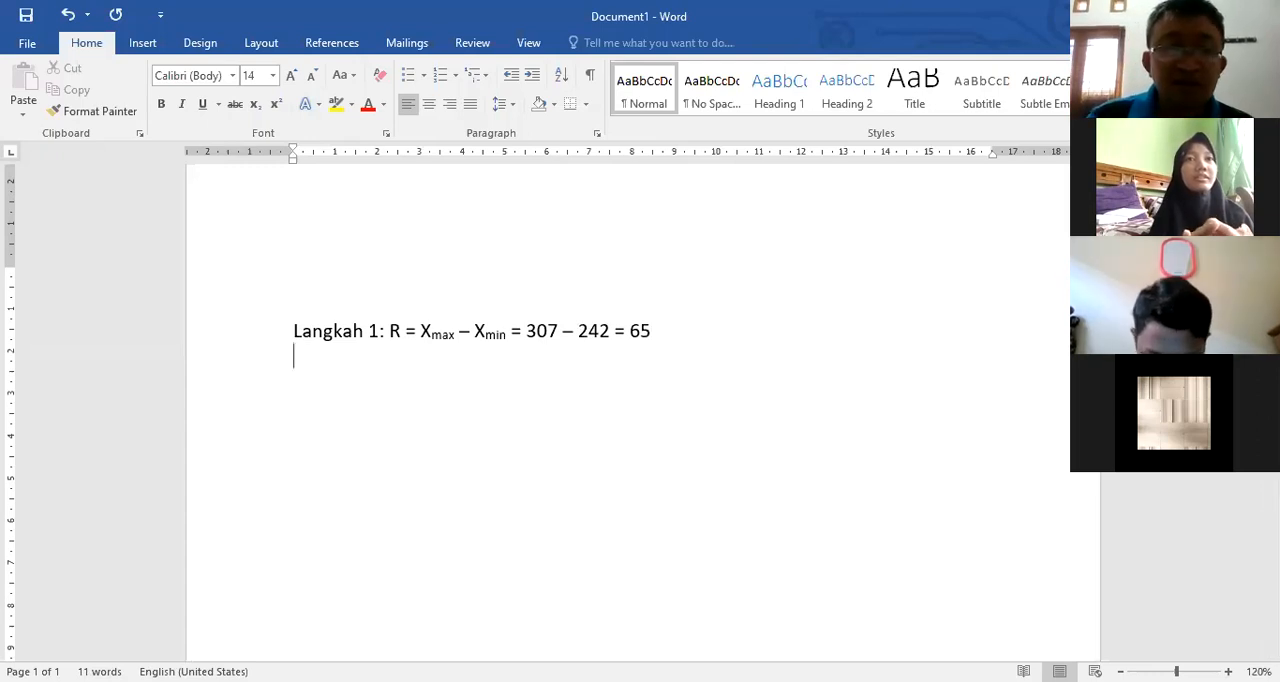
{"action": "type", "text": "Langkah 2:"}
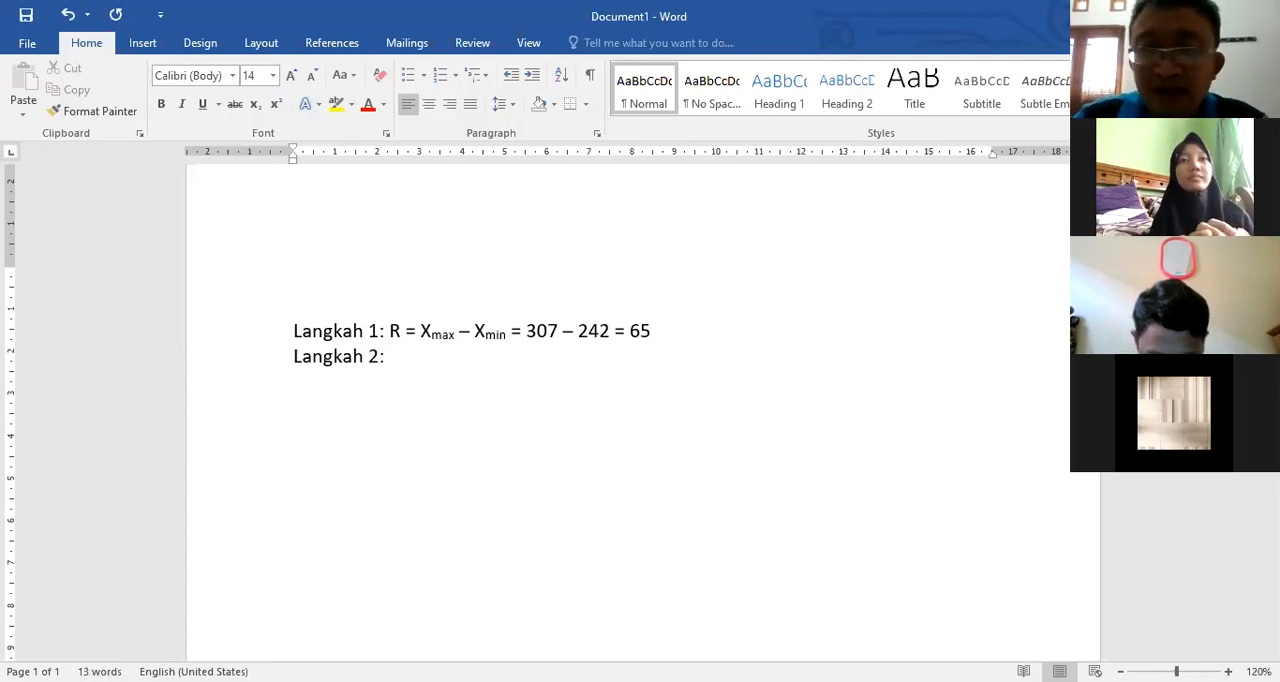
{"action": "type", "text": " Banyaknya"}
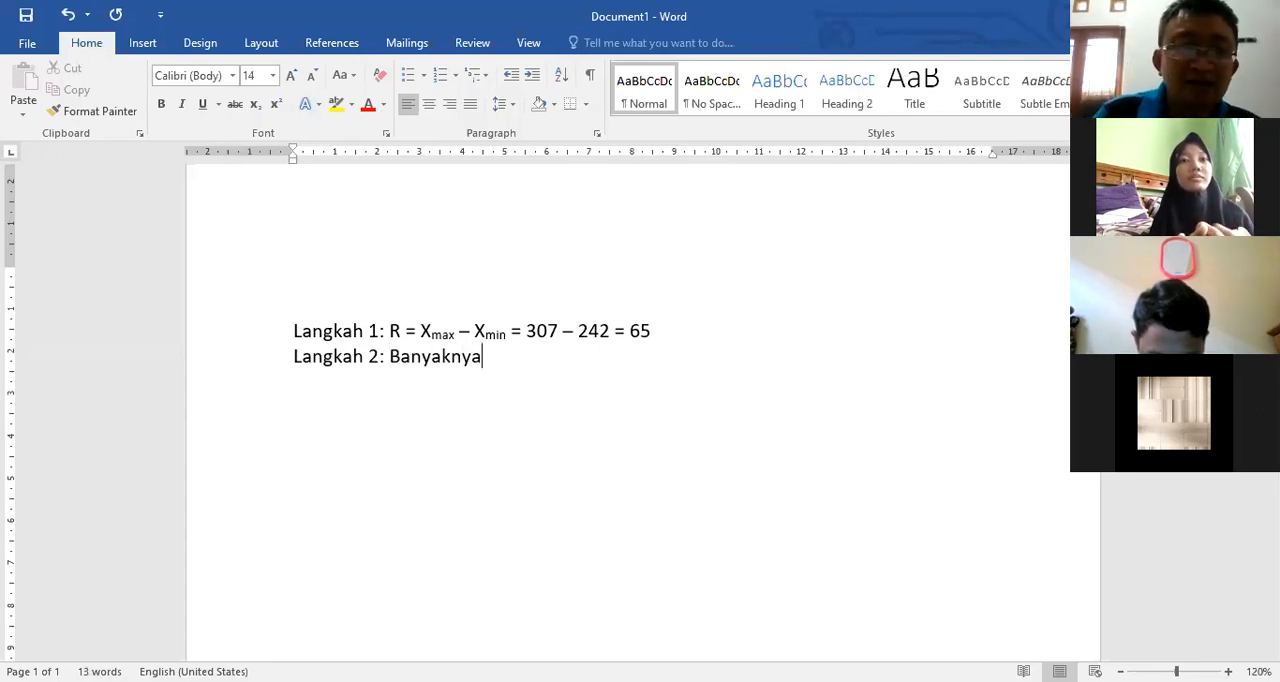
{"action": "type", "text": " kelas"}
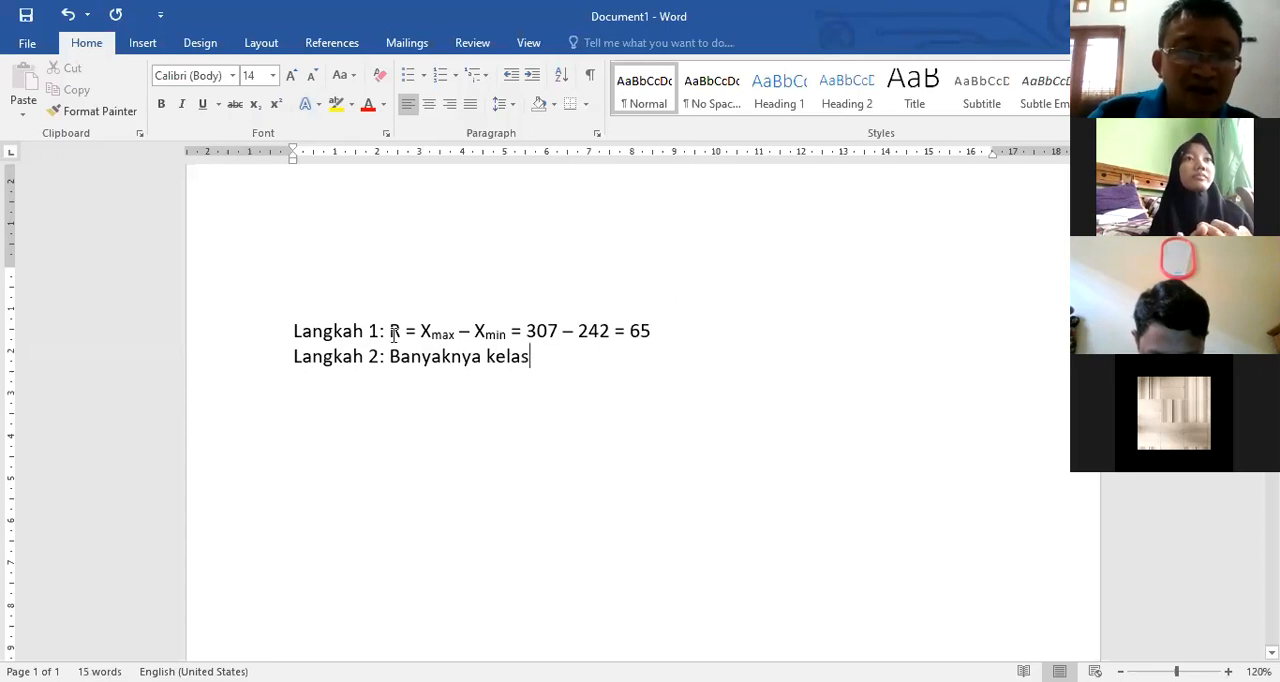
{"action": "type", "text": "Jangkauan"}
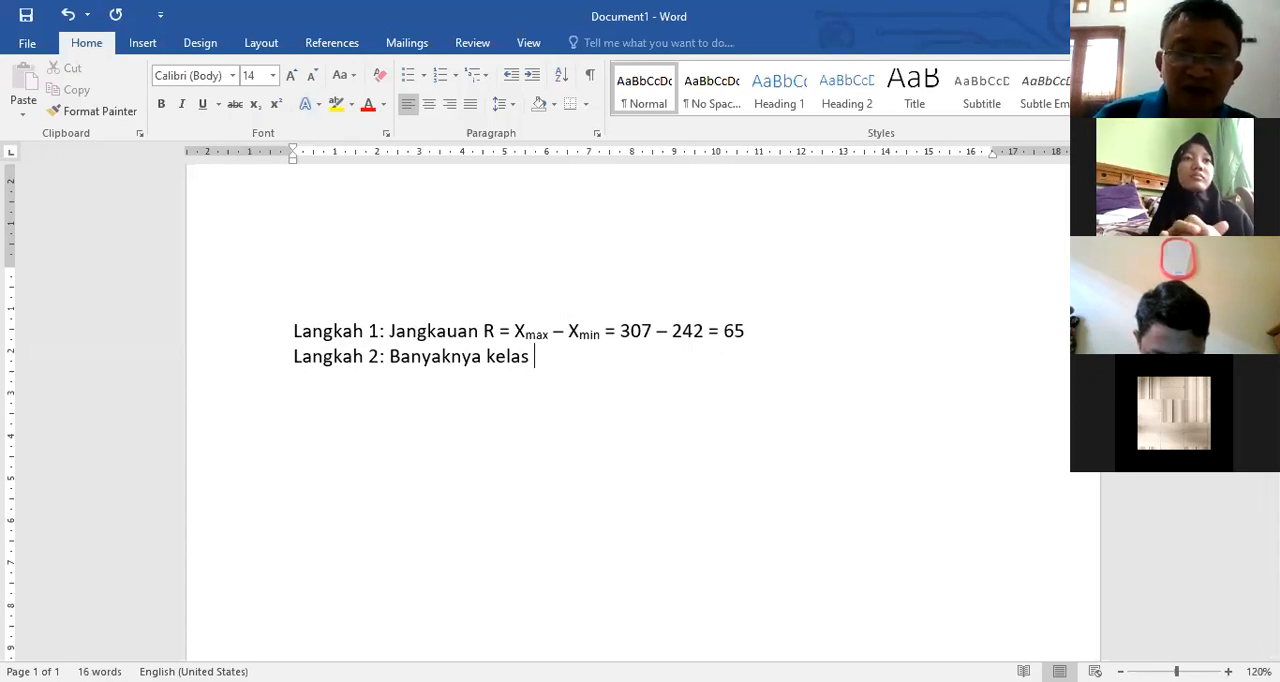
{"action": "type", "text": " = 1"}
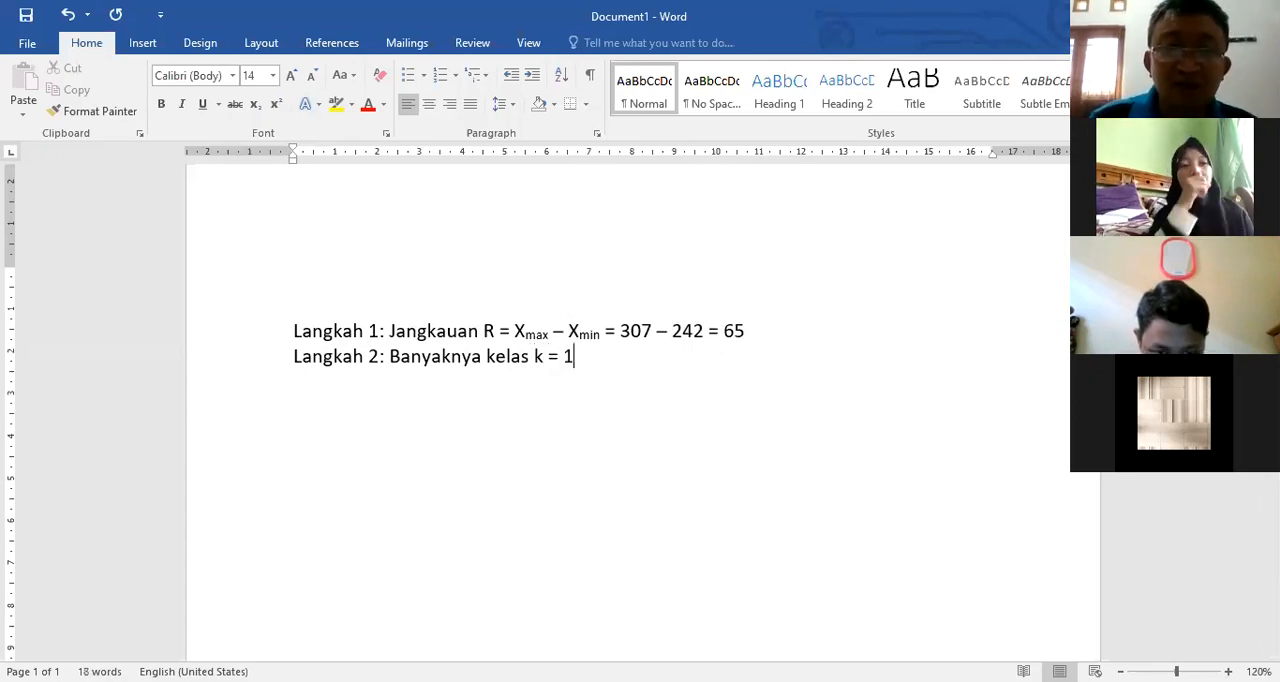
{"action": "type", "text": " +3,3 log n"}
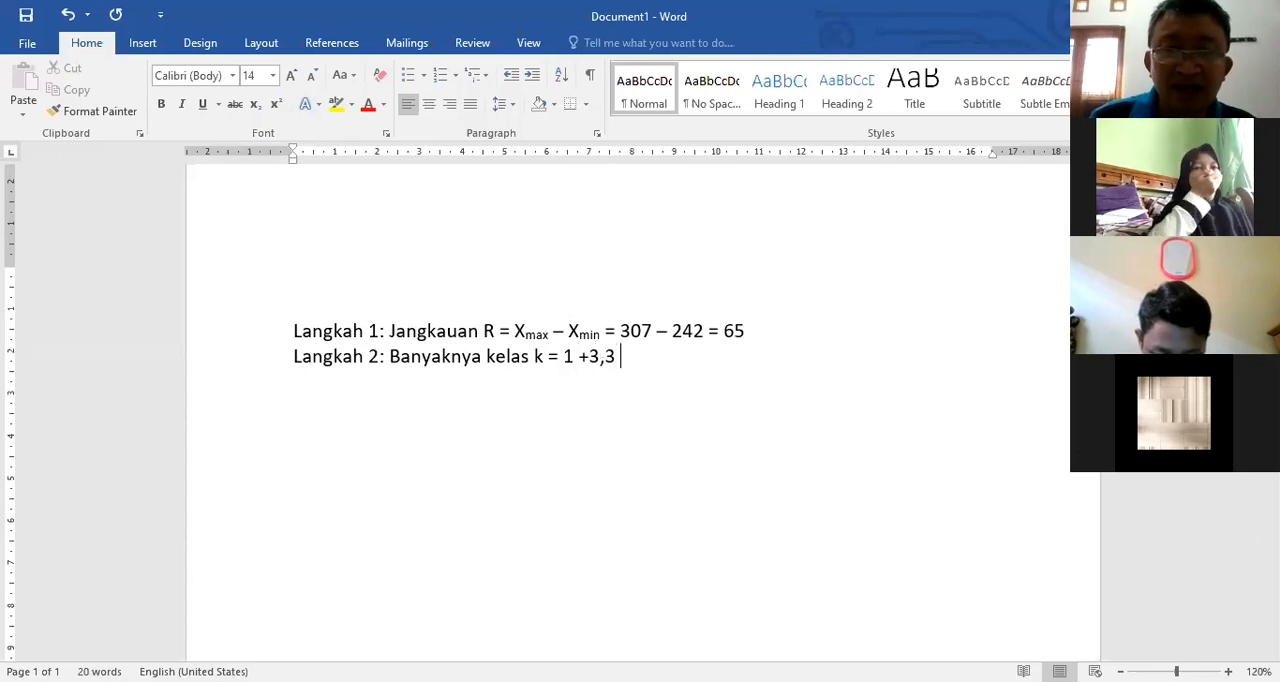
Step: Write the formula "k = 1 + 3,3 log n" after "Banyaknya kelas", with a space after the plus sign
{"action": "left_click", "coordinate": [592, 356]}
Step: Extend the Langkah 2 formula with "= 1 + 3,3 log 40" followed by the ≈ symbol
{"action": "left_click", "coordinate": [694, 362]}
{"action": "type", "text": "= 1 + 3,3 log 40"}
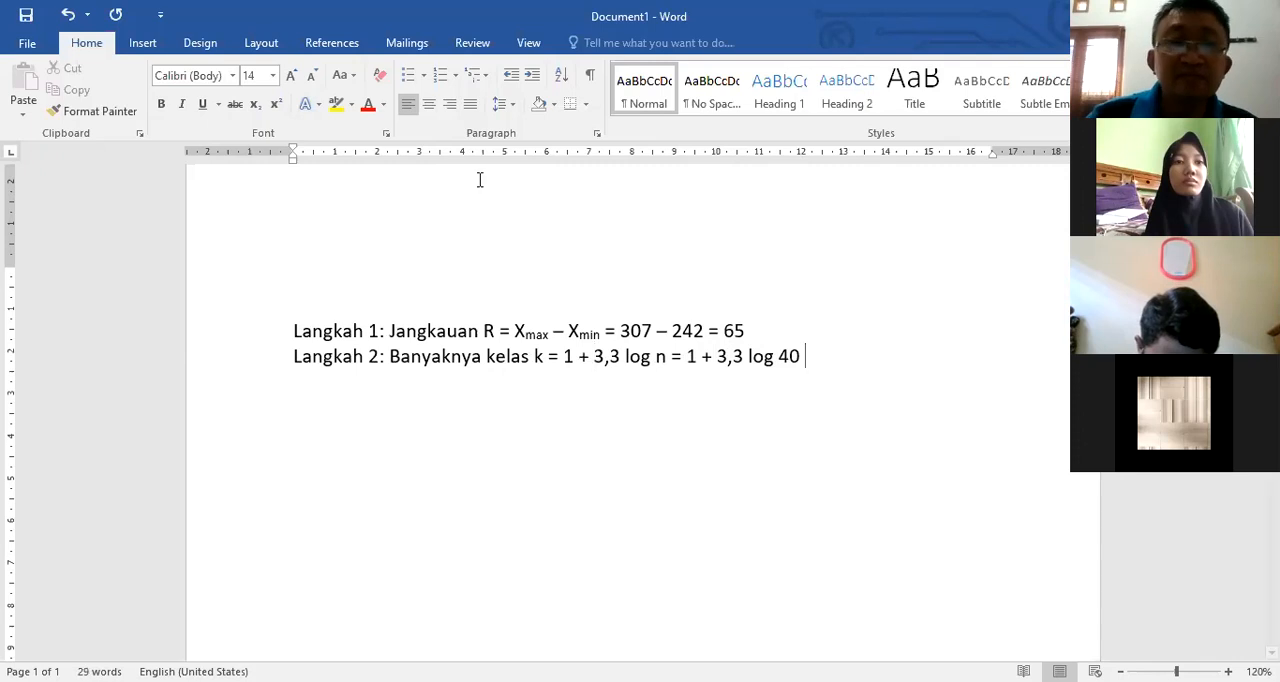
{"action": "left_click", "coordinate": [142, 43]}
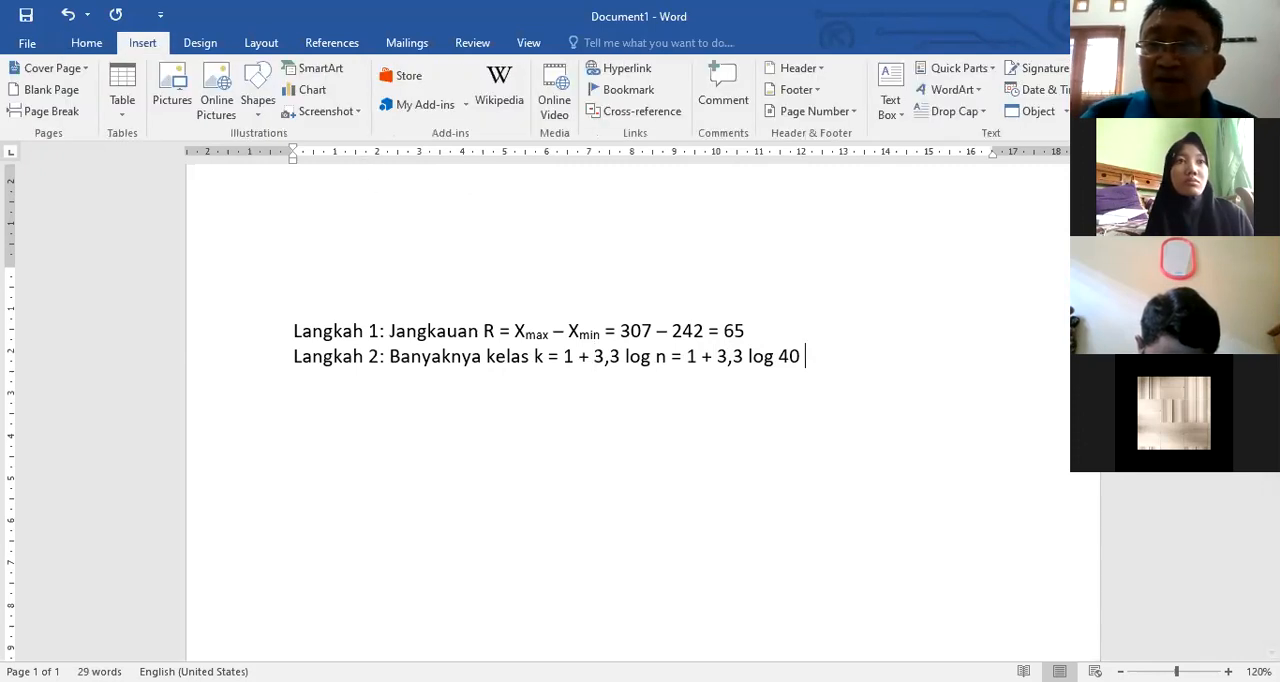
{"action": "type", "text": "≈"}
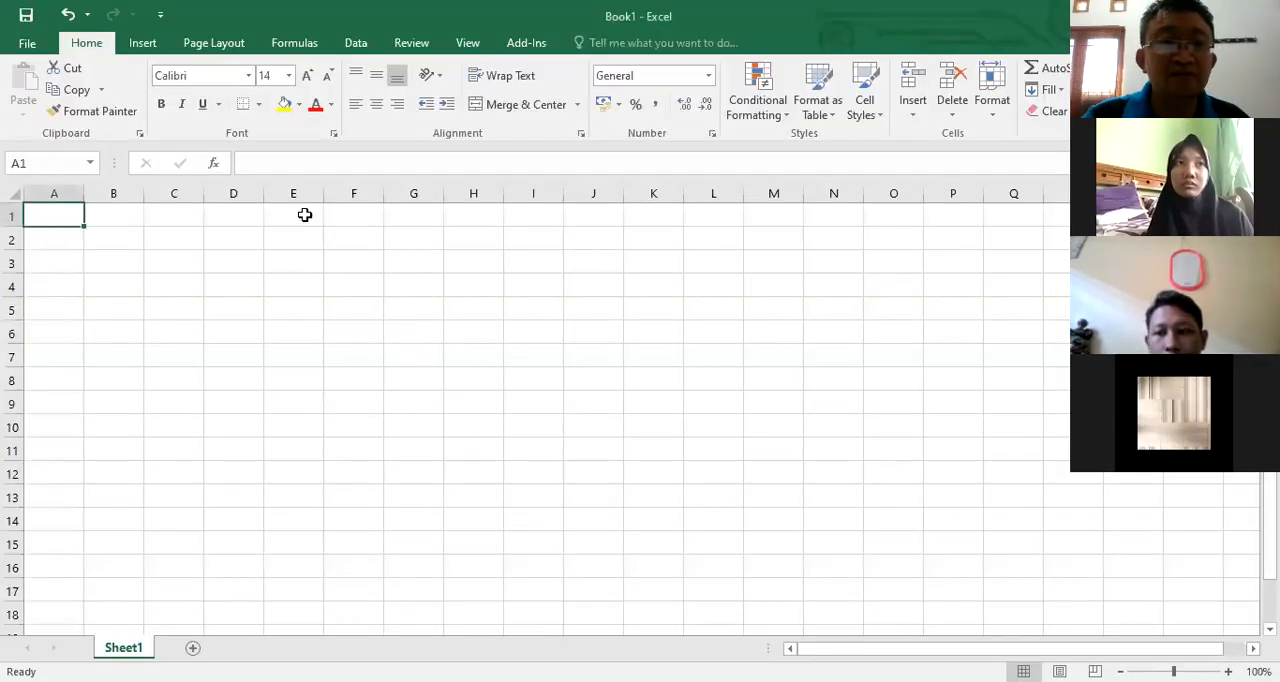
Step: Calculate the number of classes in cell E1 with the formula =1+3.3*LOG10(40)
{"action": "left_click", "coordinate": [306, 216]}
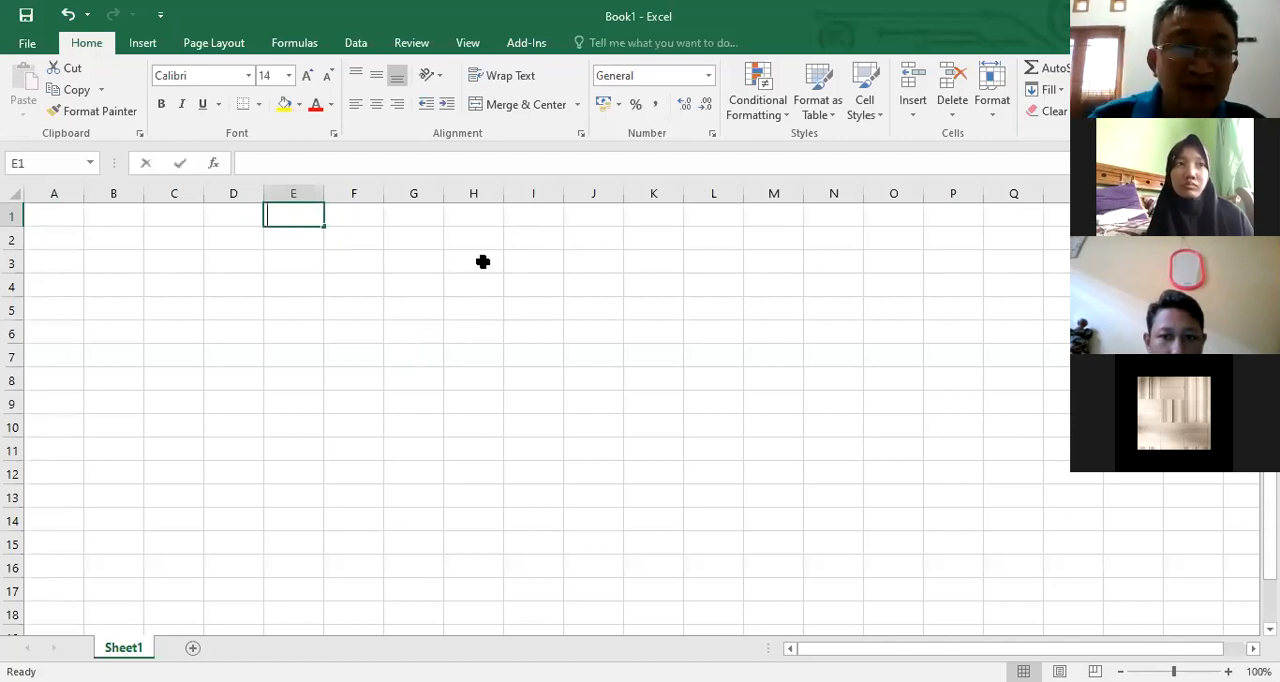
{"action": "type", "text": "=1+3.3"}
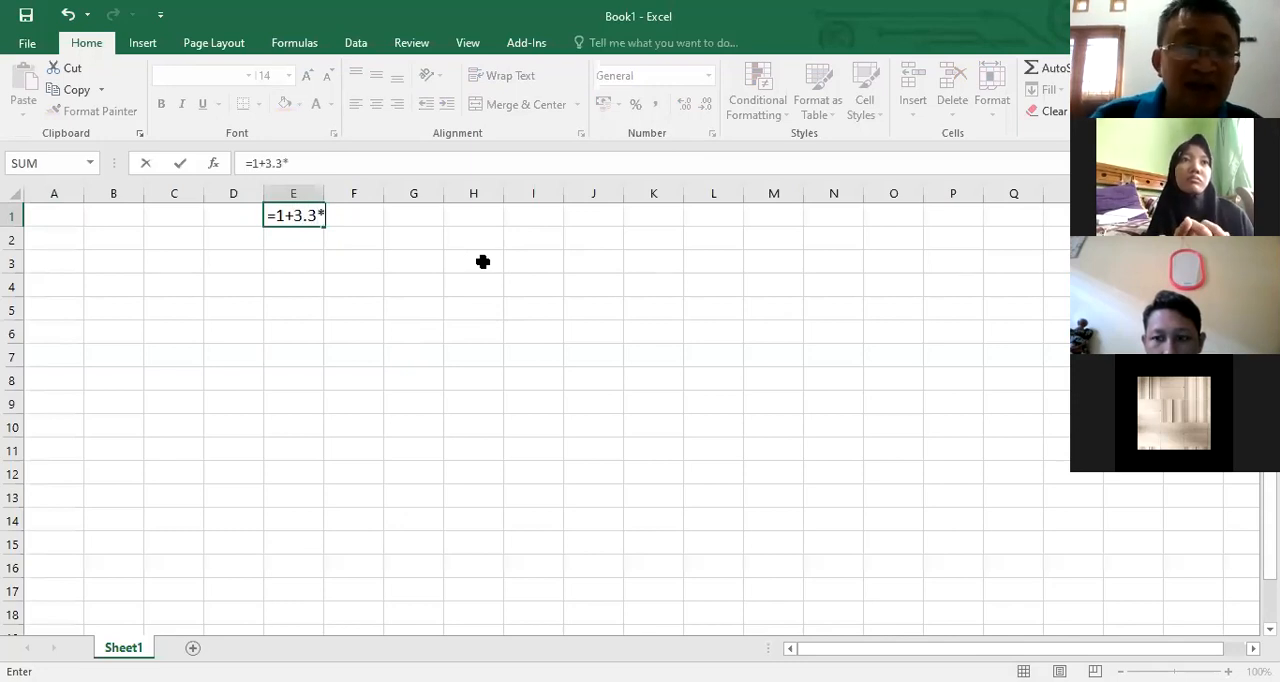
{"action": "type", "text": "*l"}
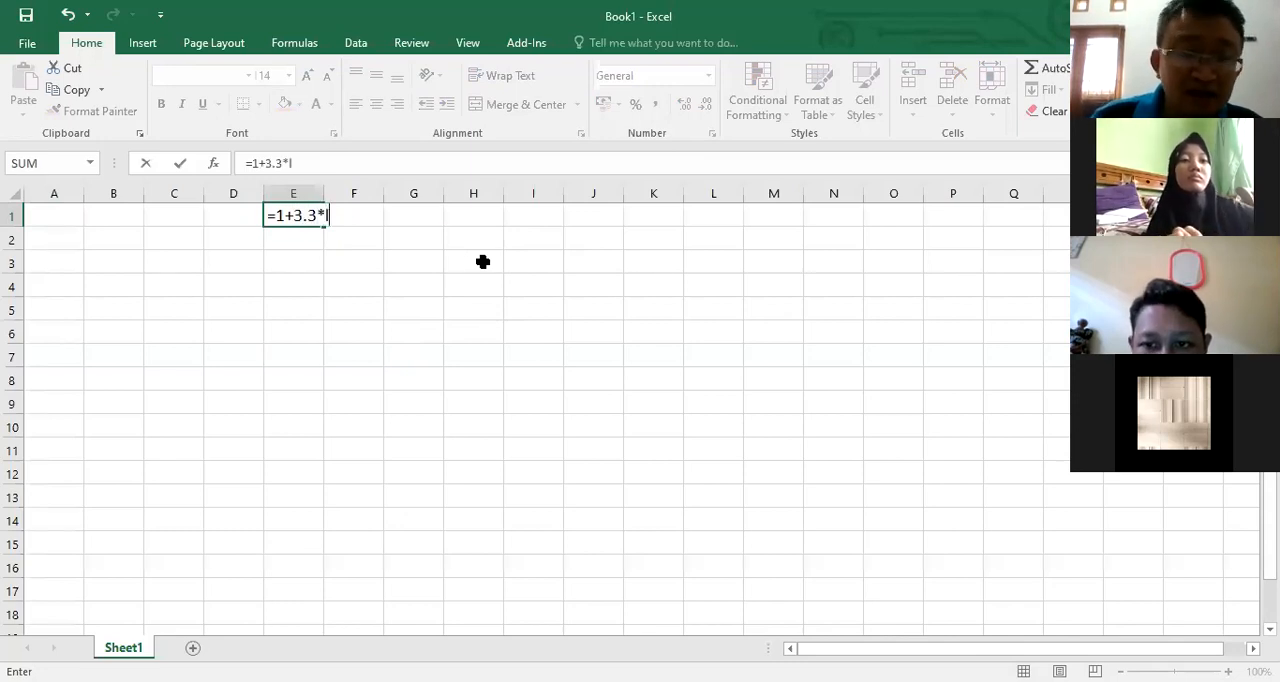
{"action": "type", "text": "og10"}
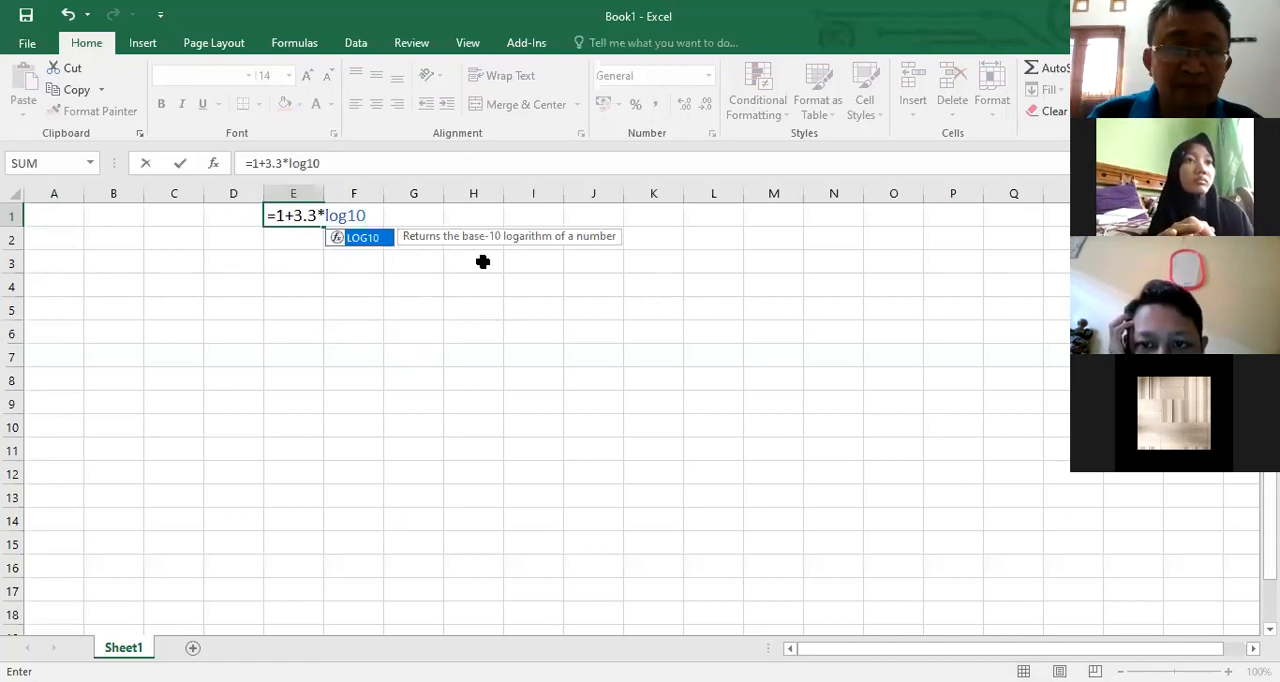
{"action": "type", "text": "(40"}
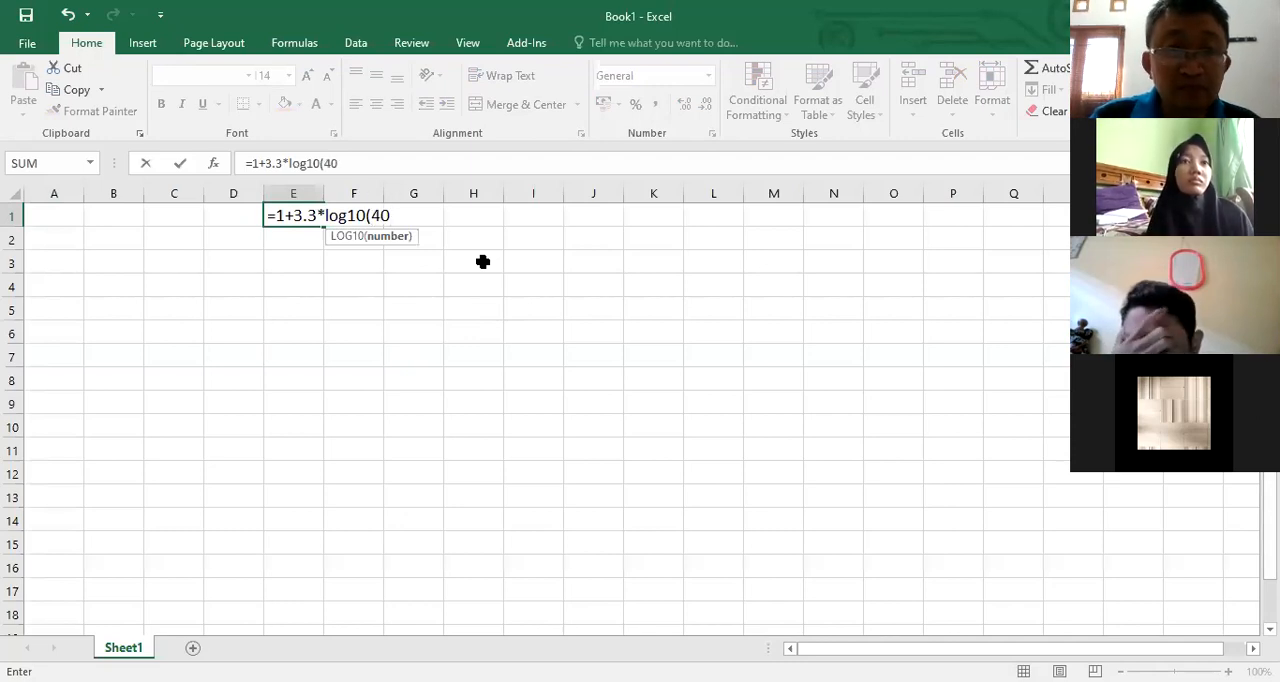
{"action": "type", "text": ")"}
{"action": "key", "text": "Return"}
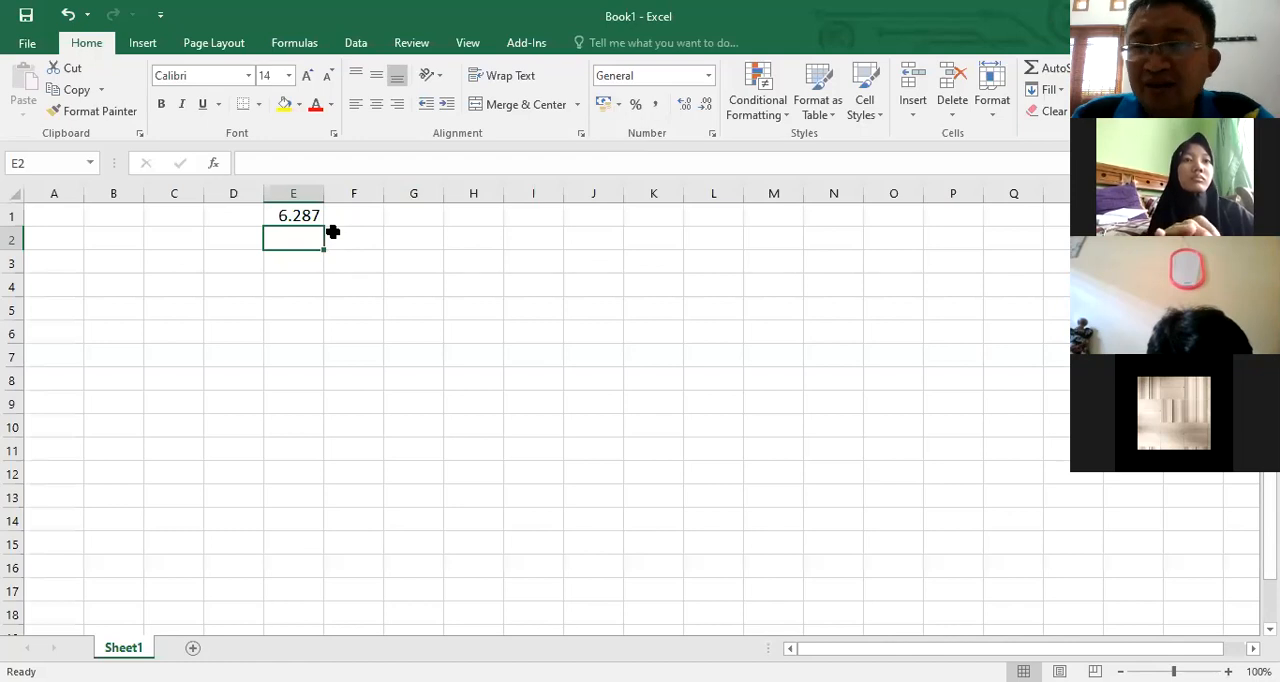
Step: Copy the result in E1 into Word after the ≈ symbol in the Langkah 2 line, changing its decimal point to a comma
{"action": "left_click", "coordinate": [301, 215]}
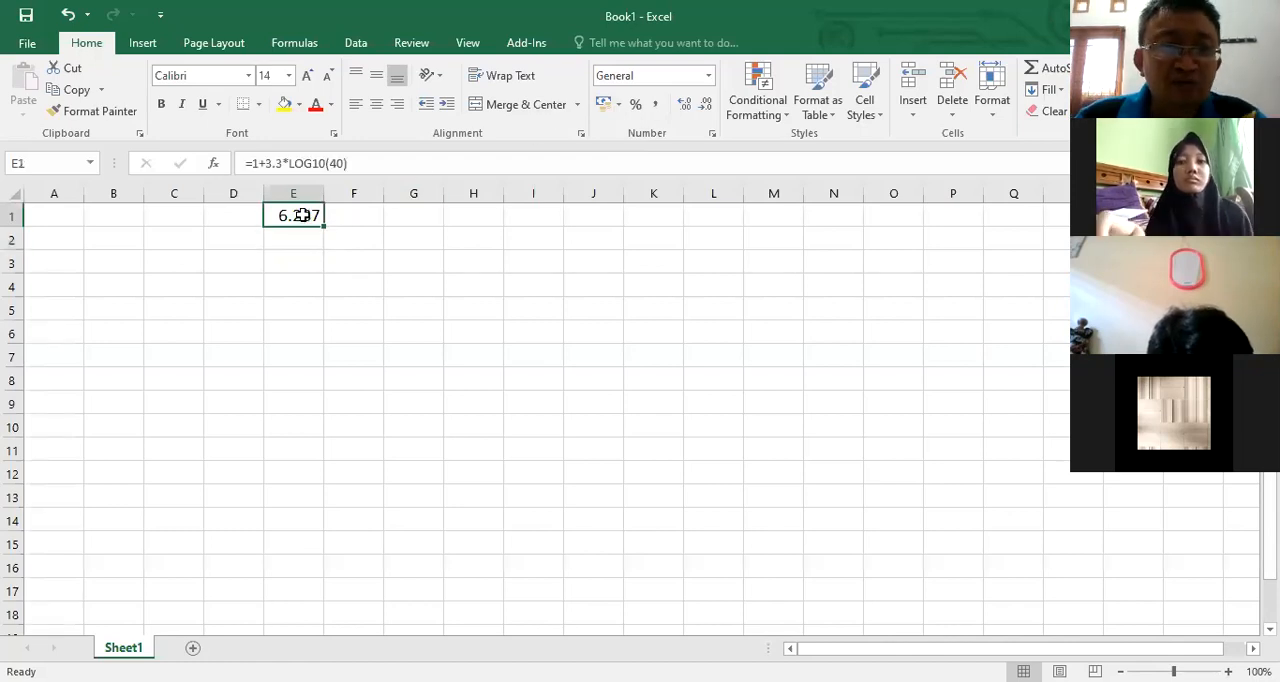
{"action": "key", "text": "ctrl+c"}
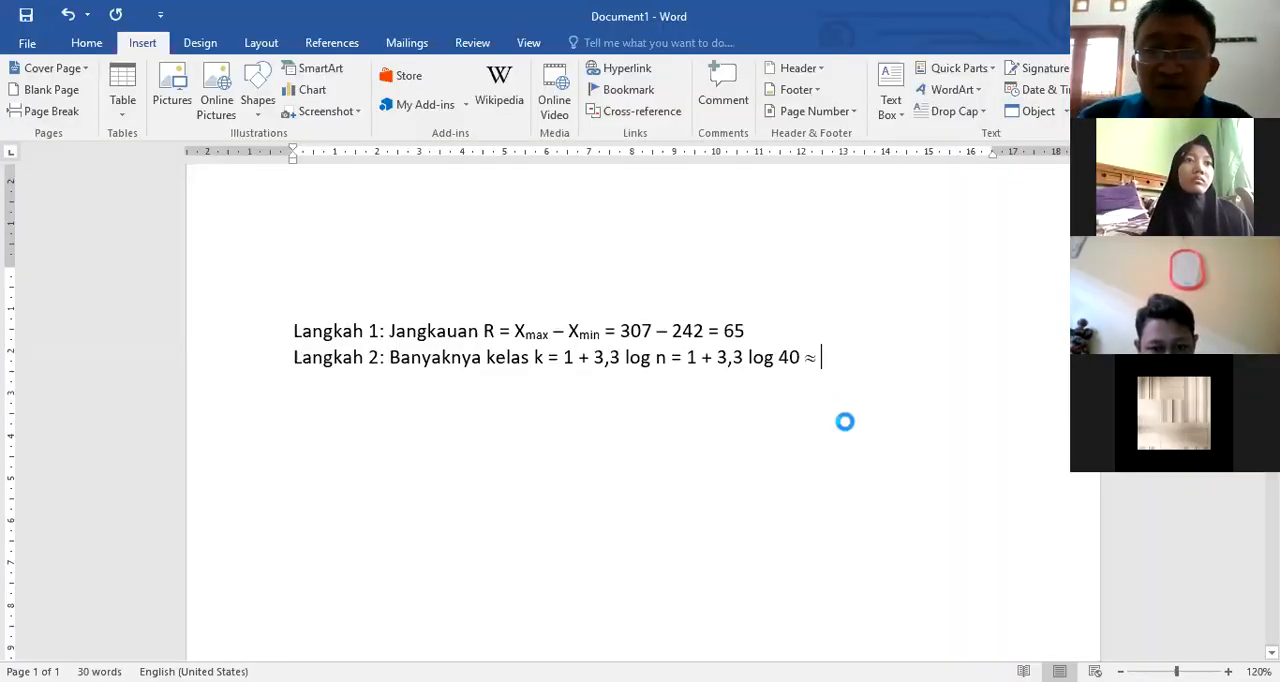
{"action": "key", "text": "ctrl+v"}
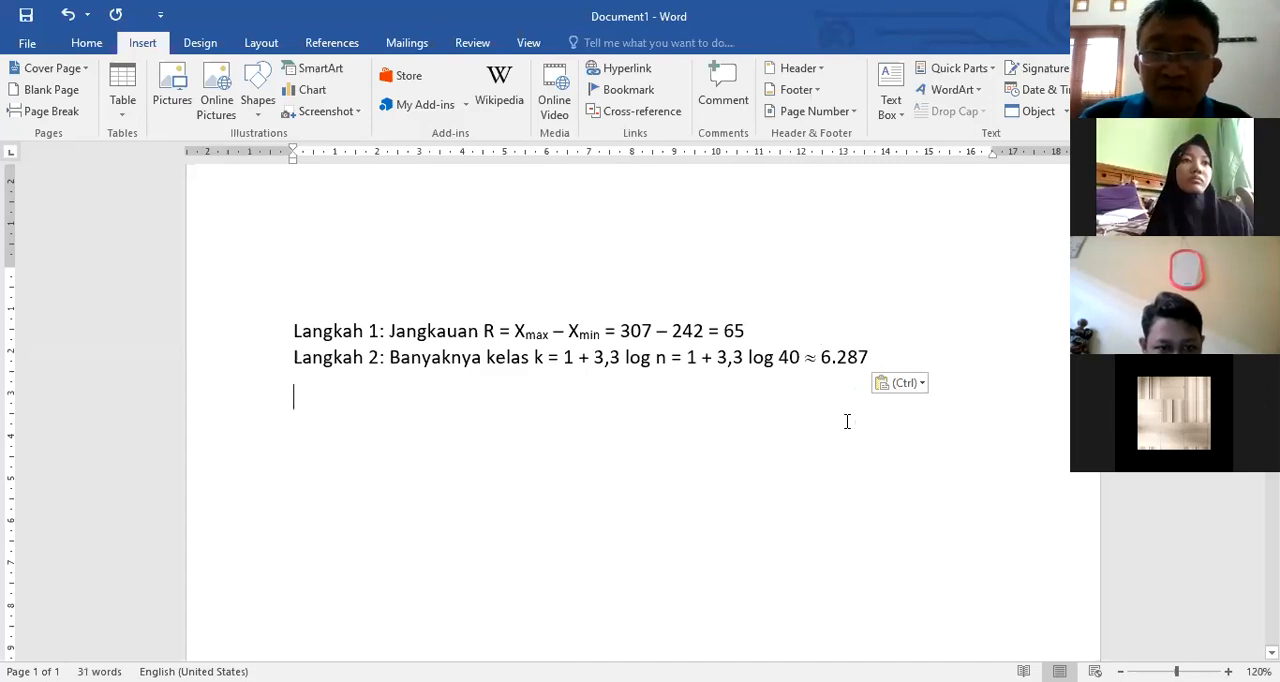
{"action": "left_click", "coordinate": [833, 360]}
{"action": "key", "text": "BackSpace"}
{"action": "type", "text": ","}
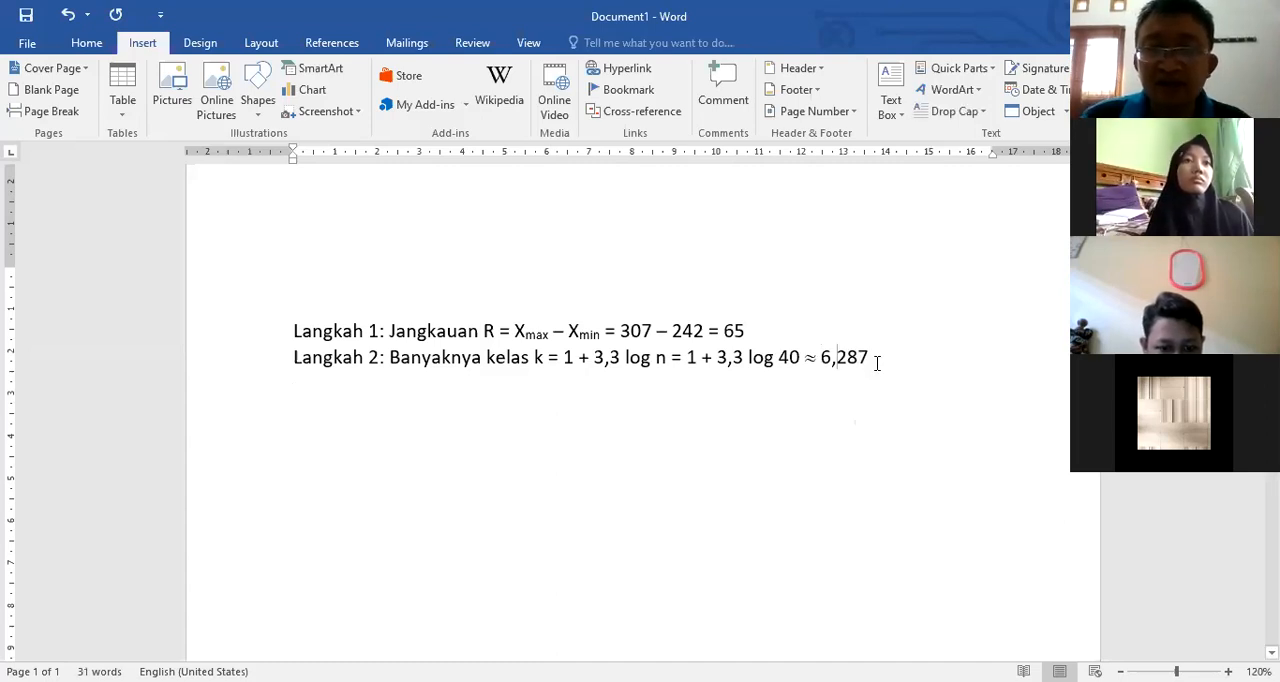
{"action": "key", "text": "Return"}
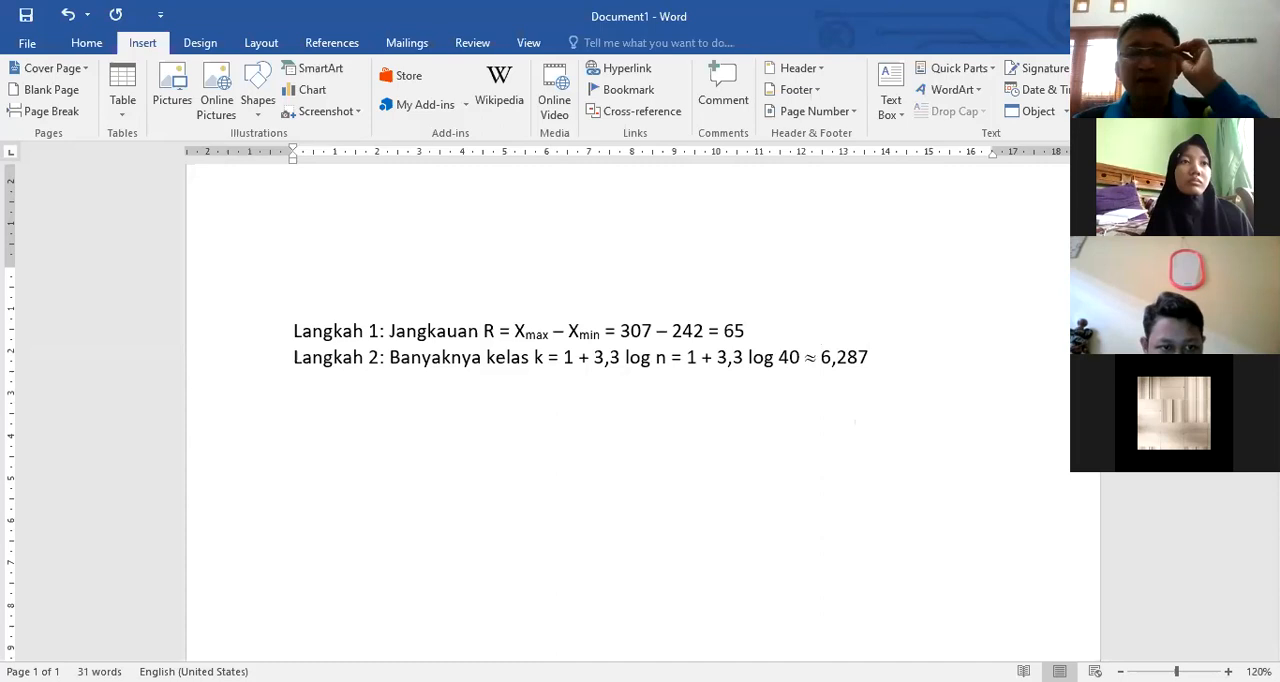
Step: Add the rounding note "(bulatkan menjadi 7)" at the end of the Langkah 2 line
{"action": "left_click", "coordinate": [888, 362]}
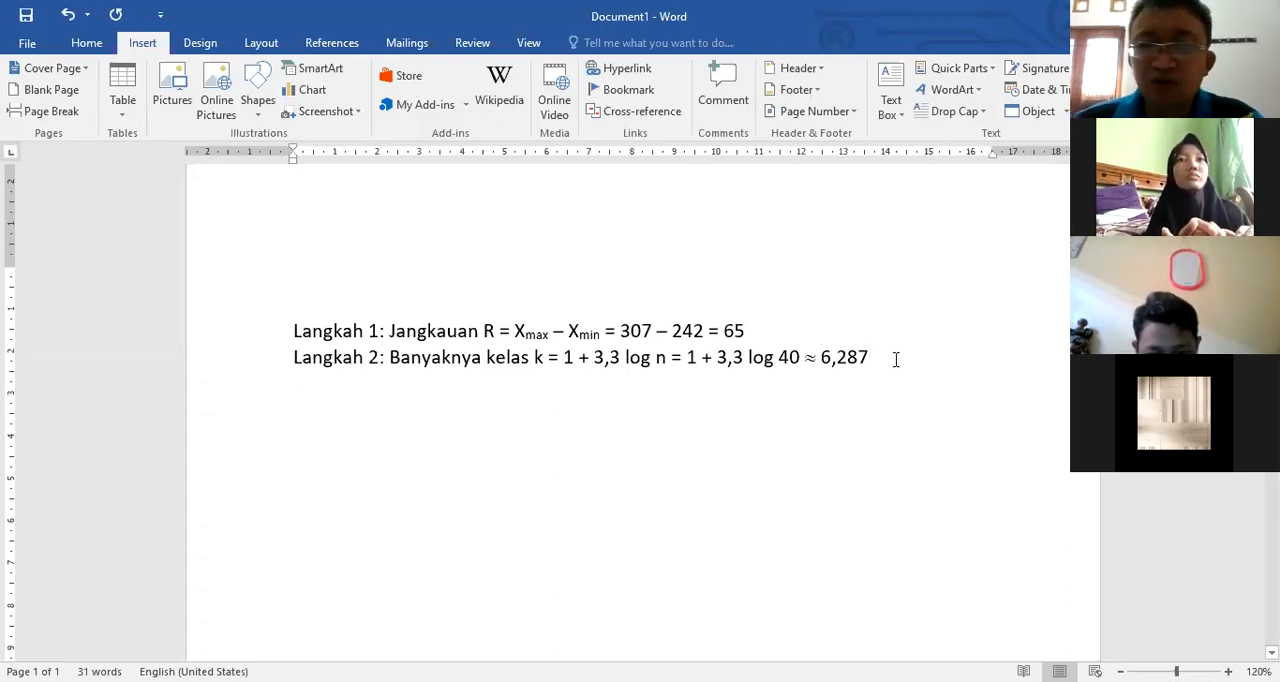
{"action": "type", "text": "(bulatk"}
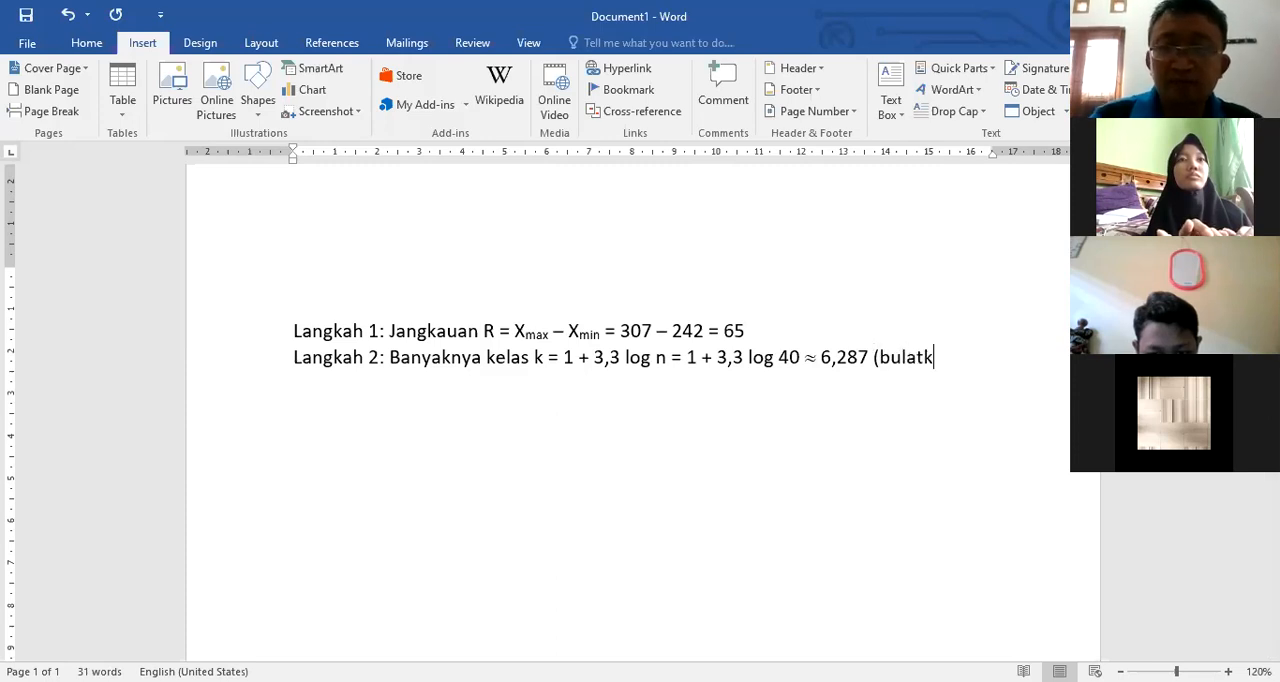
{"action": "type", "text": "an menjadi "}
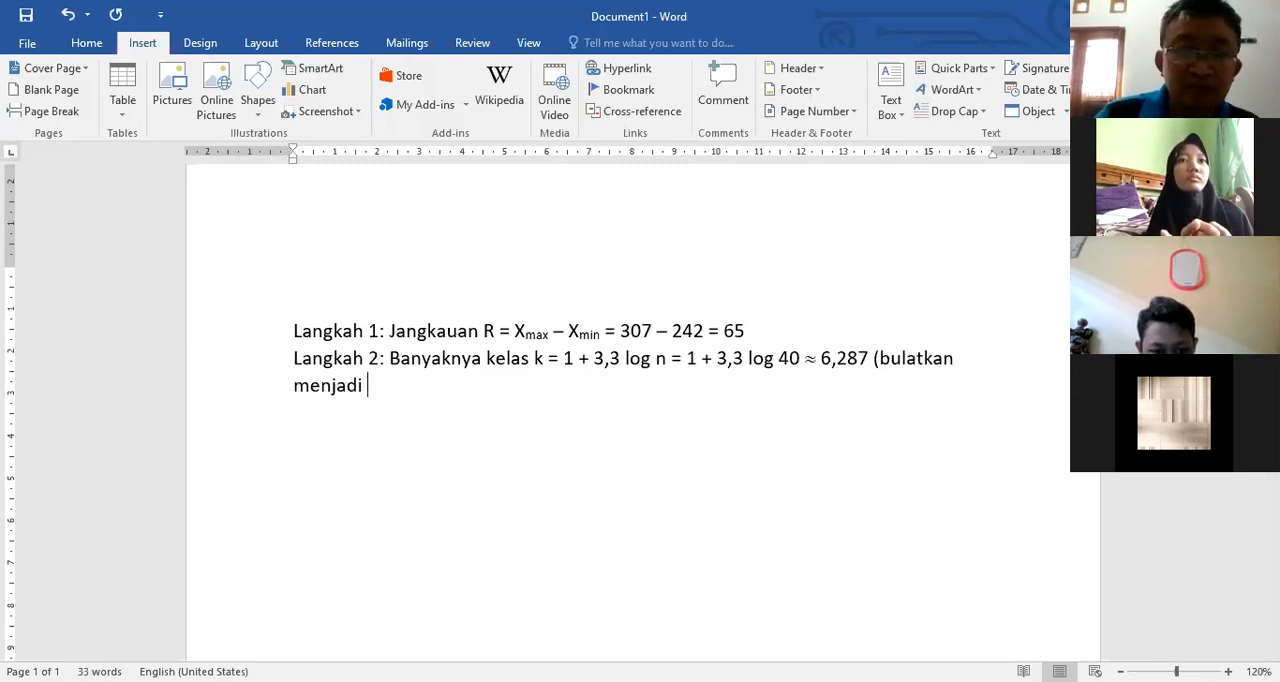
{"action": "type", "text": "7)"}
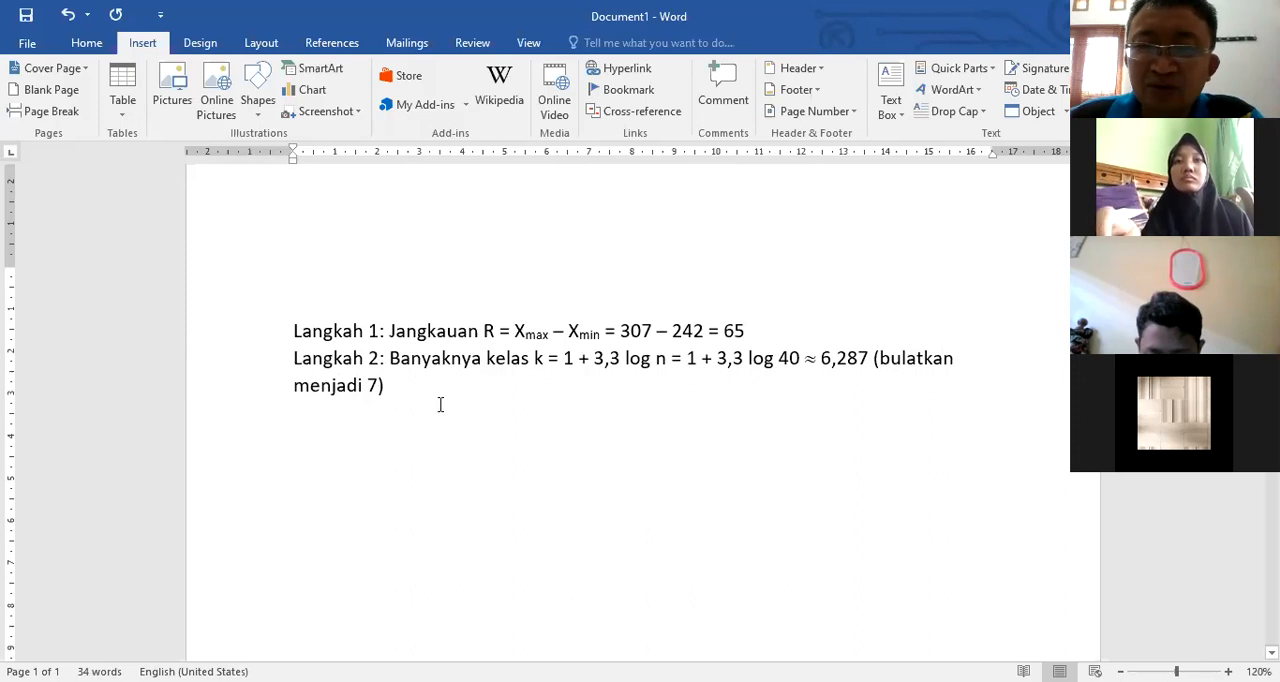
Step: Add a new line reading "Langkah 3: Menentukan lebar kelas" below Langkah 2
{"action": "key", "text": "Return"}
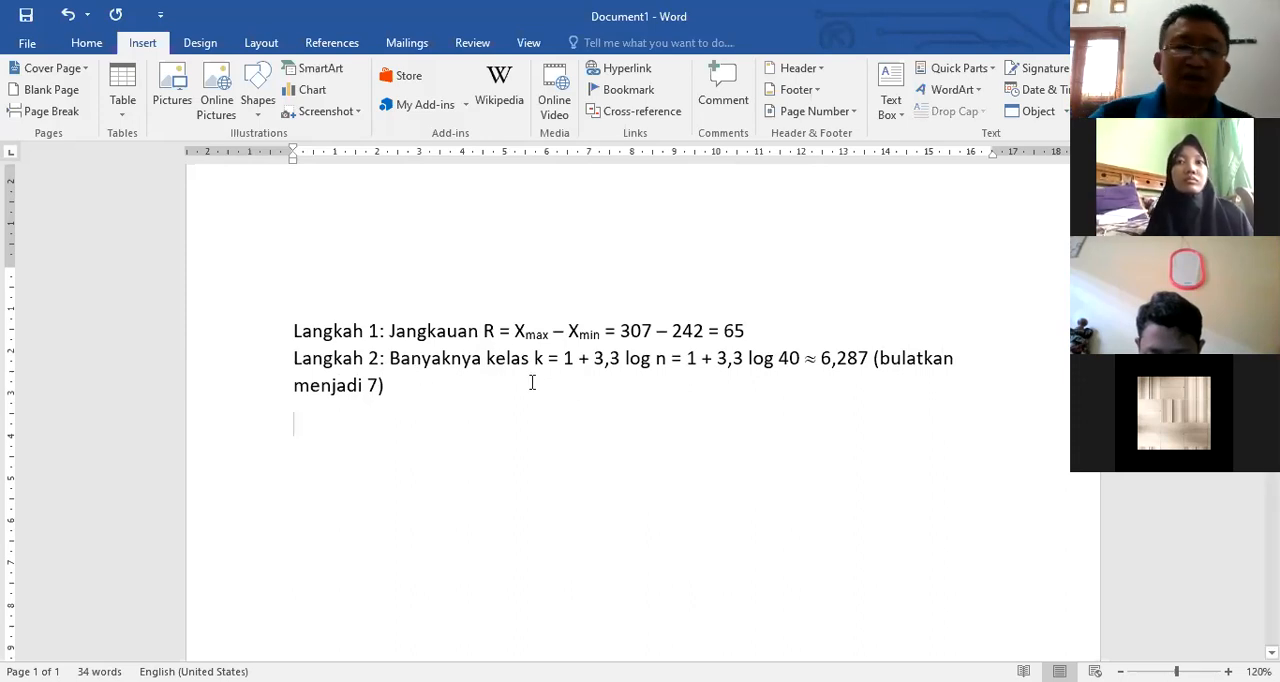
{"action": "type", "text": "Las"}
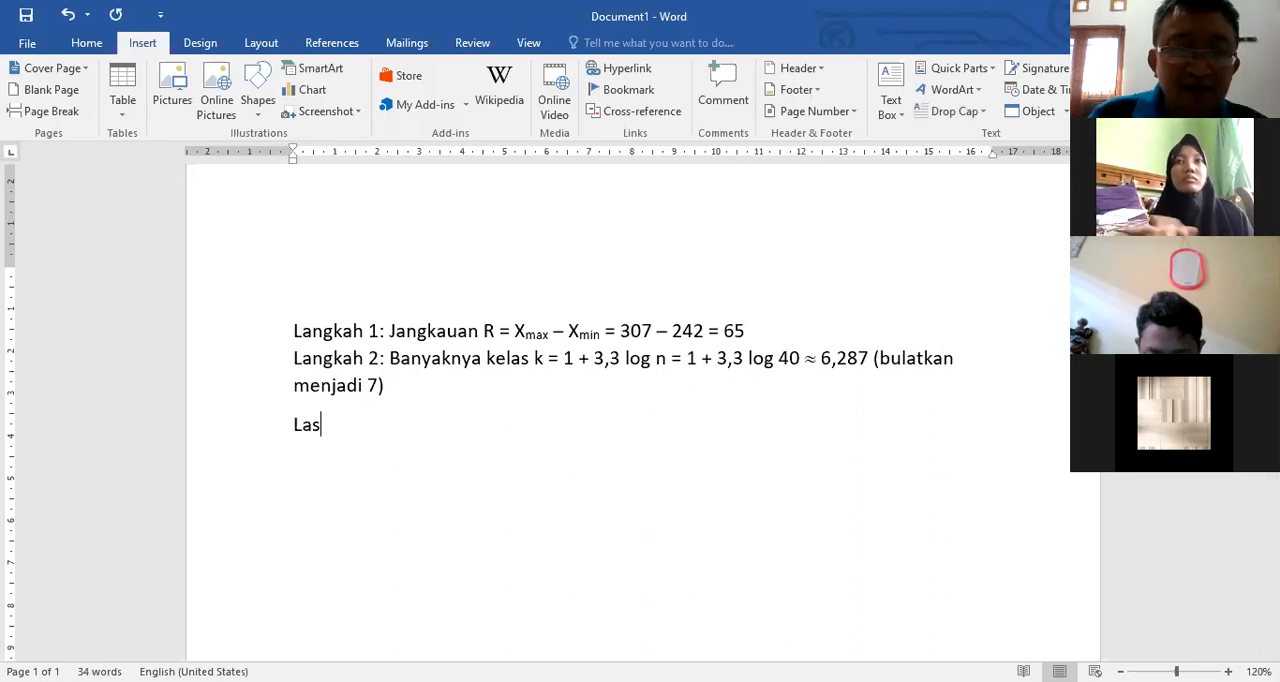
{"action": "key", "text": "BackSpace"}
{"action": "type", "text": "angka"}
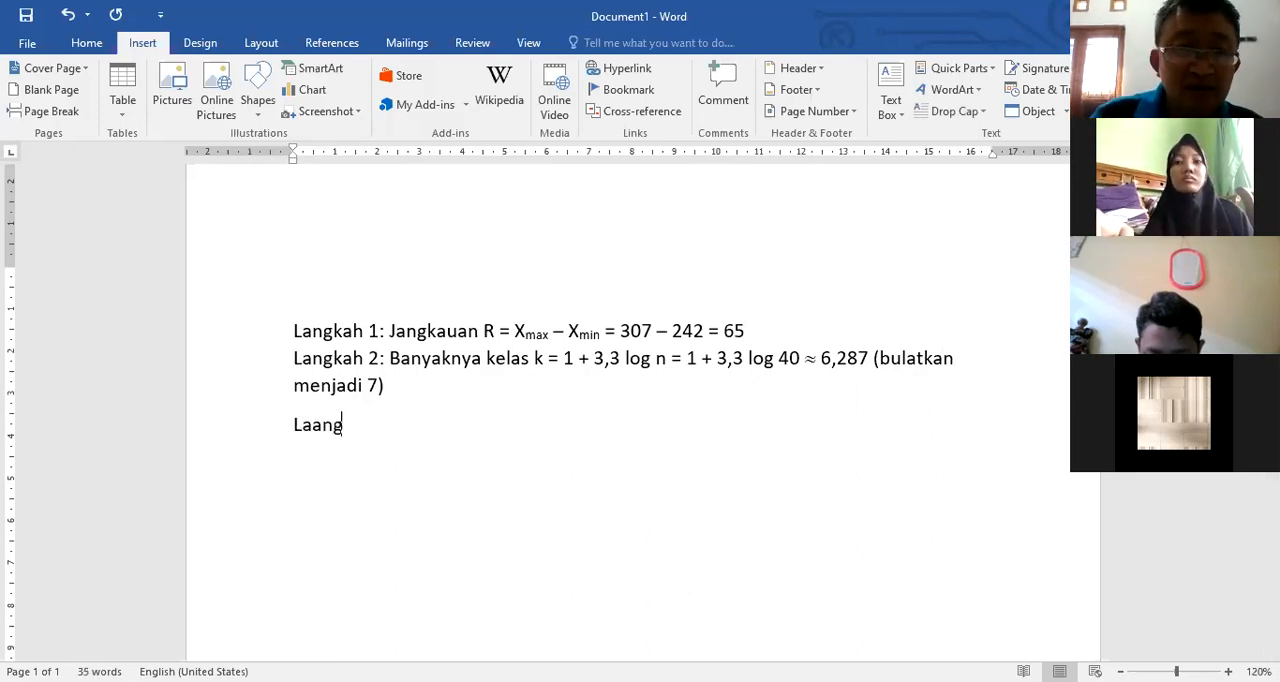
{"action": "key", "text": "BackSpace"}
{"action": "key", "text": "BackSpace"}
{"action": "key", "text": "BackSpace"}
{"action": "key", "text": "BackSpace"}
{"action": "key", "text": "BackSpace"}
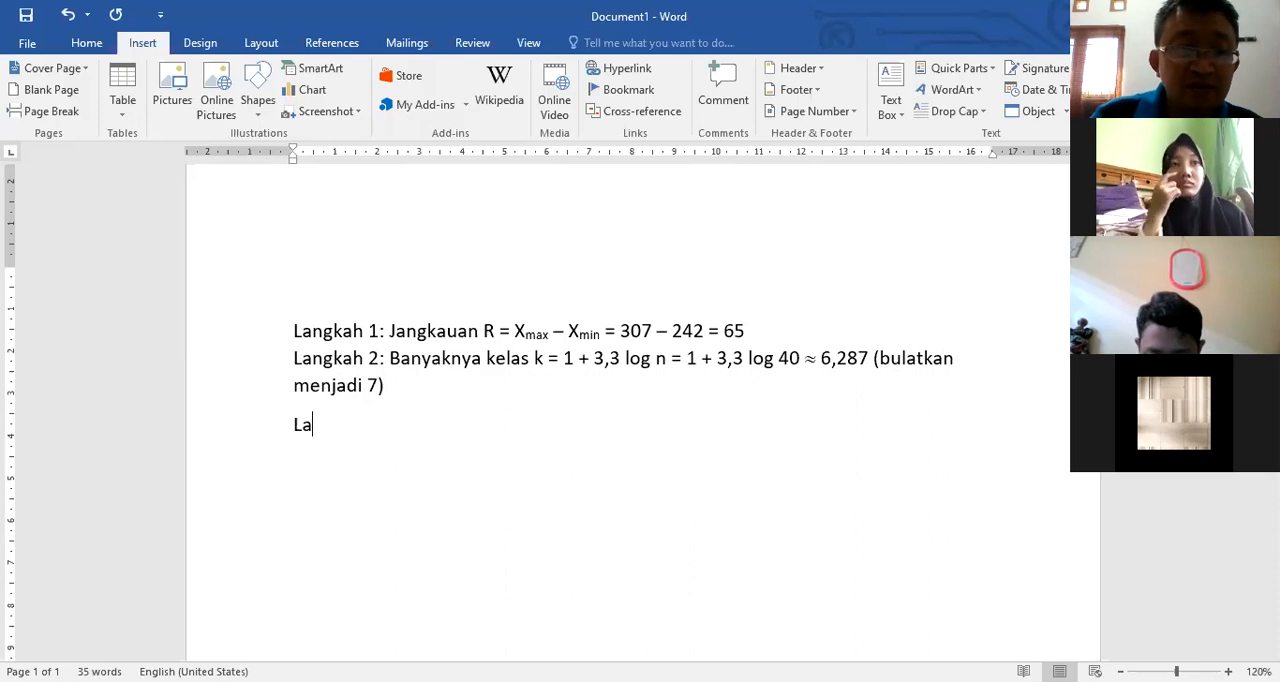
{"action": "type", "text": "ngkah 3: "}
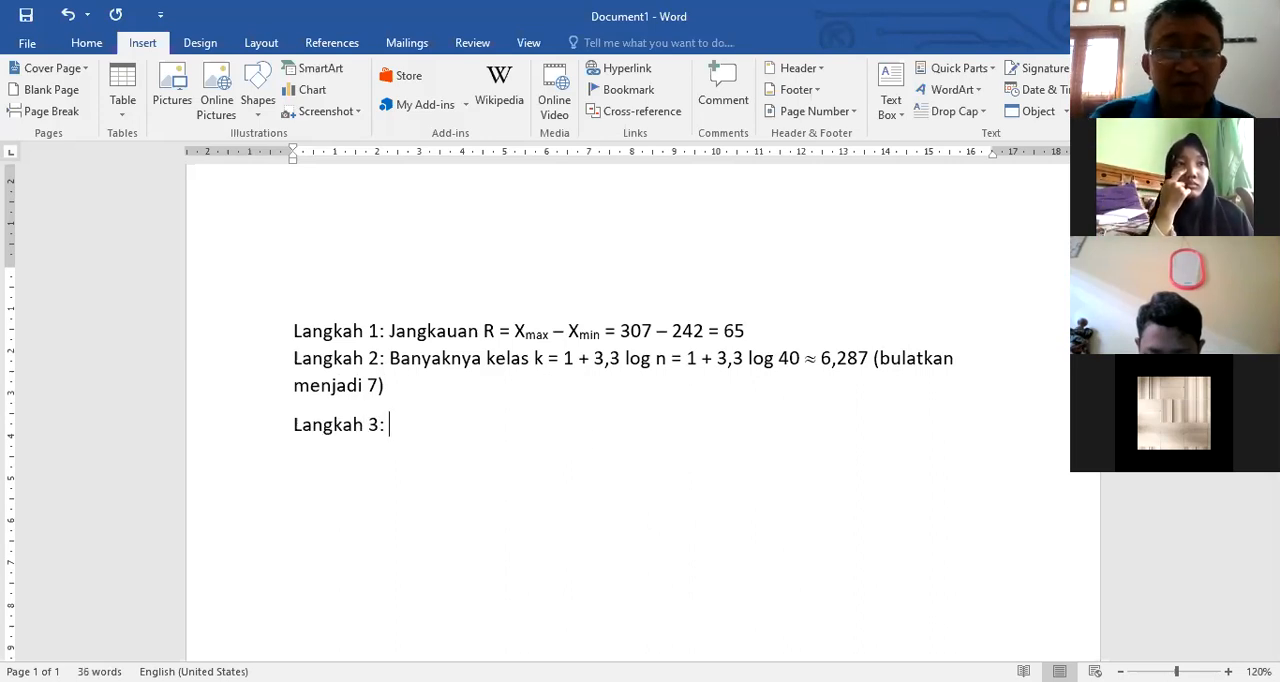
{"action": "type", "text": "Menentukan banyak"}
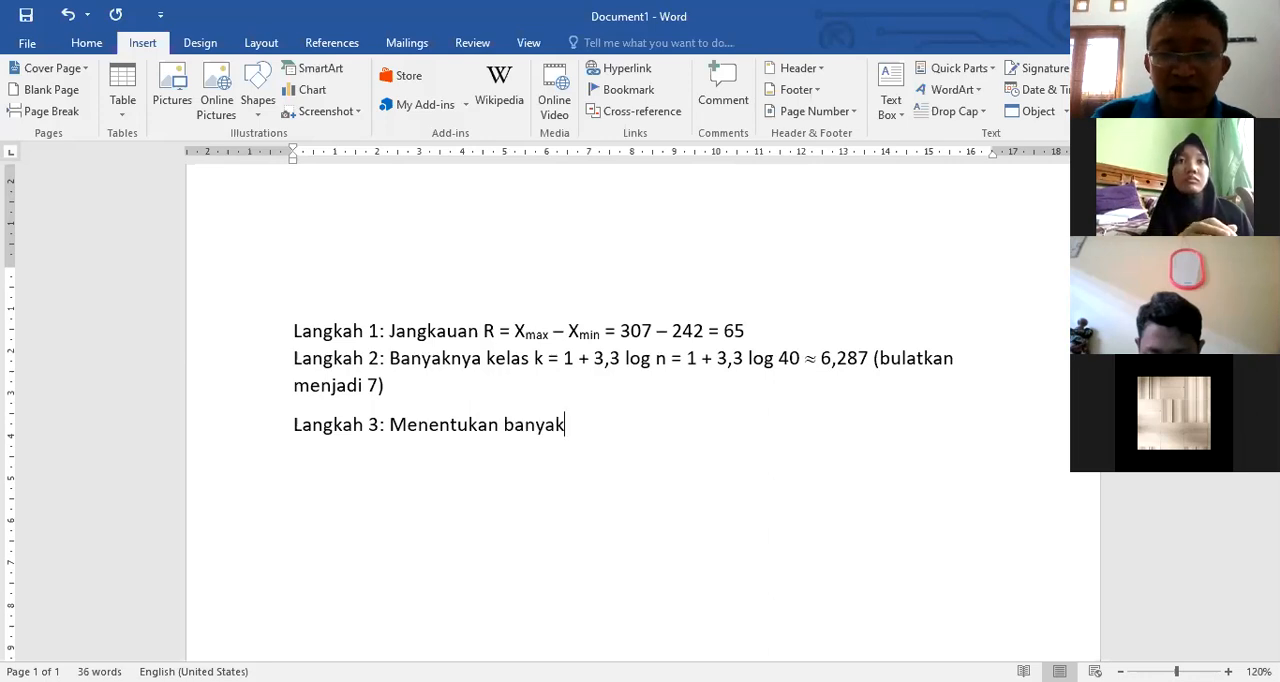
{"action": "key", "text": "ctrl+BackSpace"}
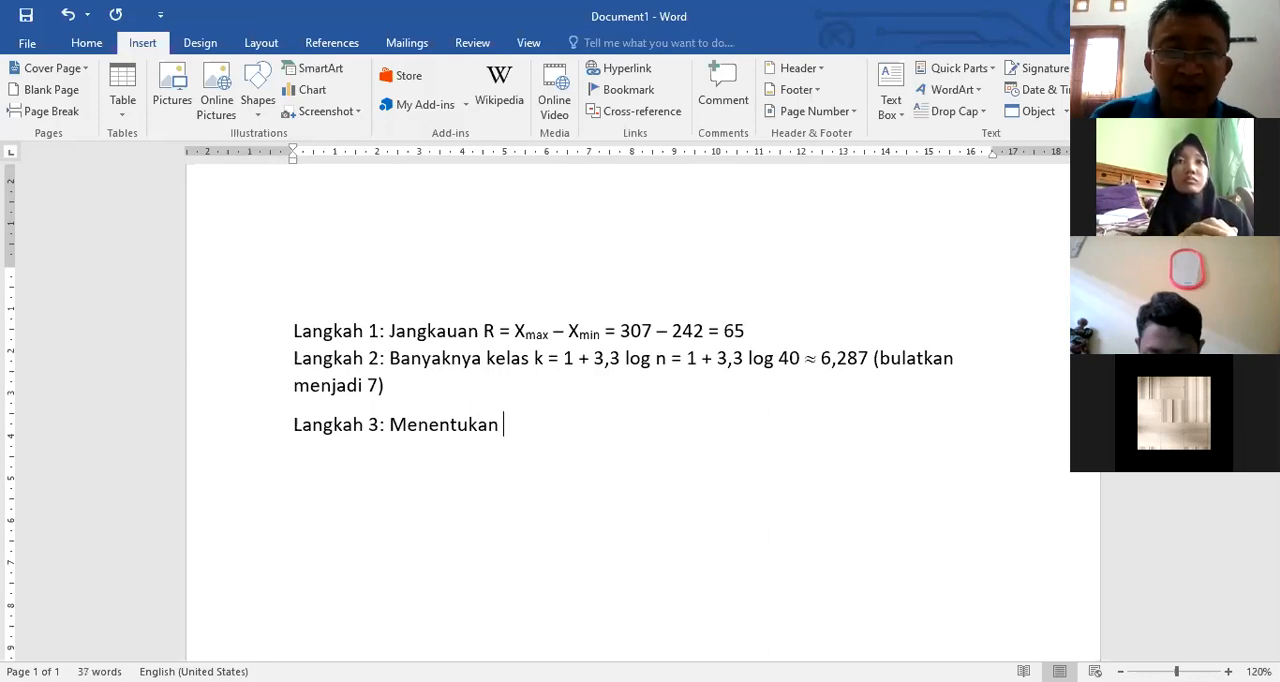
{"action": "type", "text": "lebar "}
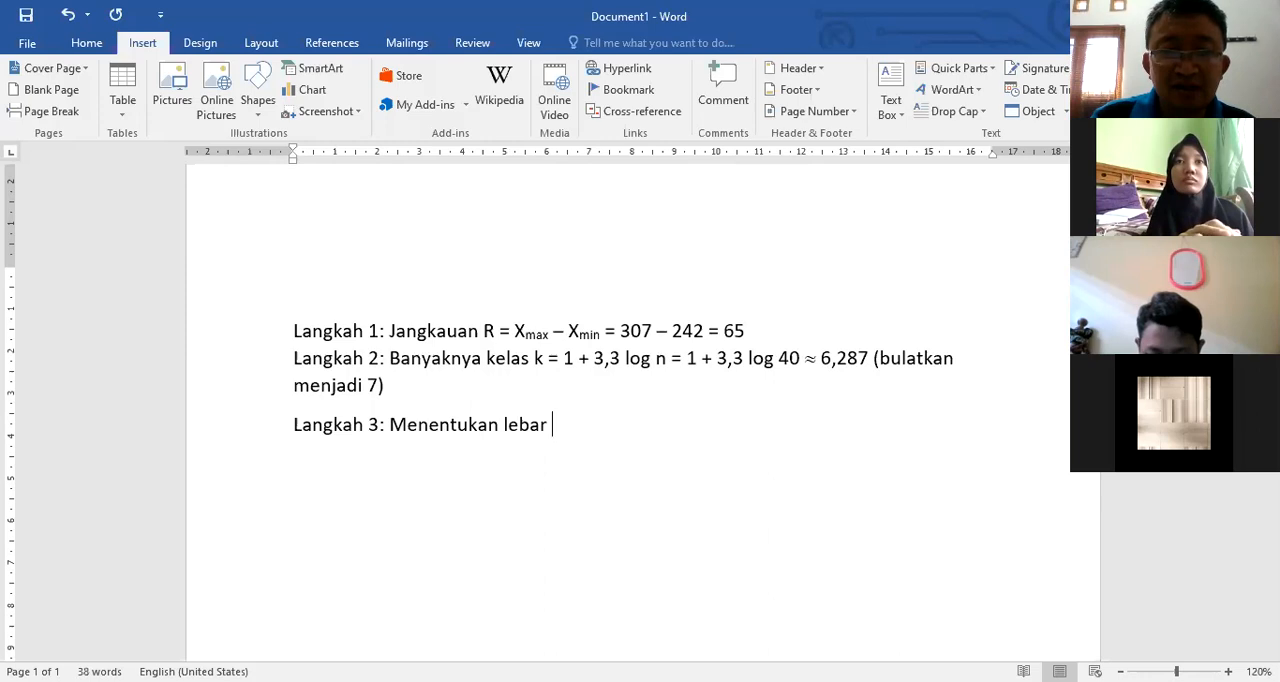
{"action": "type", "text": "kelas"}
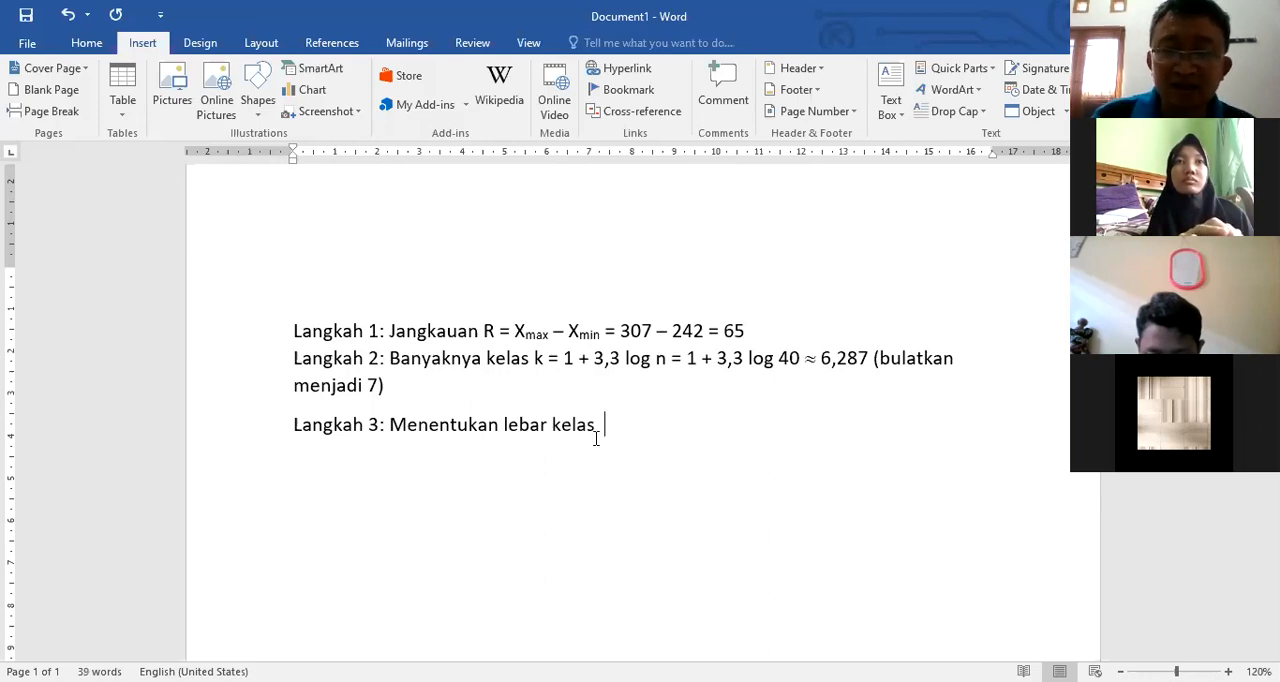
Step: Insert an equation after "lebar kelas" reading c = R/k, with R over k as a stacked fraction
{"action": "key", "text": "alt+equal"}
{"action": "type", "text": "c ="}
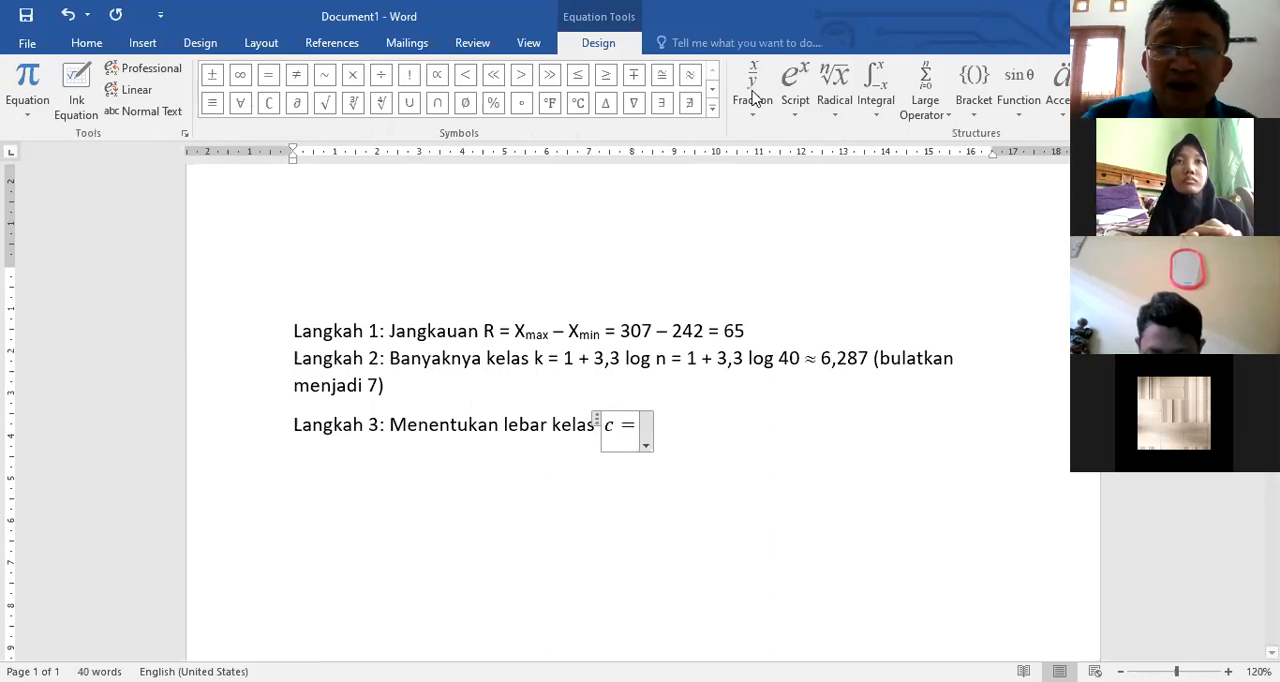
{"action": "left_click", "coordinate": [755, 99]}
{"action": "left_click", "coordinate": [757, 168]}
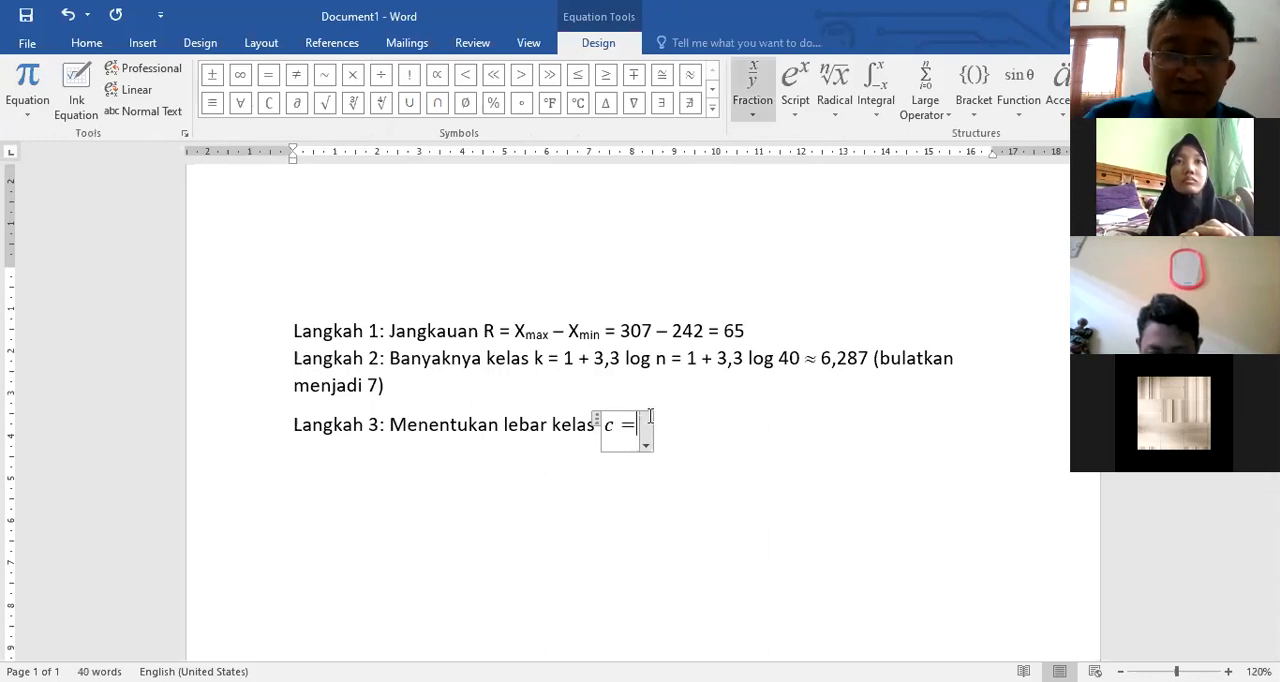
{"action": "left_click", "coordinate": [650, 417]}
{"action": "type", "text": "R/□"}
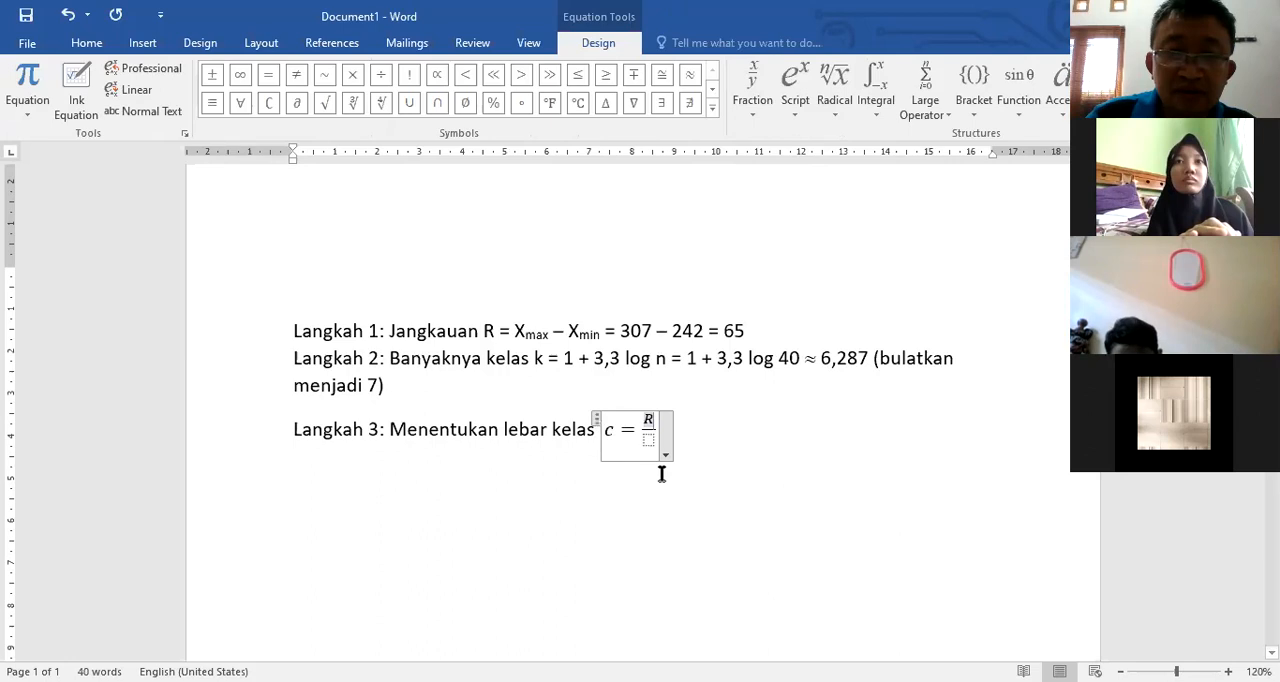
{"action": "key", "text": "Down"}
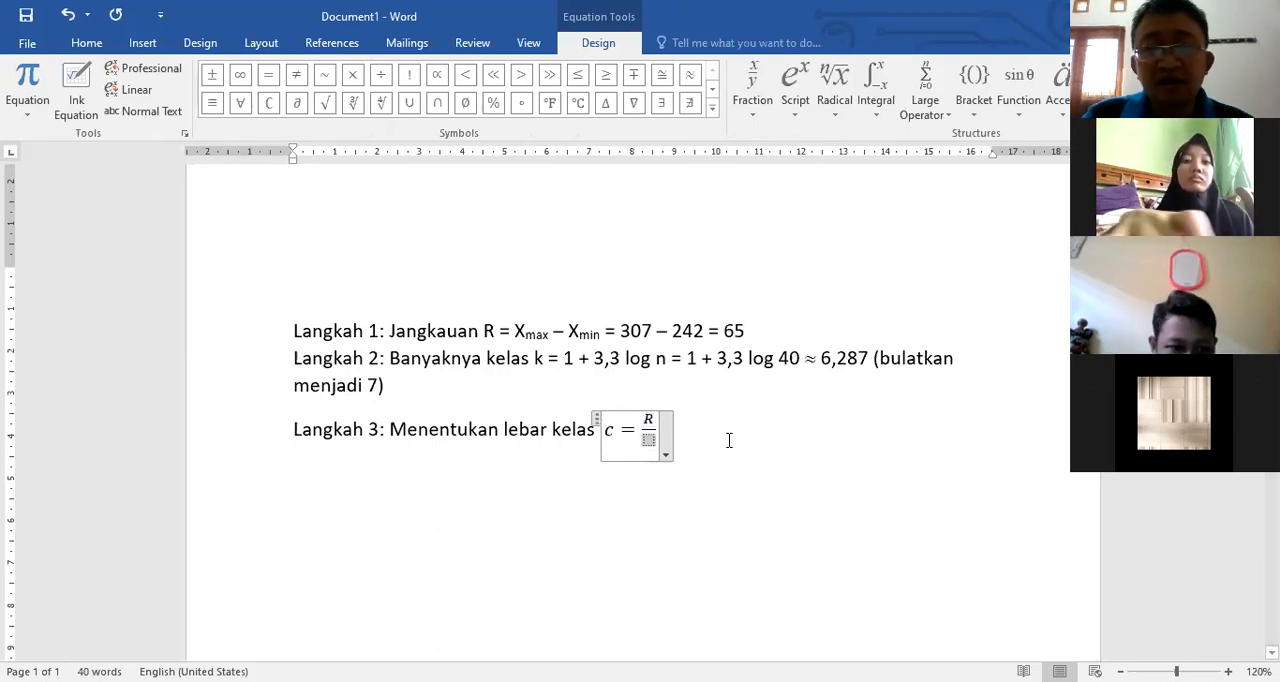
{"action": "type", "text": "k"}
{"action": "left_click", "coordinate": [779, 436]}
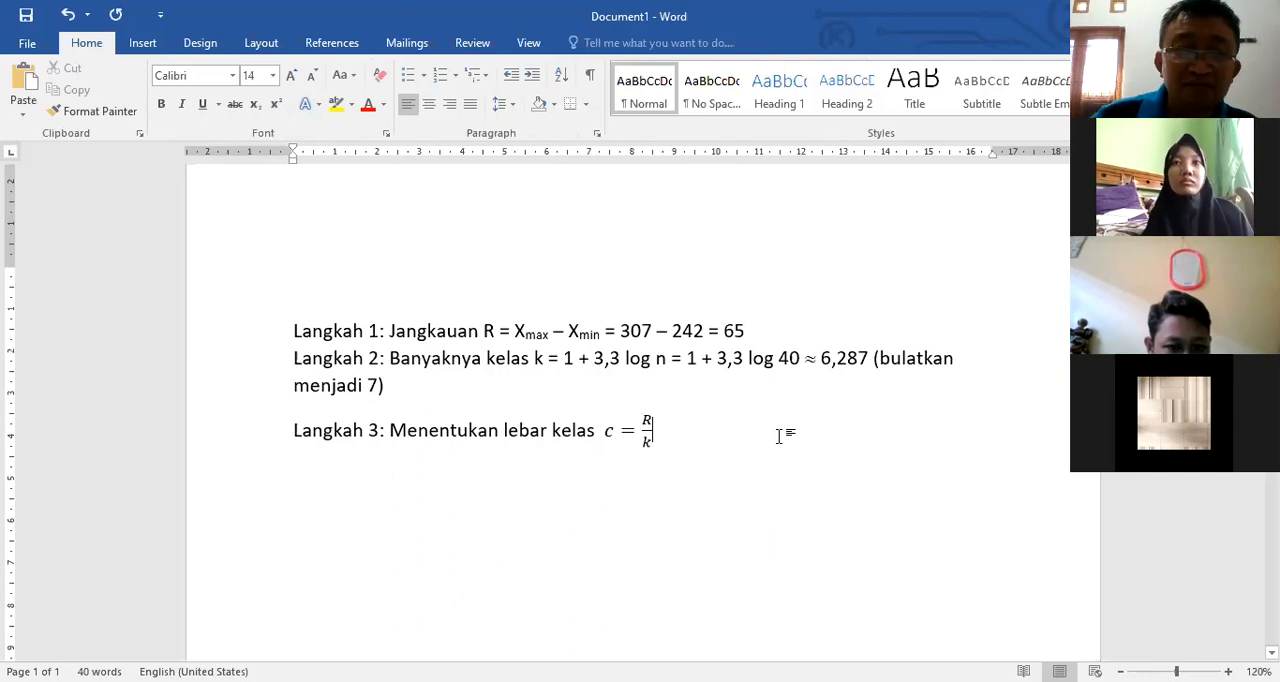
Step: Extend the class width equation on the Langkah 3 line with = 65/7 as a stacked fraction, followed by the ≈ symbol
{"action": "left_click", "coordinate": [650, 432]}
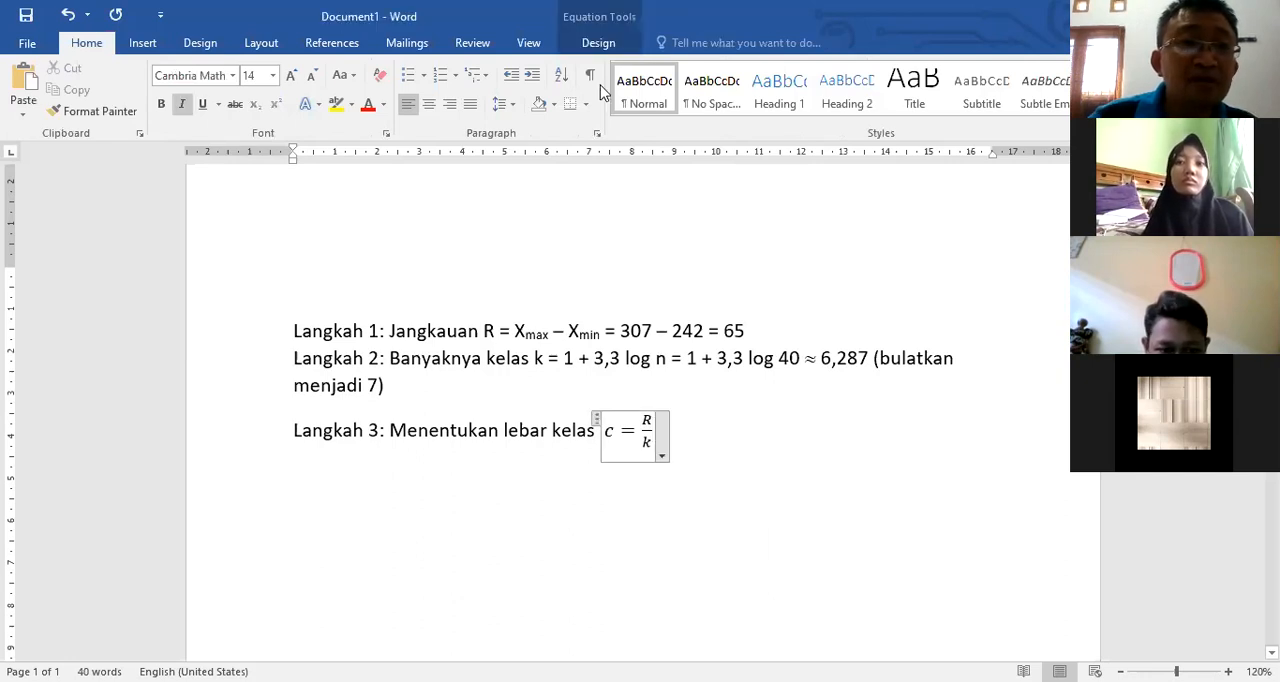
{"action": "left_click", "coordinate": [142, 43]}
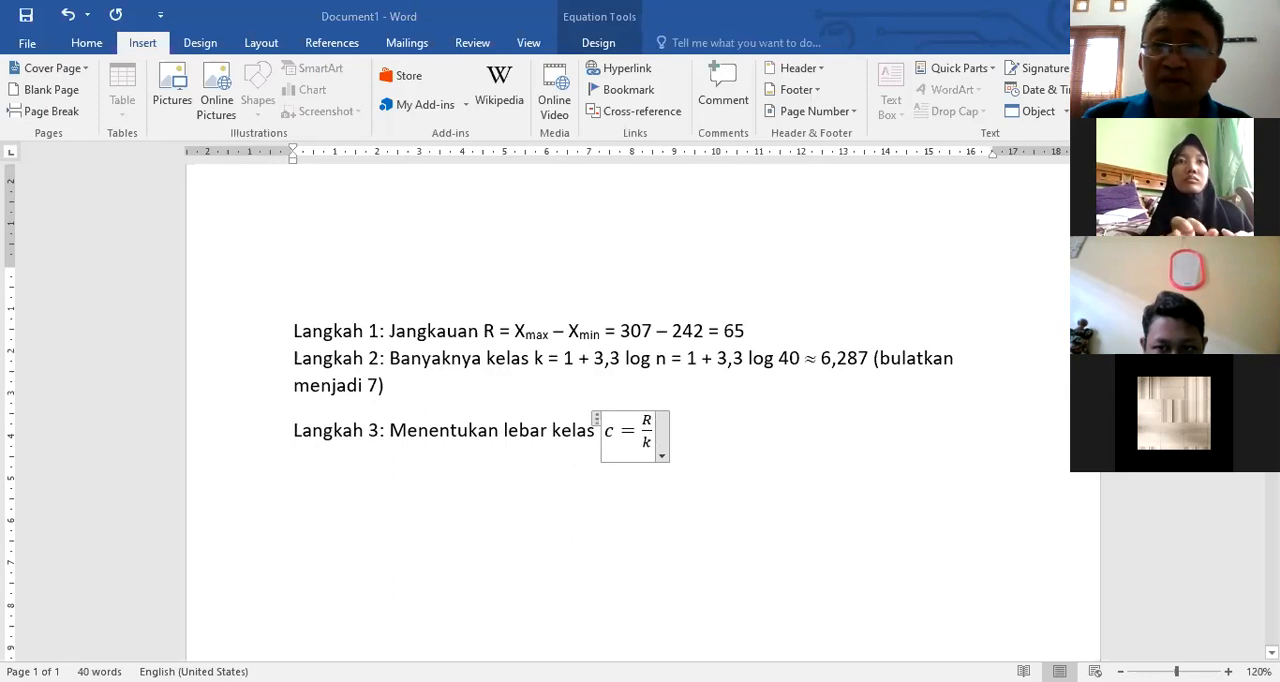
{"action": "left_click", "coordinate": [598, 43]}
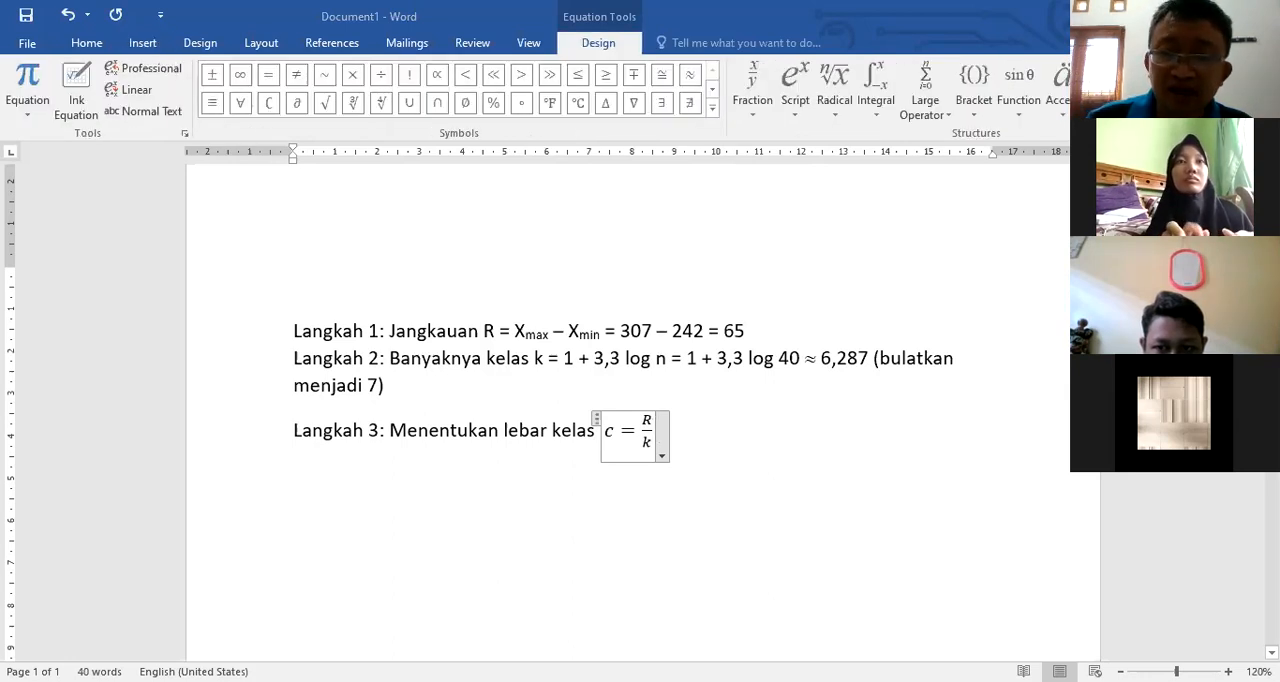
{"action": "type", "text": "= /"}
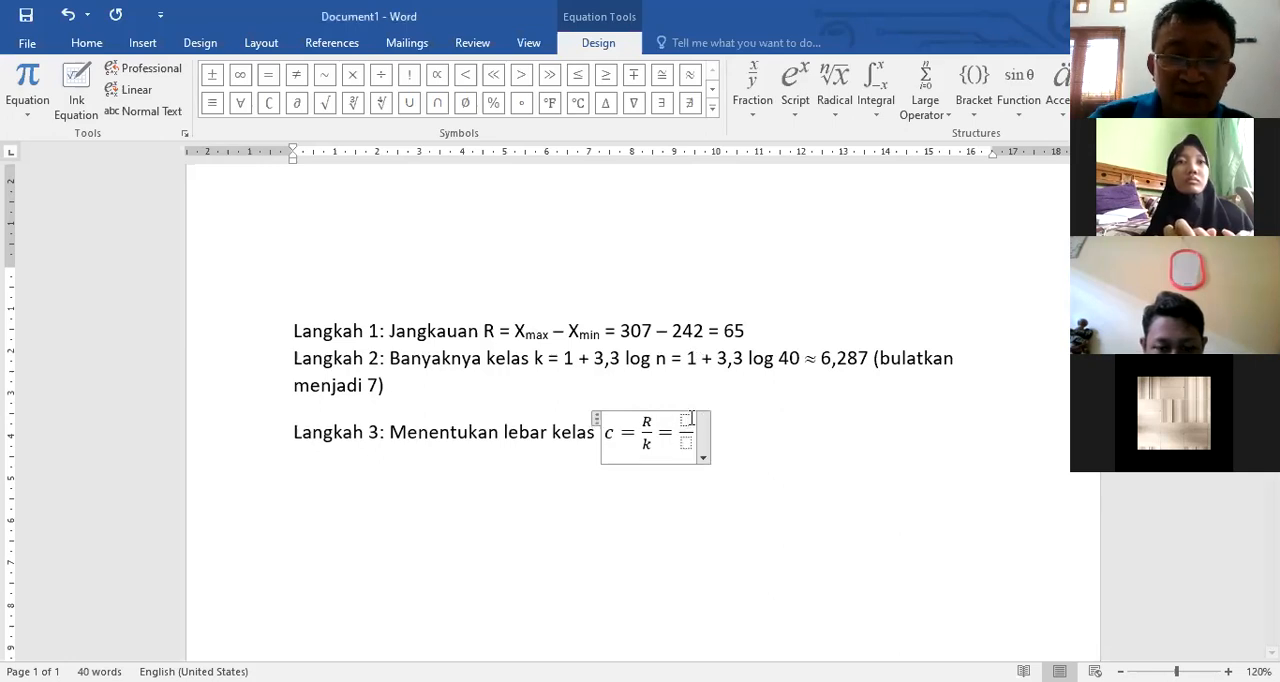
{"action": "left_click", "coordinate": [686, 420]}
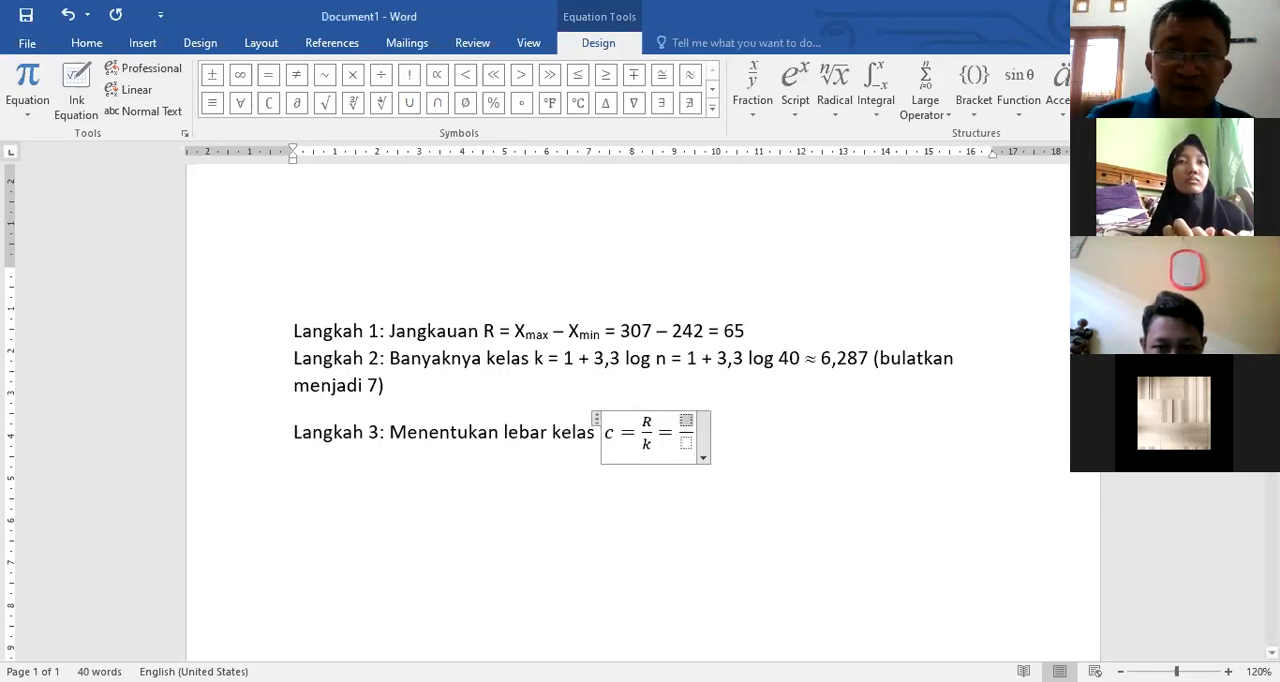
{"action": "type", "text": "65"}
{"action": "key", "text": "Down"}
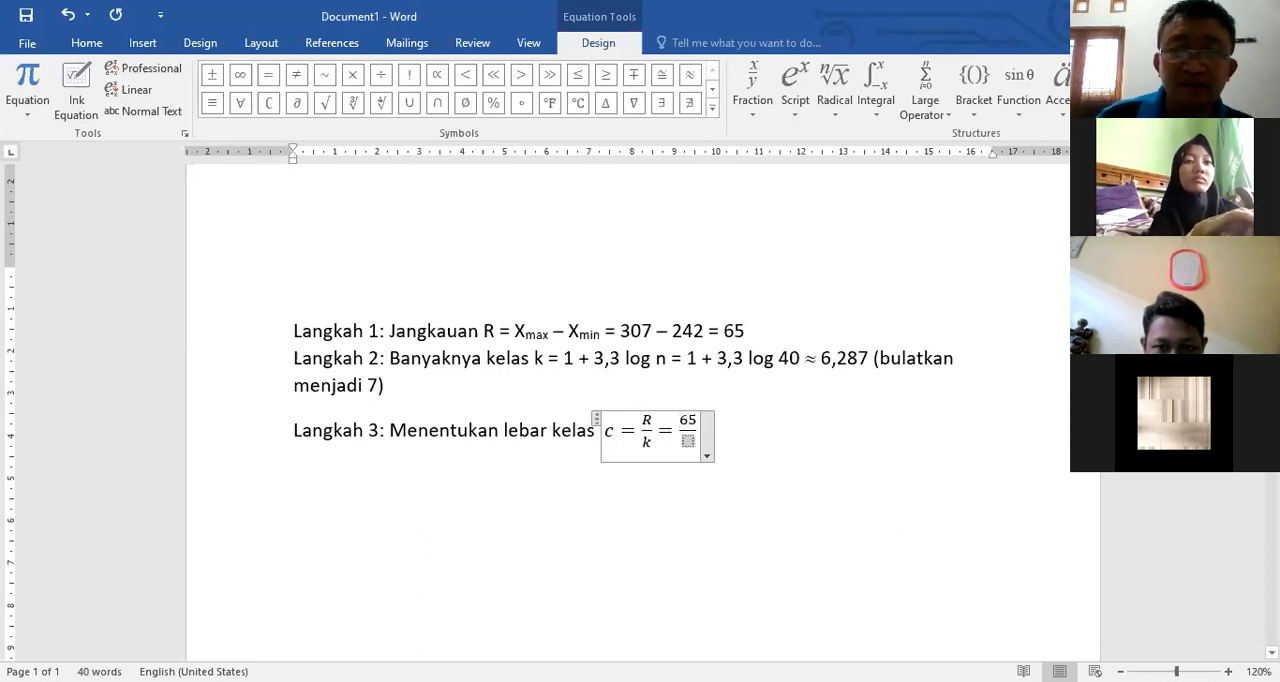
{"action": "type", "text": "7"}
{"action": "key", "text": "Right"}
{"action": "left_click", "coordinate": [692, 78]}
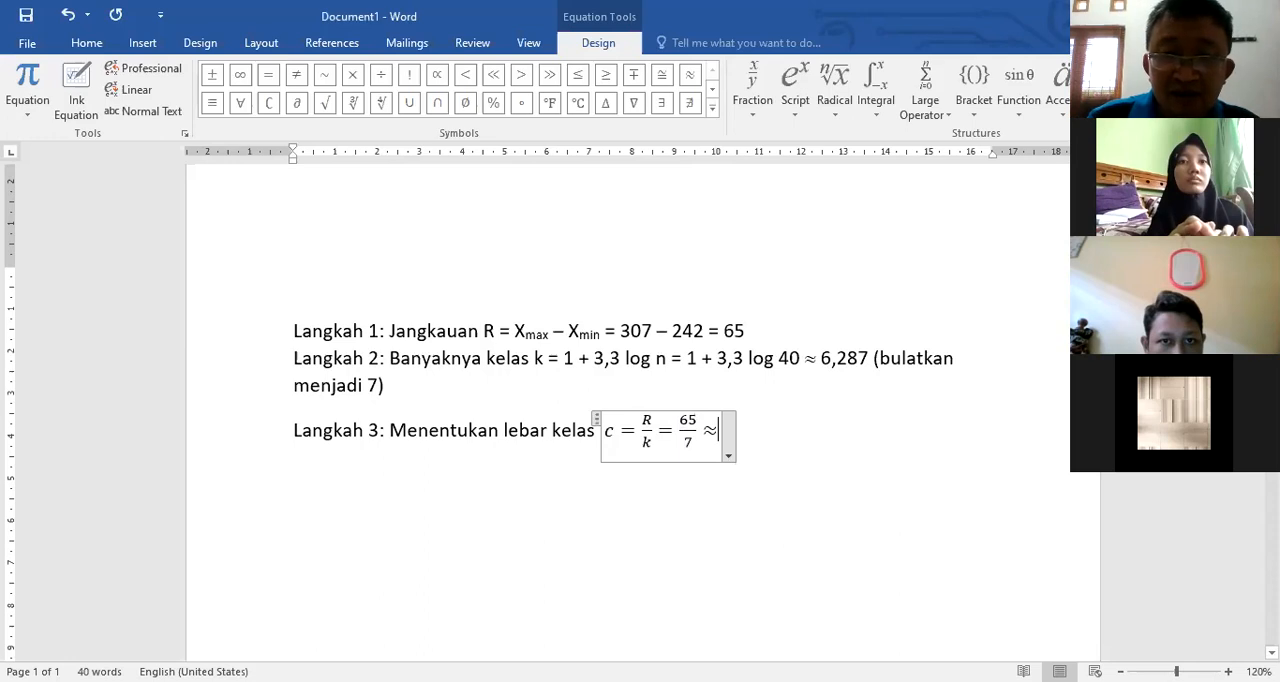
Step: Enter 9,28 as the result in the class width equation and add the note "(dibulatkan ke atas)" after it
{"action": "type", "text": "9,"}
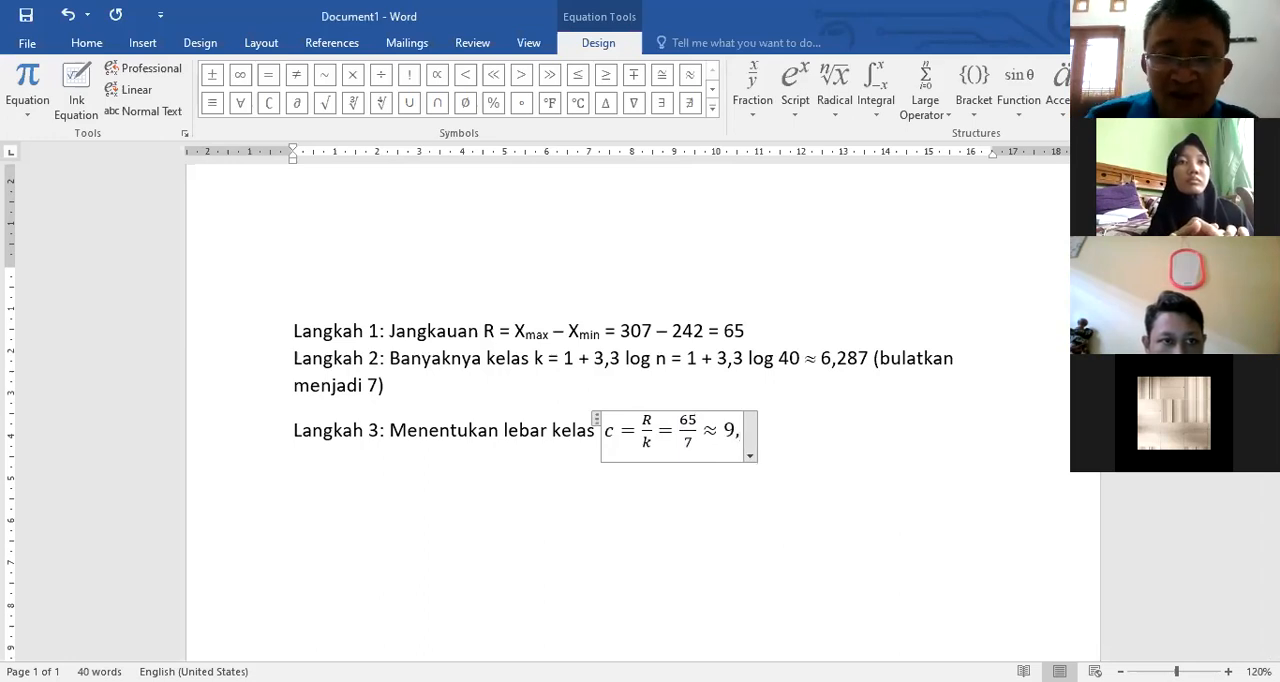
{"action": "type", "text": "28"}
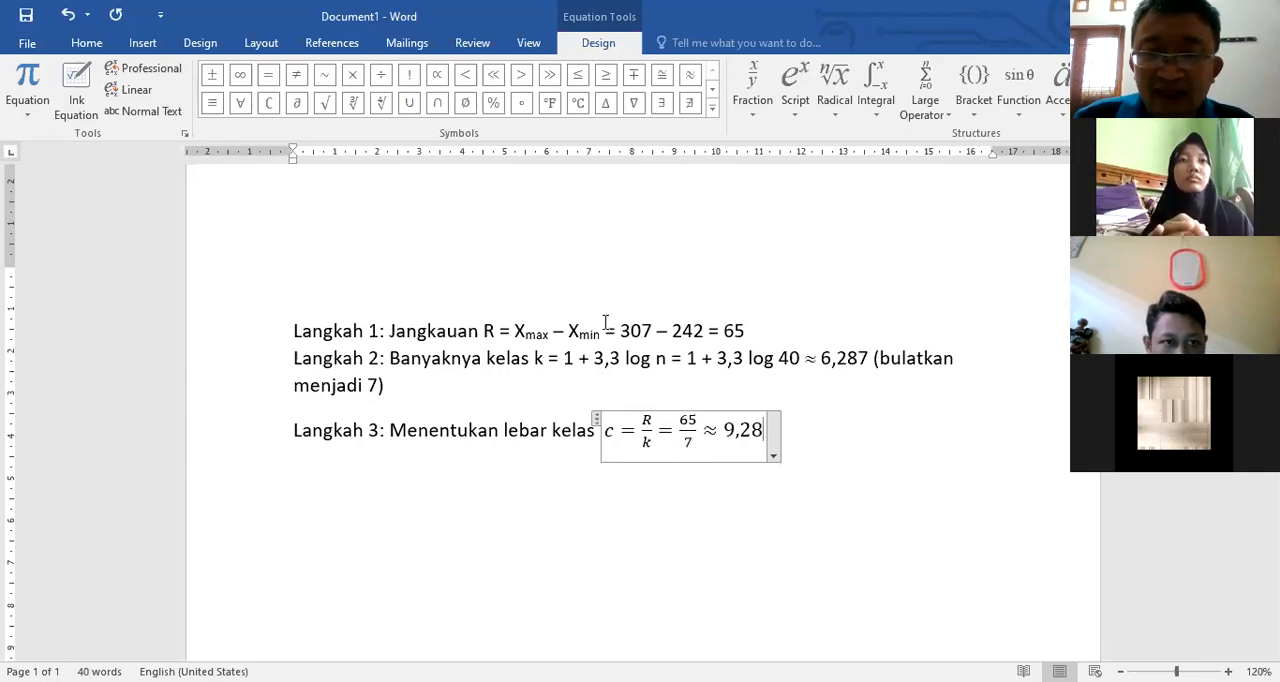
{"action": "left_click", "coordinate": [838, 429]}
{"action": "type", "text": "(d"}
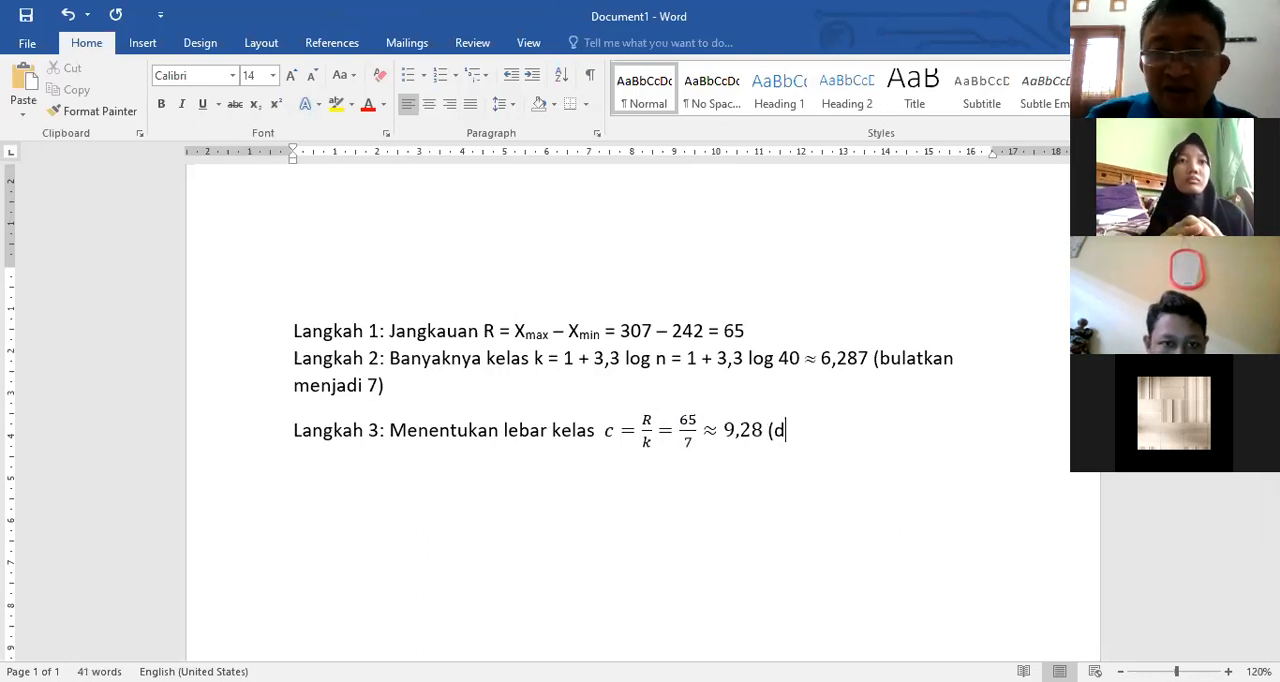
{"action": "type", "text": "ibulatkan ke atas)"}
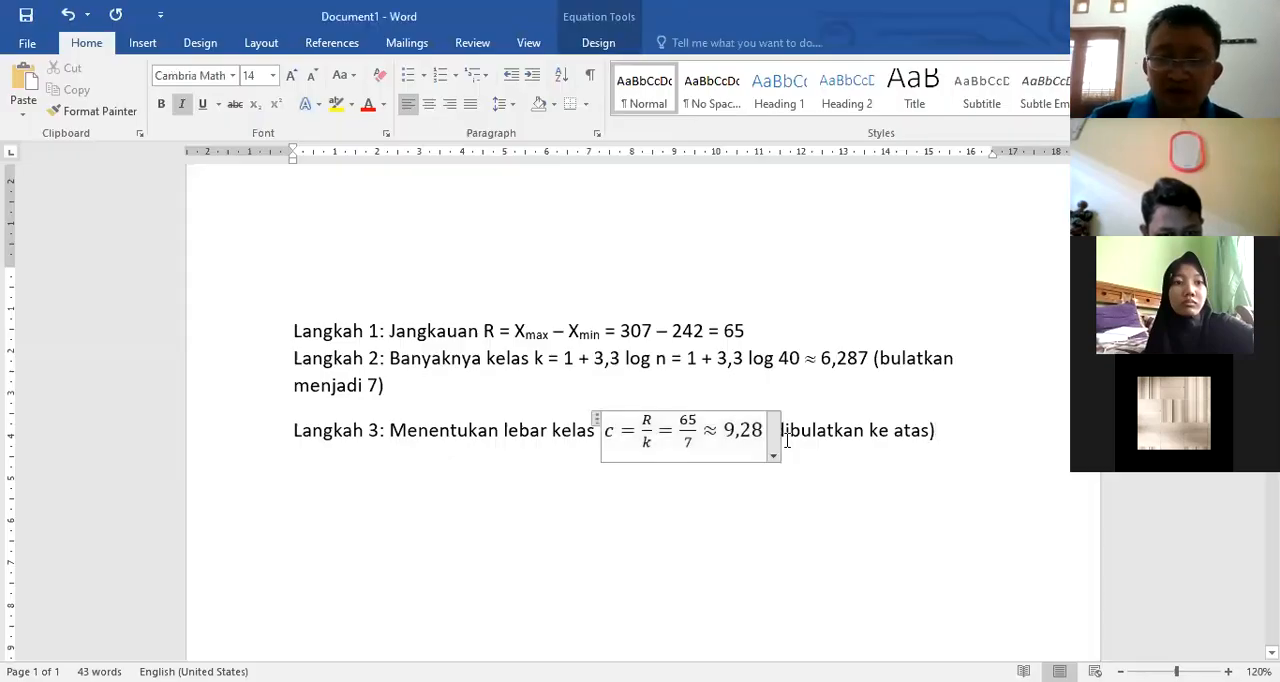
Step: Replace 9,28 after the ≈ symbol with the copied result, written with a decimal comma as 9,285714 and spaced from the symbol
{"action": "key", "text": "BackSpace"}
{"action": "key", "text": "BackSpace"}
{"action": "key", "text": "BackSpace"}
{"action": "key", "text": "BackSpace"}
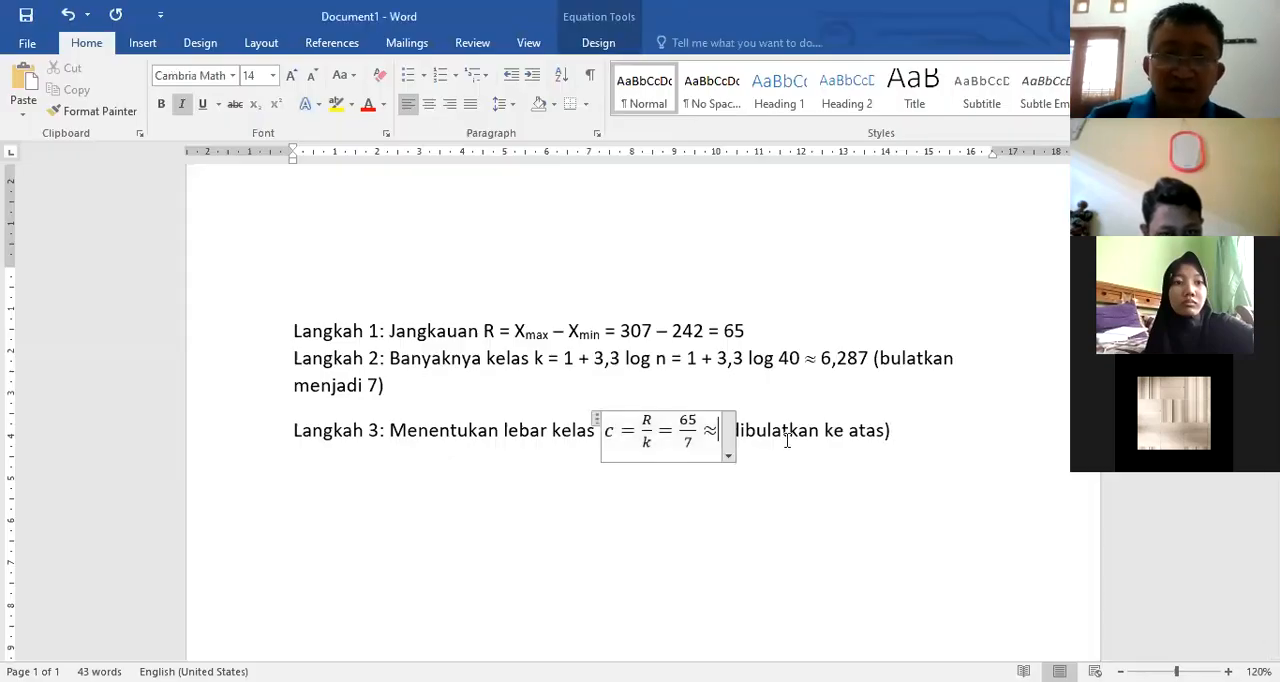
{"action": "type", "text": "9.285714"}
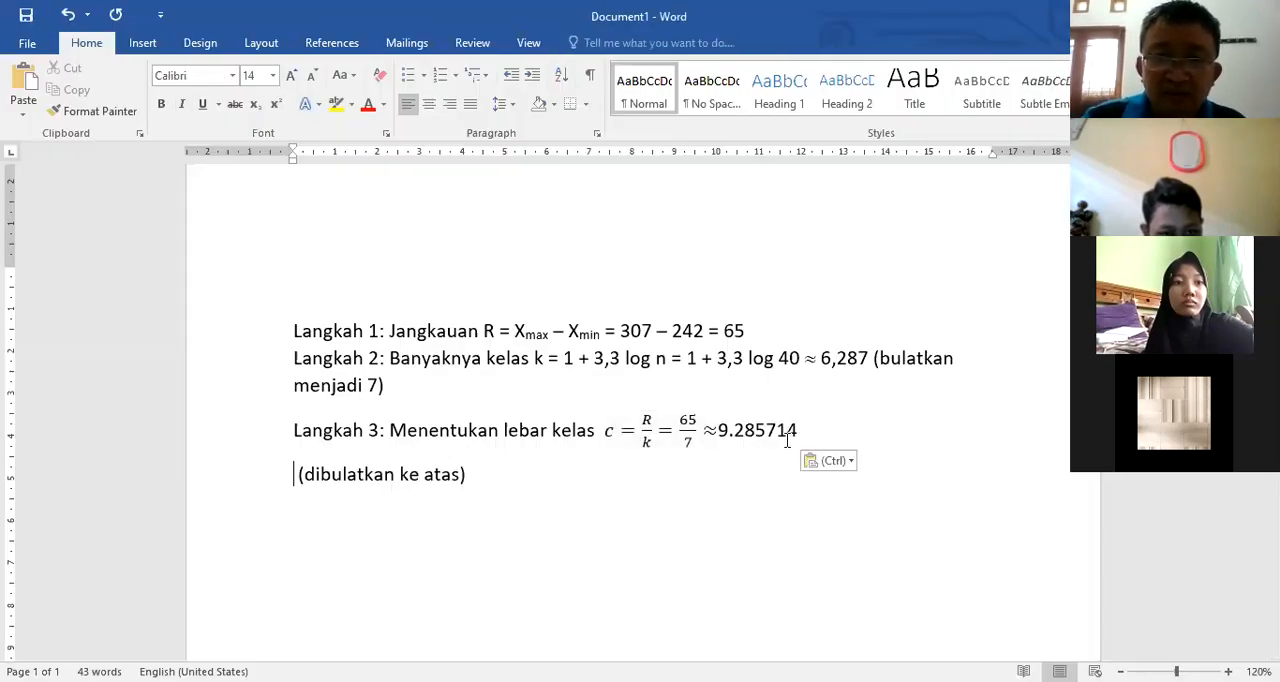
{"action": "left_click", "coordinate": [734, 431]}
{"action": "key", "text": "BackSpace"}
{"action": "type", "text": ","}
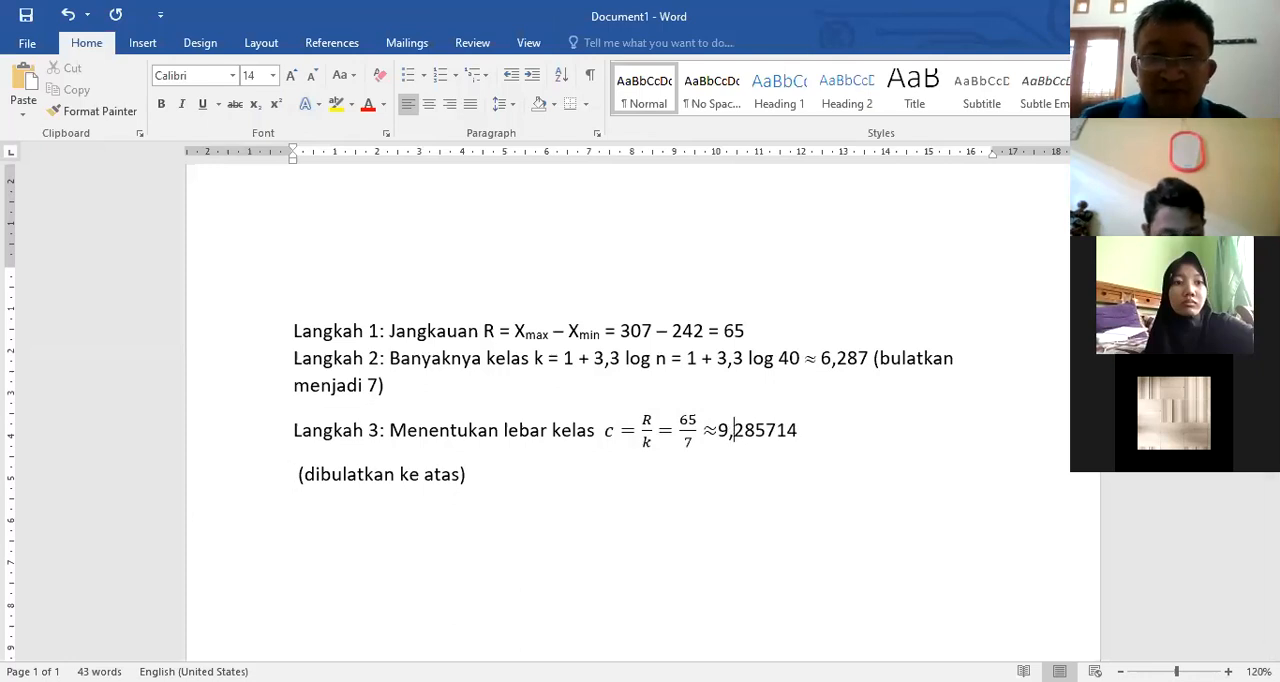
{"action": "left_click", "coordinate": [719, 440]}
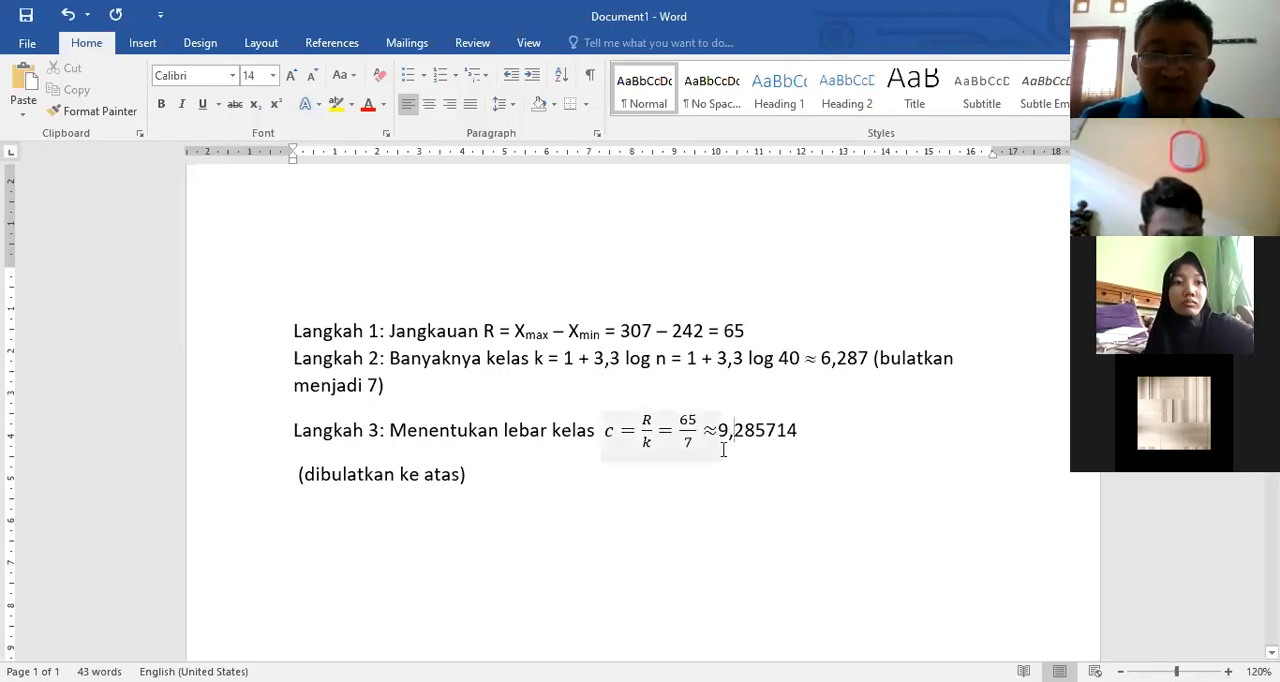
Step: Delete the note "(dibulatkan ke atas)" from the line below Langkah 3
{"action": "left_click", "coordinate": [530, 483]}
{"action": "key", "text": "BackSpace"}
{"action": "key", "text": "BackSpace"}
{"action": "key", "text": "BackSpace"}
{"action": "key", "text": "BackSpace"}
{"action": "key", "text": "BackSpace"}
{"action": "key", "text": "BackSpace"}
{"action": "key", "text": "BackSpace"}
{"action": "key", "text": "BackSpace"}
{"action": "key", "text": "BackSpace"}
{"action": "key", "text": "BackSpace"}
{"action": "key", "text": "BackSpace"}
{"action": "key", "text": "BackSpace"}
{"action": "key", "text": "BackSpace"}
{"action": "key", "text": "BackSpace"}
{"action": "key", "text": "BackSpace"}
{"action": "key", "text": "BackSpace"}
{"action": "key", "text": "BackSpace"}
{"action": "key", "text": "BackSpace"}
{"action": "key", "text": "BackSpace"}
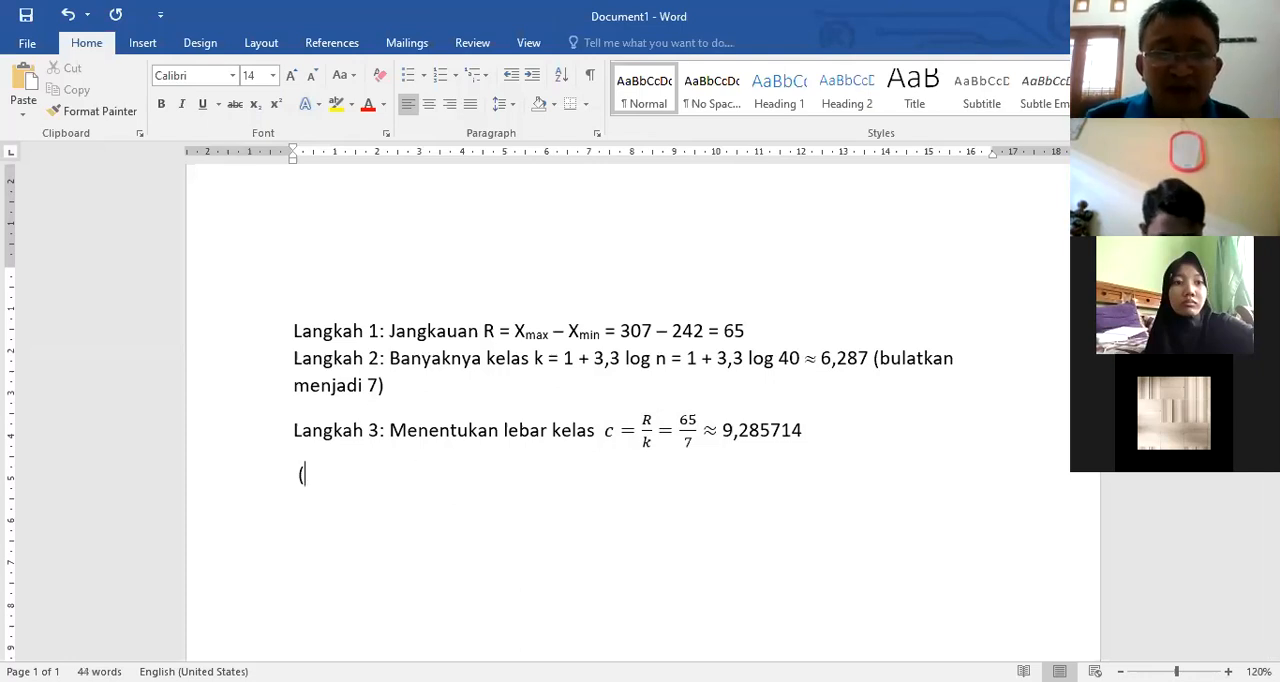
{"action": "key", "text": "BackSpace"}
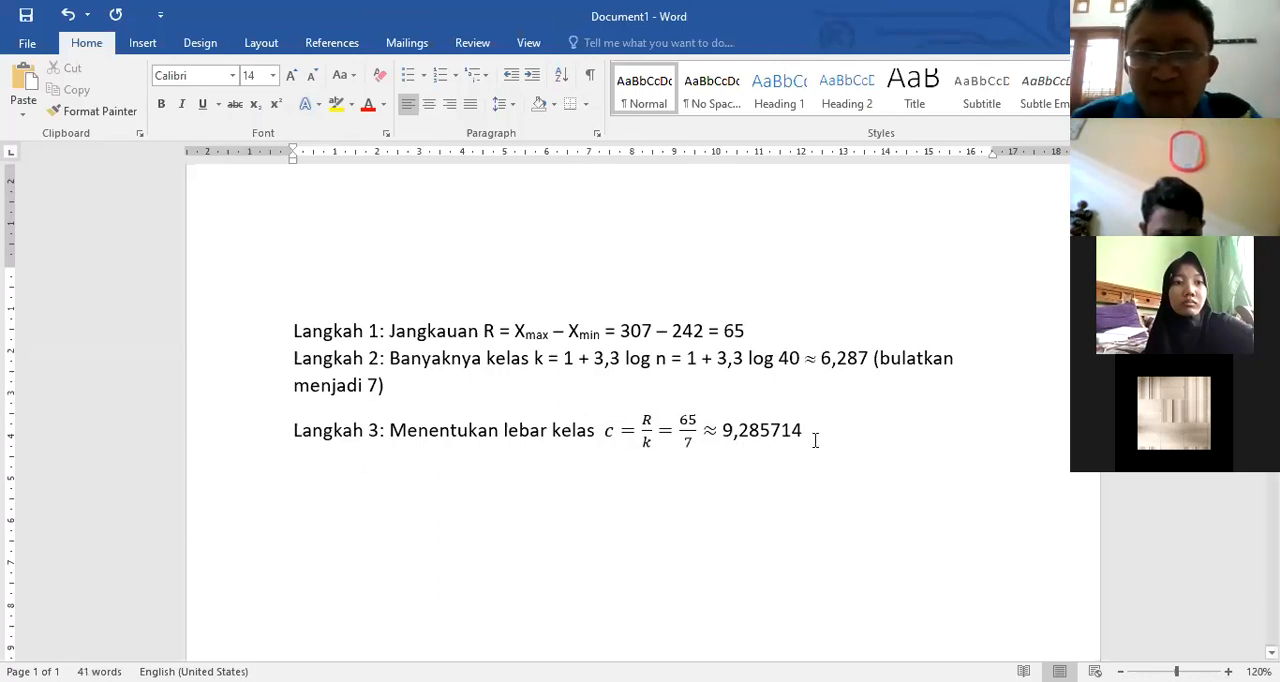
Step: Write the rounded value 9,2857 below the Langkah 3 line, leaving a blank line between them
{"action": "key", "text": "Return"}
{"action": "key", "text": "Return"}
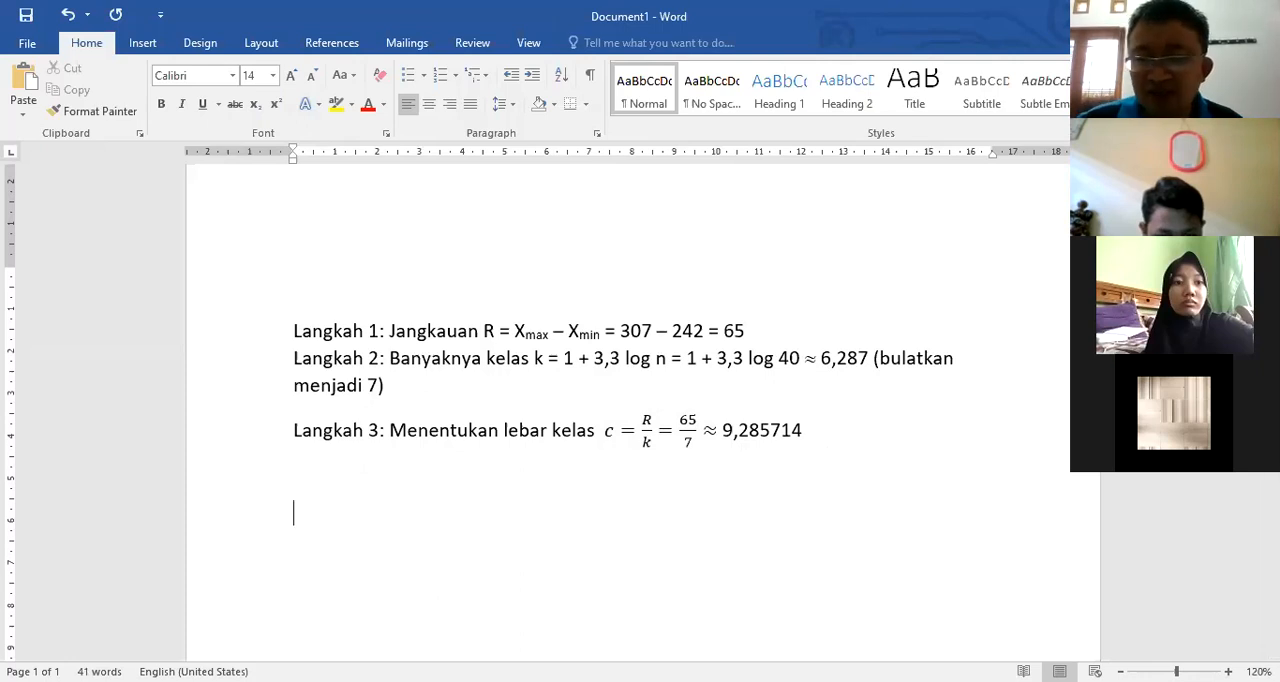
{"action": "key", "text": "BackSpace"}
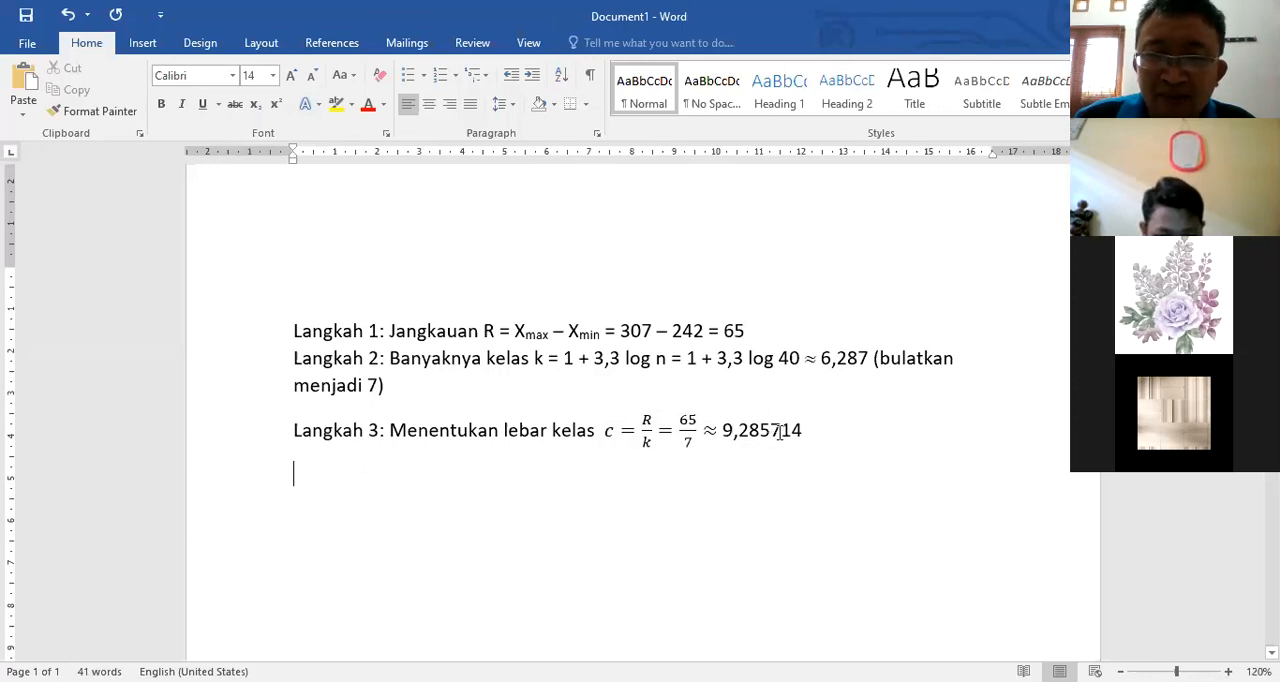
{"action": "left_click_drag", "start_coordinate": [743, 431], "coordinate": [762, 431]}
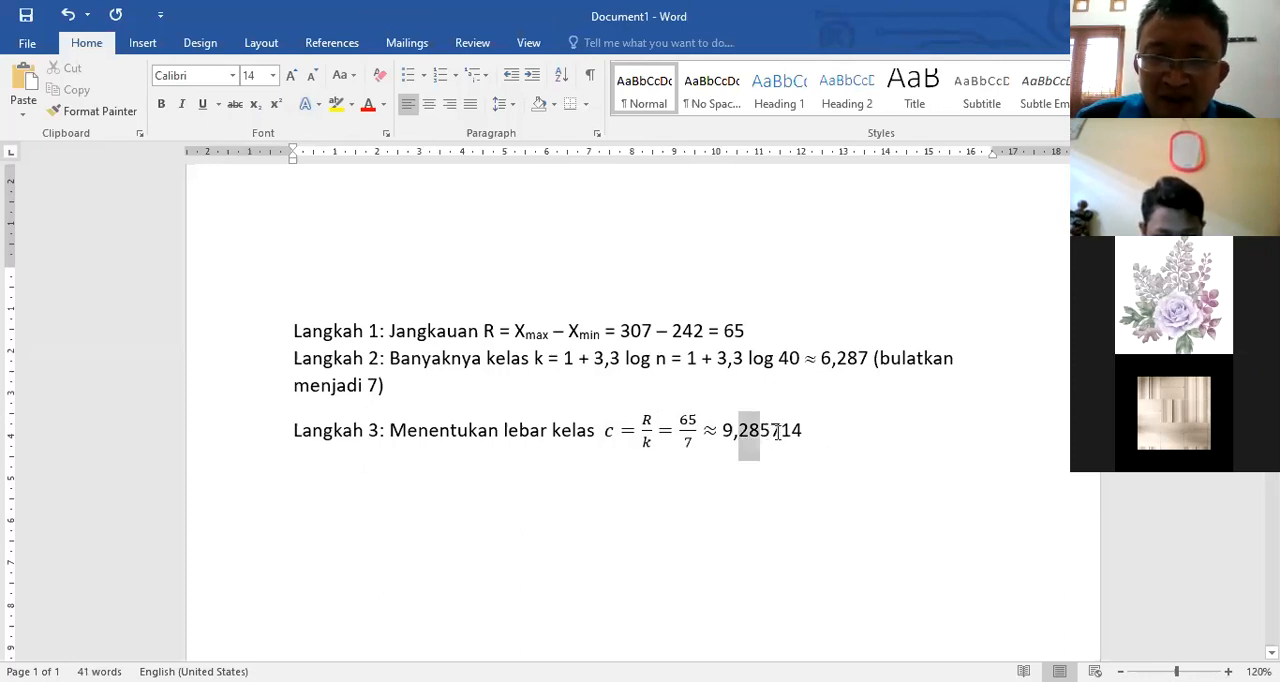
{"action": "left_click", "coordinate": [534, 498]}
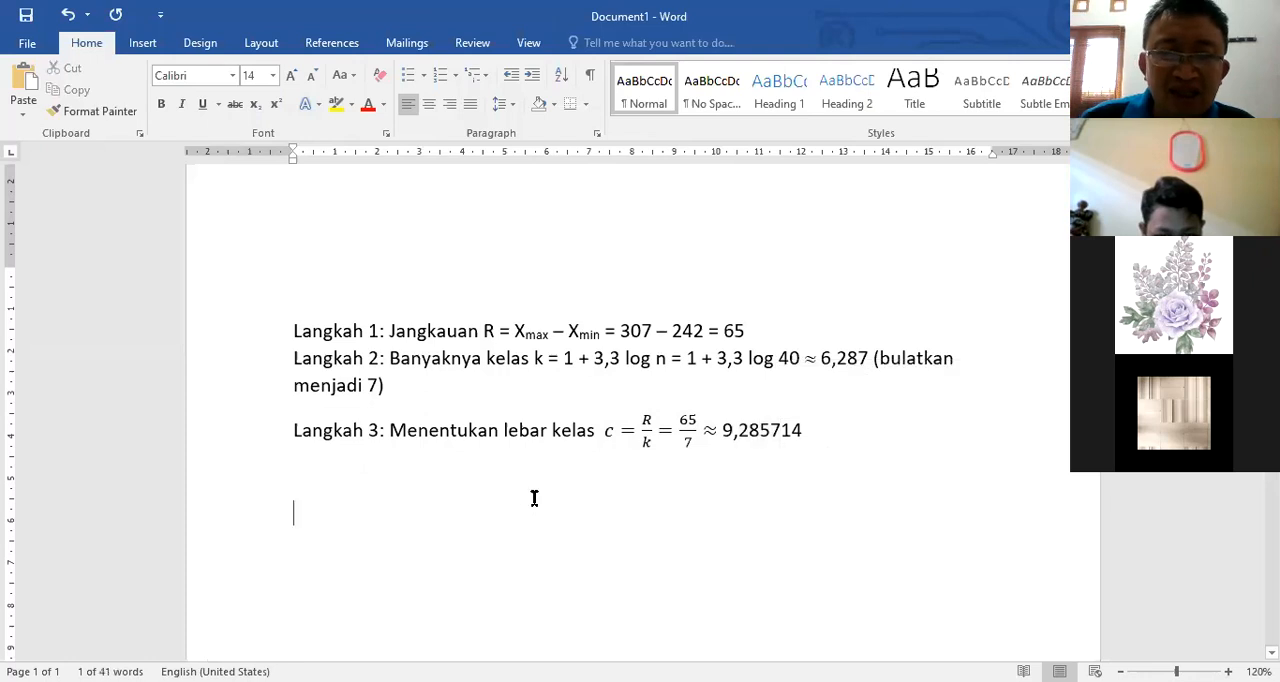
{"action": "type", "text": "9"}
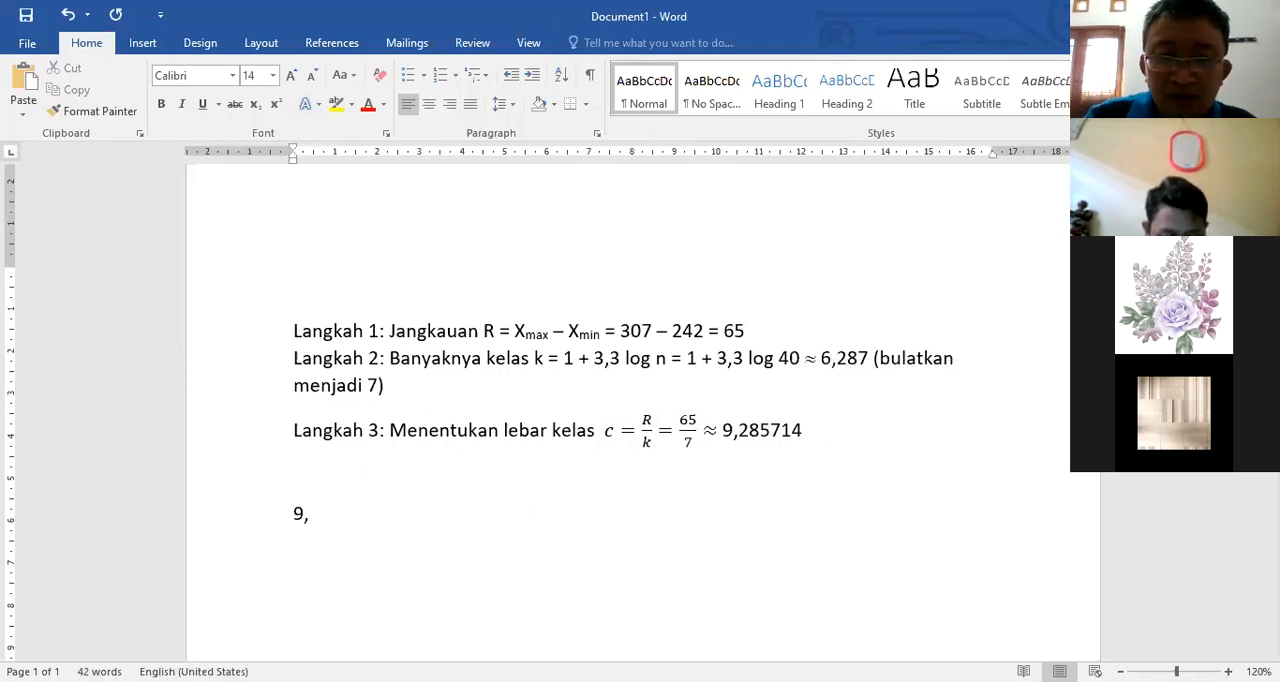
{"action": "type", "text": ",2"}
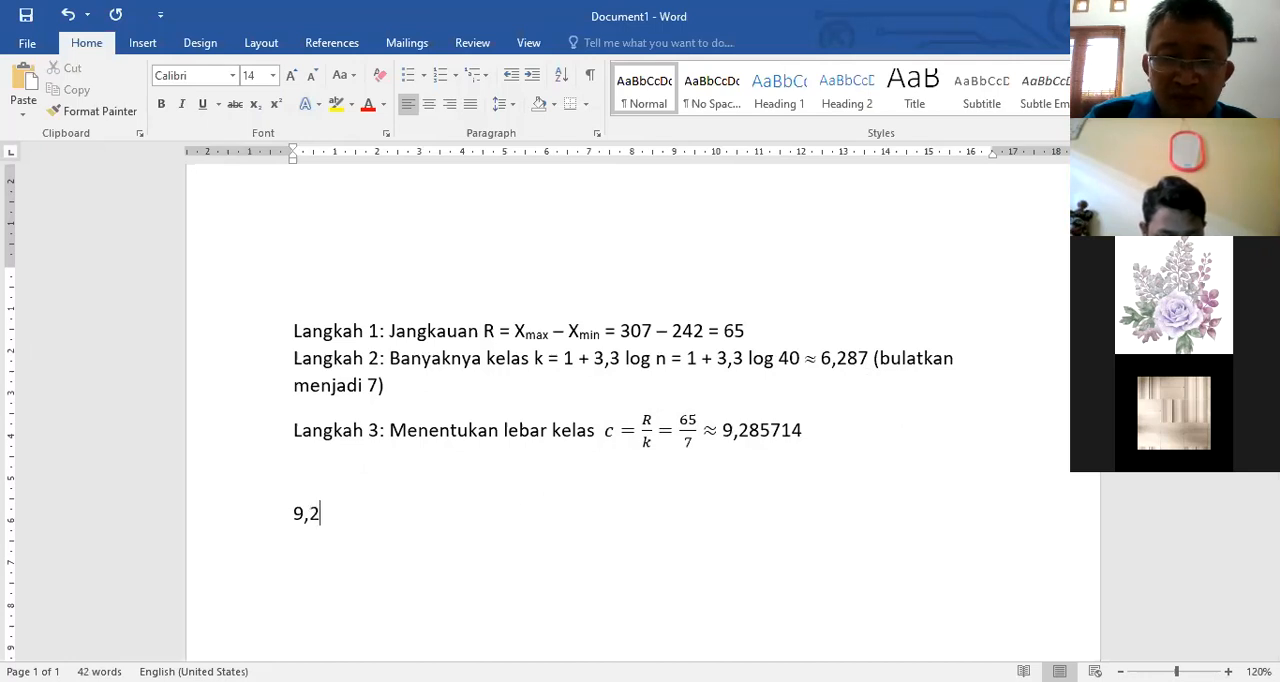
{"action": "type", "text": "85"}
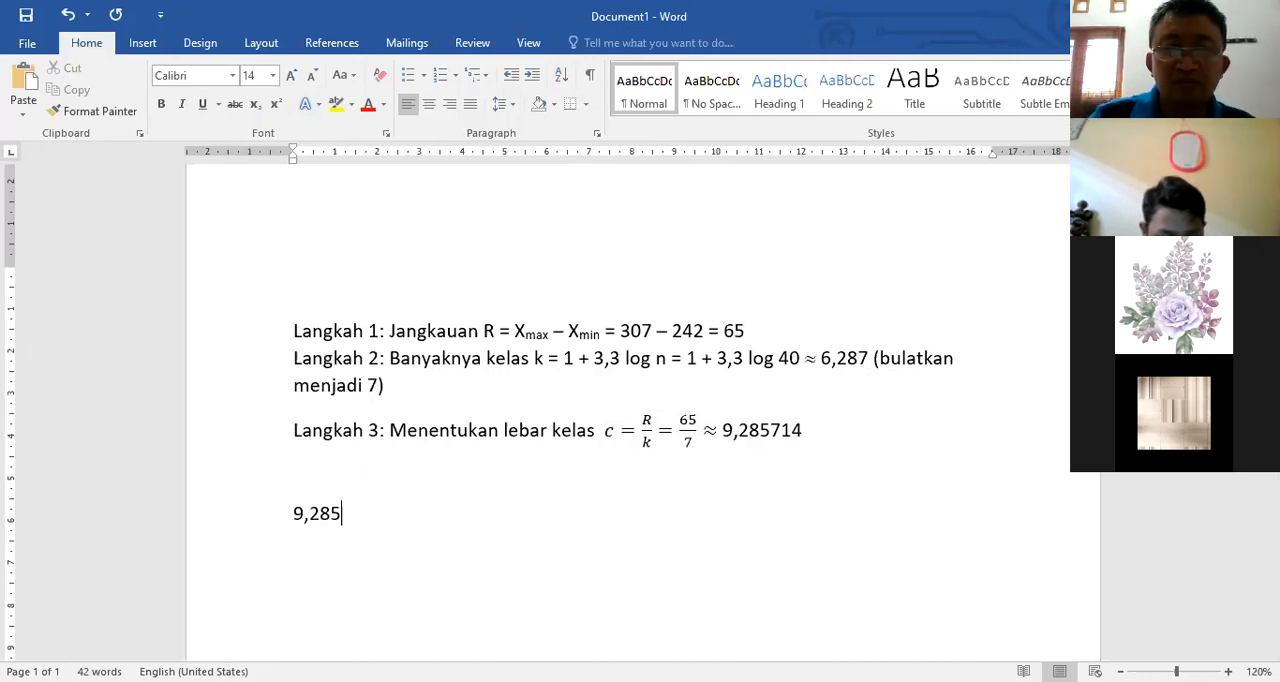
{"action": "type", "text": "7"}
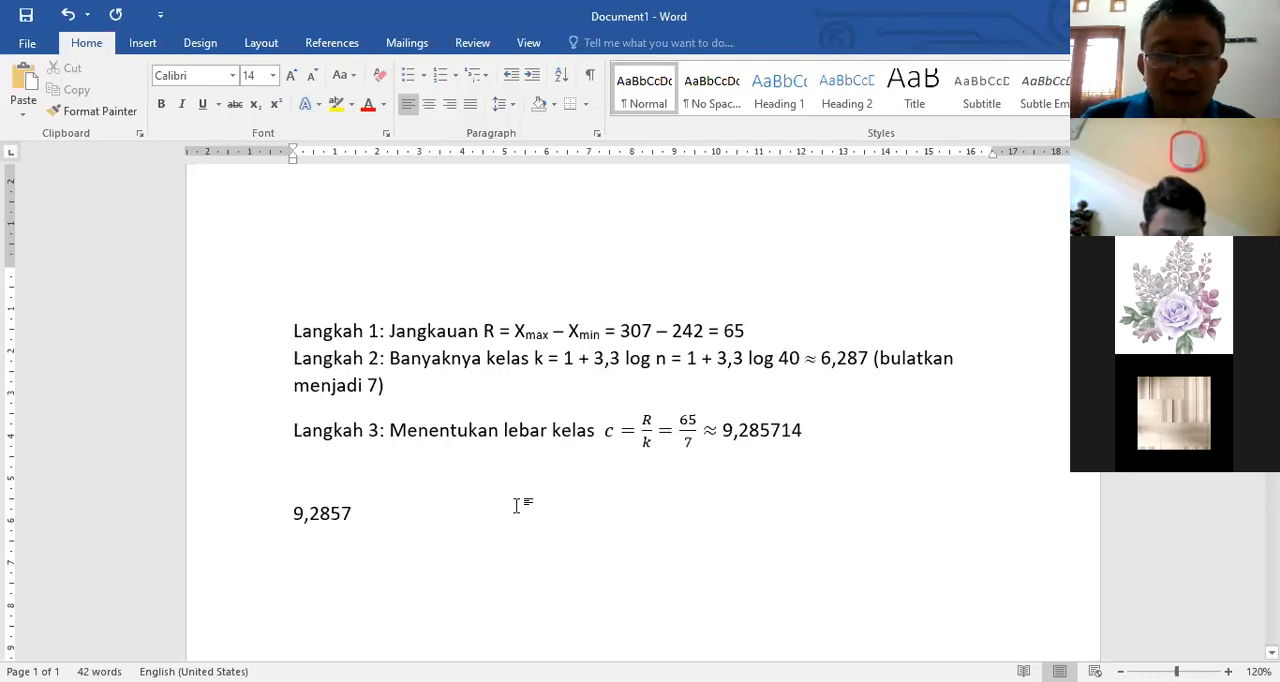
Step: Add the rounded value 9,286 on a new line below 9,2857
{"action": "key", "text": "Return"}
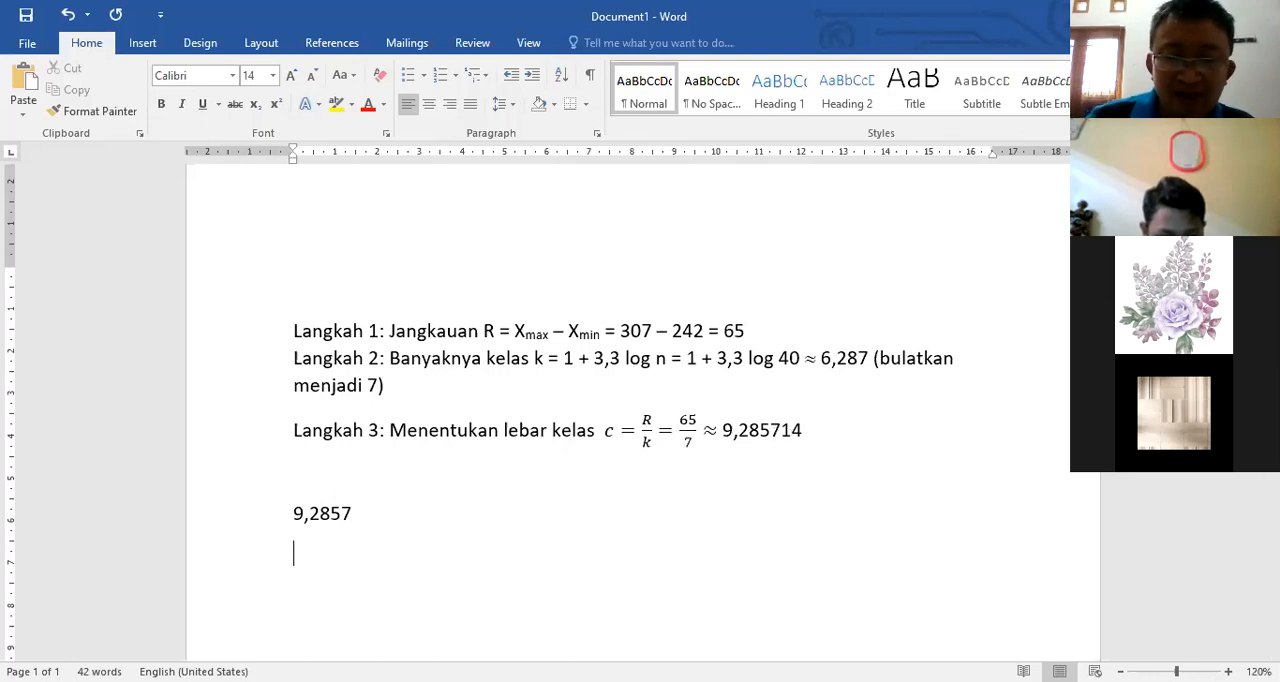
{"action": "type", "text": "9,"}
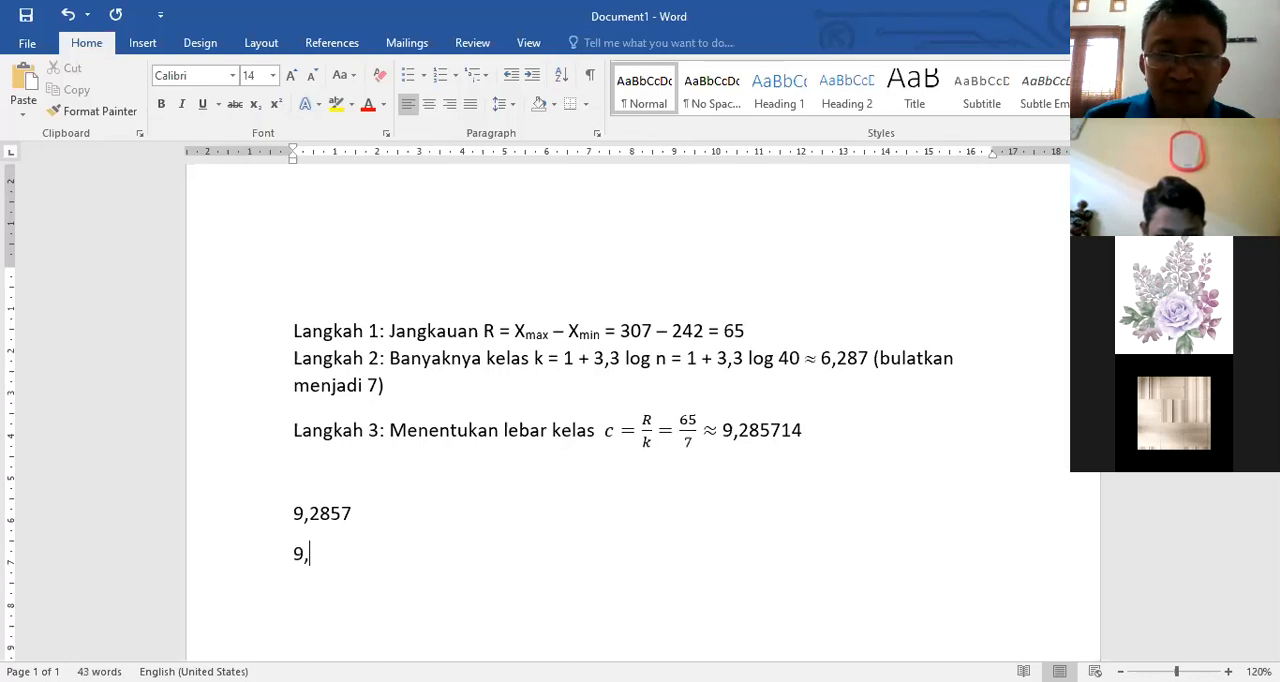
{"action": "type", "text": "28"}
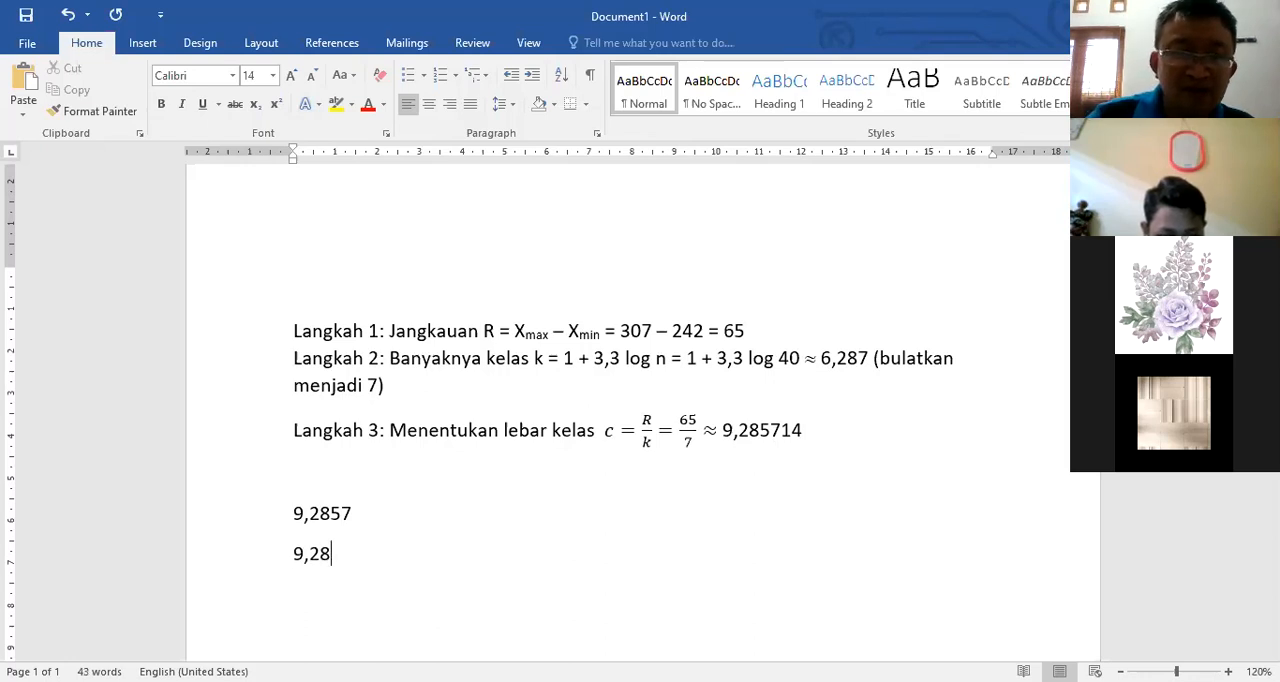
{"action": "type", "text": "6"}
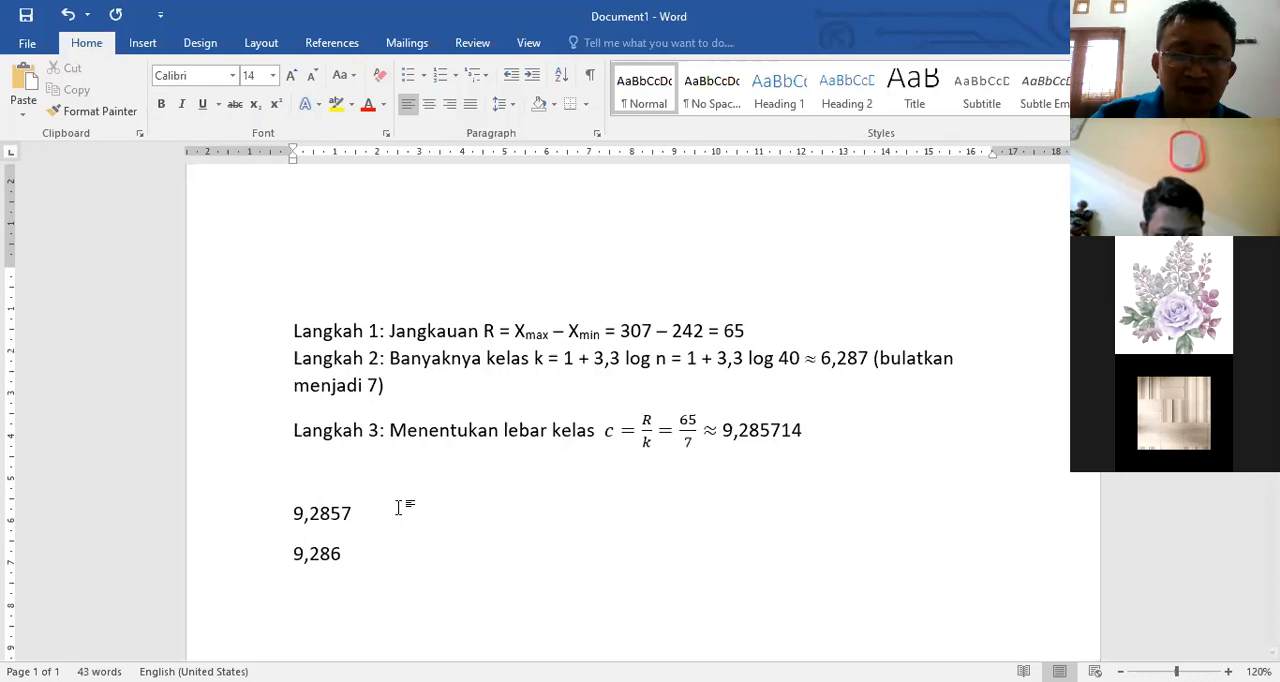
Step: Label the value 9,2857 with the note "(4 desimal)"
{"action": "left_click", "coordinate": [399, 507]}
{"action": "type", "text": "(4 desimal("}
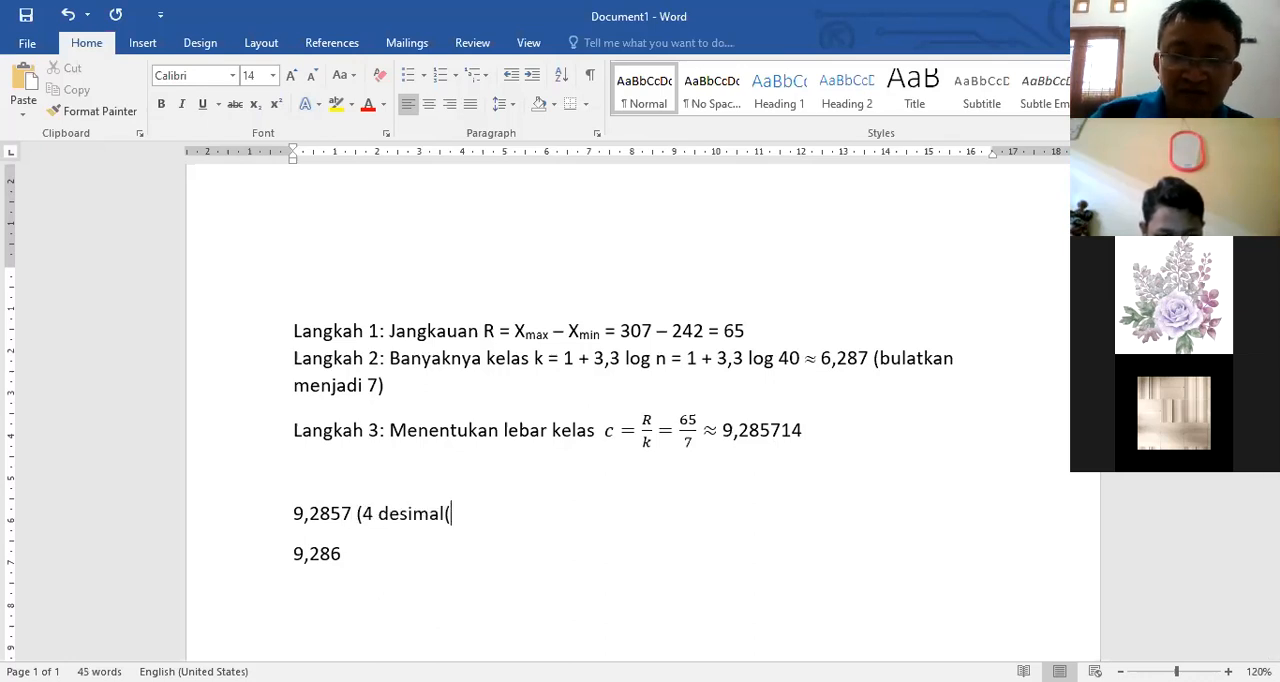
{"action": "key", "text": "BackSpace"}
{"action": "type", "text": ")"}
Step: Label the value 9,286 with the note "(3 desimal)"
{"action": "key", "text": "Down"}
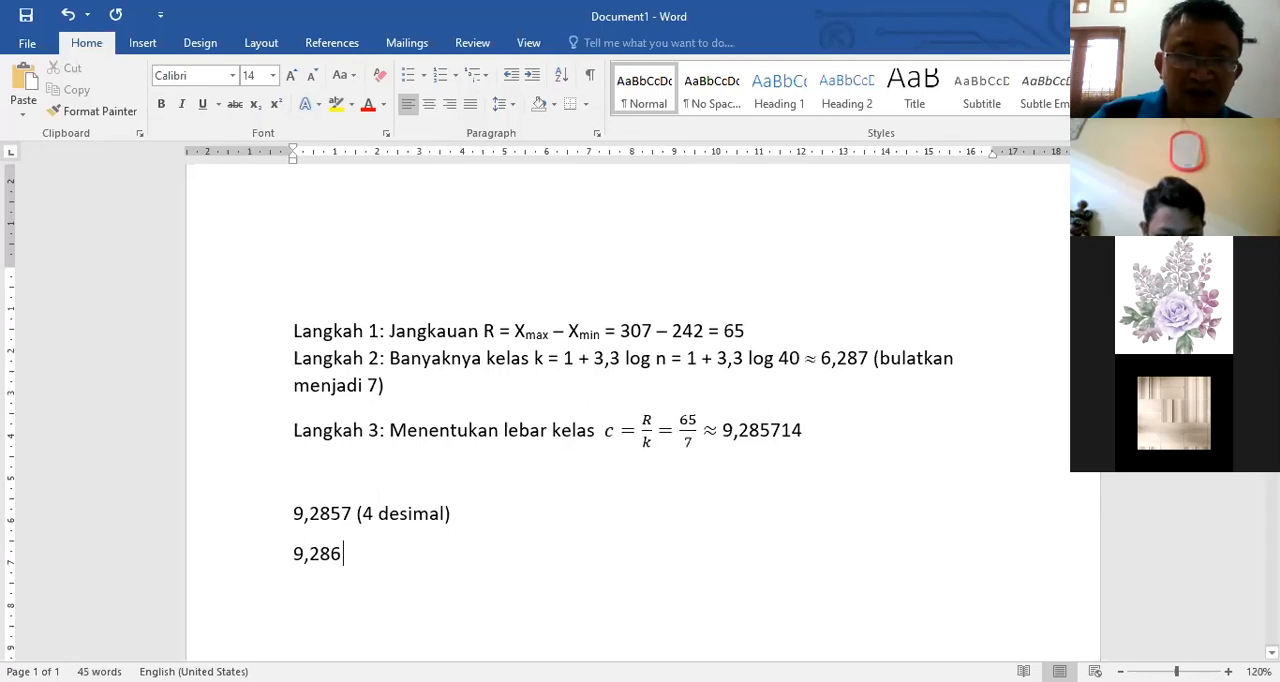
{"action": "type", "text": "(3 desimal"}
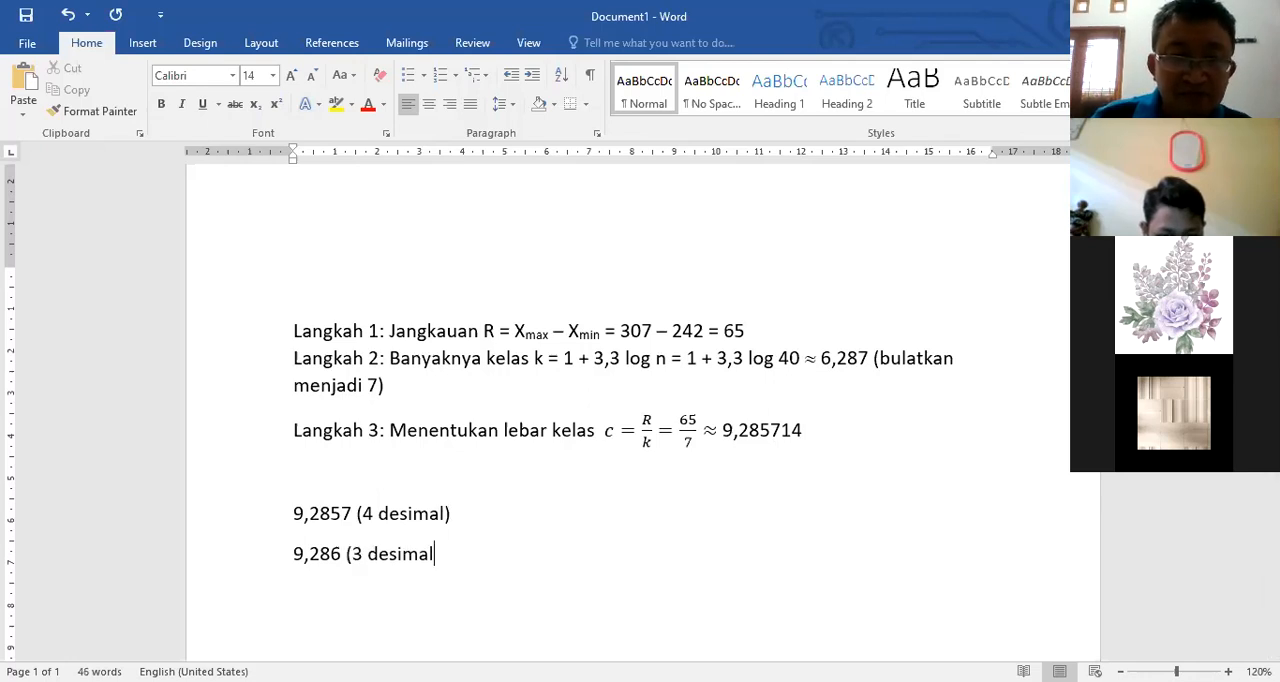
{"action": "type", "text": ")"}
Step: Add the line "9,29 (2 desimal)" below the 9,286 line
{"action": "key", "text": "Return"}
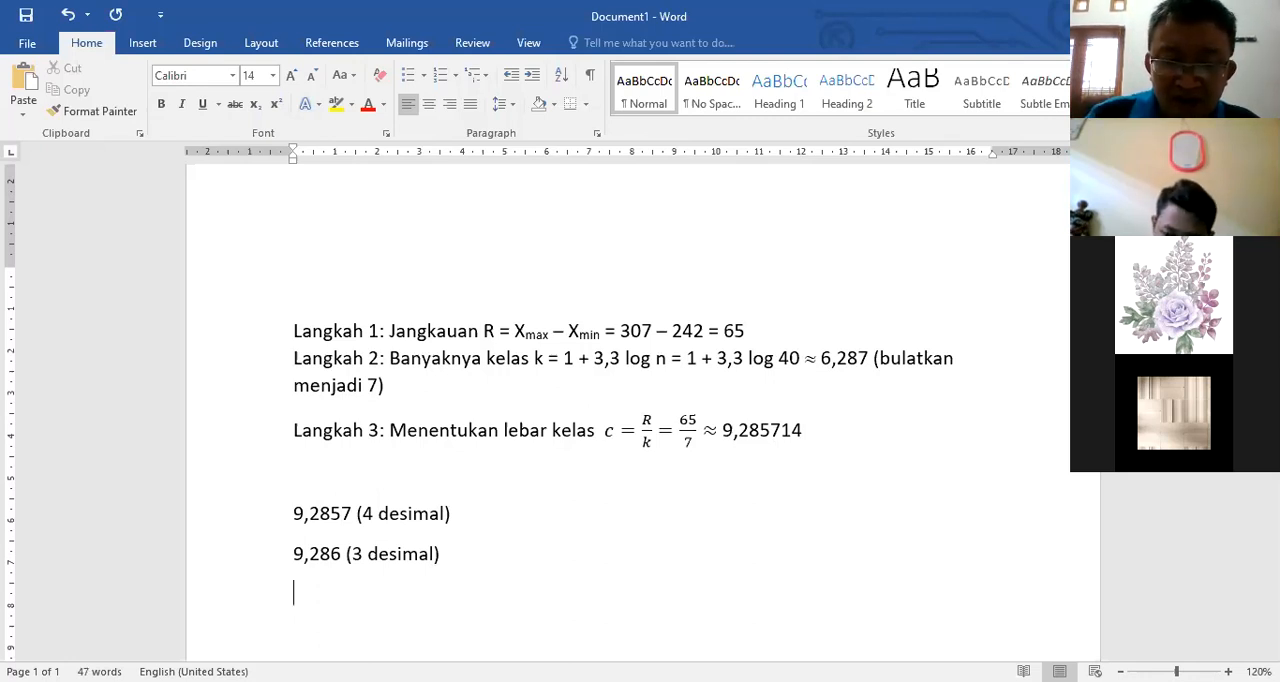
{"action": "type", "text": "9,"}
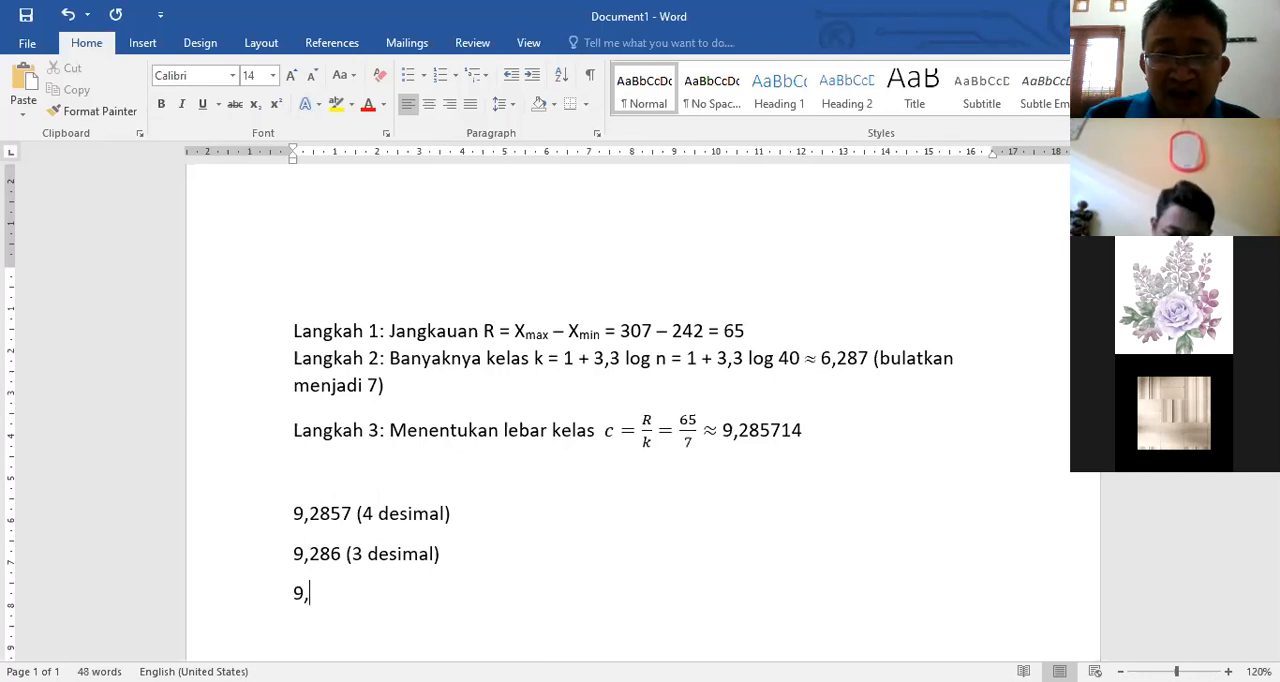
{"action": "type", "text": "29 (2 "}
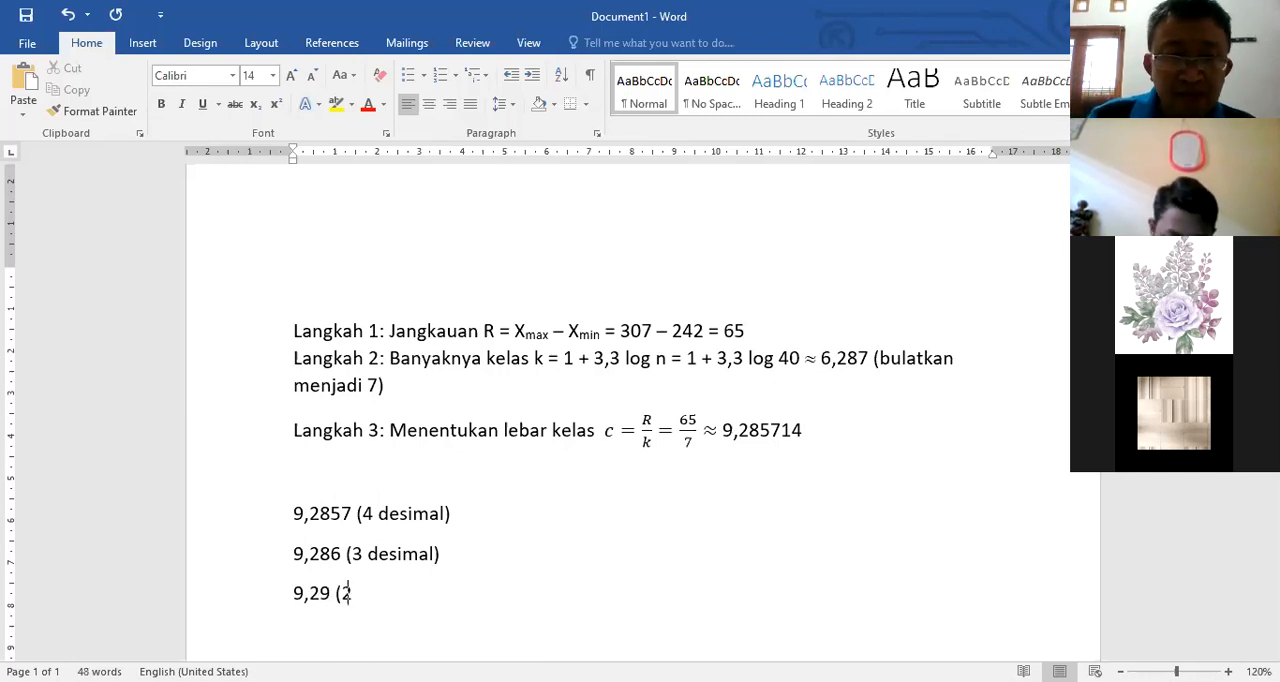
{"action": "type", "text": "desimal)"}
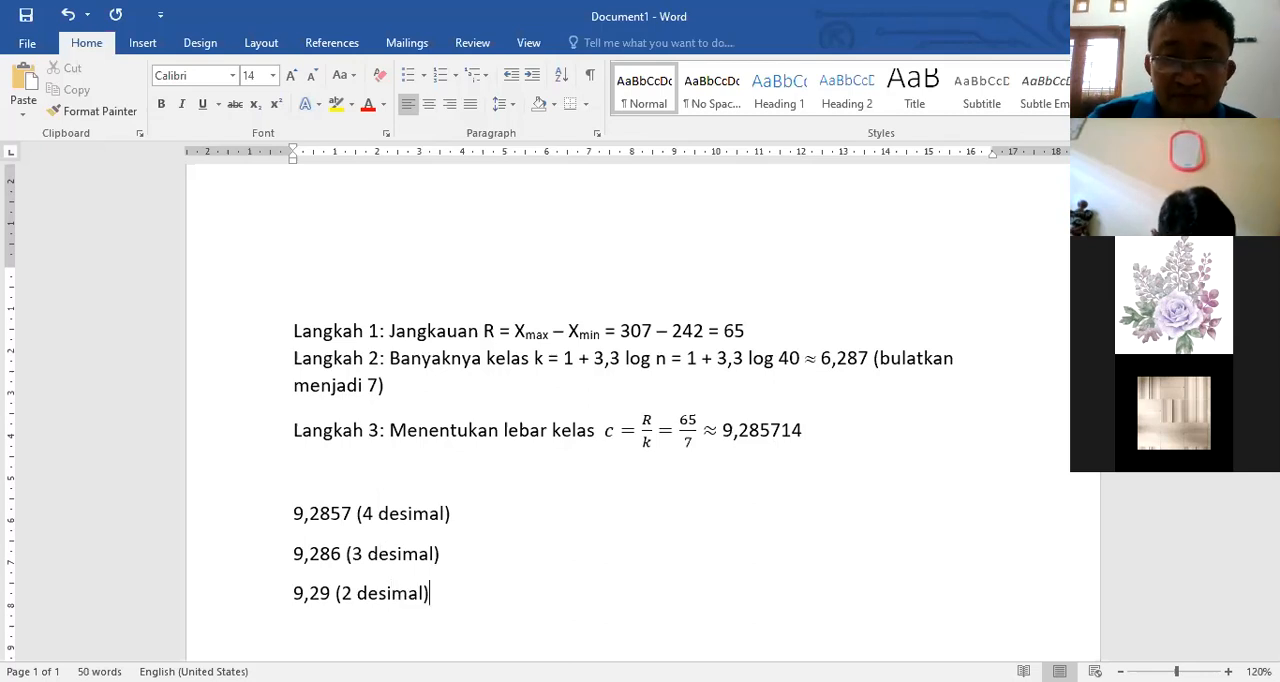
Step: Add the line "9,3 (1 desimal)" below the 9,29 line
{"action": "key", "text": "Return"}
{"action": "scroll", "coordinate": [614, 525], "scroll_direction": "down", "scroll_amount": 1}
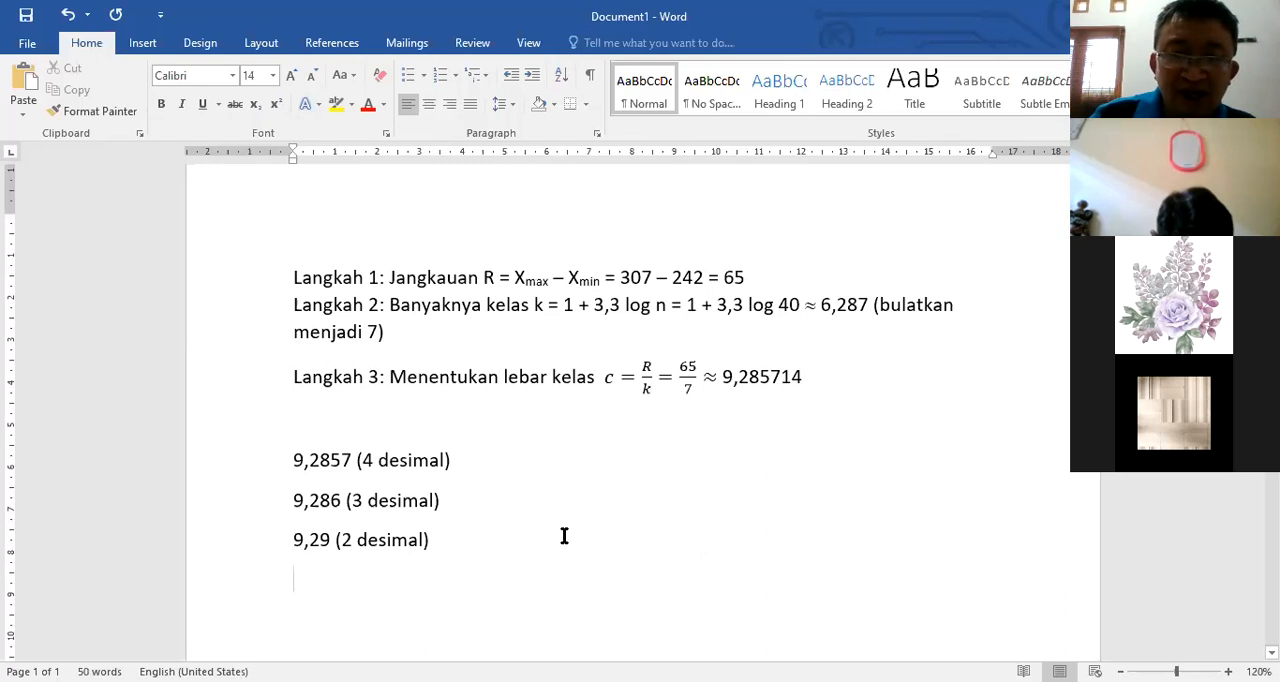
{"action": "type", "text": "9,3 "}
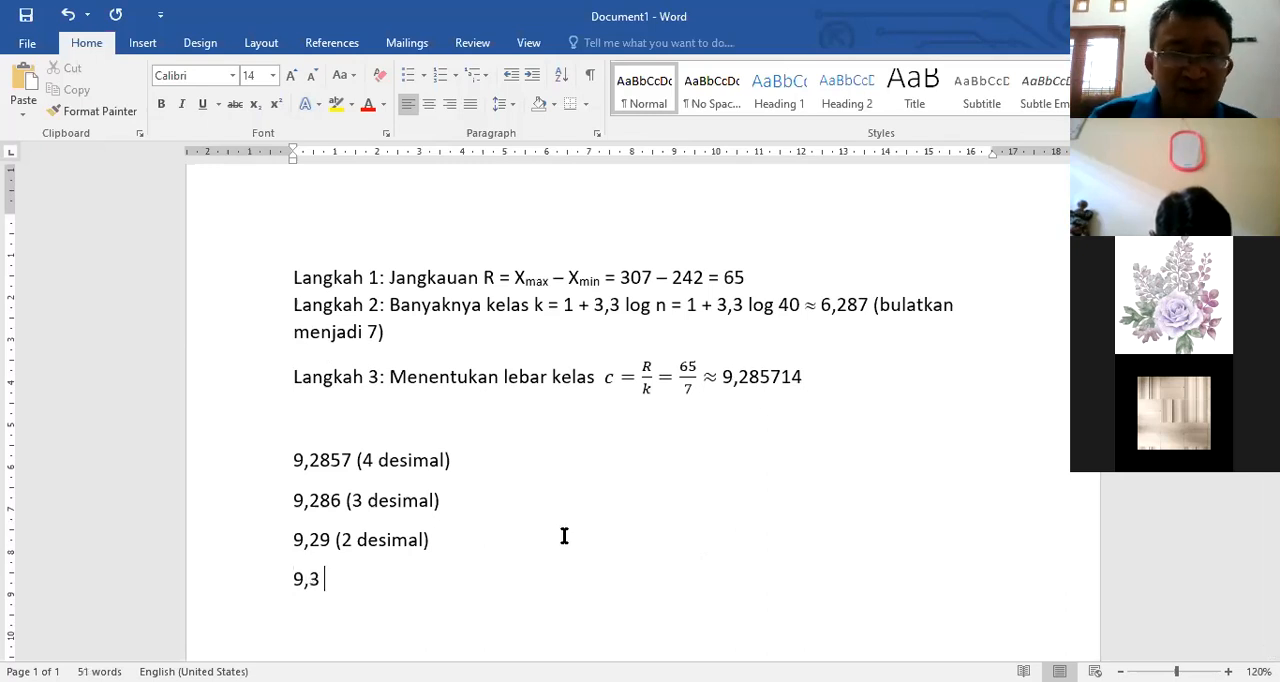
{"action": "type", "text": "(1 desim"}
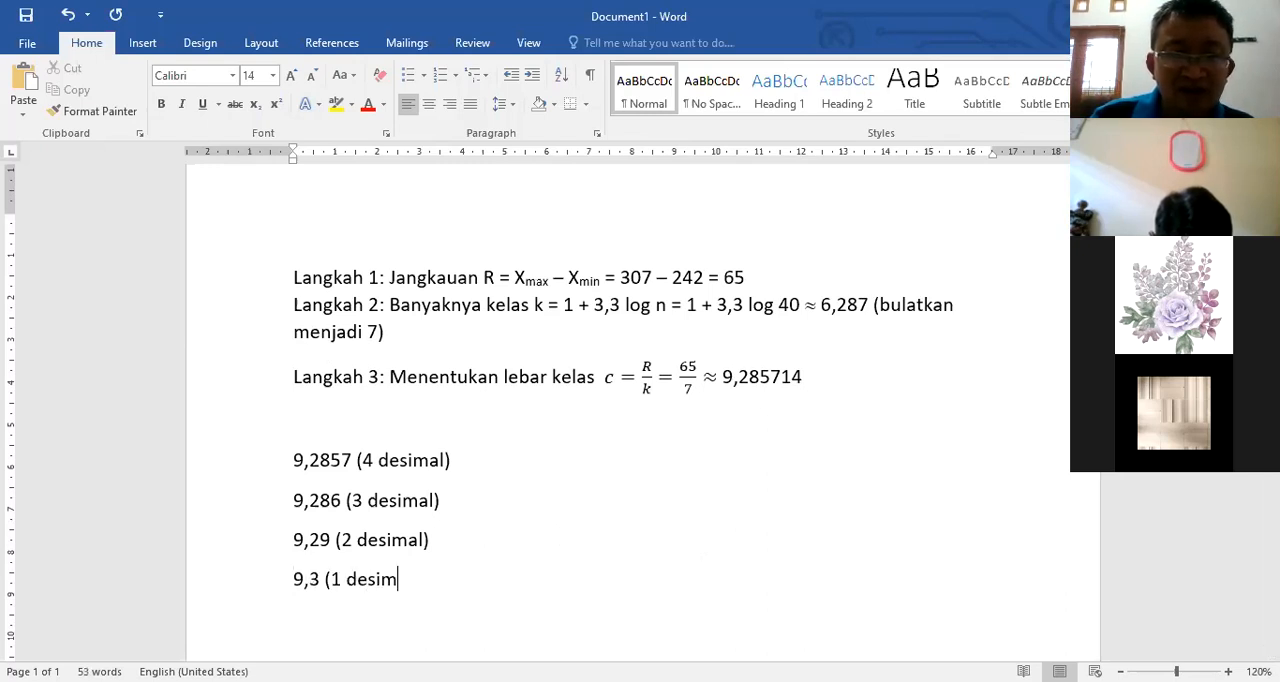
{"action": "type", "text": "al)"}
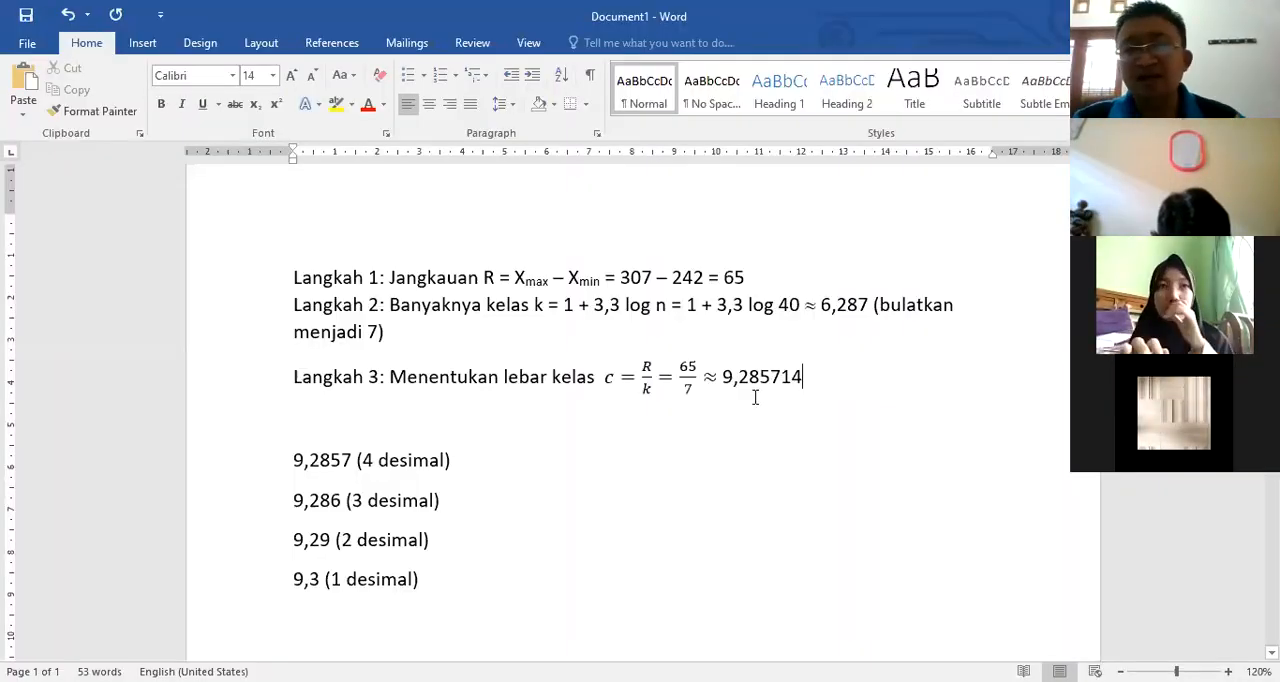
Step: Review the list of rounded values, highlighting the 3, 2 and 1 desimal lines in turn
{"action": "left_click", "coordinate": [295, 462]}
{"action": "left_click_drag", "start_coordinate": [294, 501], "coordinate": [446, 501]}
{"action": "left_click_drag", "start_coordinate": [294, 543], "coordinate": [426, 546]}
{"action": "left_click_drag", "start_coordinate": [293, 586], "coordinate": [434, 579]}
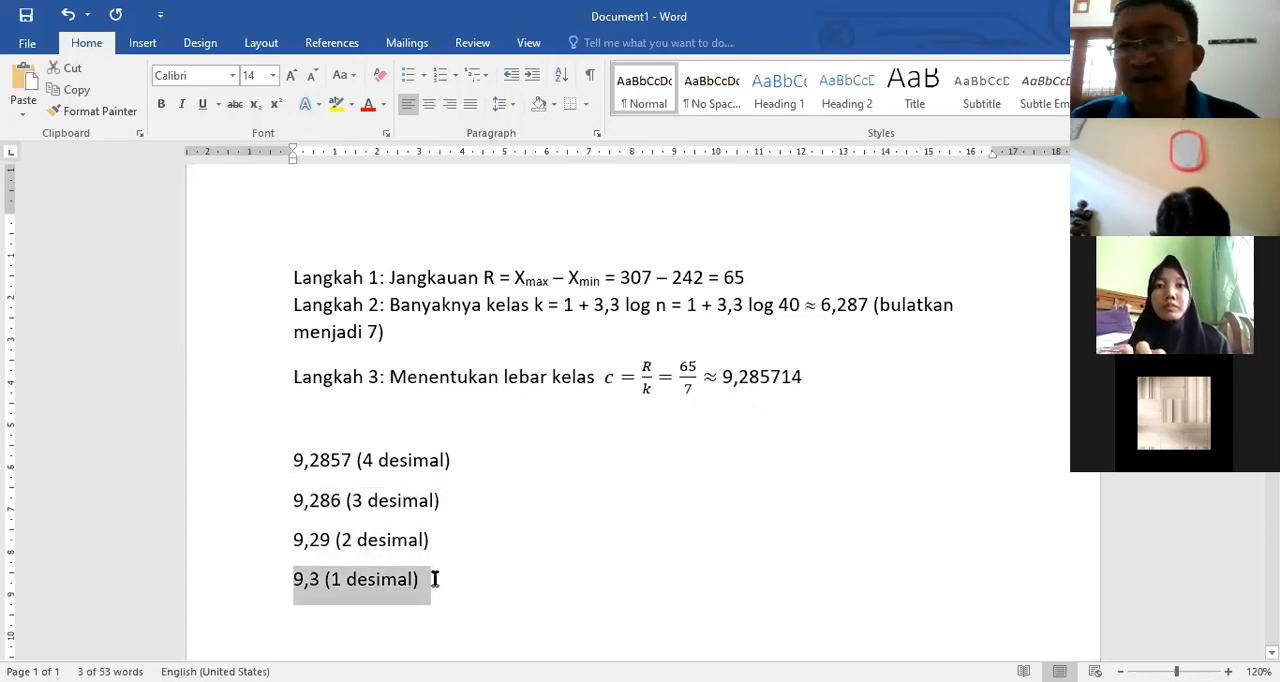
Step: Append "(dibulatkan menjadi 10)" to the end of the Langkah 3 line and start a new line below it
{"action": "left_click", "coordinate": [832, 384]}
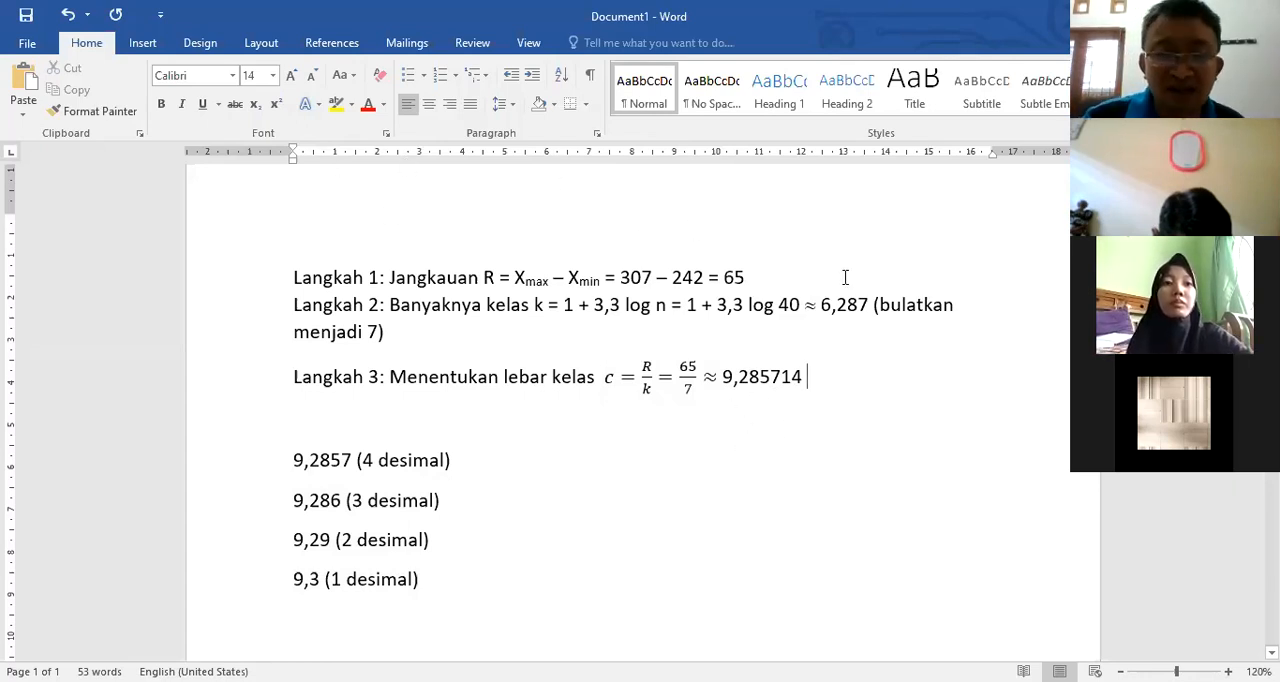
{"action": "type", "text": "(dibulatk"}
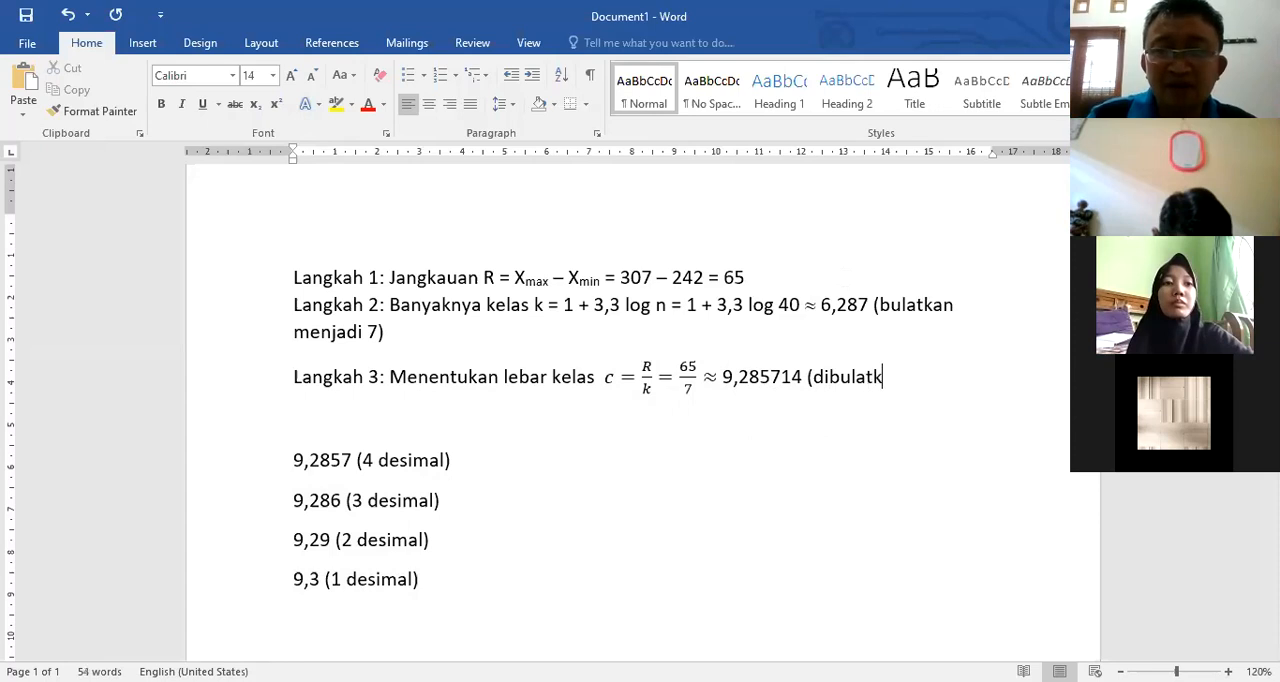
{"action": "type", "text": "an menjadi "}
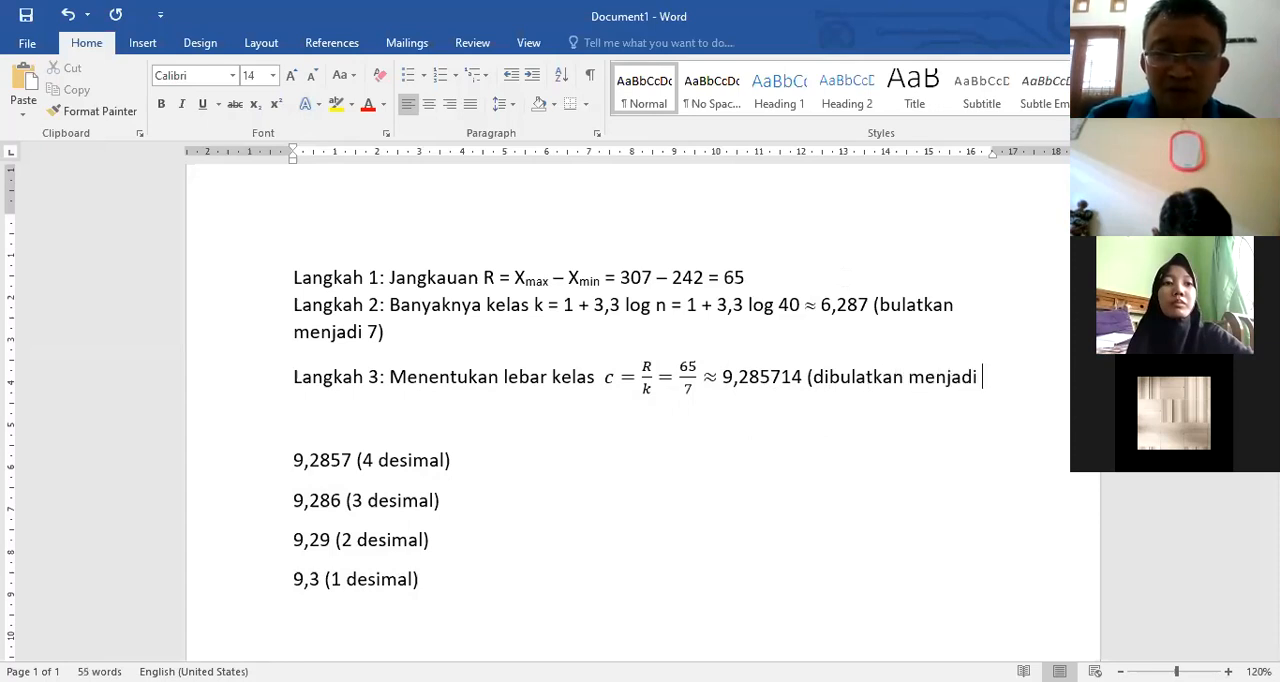
{"action": "type", "text": "10)"}
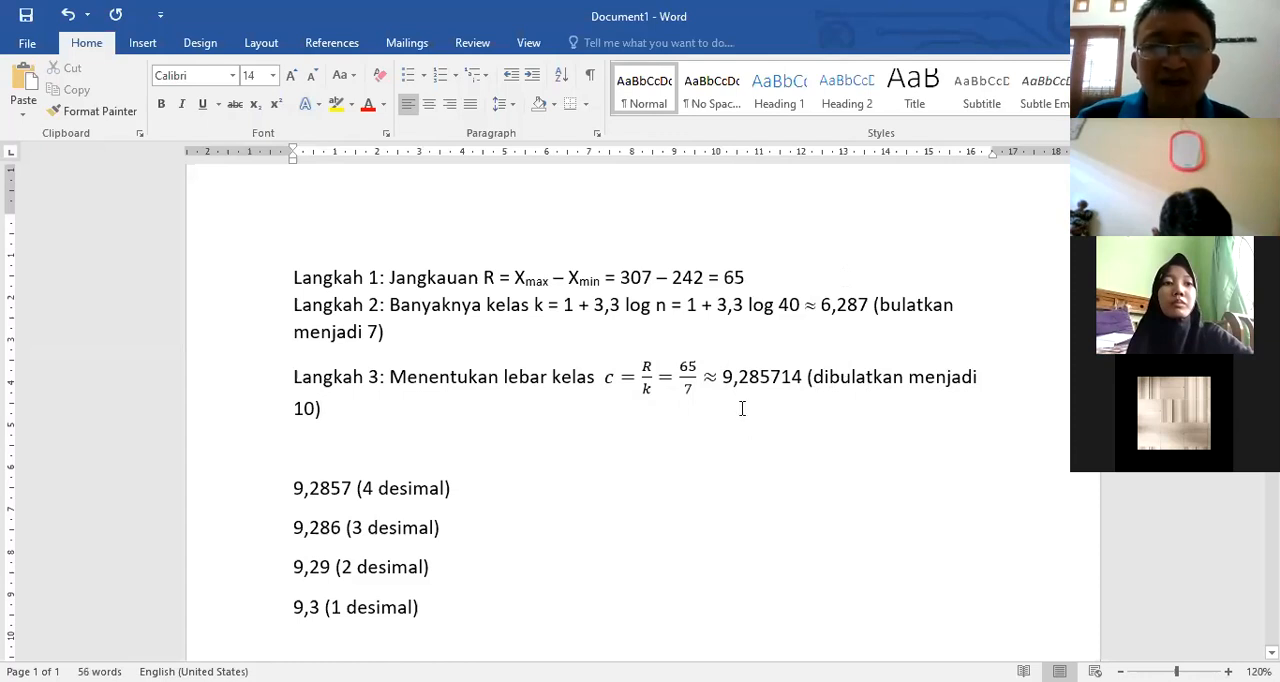
{"action": "key", "text": "Return"}
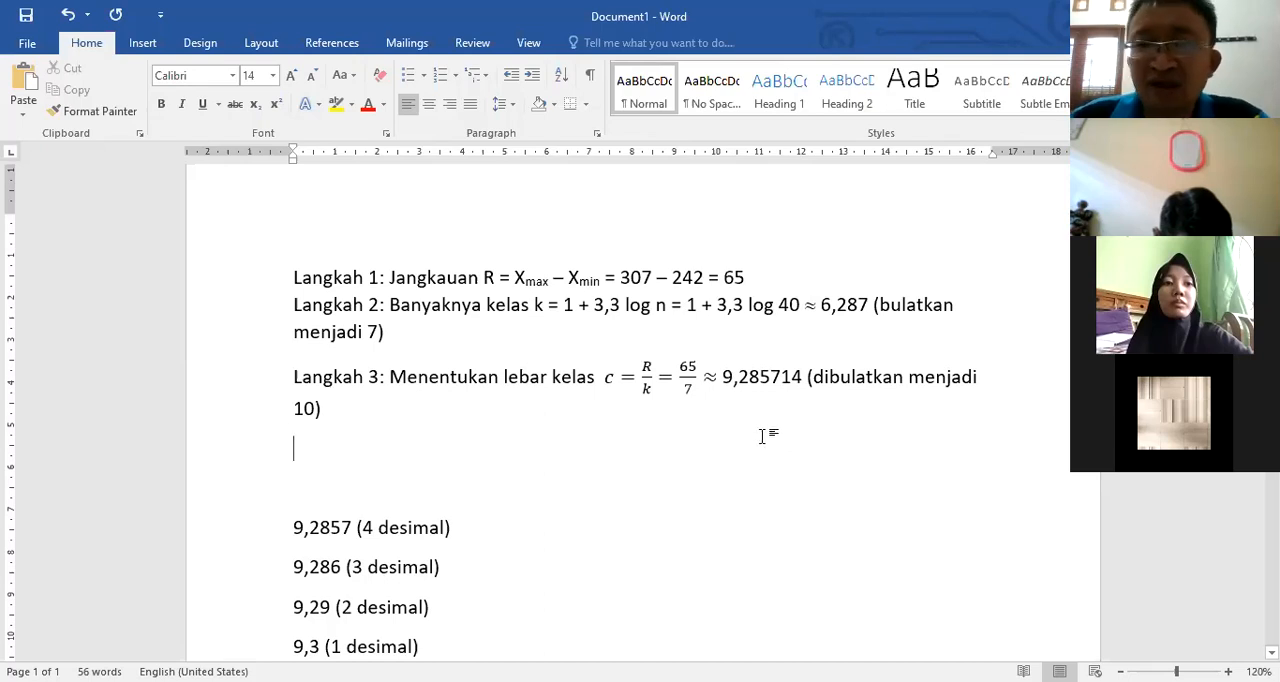
Step: Compare the 9,29 and 9,3 roundings by highlighting each of their lines
{"action": "scroll", "coordinate": [763, 434], "scroll_direction": "down", "scroll_amount": 2}
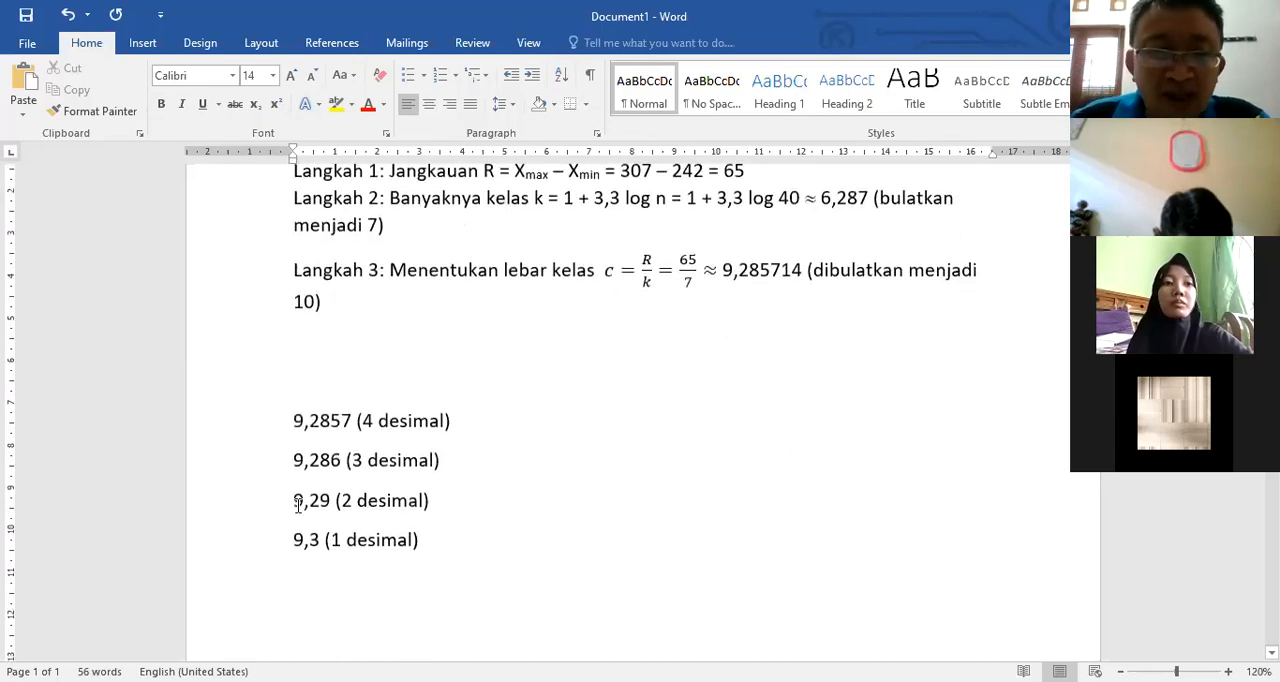
{"action": "left_click_drag", "start_coordinate": [296, 499], "coordinate": [457, 509]}
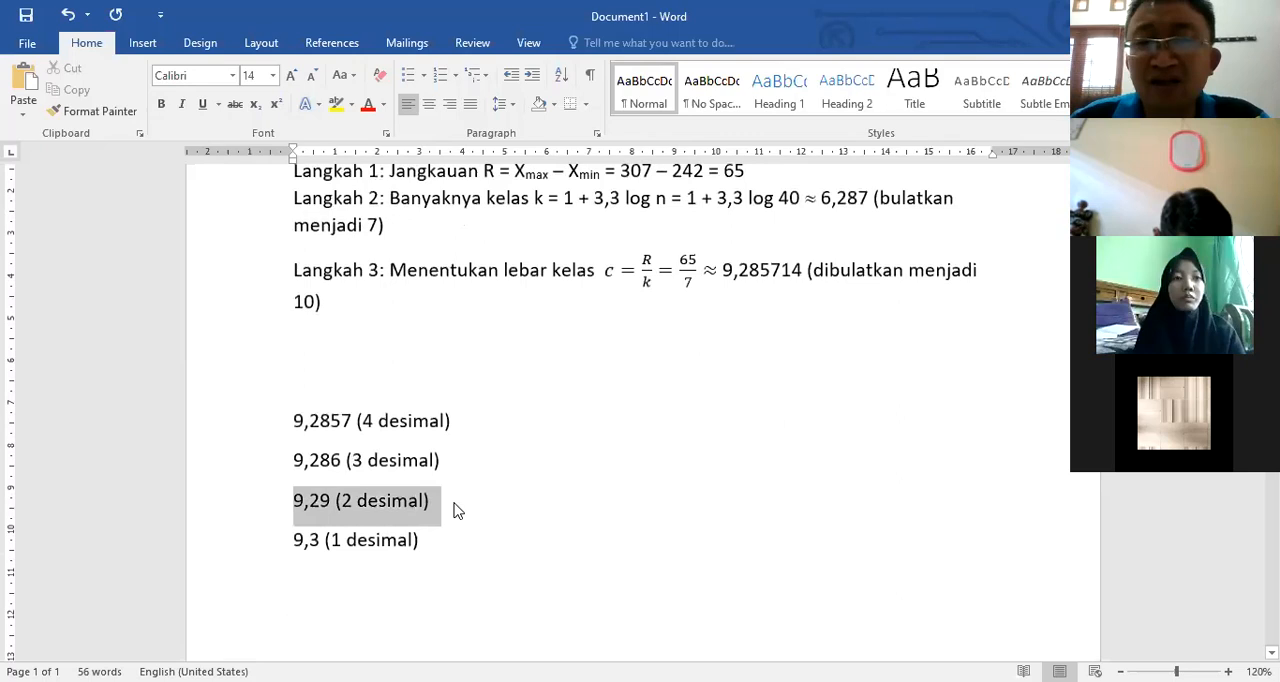
{"action": "left_click", "coordinate": [486, 540]}
{"action": "left_click_drag", "start_coordinate": [291, 540], "coordinate": [425, 548]}
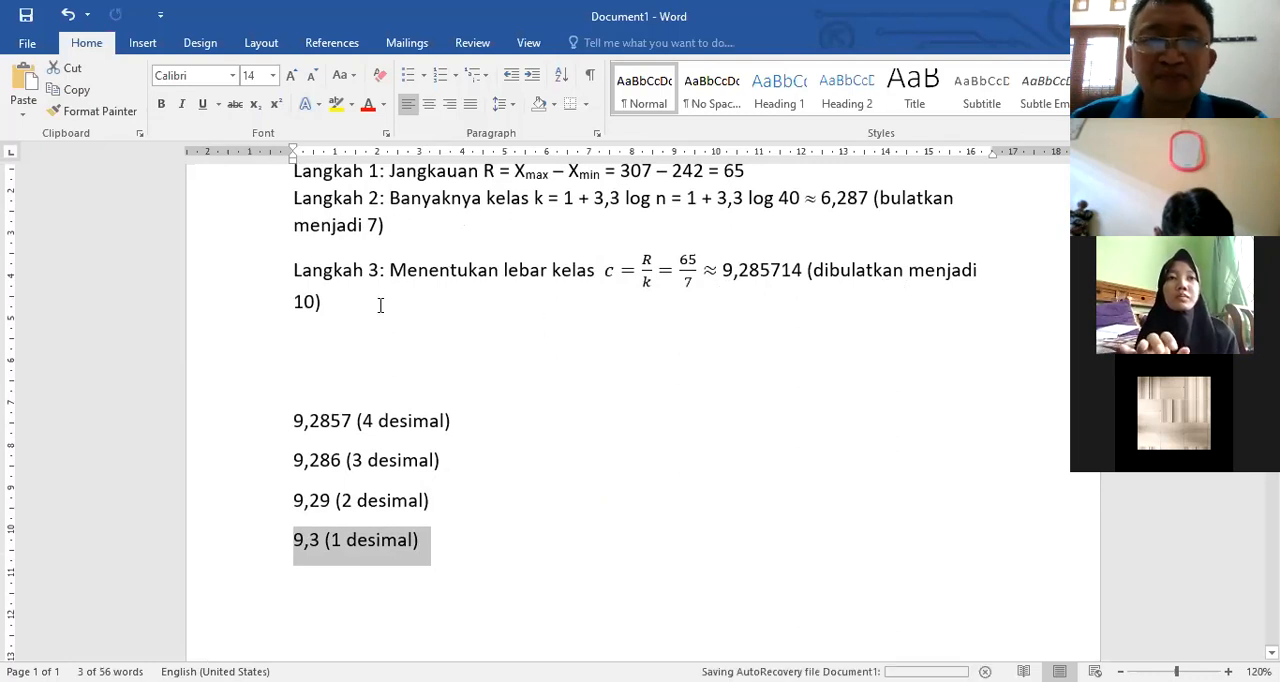
Step: Insert another blank line directly below the Langkah 3 text
{"action": "left_click", "coordinate": [324, 302]}
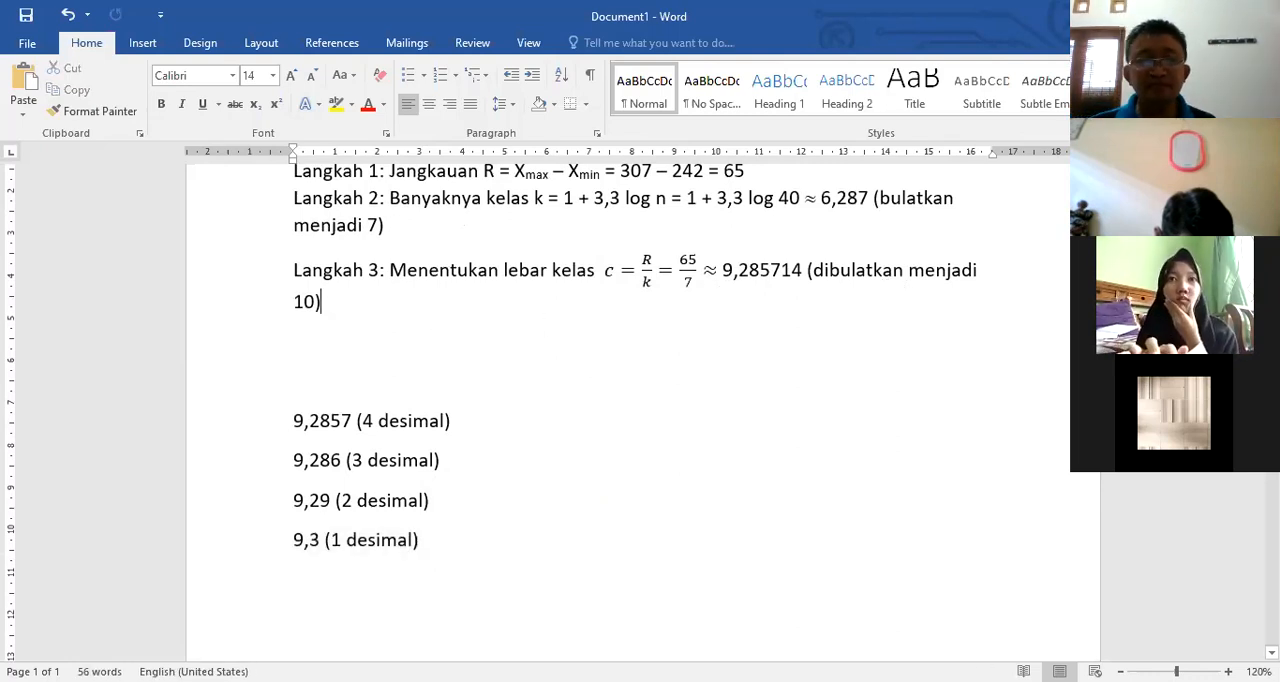
{"action": "key", "text": "Return"}
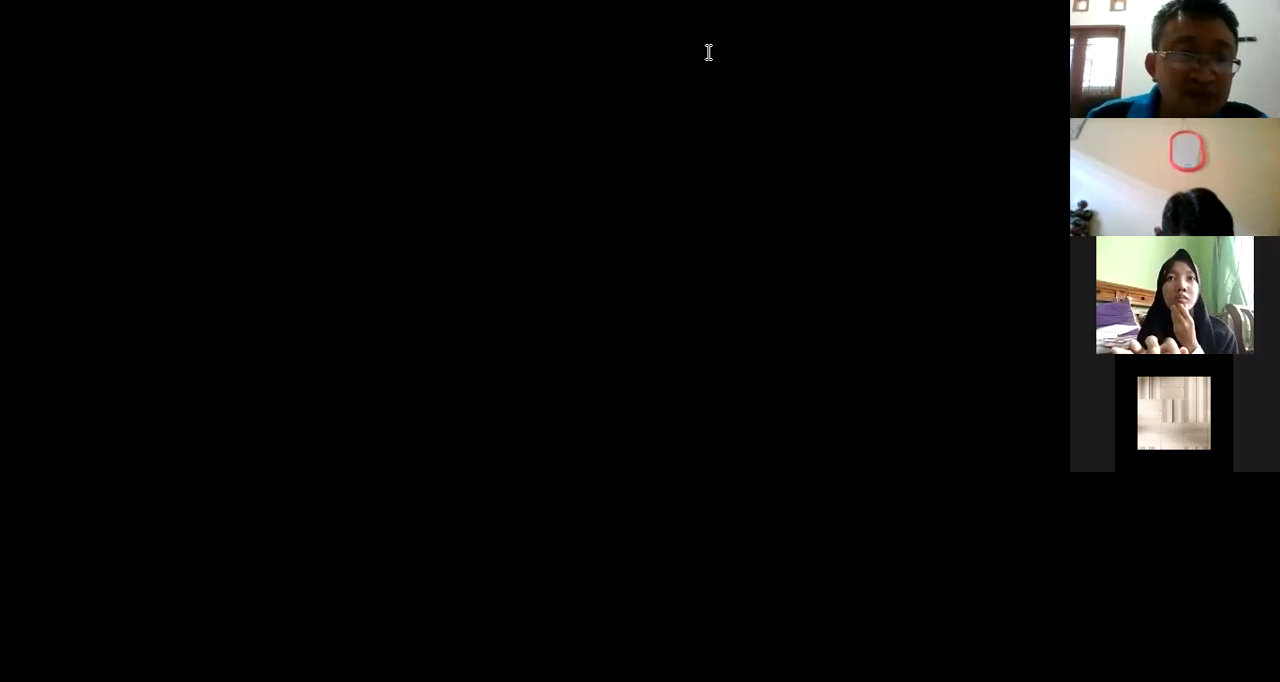
Step: Switch to the browser article and read guidelines 4 and 5 for frequency tables, highlighting "sedapat mungkin" in each
{"action": "scroll", "coordinate": [586, 429], "scroll_direction": "down", "scroll_amount": 4}
{"action": "scroll", "coordinate": [577, 426], "scroll_direction": "up", "scroll_amount": 12}
{"action": "scroll", "coordinate": [307, 483], "scroll_direction": "down", "scroll_amount": 3}
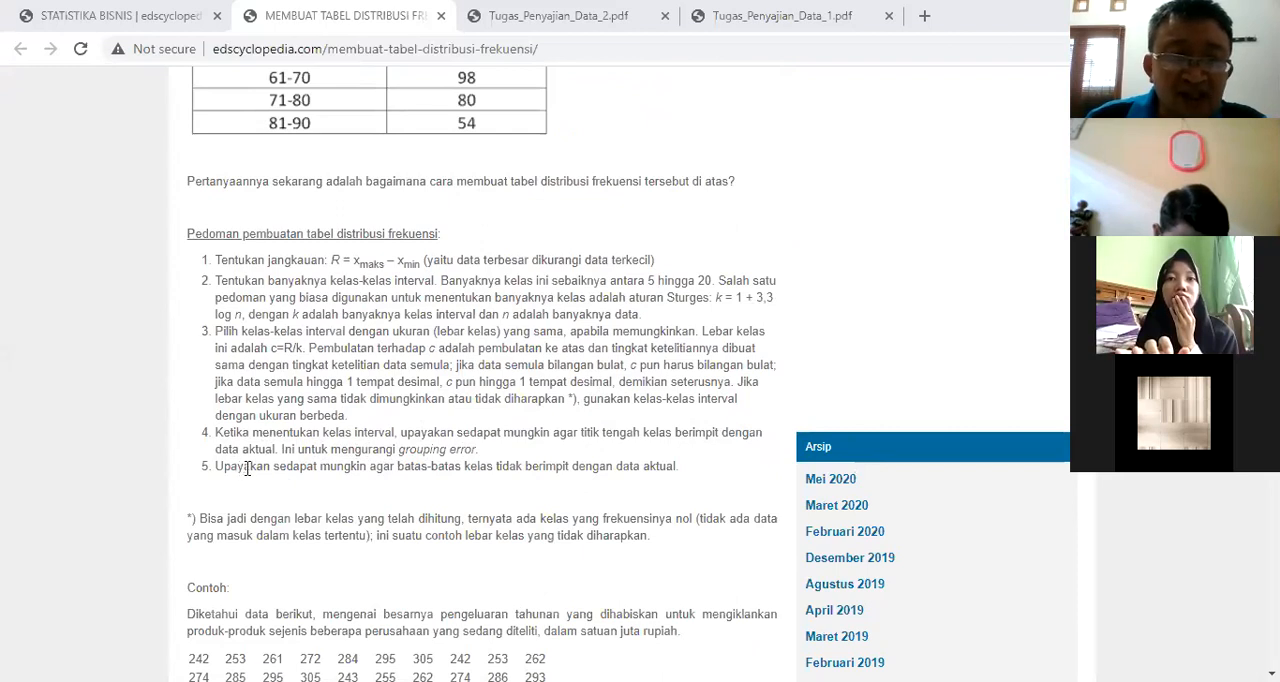
{"action": "scroll", "coordinate": [390, 468], "scroll_direction": "down", "scroll_amount": 1}
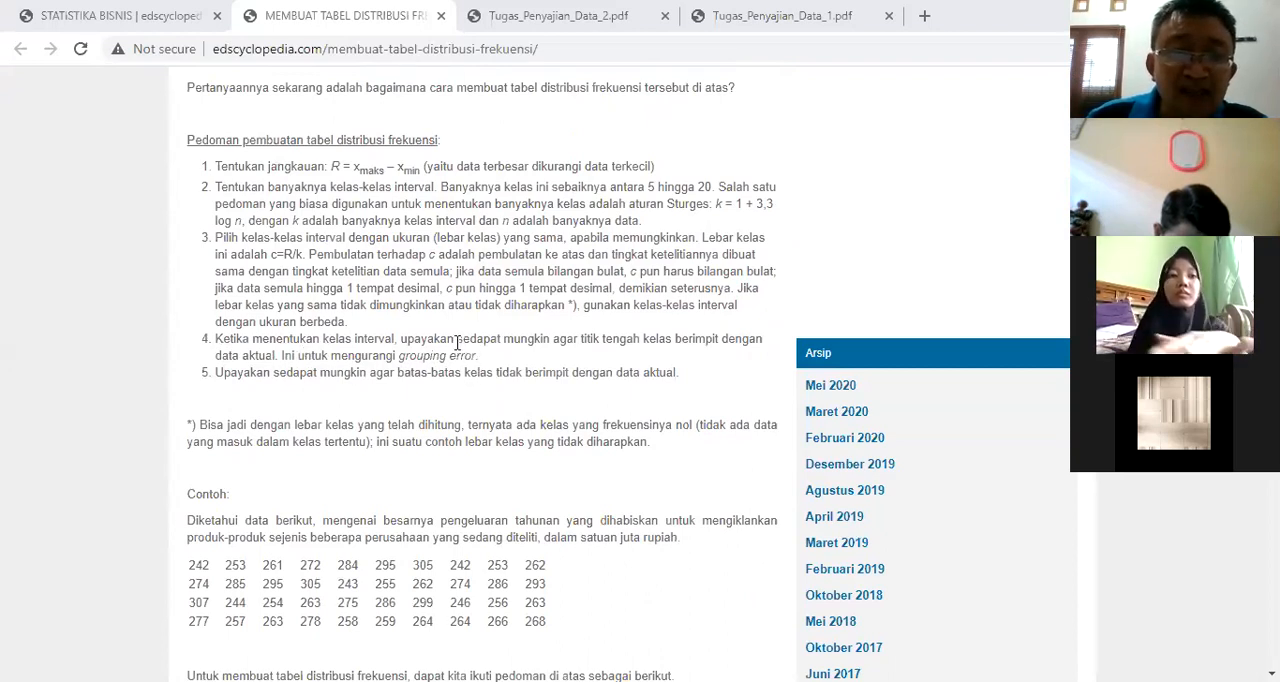
{"action": "left_click_drag", "start_coordinate": [457, 342], "coordinate": [553, 342]}
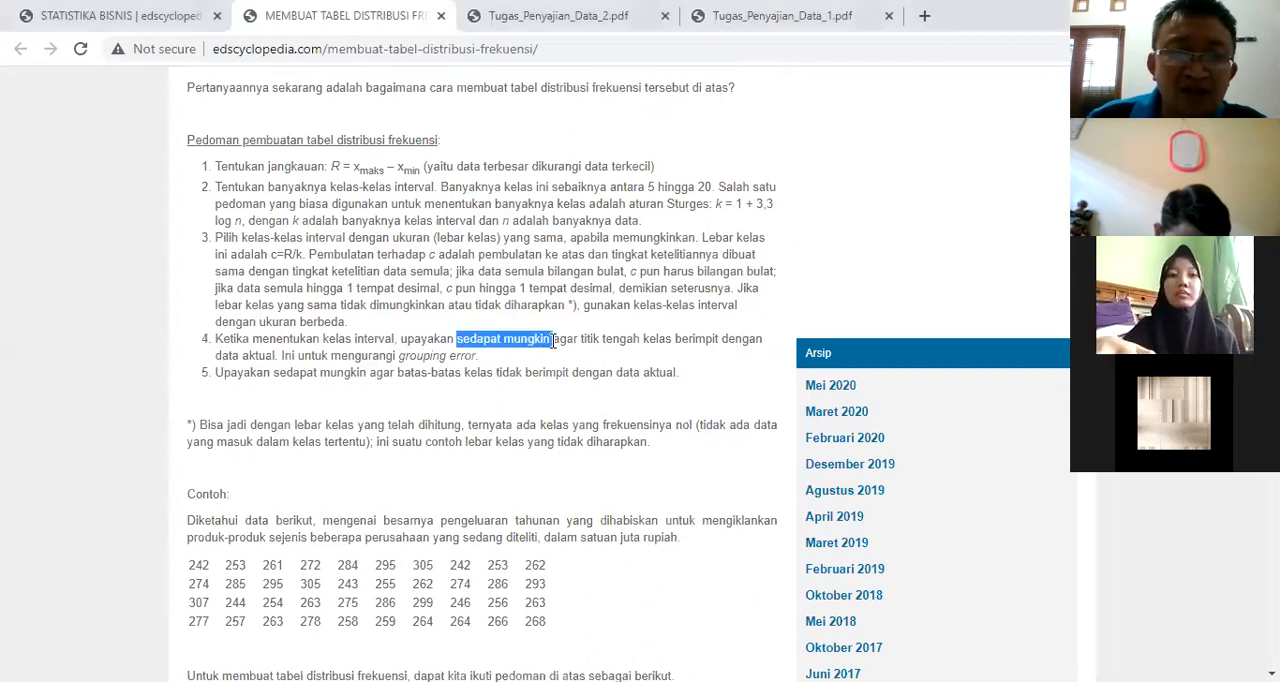
{"action": "left_click", "coordinate": [526, 405]}
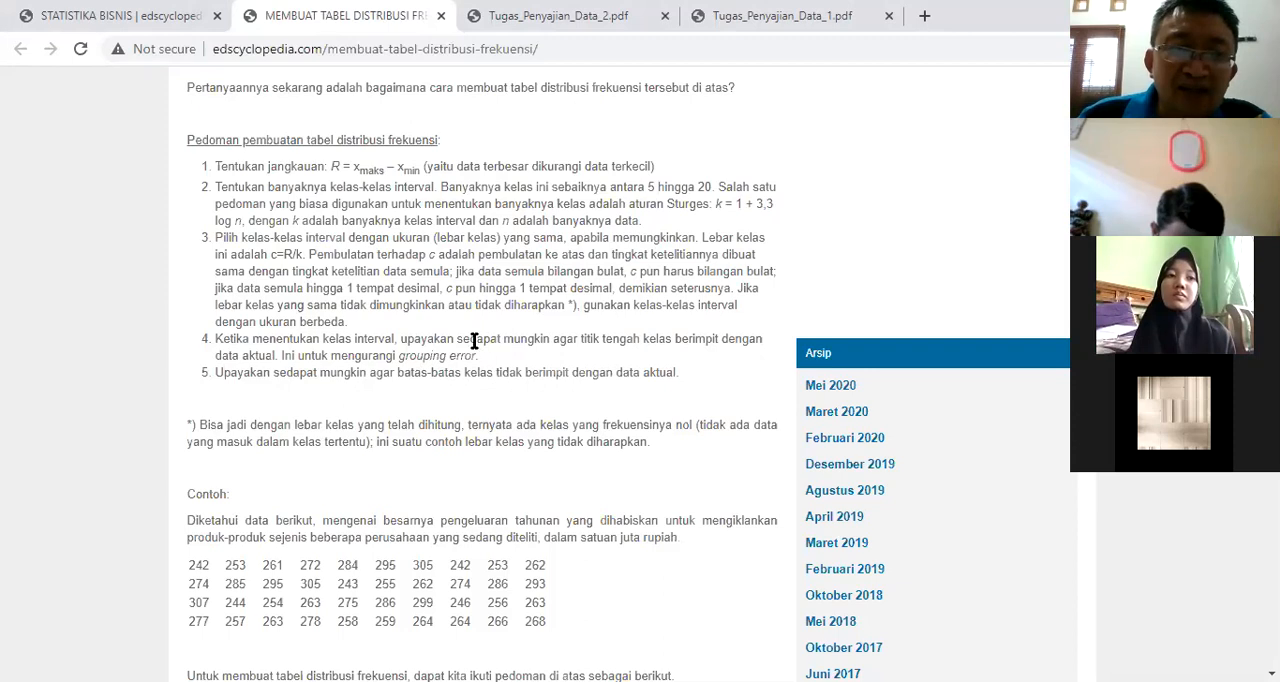
{"action": "left_click_drag", "start_coordinate": [457, 340], "coordinate": [552, 343]}
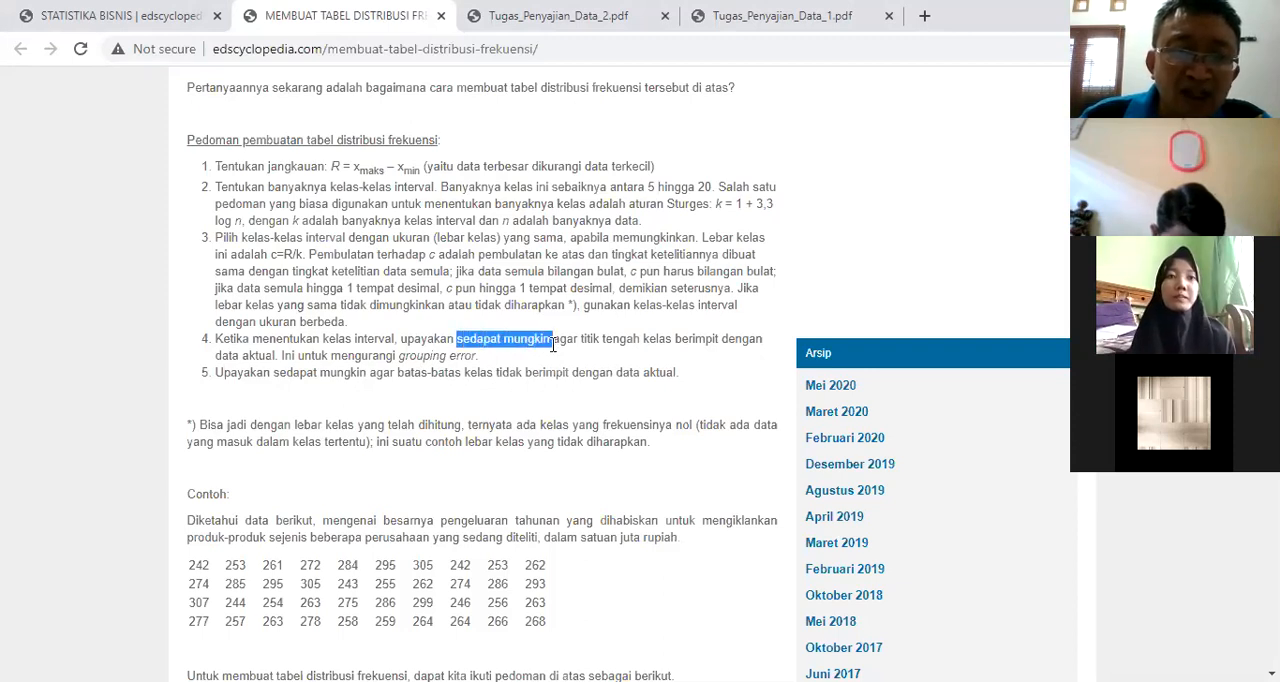
{"action": "left_click_drag", "start_coordinate": [274, 373], "coordinate": [367, 373]}
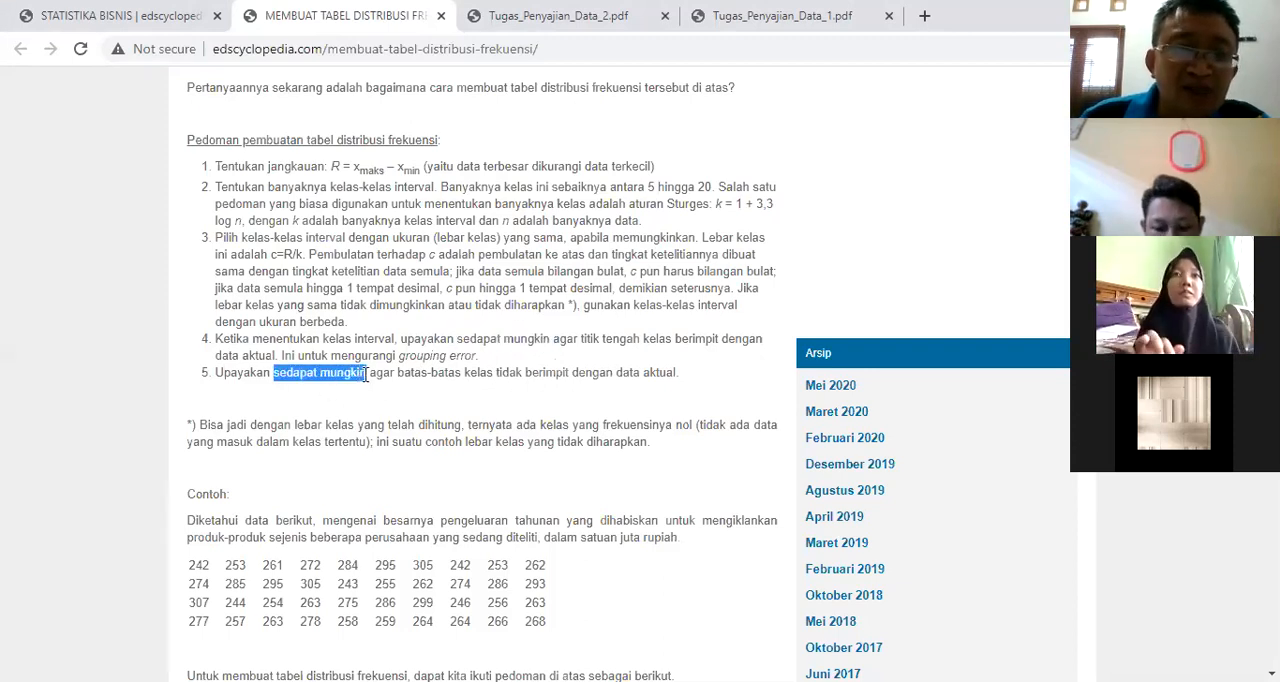
{"action": "left_click", "coordinate": [462, 405]}
Step: Examine the article's worked example, including the class width calculation and the finished frequency distribution table
{"action": "scroll", "coordinate": [465, 410], "scroll_direction": "down", "scroll_amount": 3}
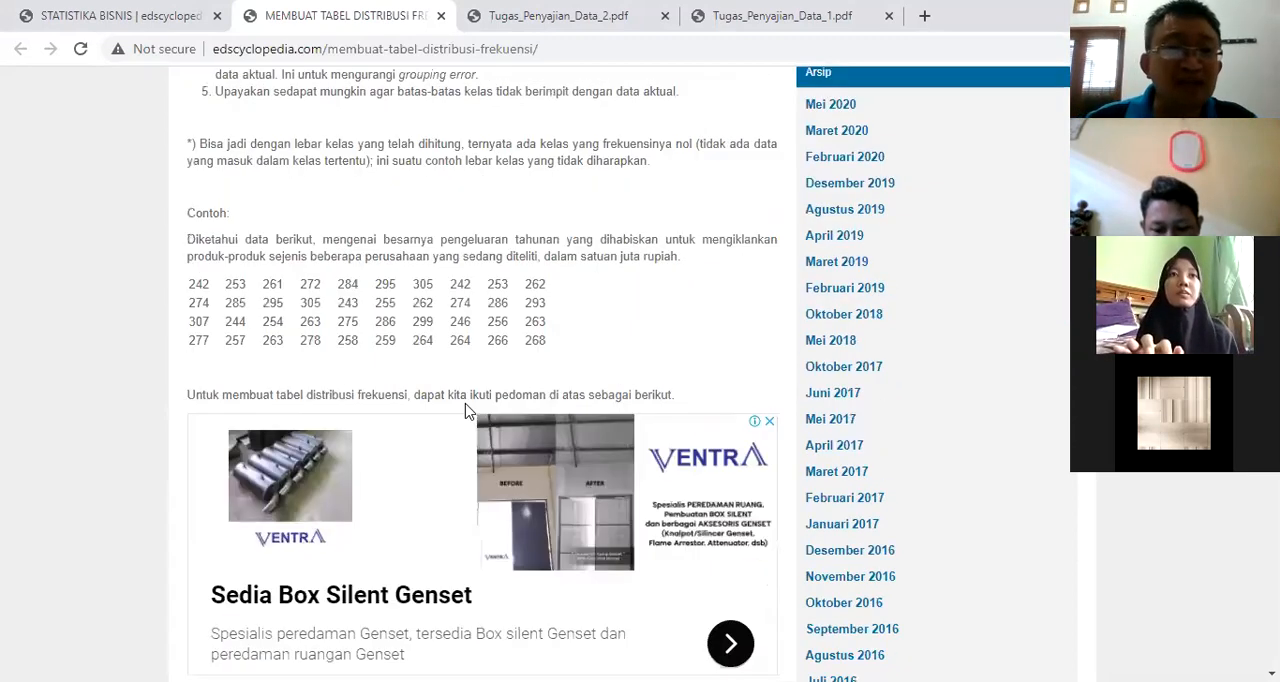
{"action": "scroll", "coordinate": [465, 410], "scroll_direction": "down", "scroll_amount": 12}
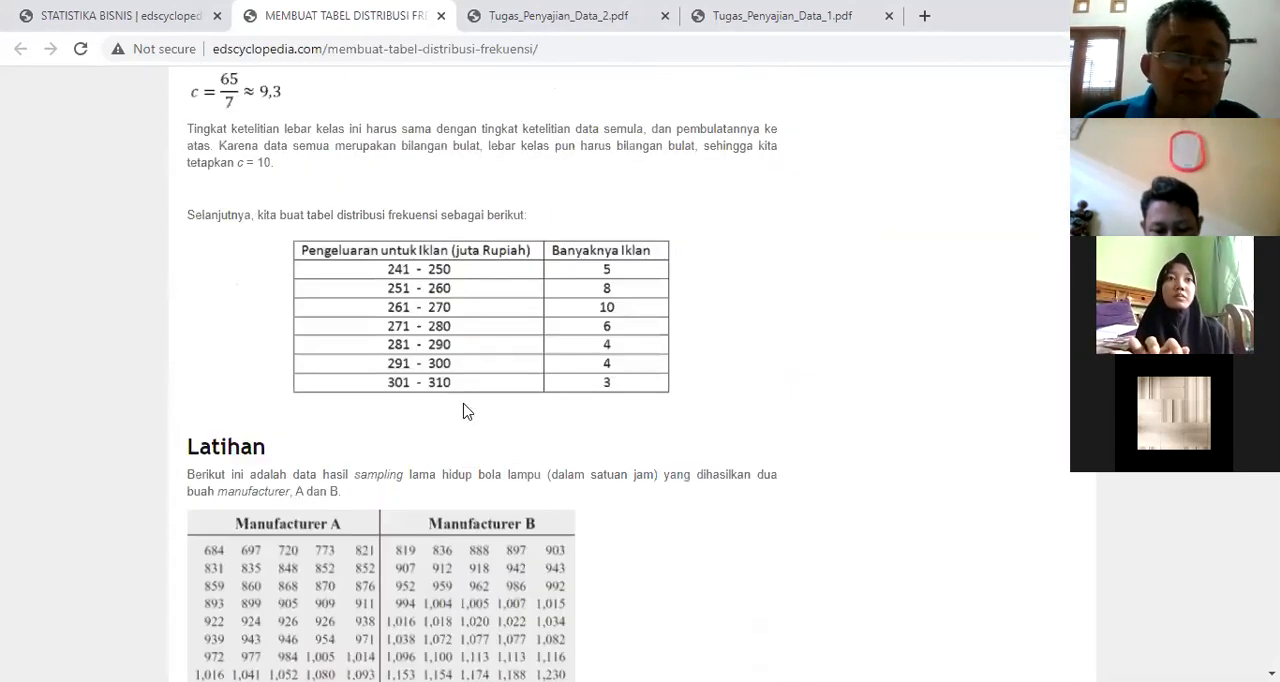
{"action": "scroll", "coordinate": [464, 405], "scroll_direction": "up", "scroll_amount": 3}
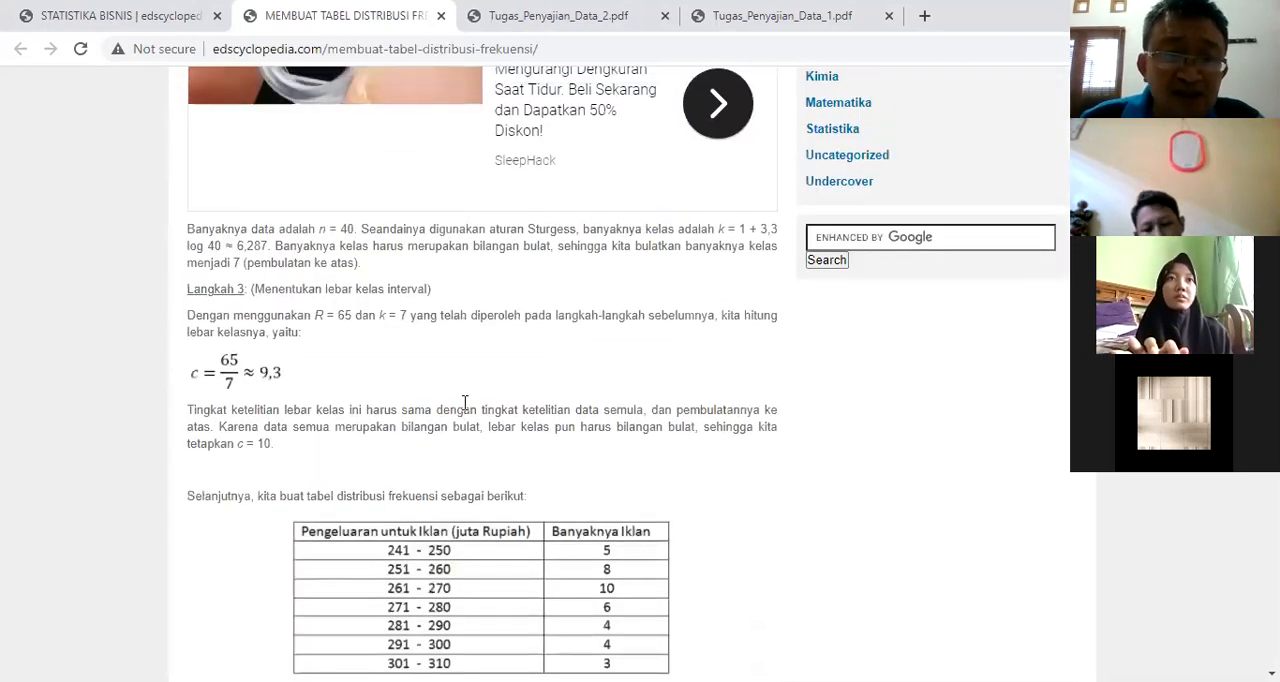
{"action": "scroll", "coordinate": [464, 402], "scroll_direction": "up", "scroll_amount": 1}
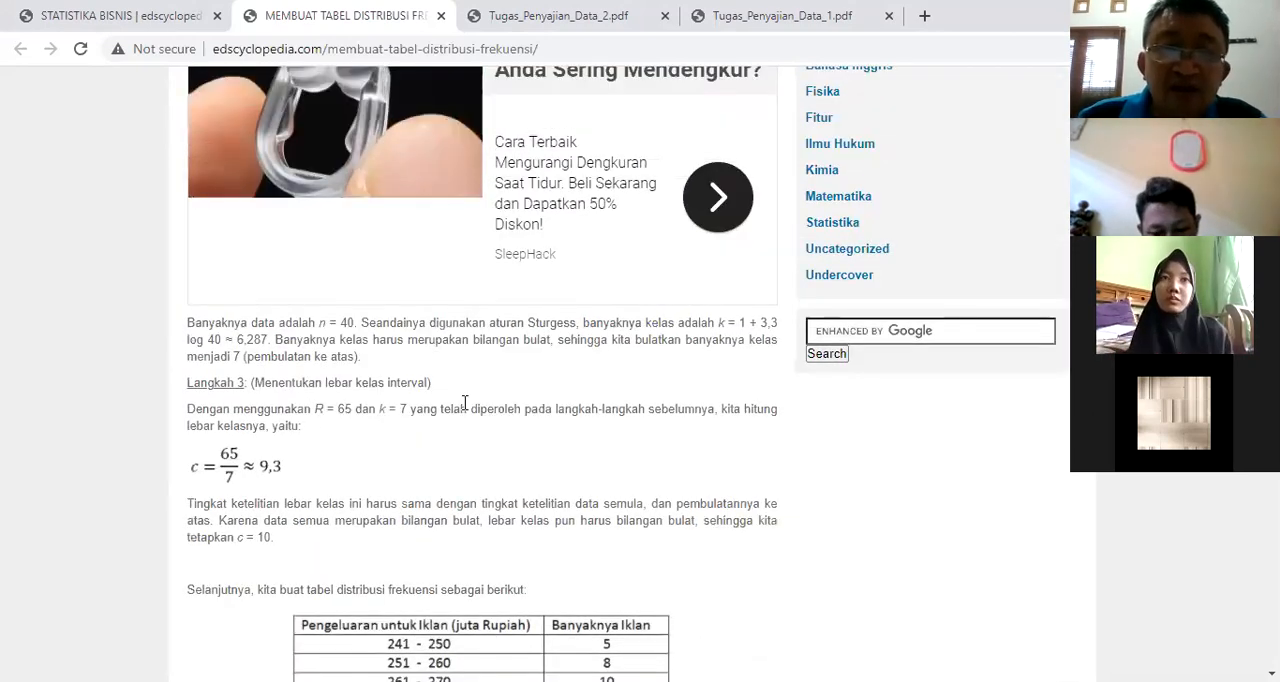
{"action": "scroll", "coordinate": [708, 43], "scroll_direction": "up", "scroll_amount": 3}
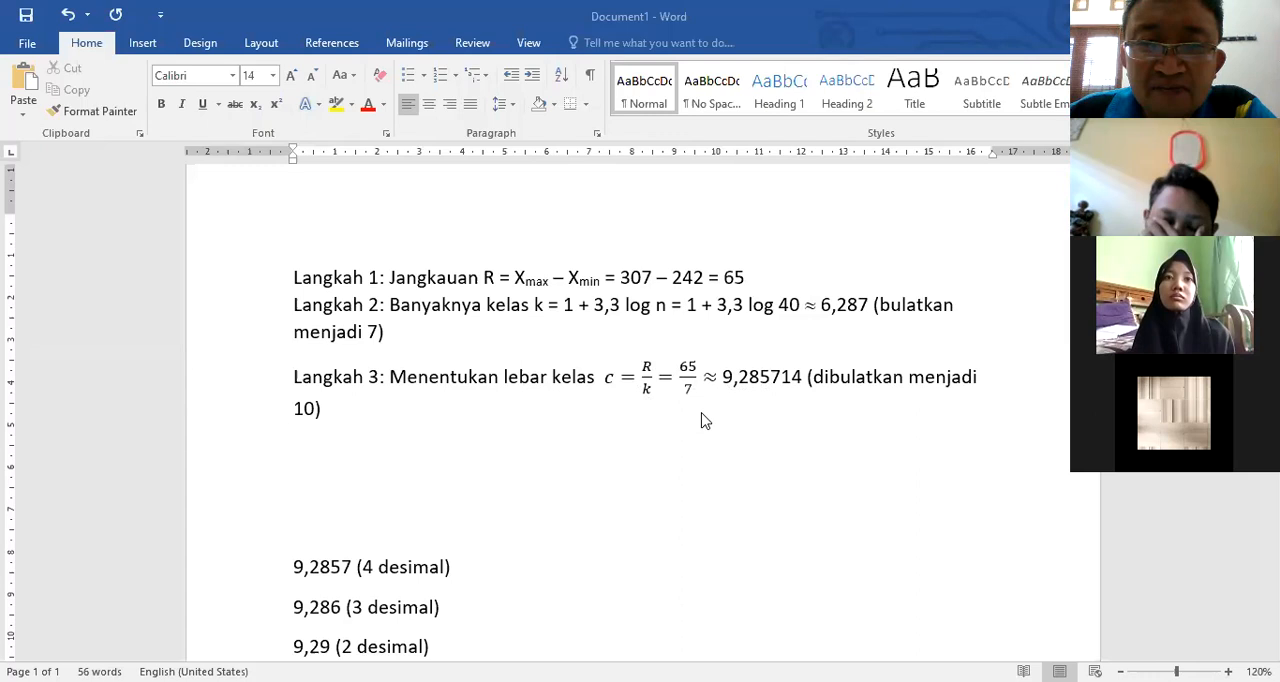
Step: Return to the Word document and insert a table with 4 columns and 8 rows below the Langkah 3 line
{"action": "scroll", "coordinate": [703, 418], "scroll_direction": "down", "scroll_amount": 1}
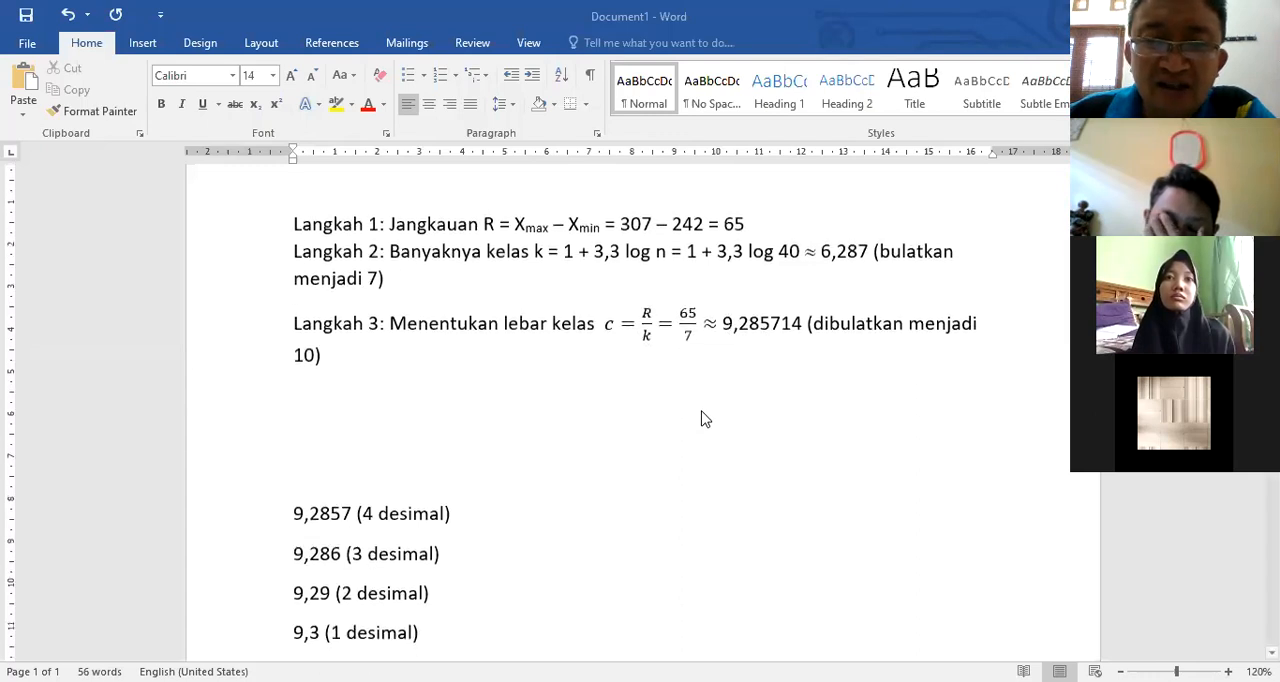
{"action": "scroll", "coordinate": [700, 419], "scroll_direction": "up", "scroll_amount": 1}
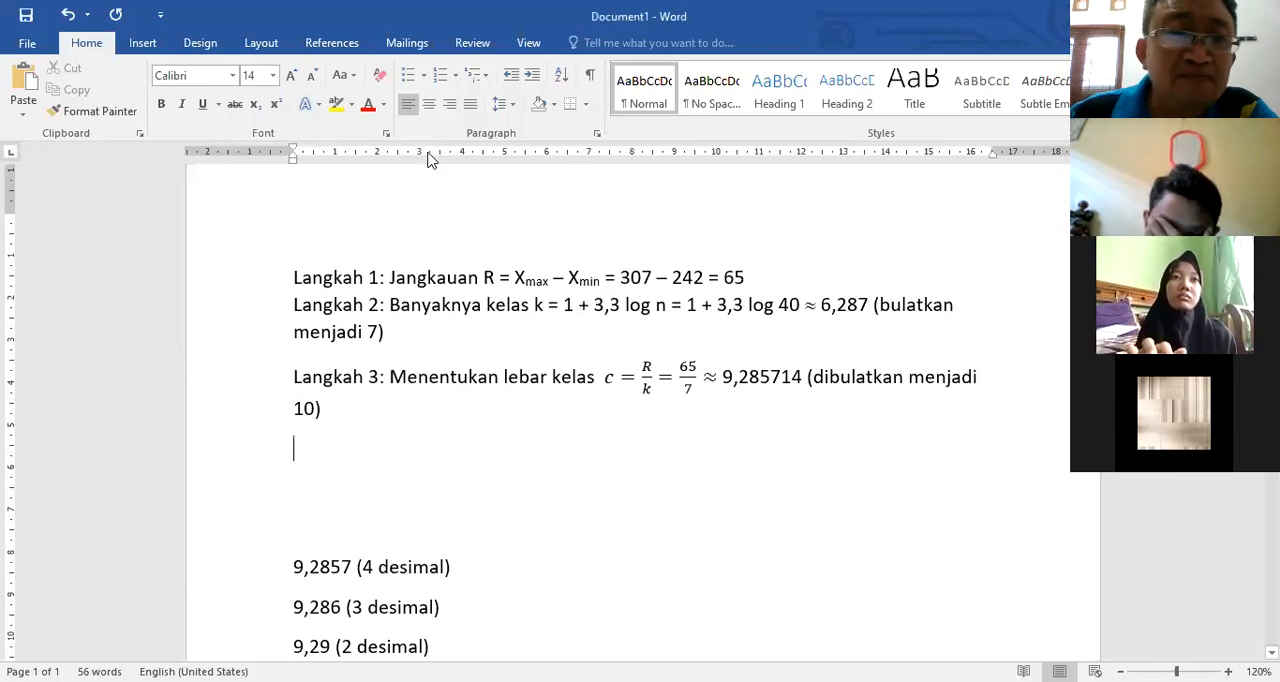
{"action": "left_click", "coordinate": [140, 43]}
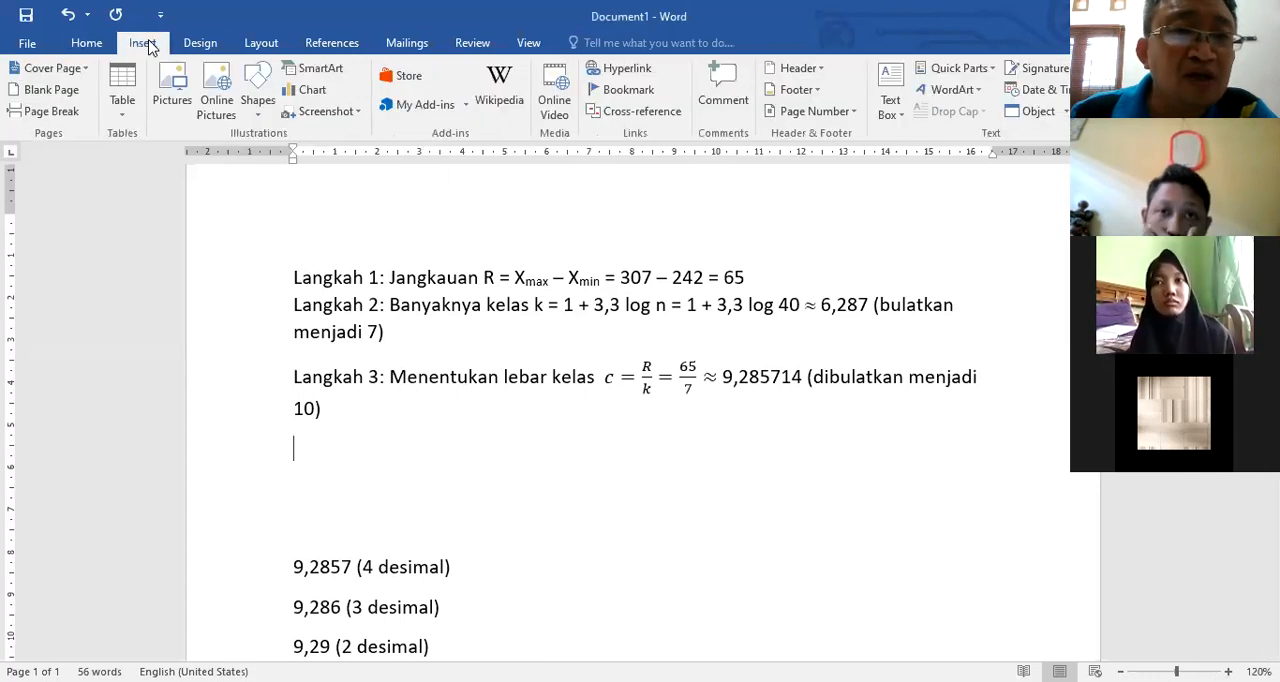
{"action": "left_click", "coordinate": [123, 95]}
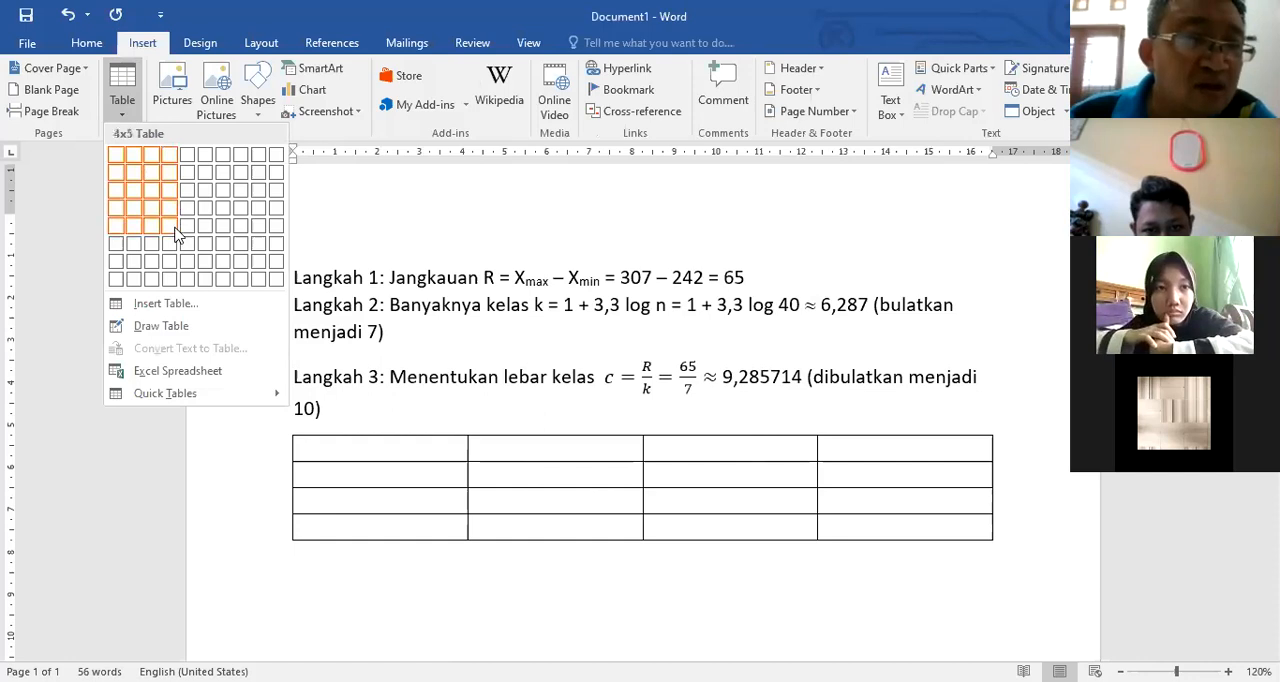
{"action": "left_click", "coordinate": [172, 281]}
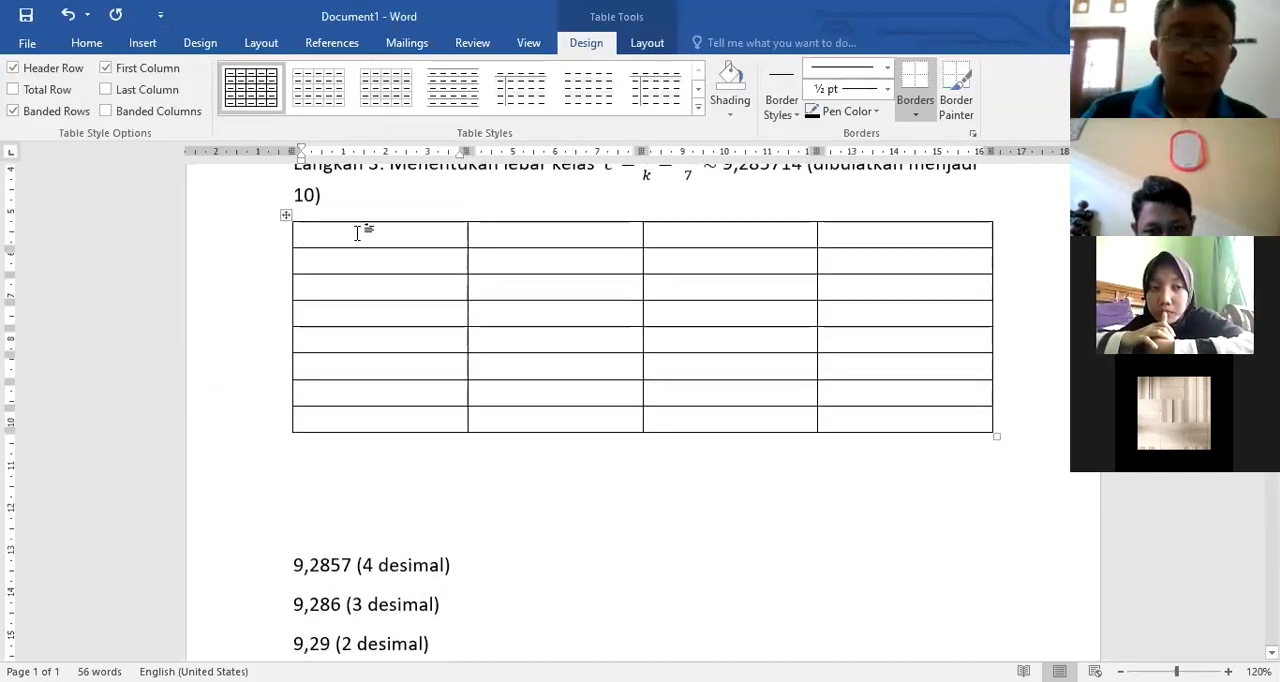
Step: Number the rows below the header from 1. to 7. in the table's first column and narrow that column
{"action": "left_click", "coordinate": [332, 260]}
{"action": "type", "text": "1."}
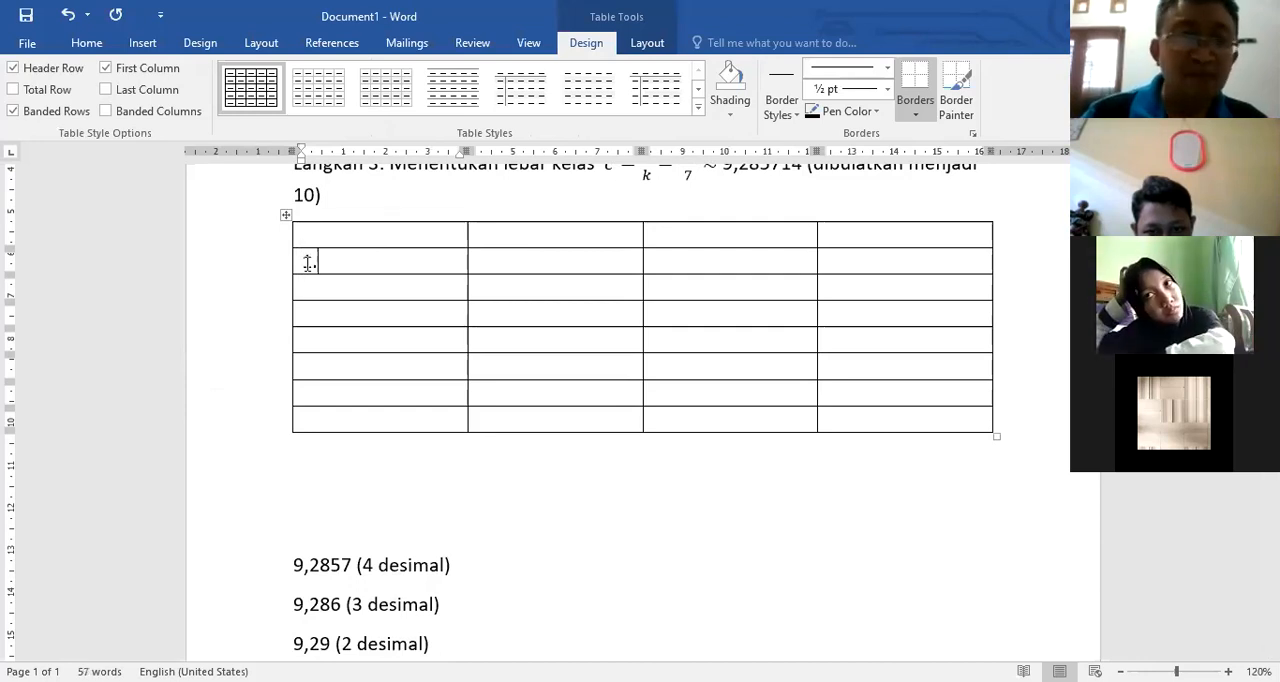
{"action": "key", "text": "Down"}
{"action": "type", "text": "2."}
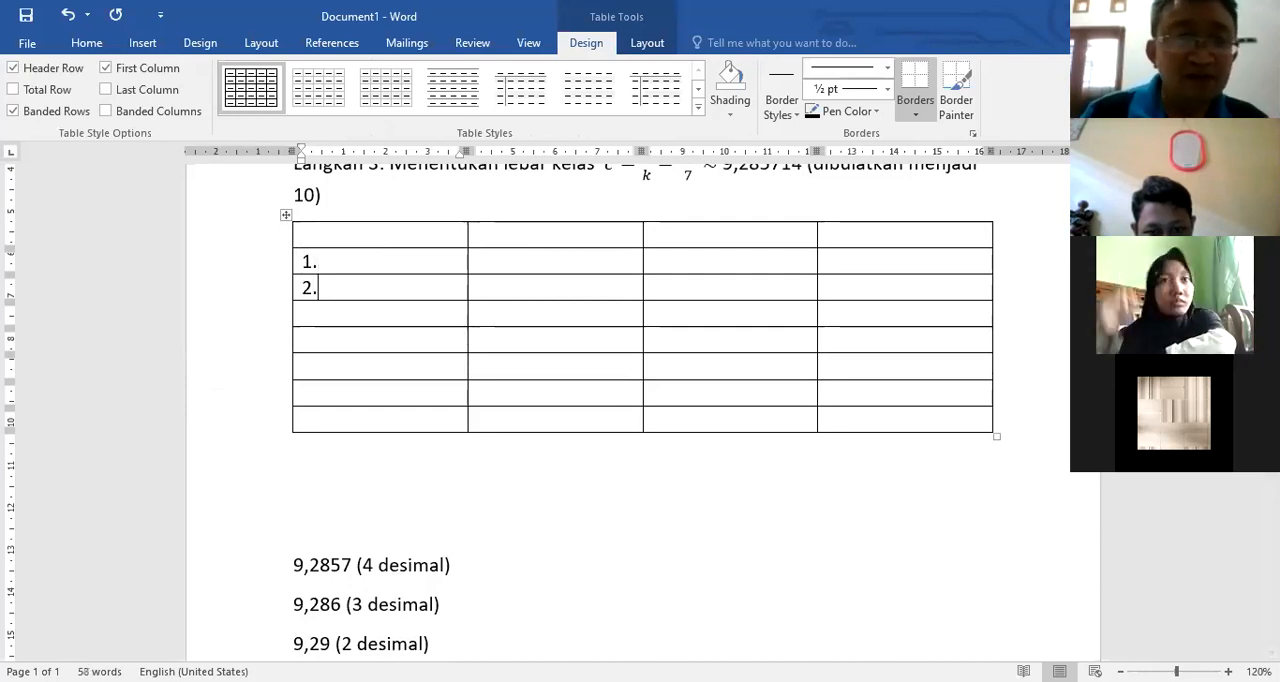
{"action": "key", "text": "Down"}
{"action": "type", "text": "3."}
{"action": "key", "text": "Down"}
{"action": "type", "text": "4."}
{"action": "left_click", "coordinate": [313, 370]}
{"action": "type", "text": "5.6."}
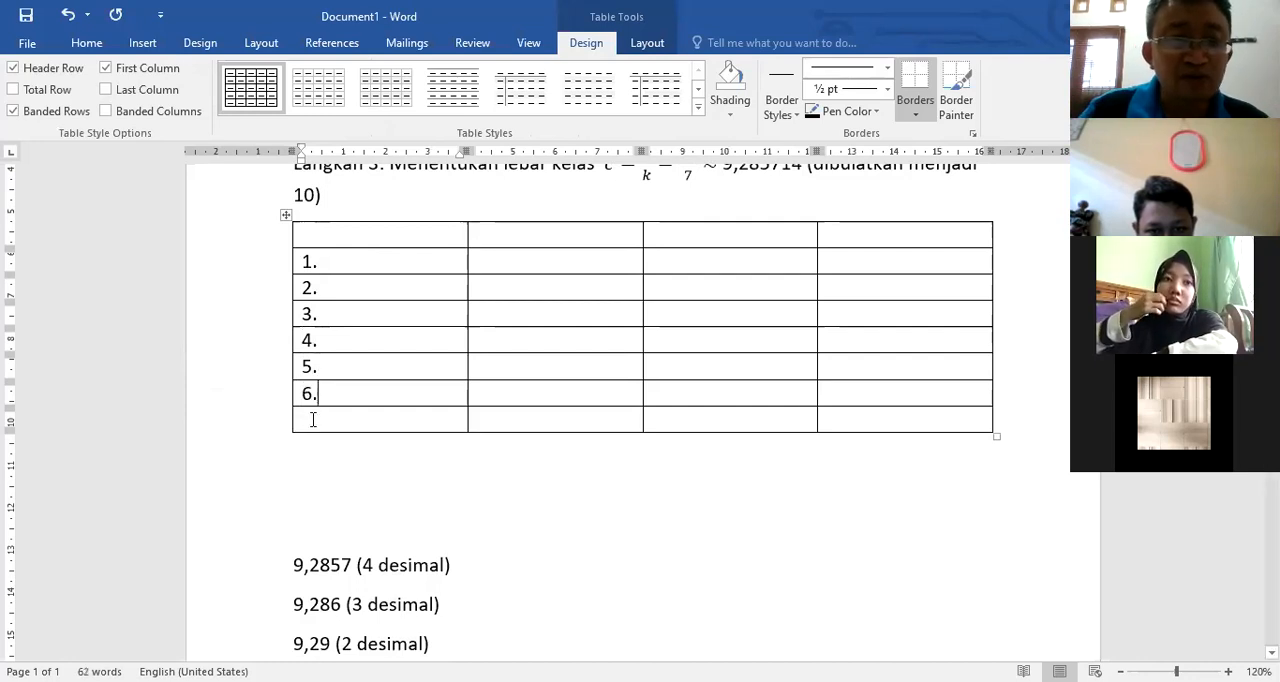
{"action": "left_click", "coordinate": [313, 420]}
{"action": "type", "text": "7."}
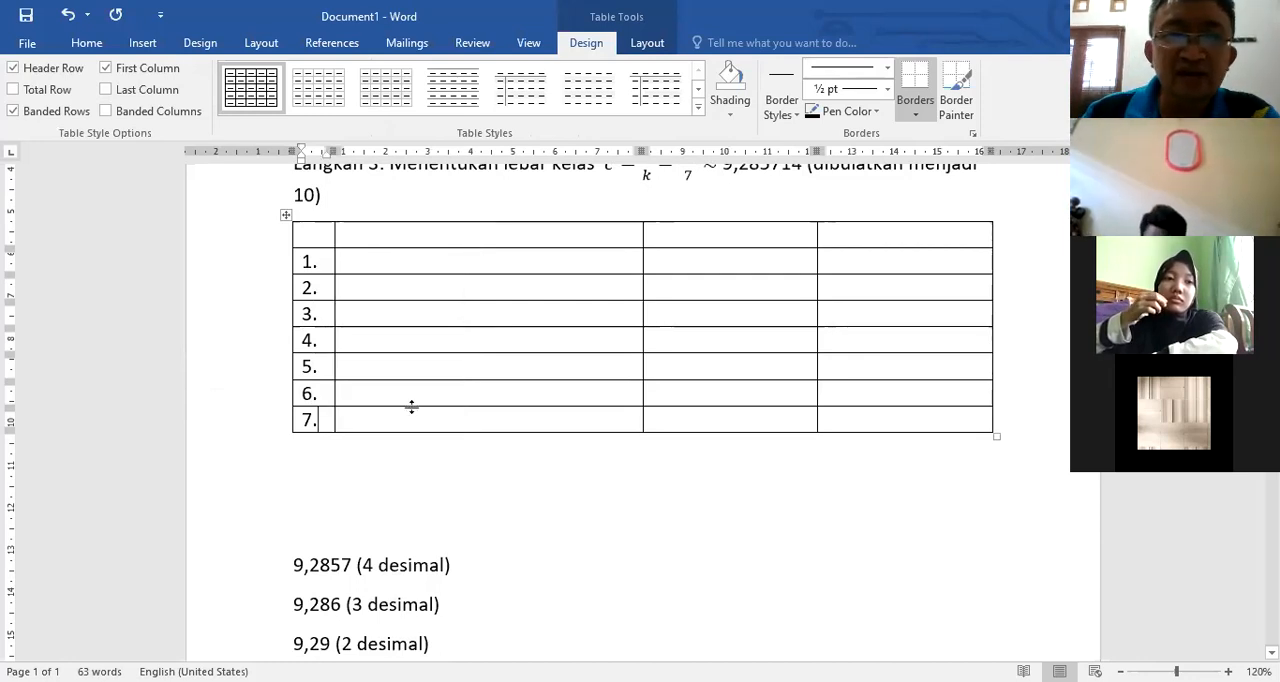
Step: Enter the first class interval, 241 - 250, in the second column of row 1
{"action": "scroll", "coordinate": [444, 341], "scroll_direction": "up", "scroll_amount": 2}
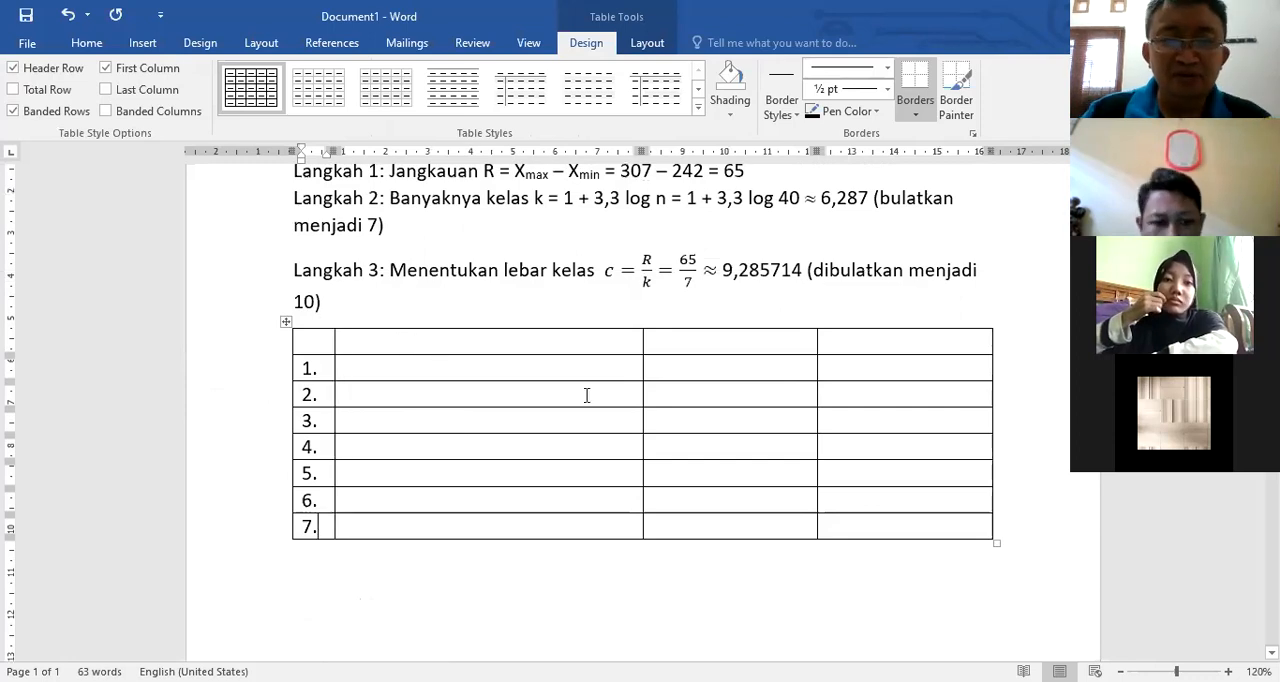
{"action": "left_click", "coordinate": [480, 343]}
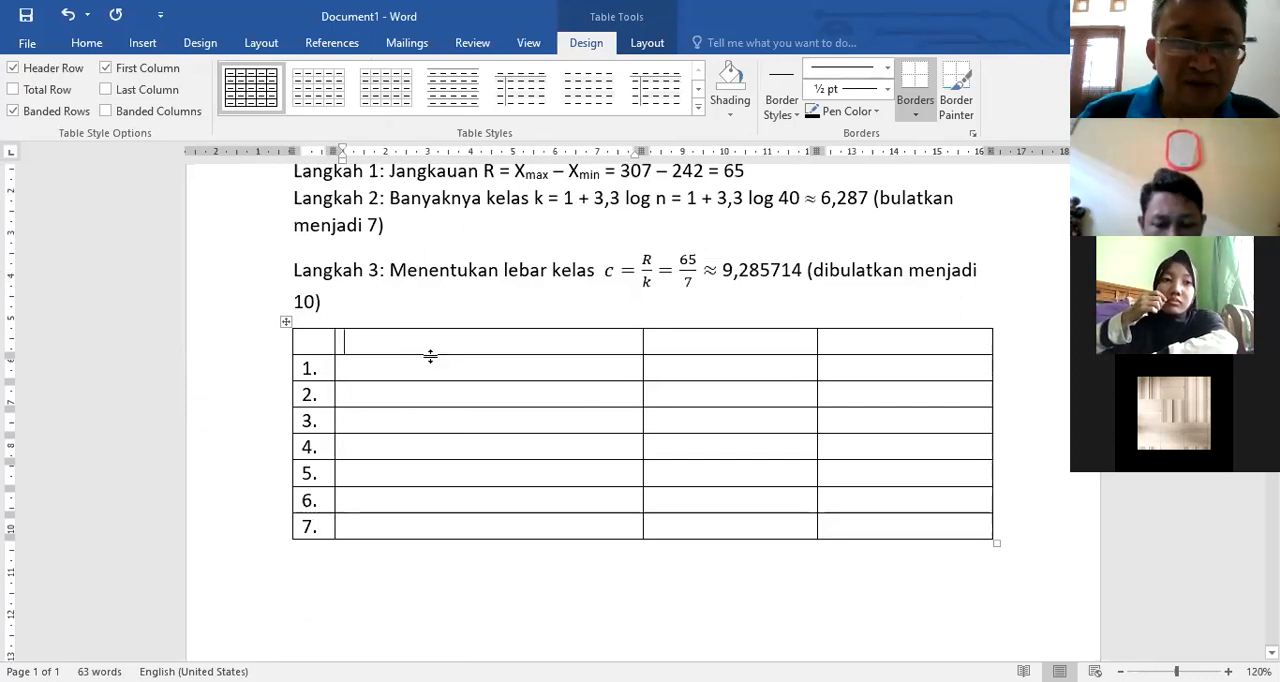
{"action": "left_click", "coordinate": [394, 371]}
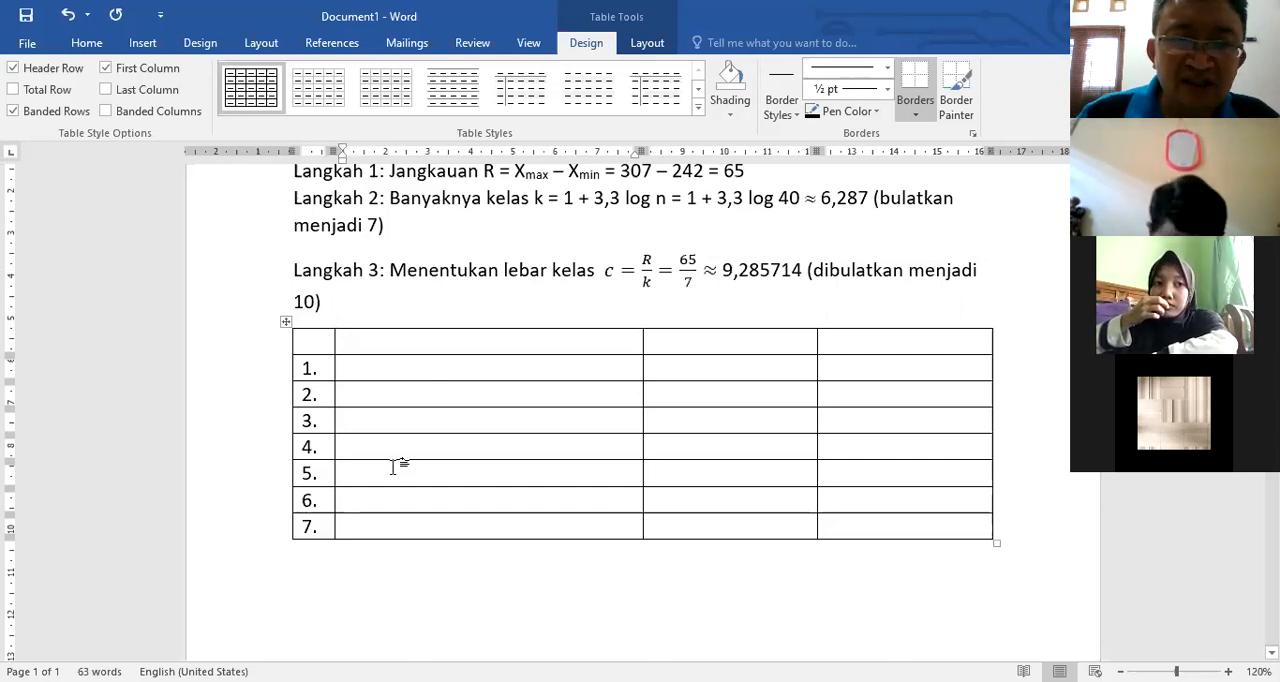
{"action": "scroll", "coordinate": [430, 440], "scroll_direction": "up", "scroll_amount": 1}
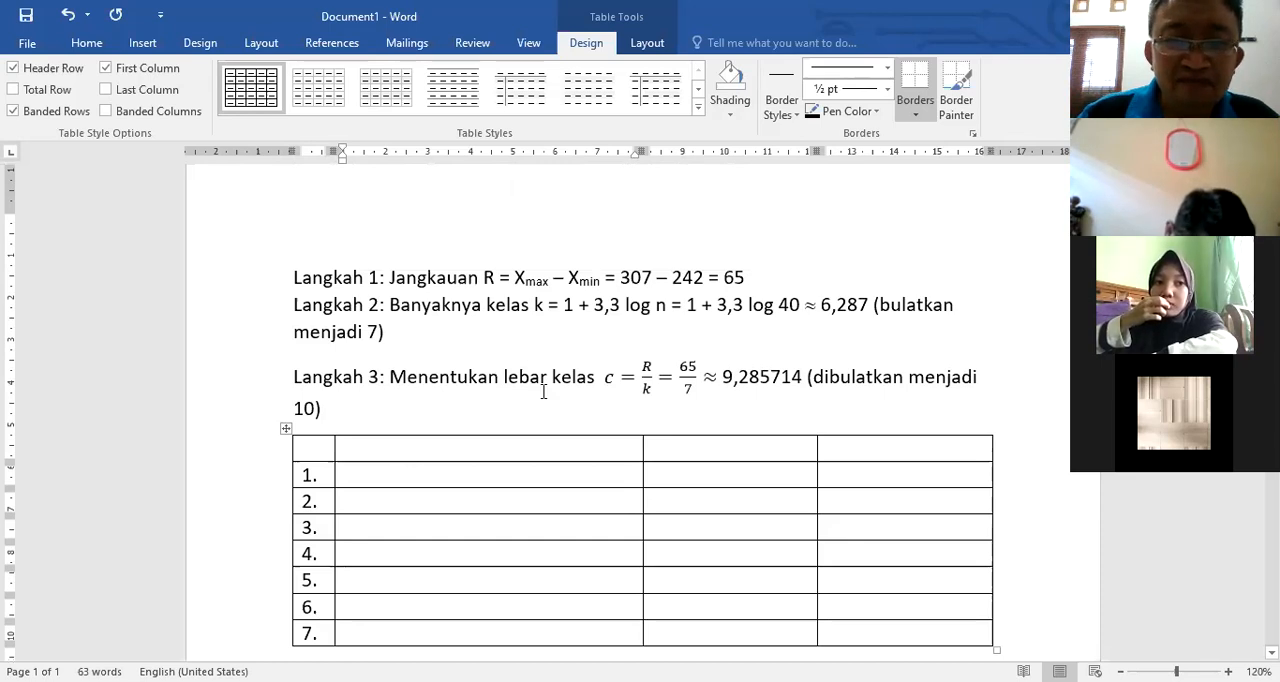
{"action": "scroll", "coordinate": [543, 392], "scroll_direction": "up", "scroll_amount": 1}
{"action": "scroll", "coordinate": [500, 431], "scroll_direction": "up", "scroll_amount": 1}
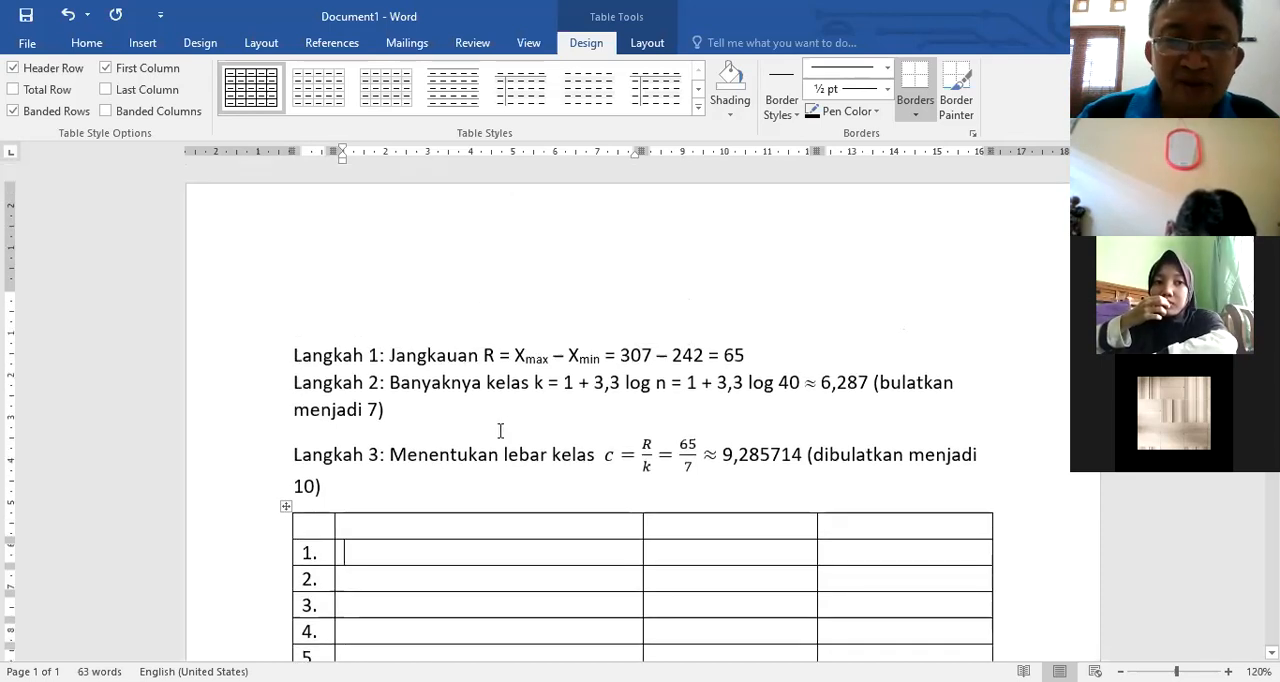
{"action": "scroll", "coordinate": [427, 419], "scroll_direction": "down", "scroll_amount": 3}
{"action": "type", "text": "241 -"}
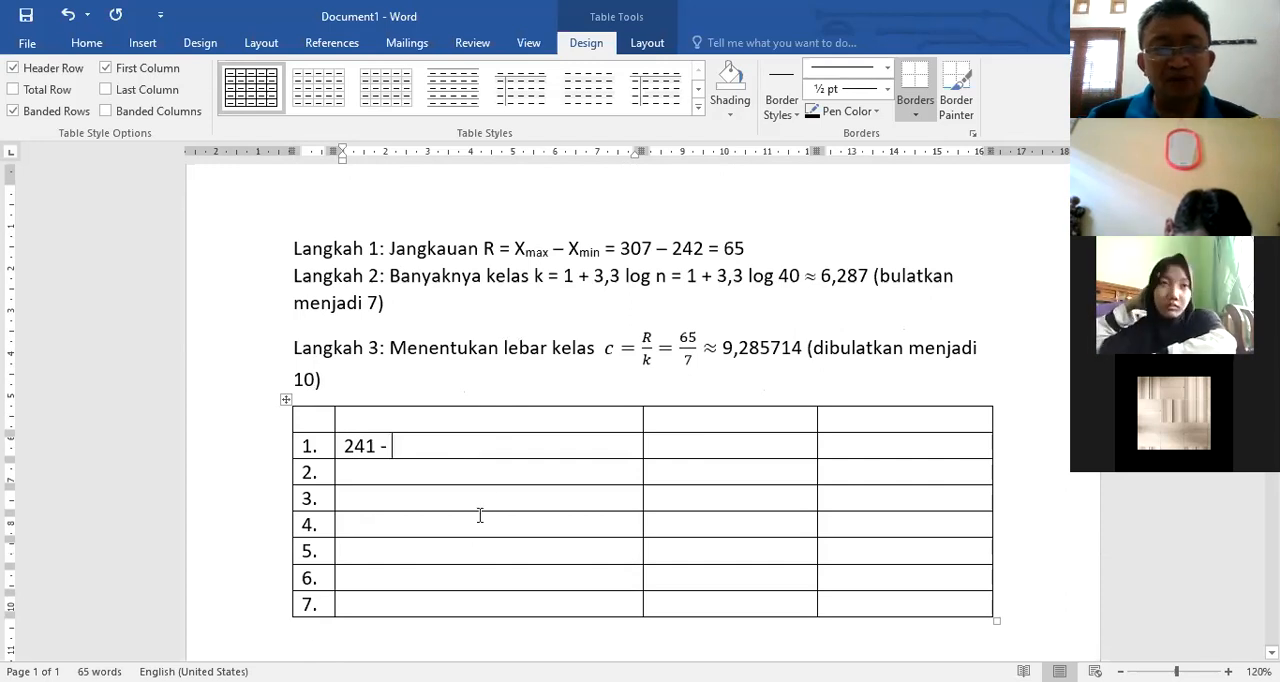
{"action": "type", "text": "250"}
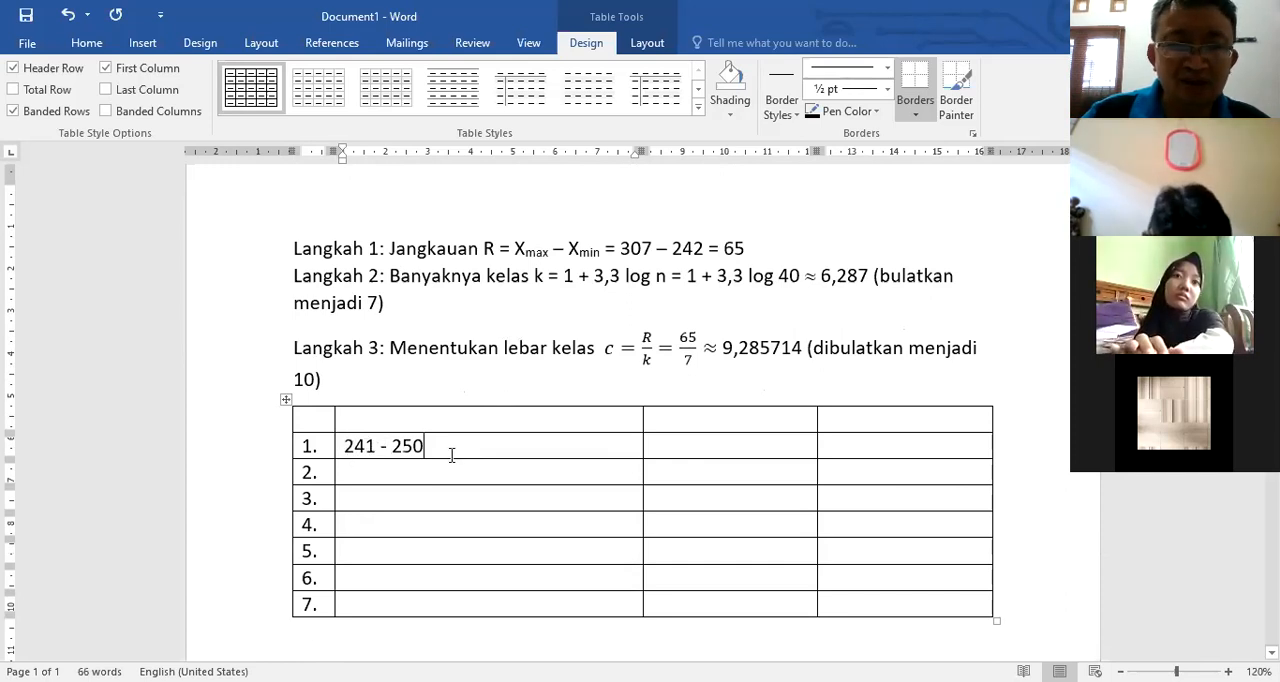
Step: Write the lower class boundary calculation "TB = 241 – 0,5 = 240,5" below the table
{"action": "scroll", "coordinate": [383, 380], "scroll_direction": "down", "scroll_amount": 2}
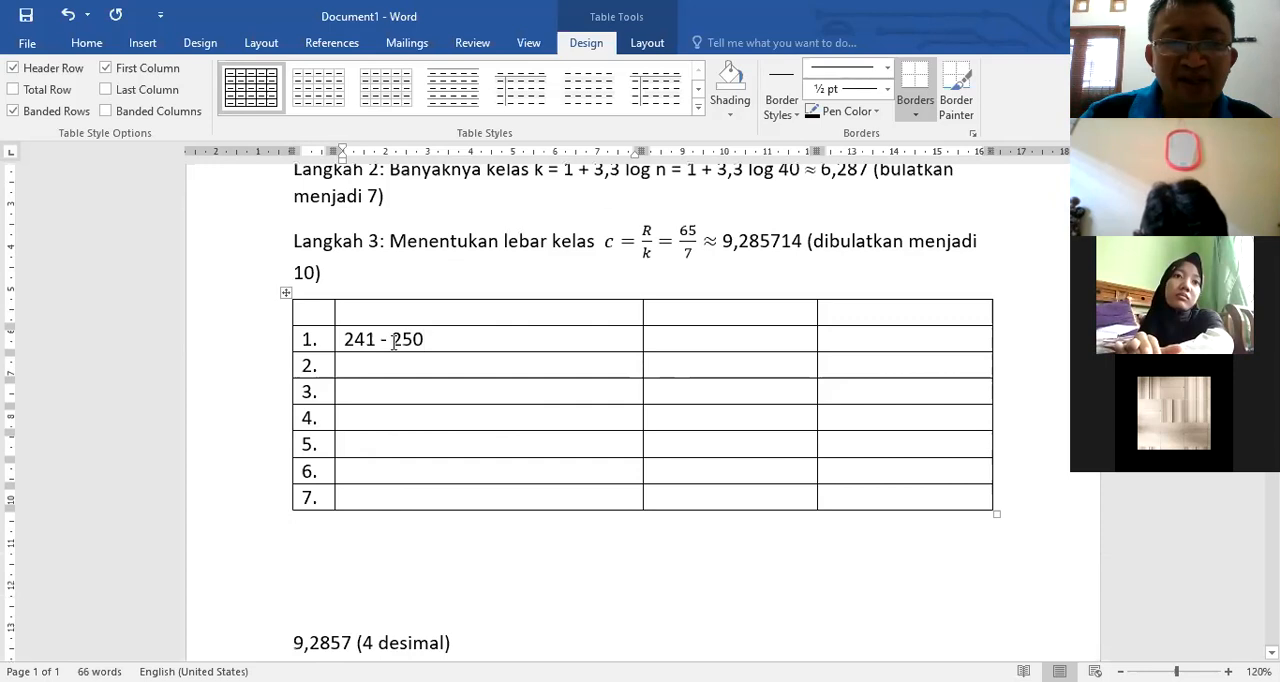
{"action": "left_click", "coordinate": [543, 579]}
{"action": "type", "text": "BB"}
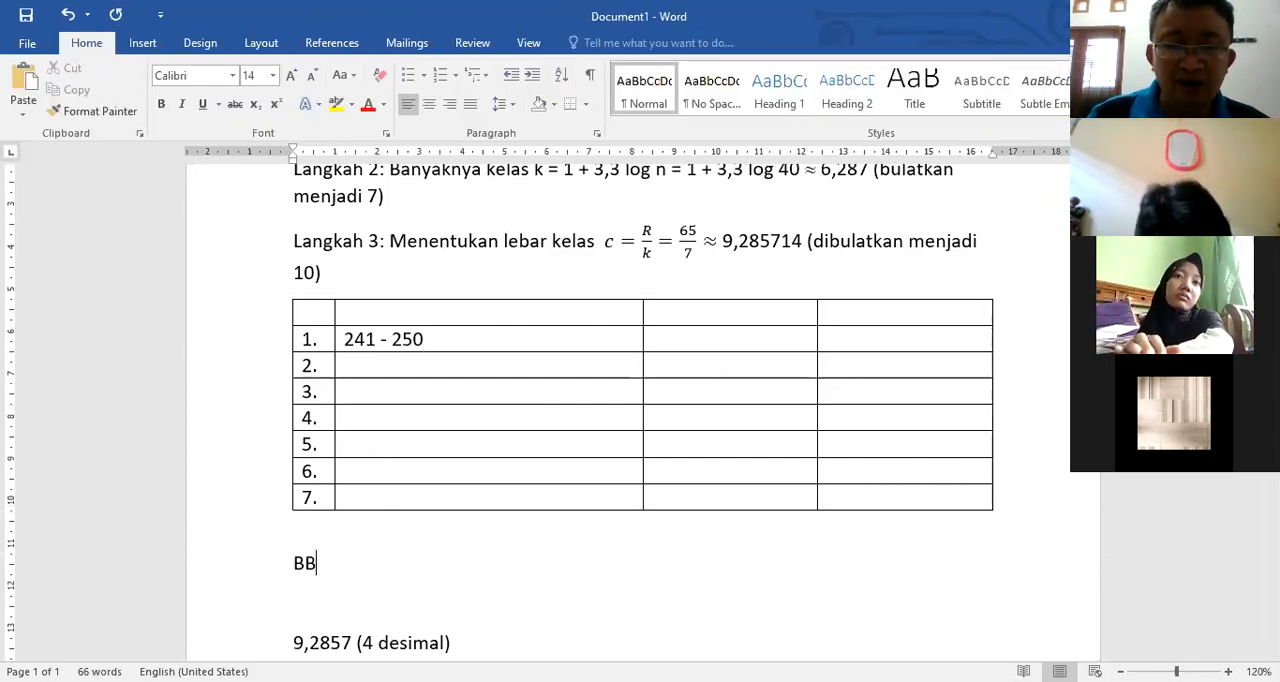
{"action": "key", "text": "BackSpace"}
{"action": "key", "text": "BackSpace"}
{"action": "type", "text": "TB"}
{"action": "type", "text": " = "}
{"action": "type", "text": "241 "}
{"action": "type", "text": "- 0,"}
{"action": "type", "text": "5"}
{"action": "type", "text": " = 24"}
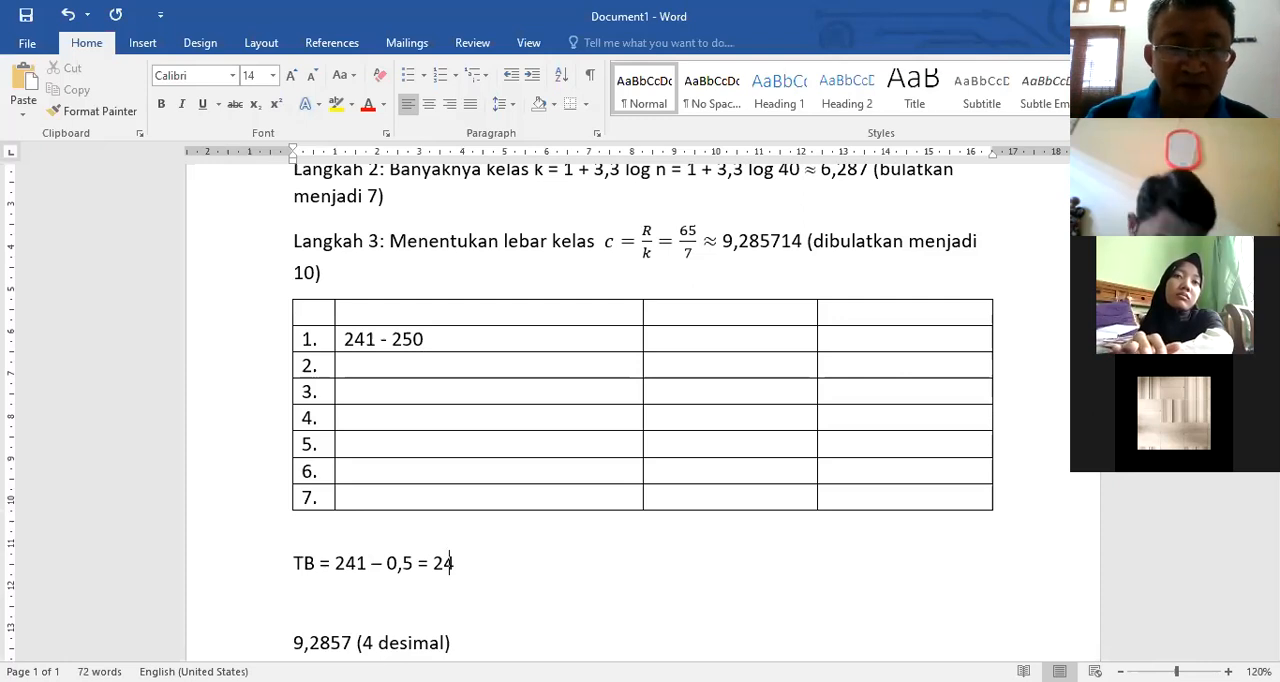
{"action": "type", "text": "0,5"}
Step: Add the upper class boundary calculation "TA = 250 + 0,5 = 250,5" on a new line under the TB line
{"action": "key", "text": "Return"}
{"action": "type", "text": "TA "}
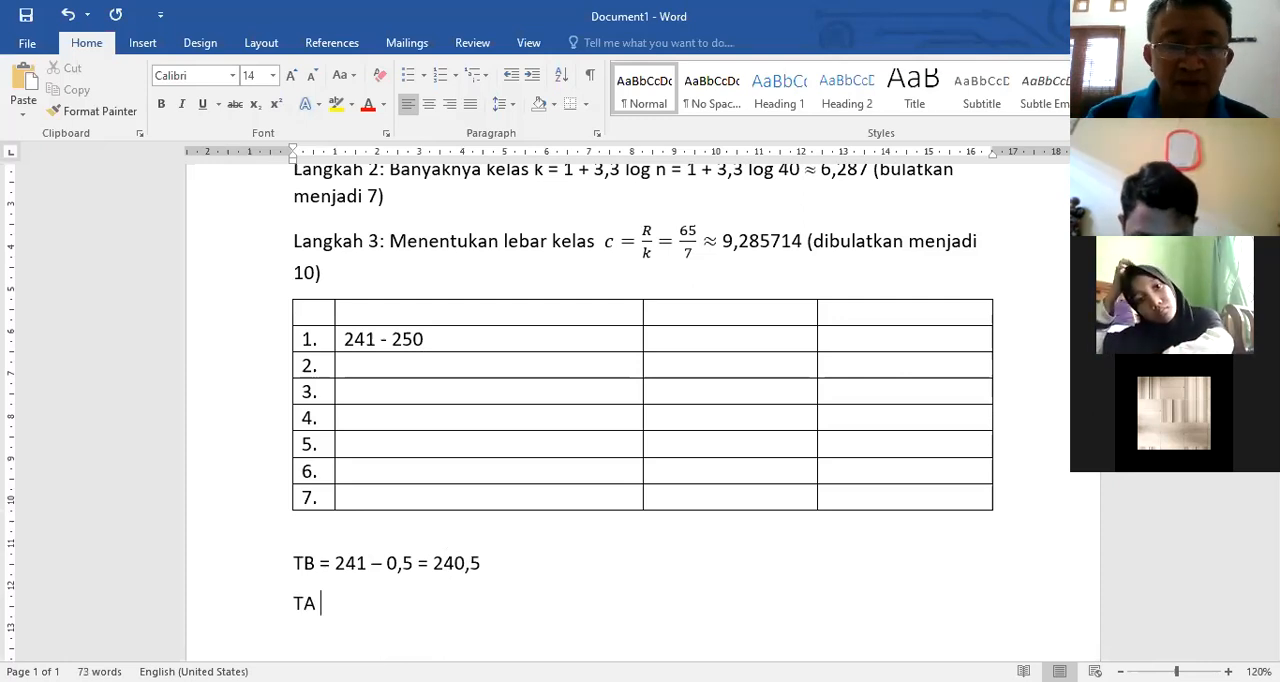
{"action": "type", "text": "= 250 "}
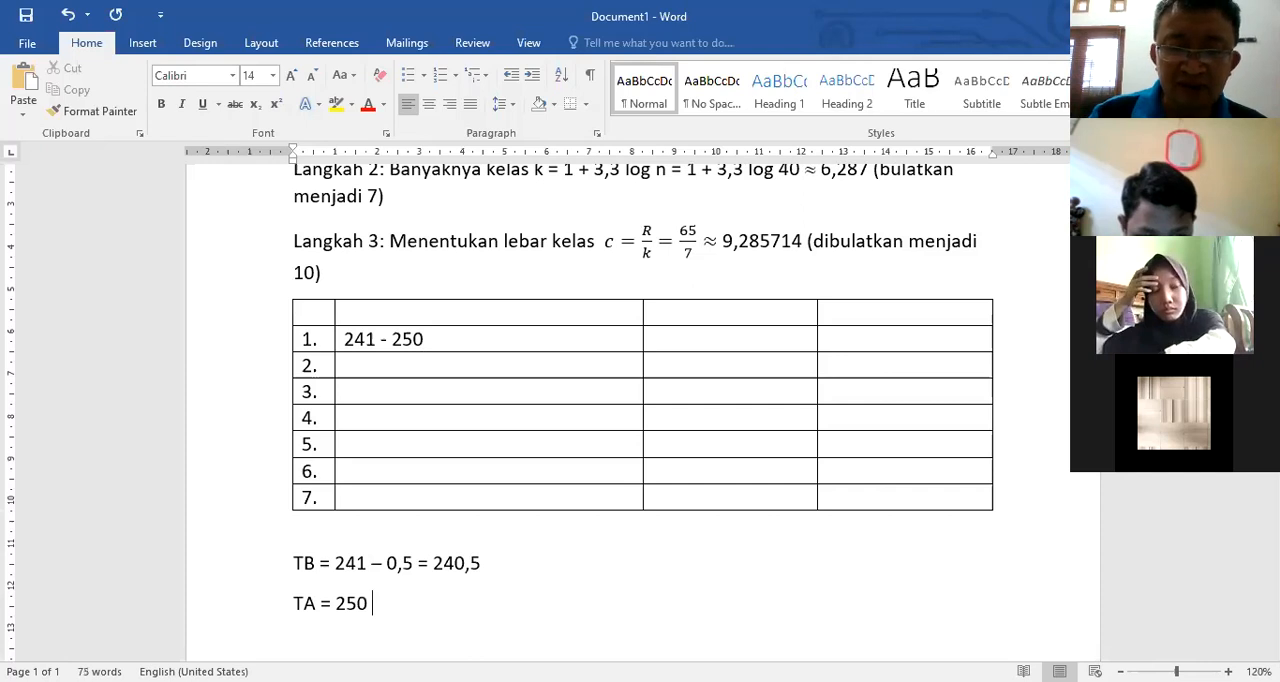
{"action": "type", "text": "+ 0,5"}
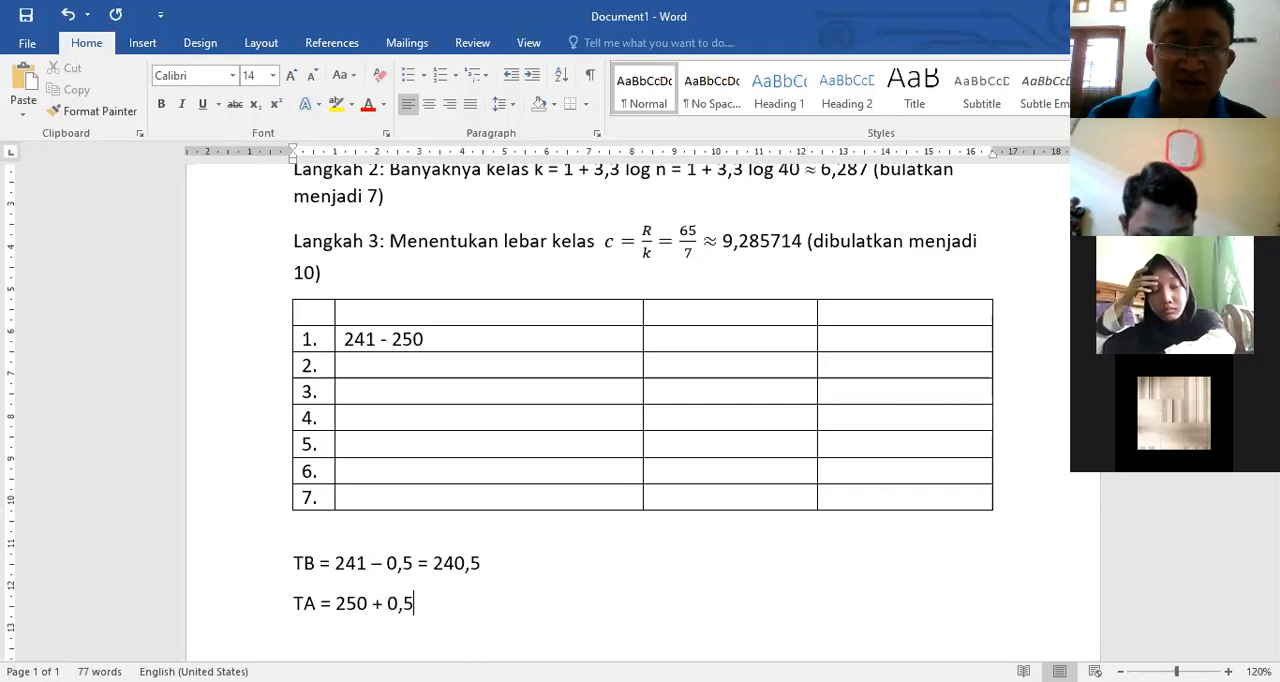
{"action": "type", "text": " = "}
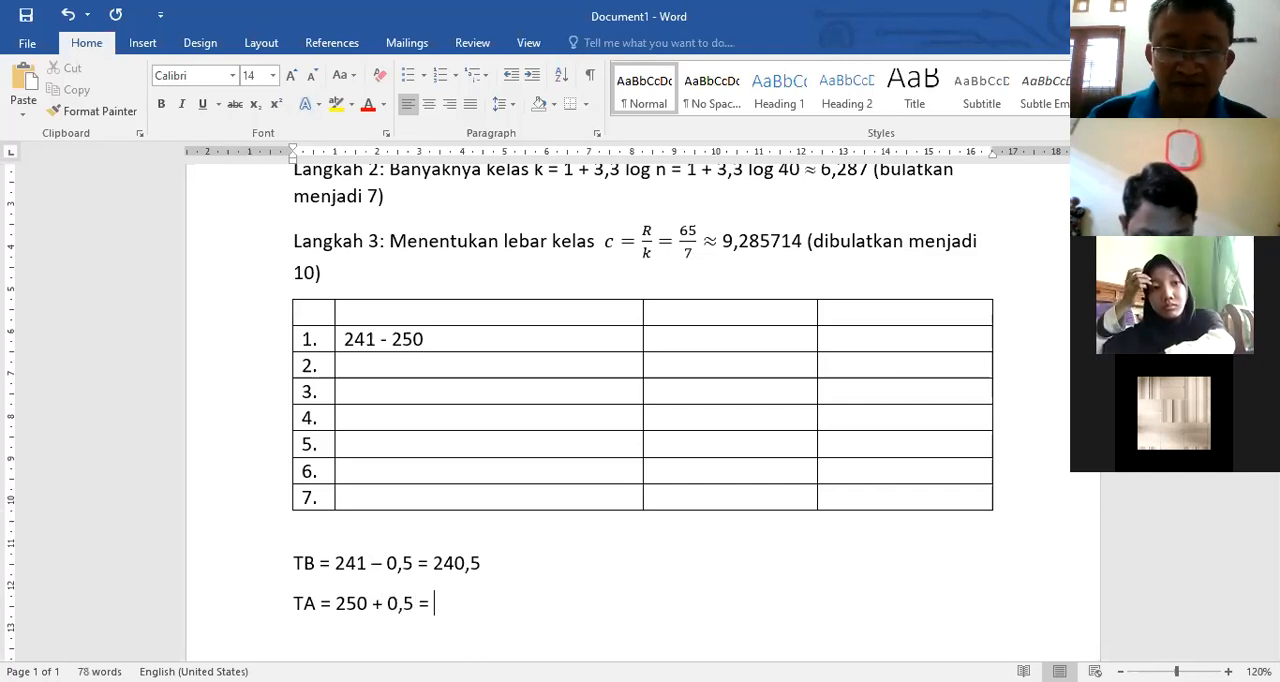
{"action": "type", "text": "250"}
{"action": "type", "text": ",5"}
Step: Add the class width check "C = TA – TB = 250,5 – 240,5 = 10" on a new line under the TA line
{"action": "key", "text": "Return"}
{"action": "type", "text": "C ="}
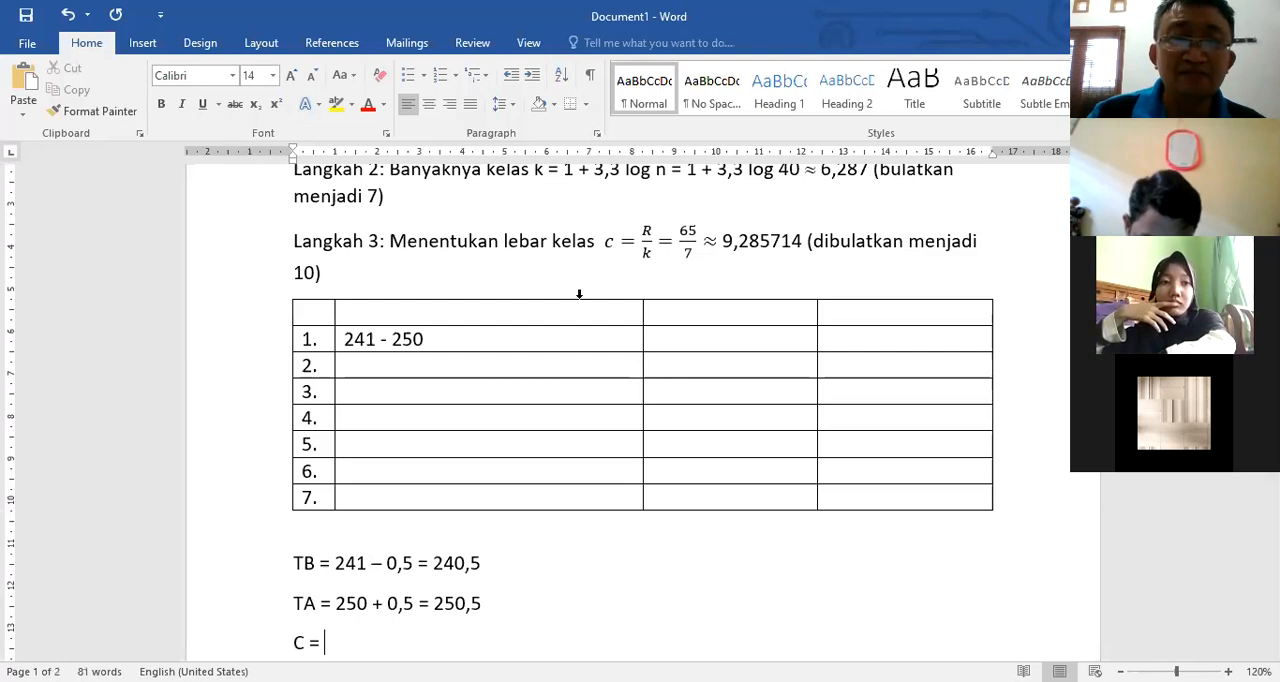
{"action": "type", "text": " TA - TB"}
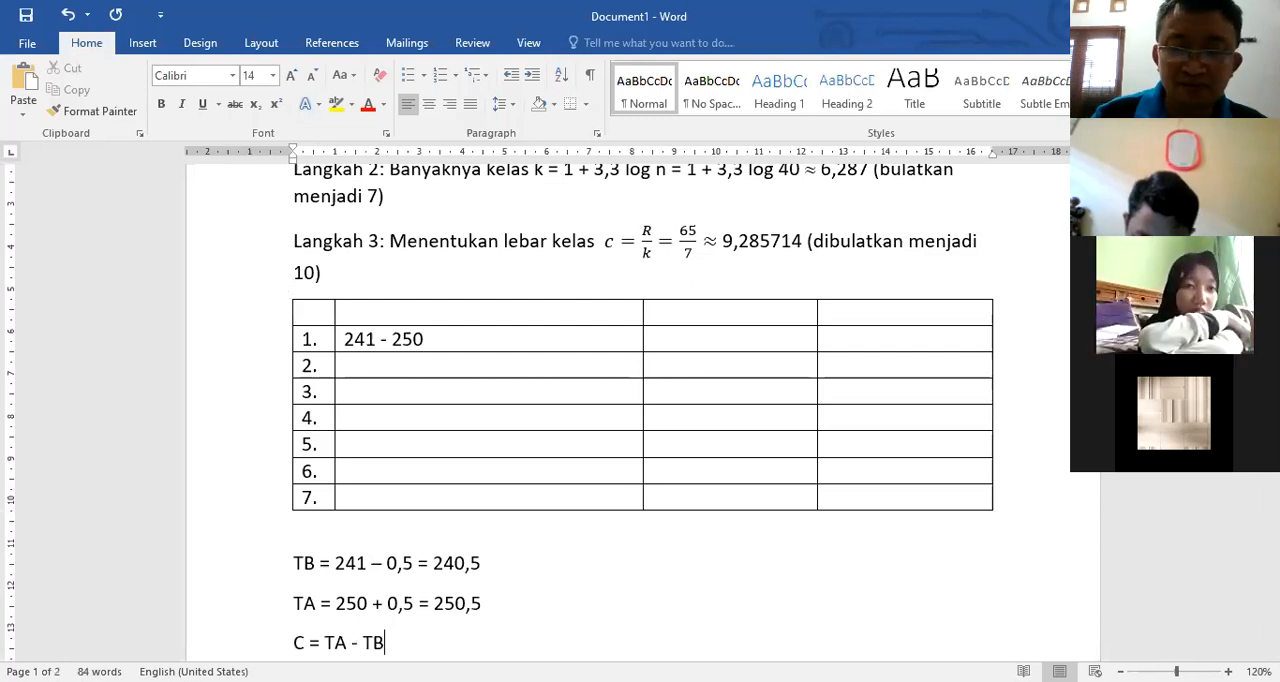
{"action": "scroll", "coordinate": [640, 400], "scroll_direction": "down", "scroll_amount": 2}
{"action": "type", "text": "= "}
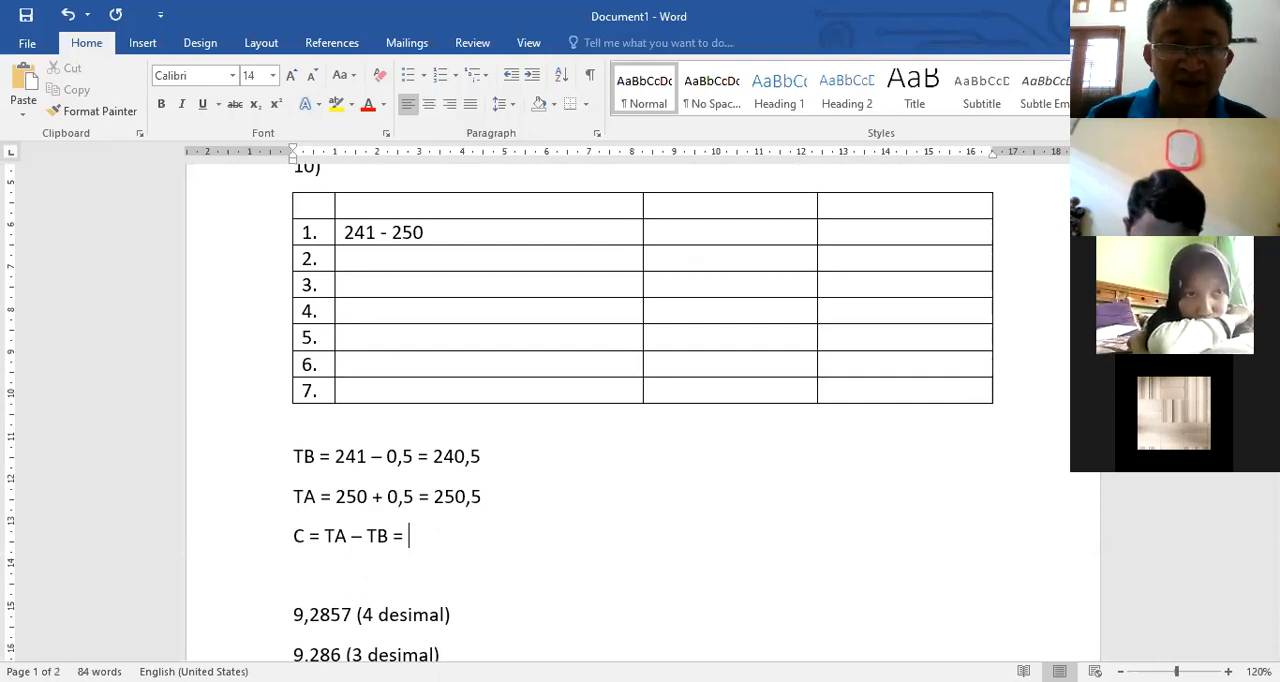
{"action": "type", "text": "250,5 -"}
{"action": "type", "text": " 240,5 = 10"}
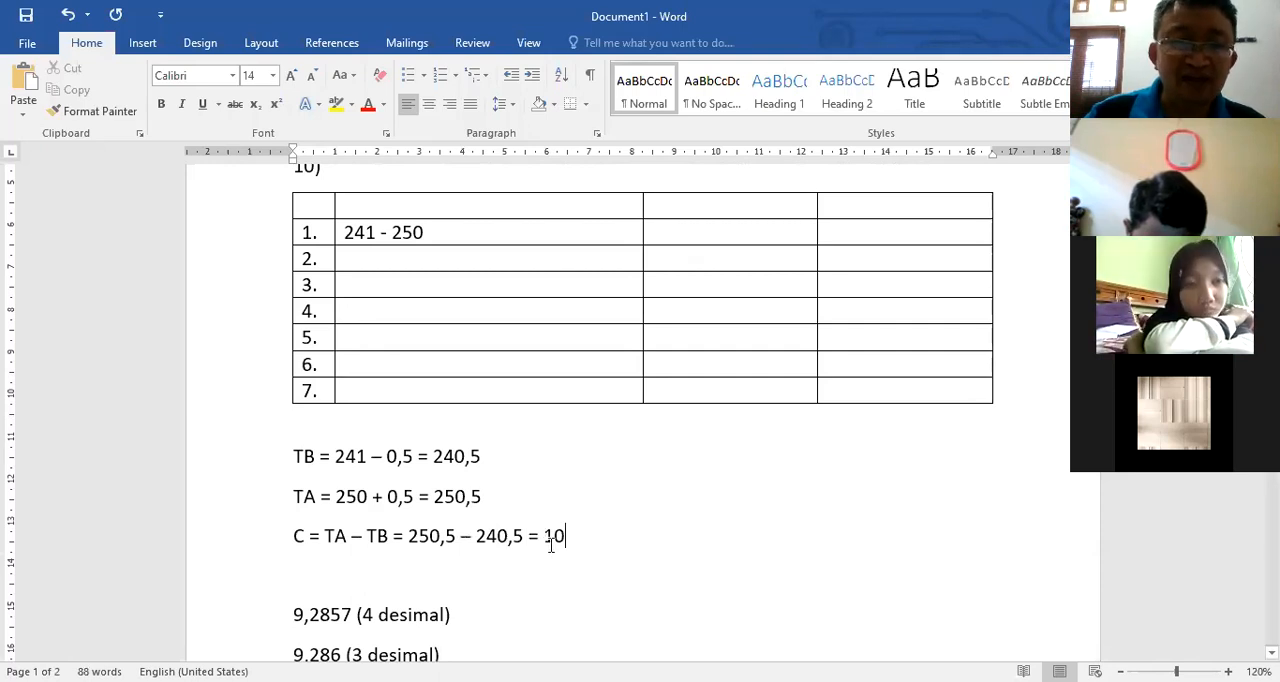
Step: Highlight the rounded class width 10 in Langkah 3 and enter the class interval 251 - 260 in table row 2
{"action": "scroll", "coordinate": [690, 350], "scroll_direction": "up", "scroll_amount": 4}
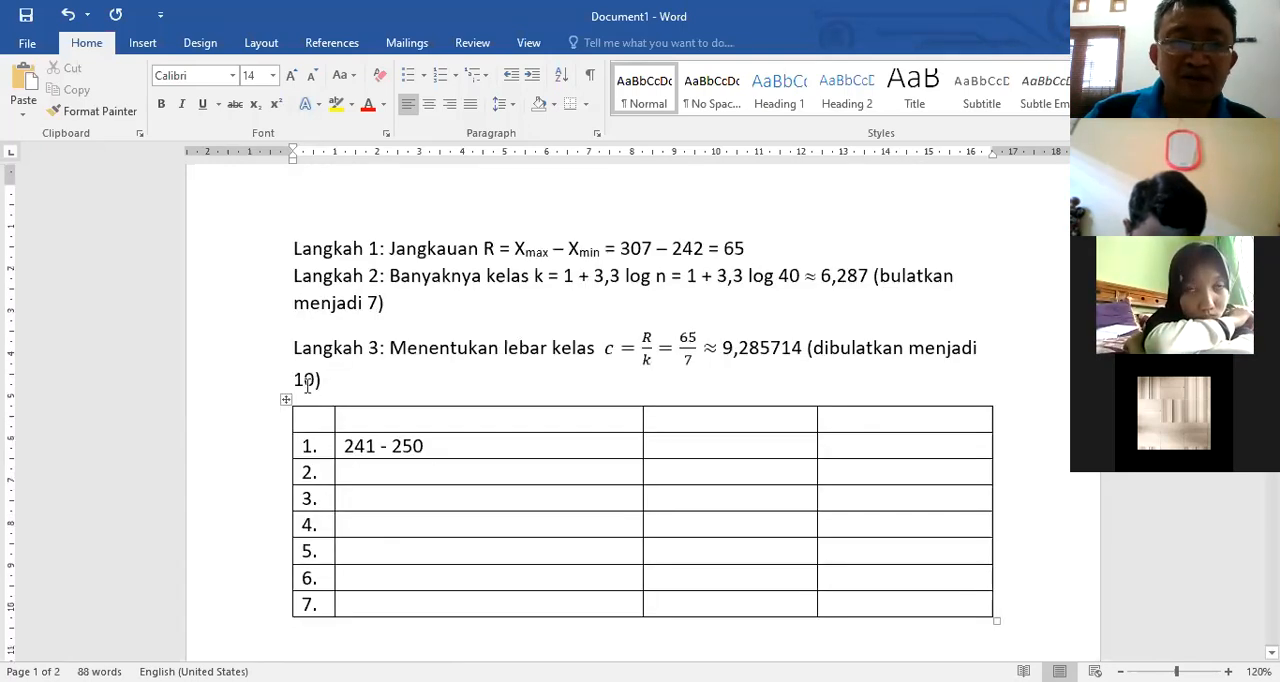
{"action": "double_click", "coordinate": [312, 379]}
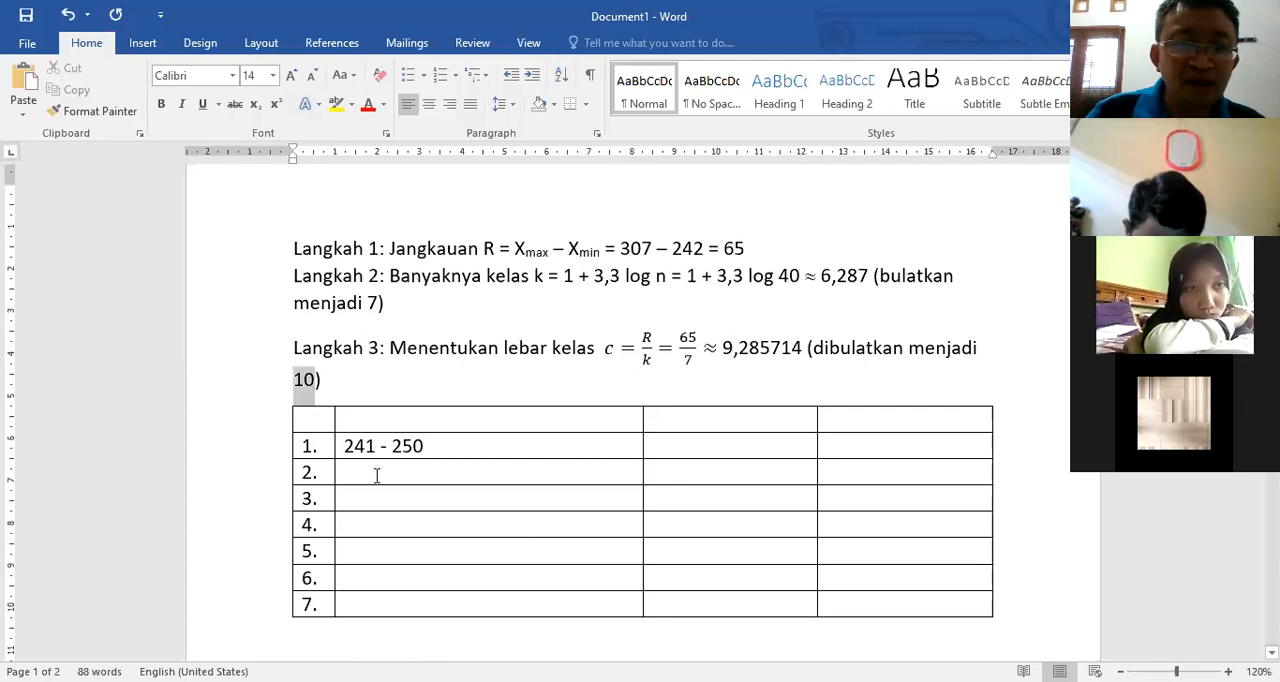
{"action": "left_click", "coordinate": [490, 472]}
{"action": "type", "text": "251 - 260"}
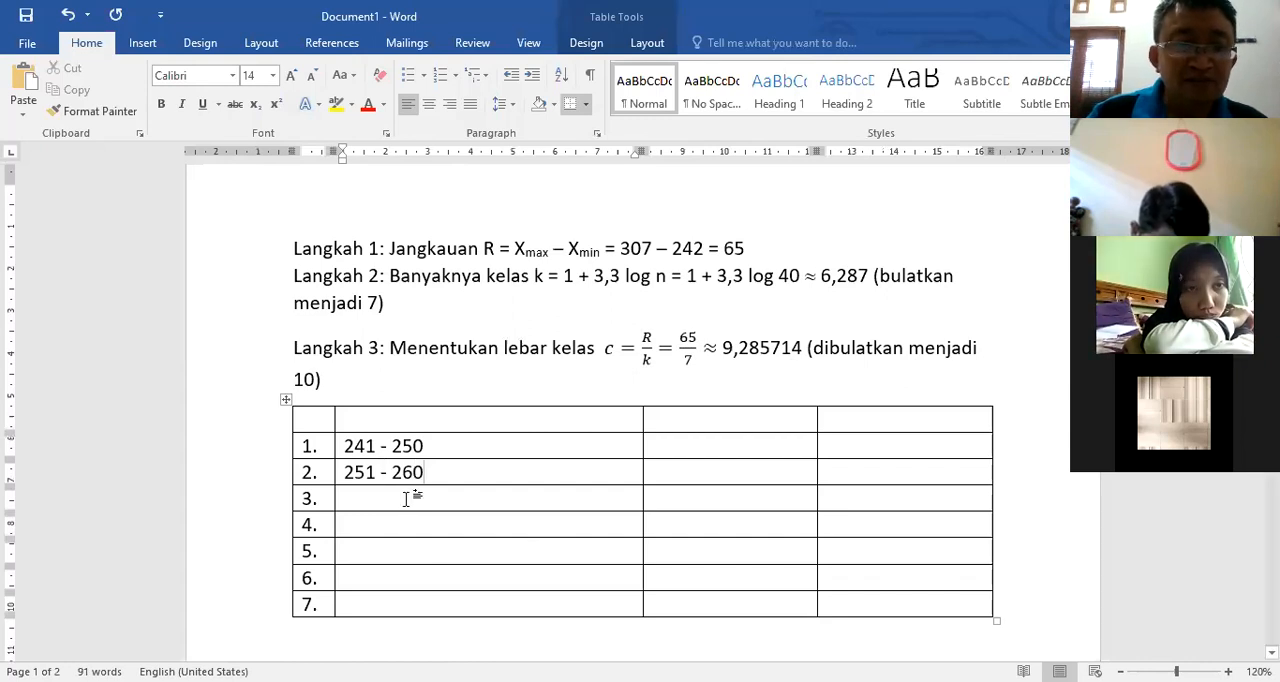
Step: Enter the class interval 261 - 270 in row 3 of the table
{"action": "left_click", "coordinate": [406, 499]}
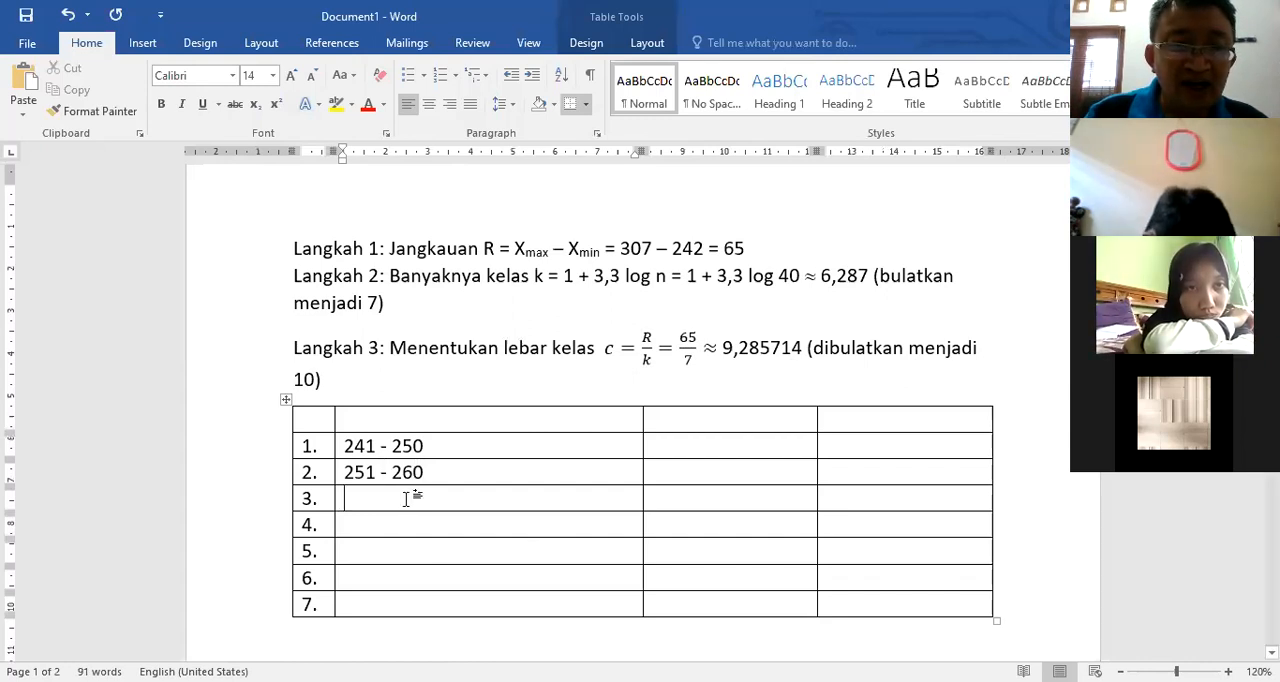
{"action": "type", "text": "2"}
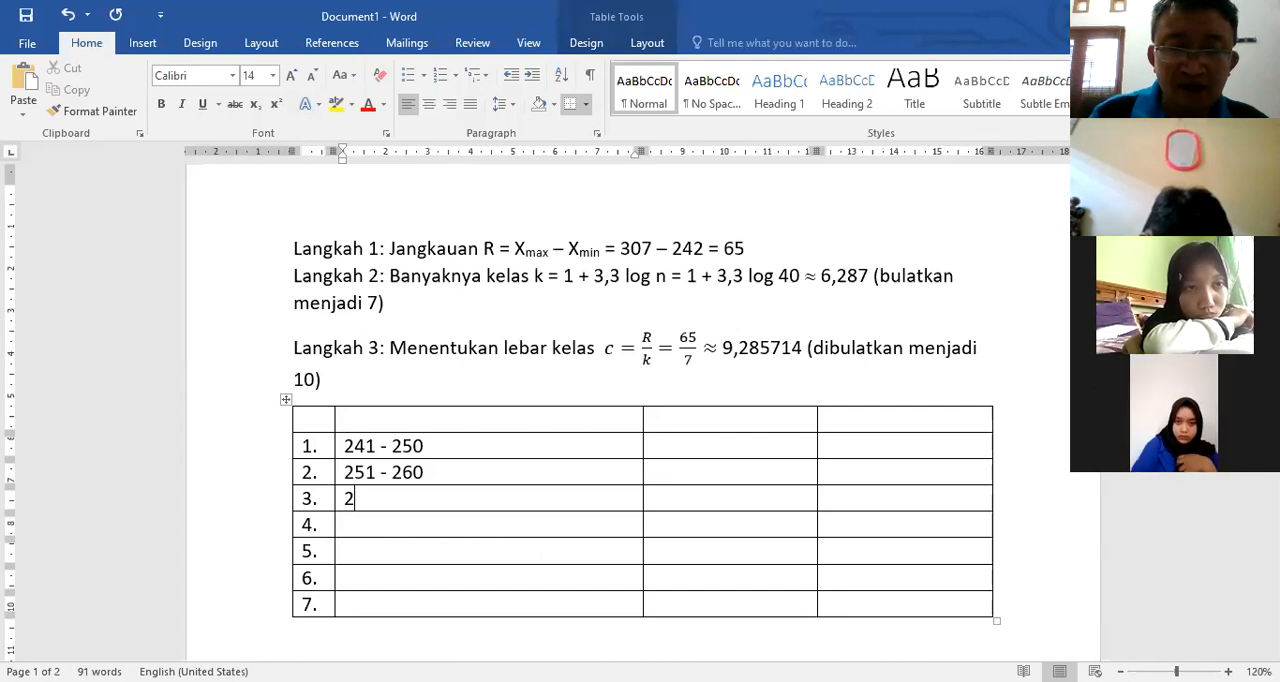
{"action": "type", "text": "61 -"}
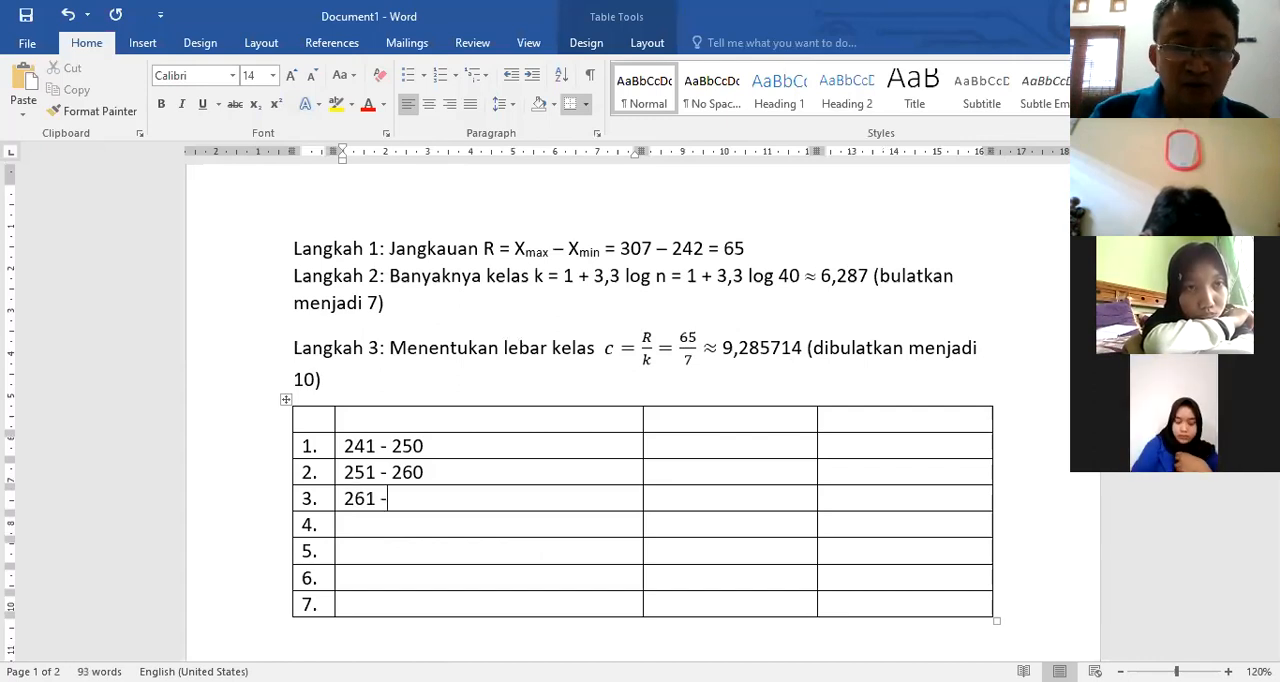
{"action": "type", "text": " 270"}
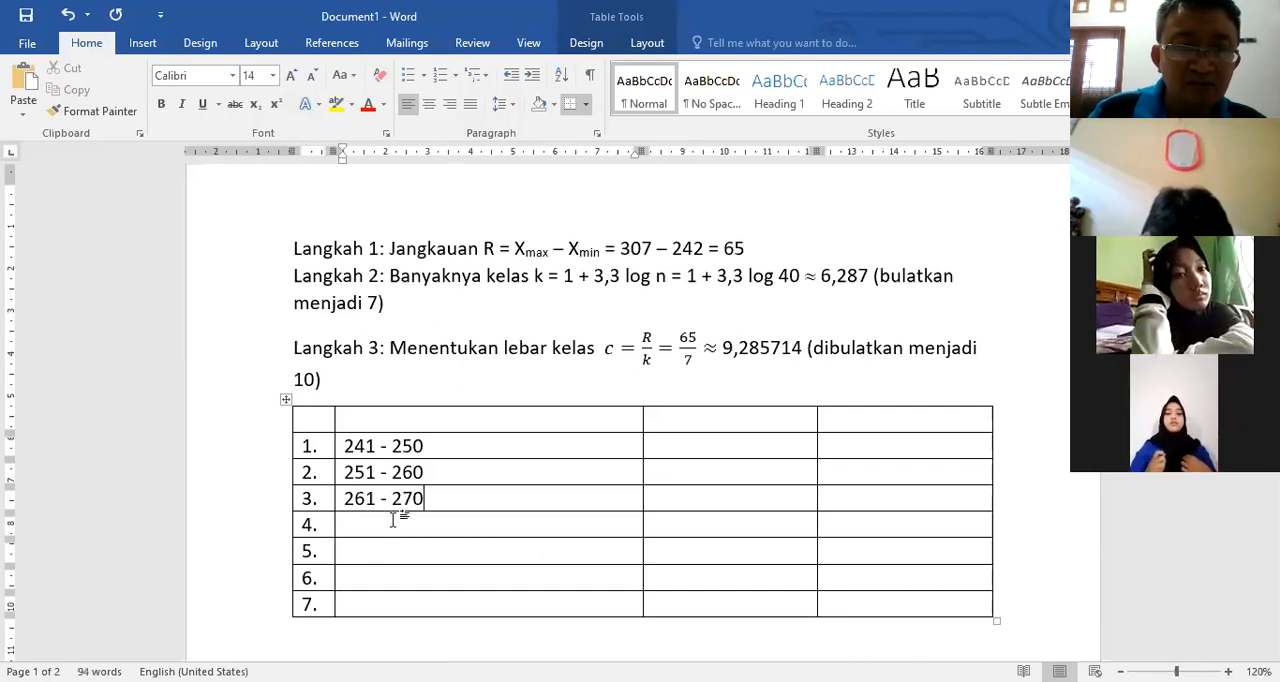
Step: Enter the class interval 271 - 280 in row 4 of the table
{"action": "key", "text": "Down"}
{"action": "type", "text": "270 -"}
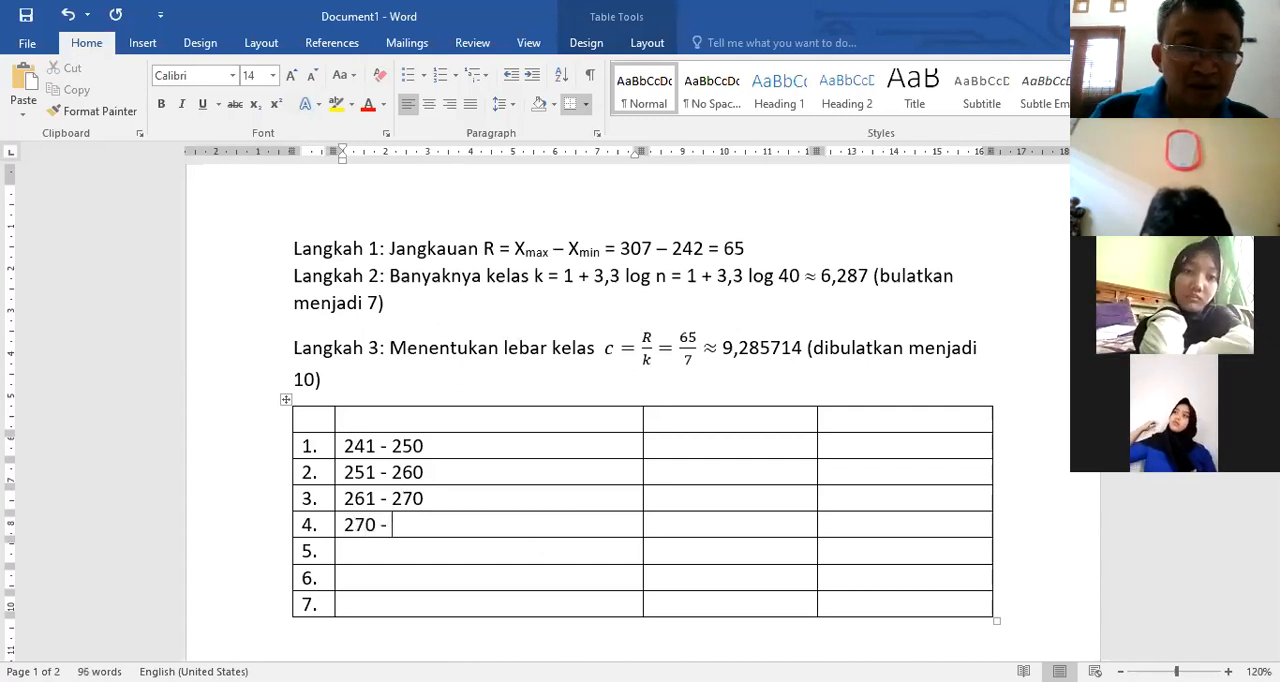
{"action": "type", "text": " 28"}
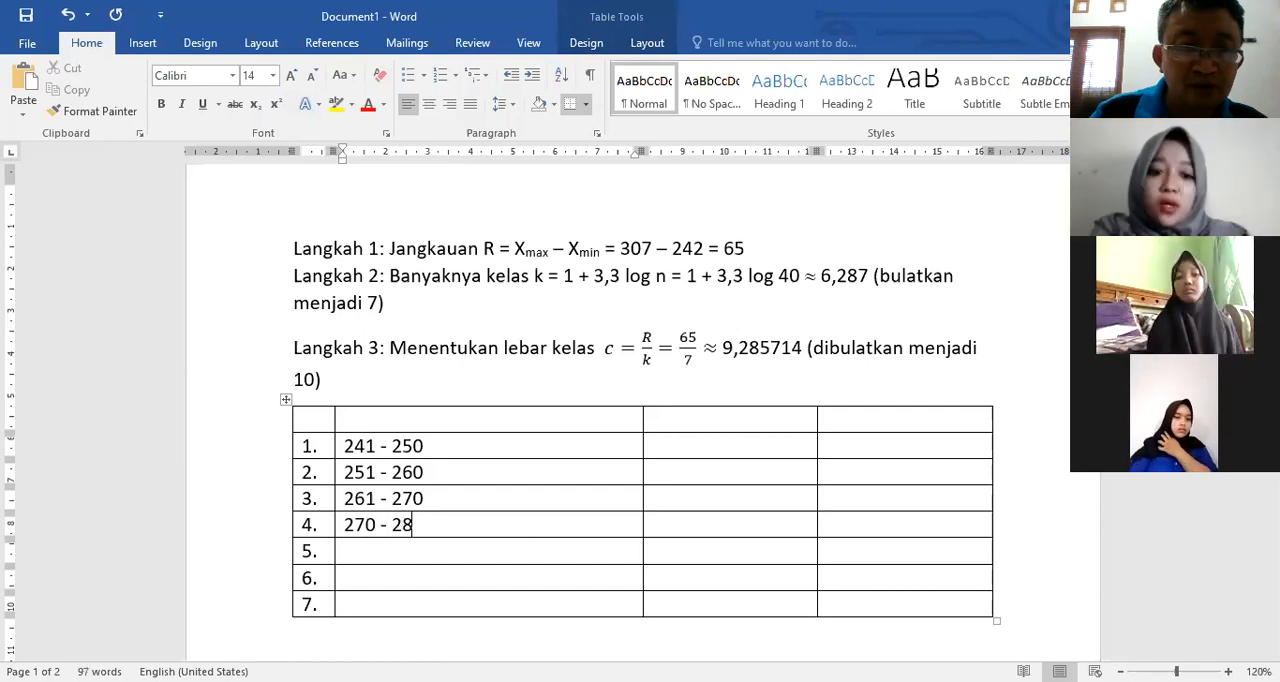
{"action": "key", "text": "BackSpace"}
{"action": "key", "text": "BackSpace"}
{"action": "key", "text": "BackSpace"}
{"action": "key", "text": "BackSpace"}
{"action": "key", "text": "BackSpace"}
{"action": "key", "text": "BackSpace"}
{"action": "type", "text": "1 - 280"}
Step: Enter the class intervals 281 - 290 in row 5 and 291 - 300 in row 6
{"action": "key", "text": "Down"}
{"action": "type", "text": "281 - 290"}
{"action": "key", "text": "Down"}
{"action": "key", "text": "Down"}
{"action": "type", "text": "2"}
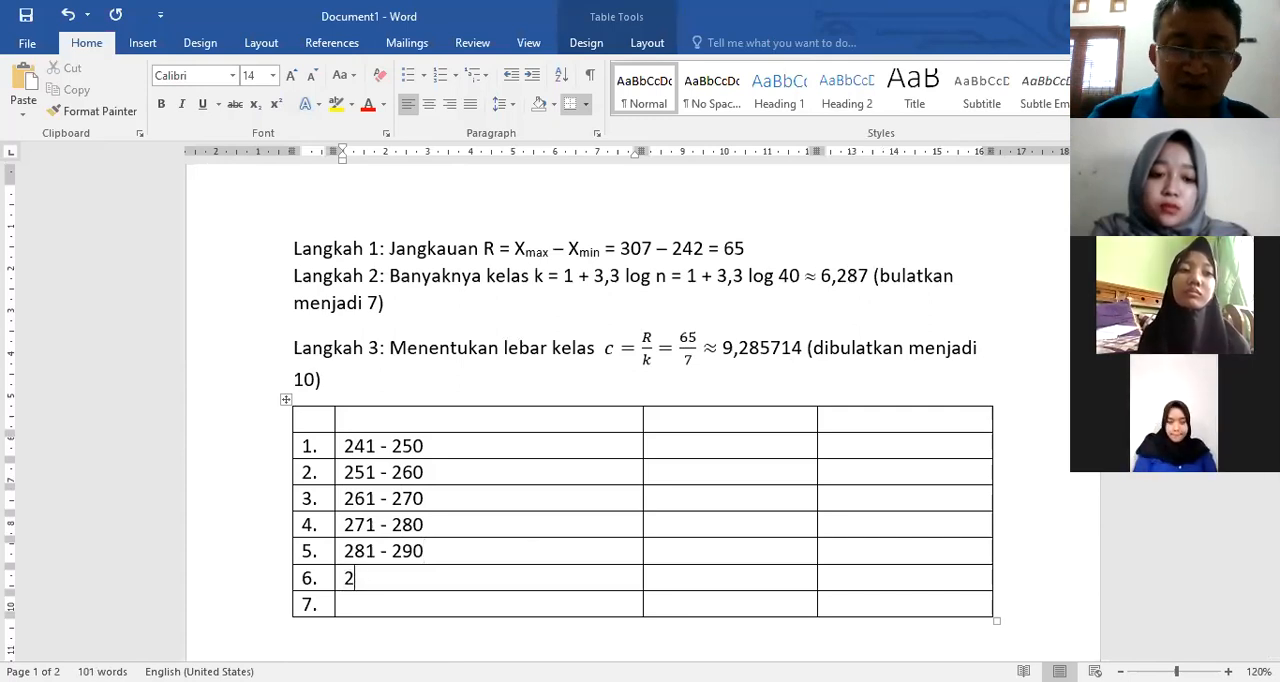
{"action": "type", "text": "91 -"}
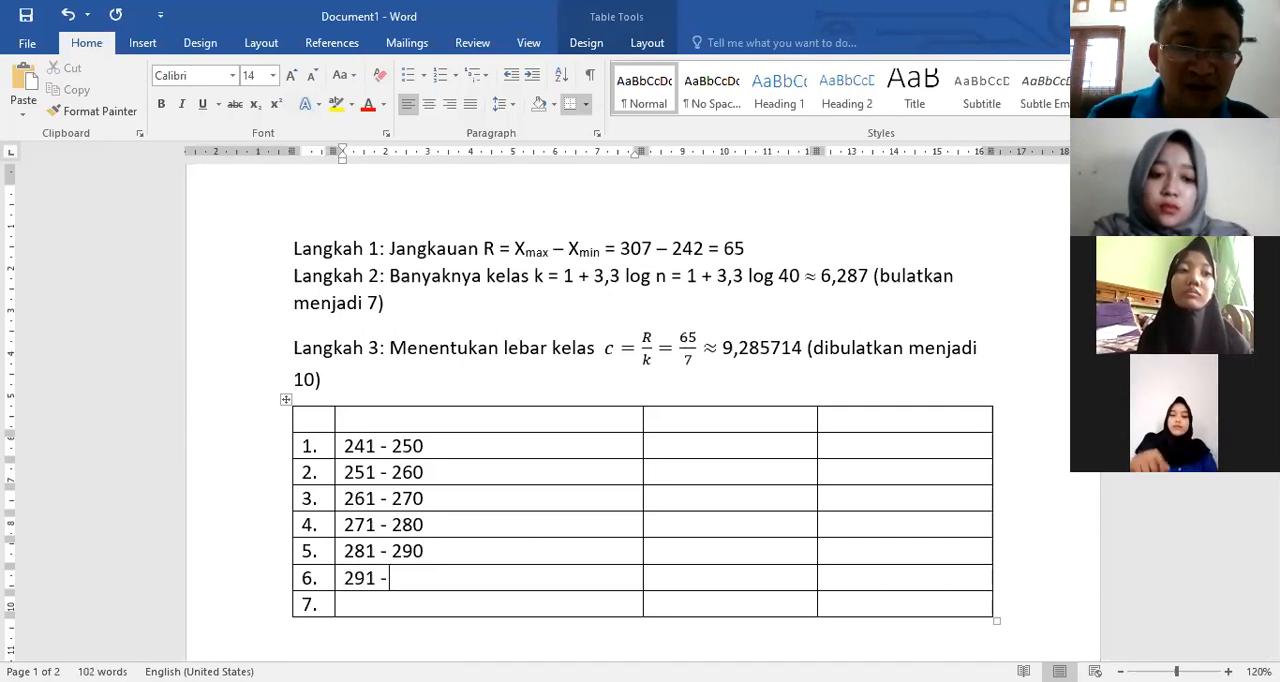
{"action": "type", "text": " 300"}
Step: Enter the class interval 301 - 310 in row 7 of the table
{"action": "left_click", "coordinate": [376, 605]}
{"action": "type", "text": "301"}
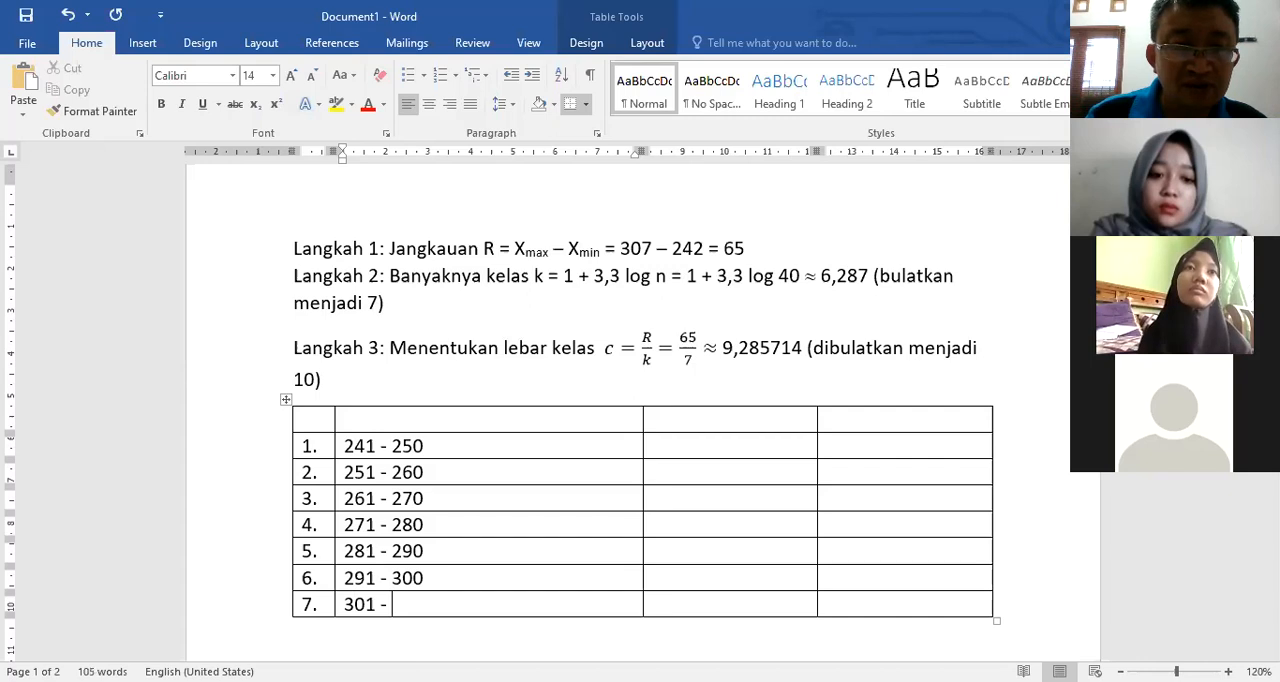
{"action": "type", "text": " - 30"}
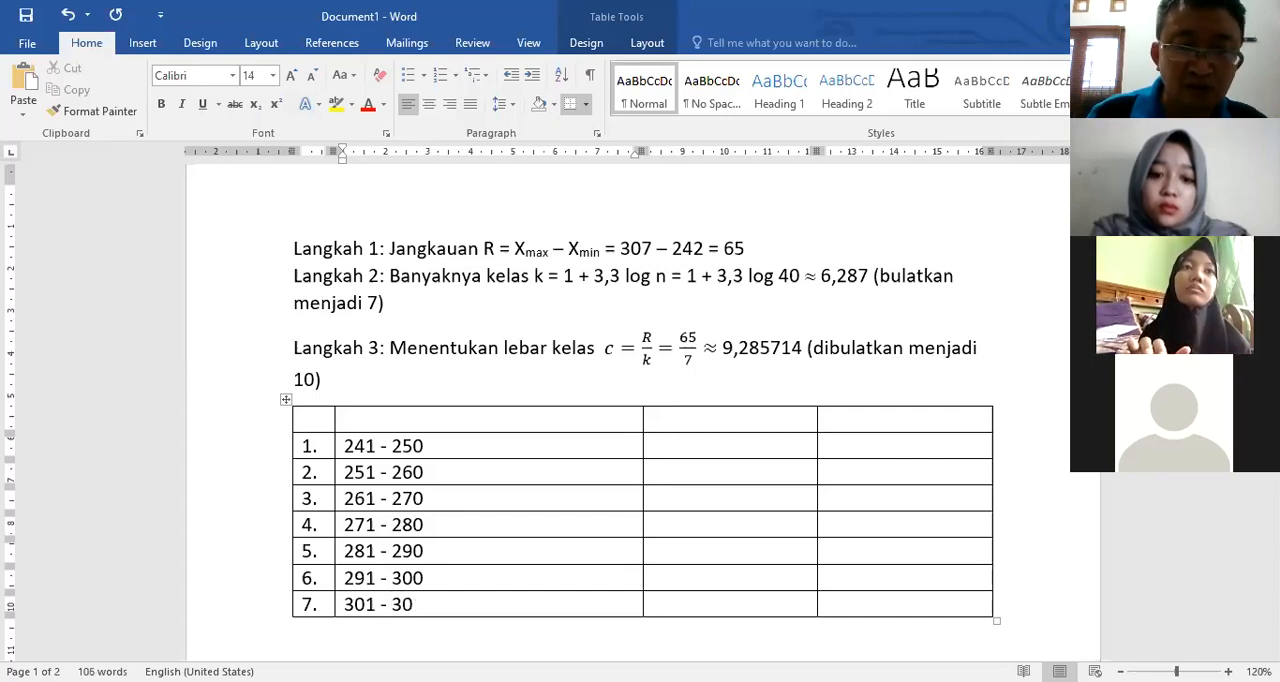
{"action": "key", "text": "BackSpace"}
{"action": "type", "text": "1"}
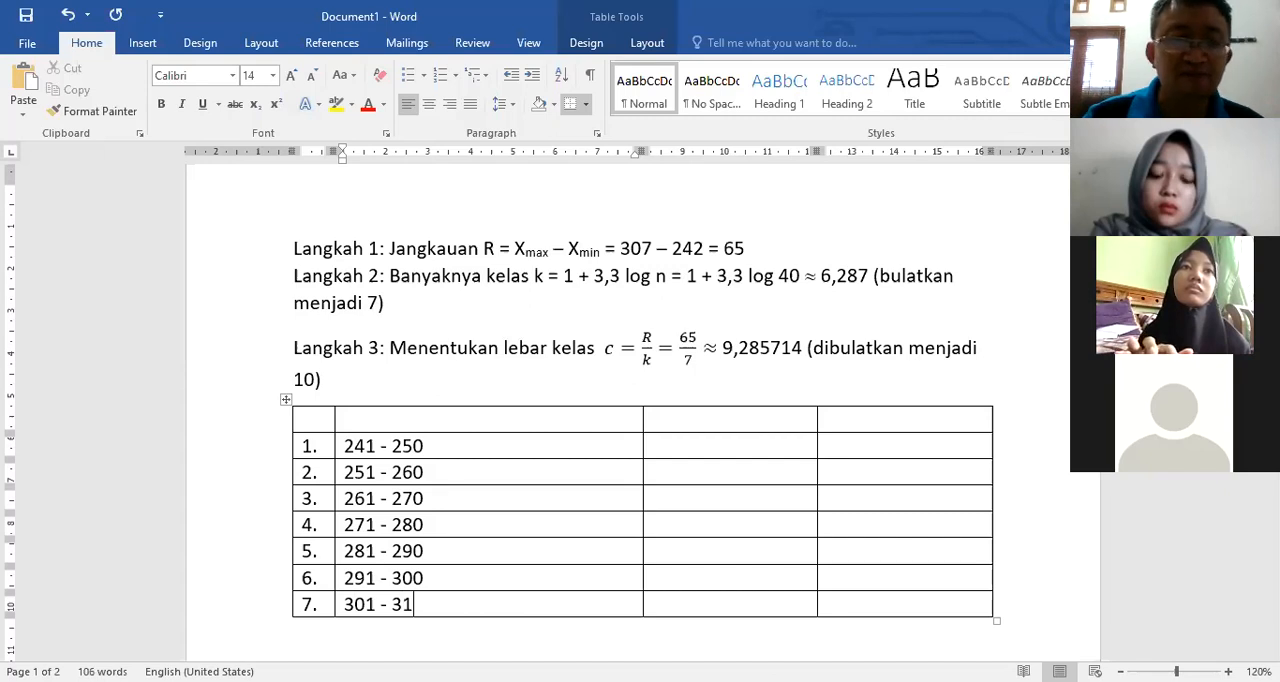
{"action": "type", "text": "0"}
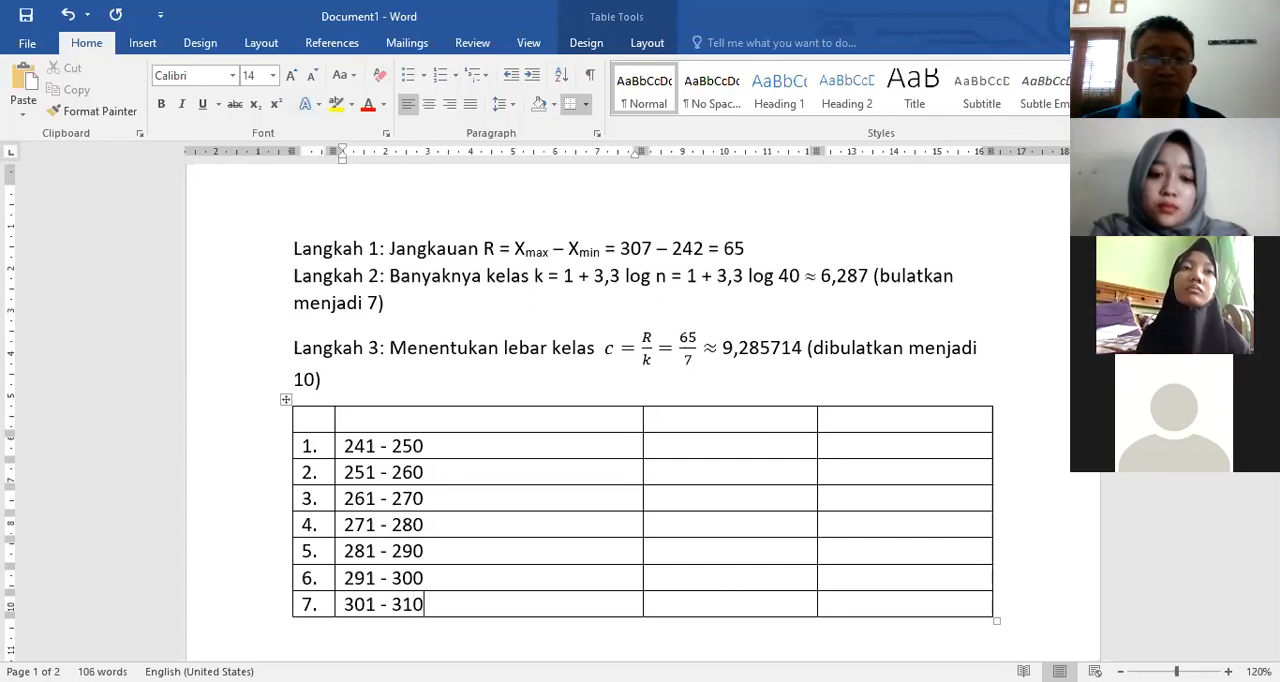
Step: Center the seven class intervals in their cells and narrow the interval column to about 3 cm
{"action": "left_click_drag", "start_coordinate": [365, 476], "coordinate": [431, 598]}
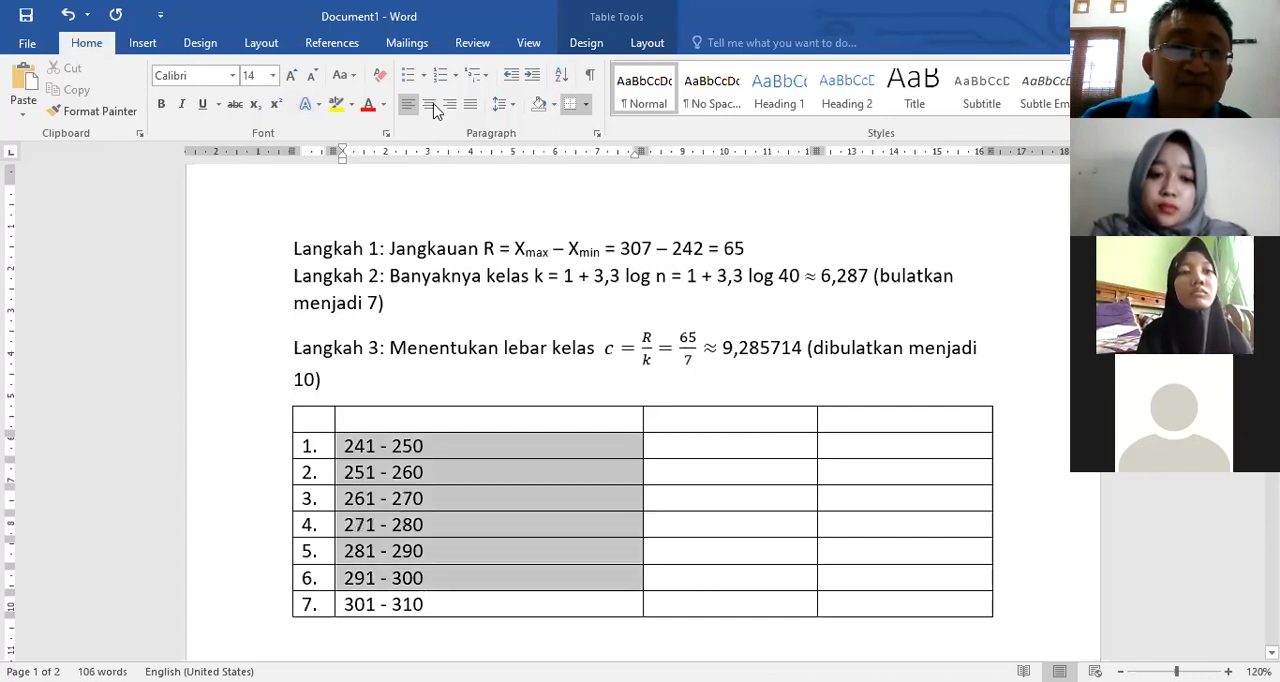
{"action": "key", "text": "shift+Down"}
{"action": "key", "text": "ctrl+e"}
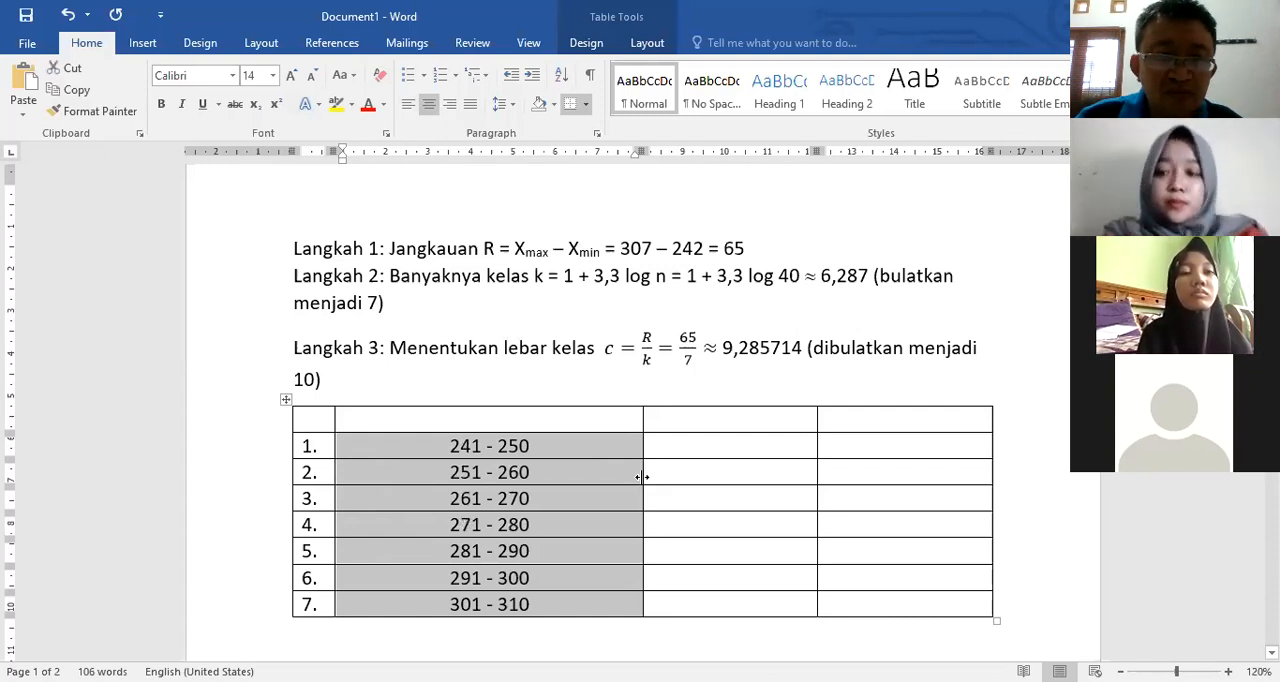
{"action": "left_click", "coordinate": [719, 468]}
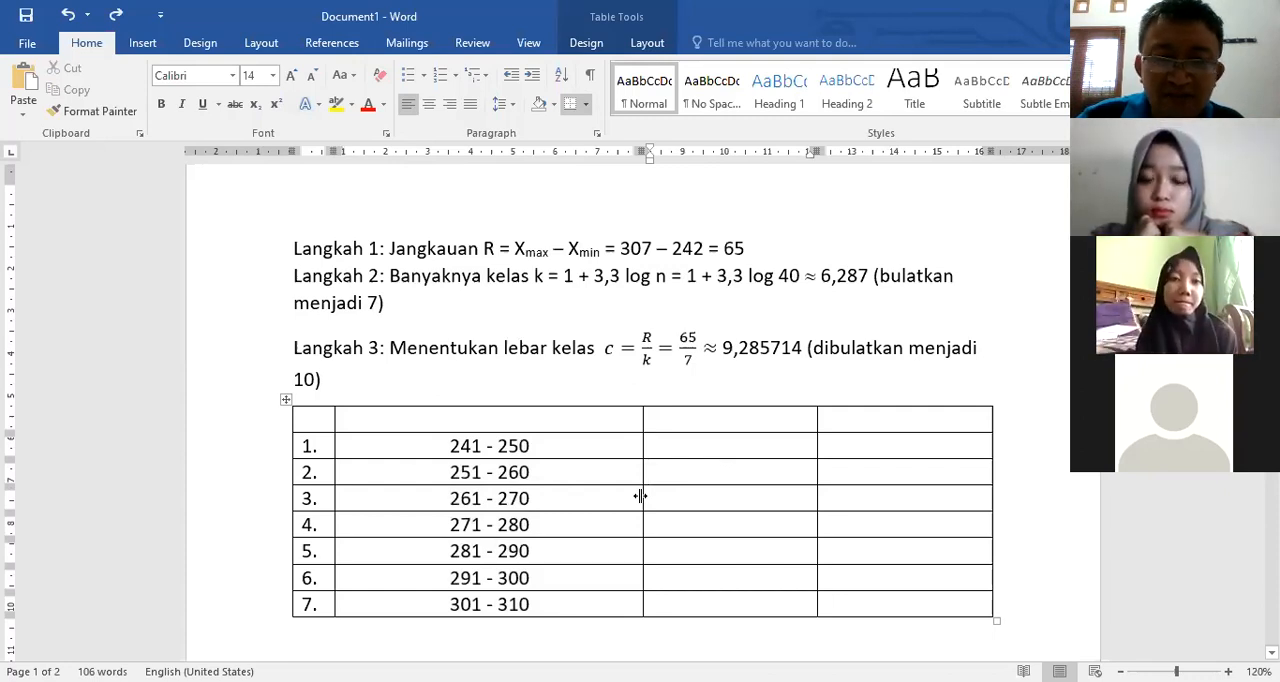
{"action": "left_click_drag", "start_coordinate": [640, 496], "coordinate": [462, 490]}
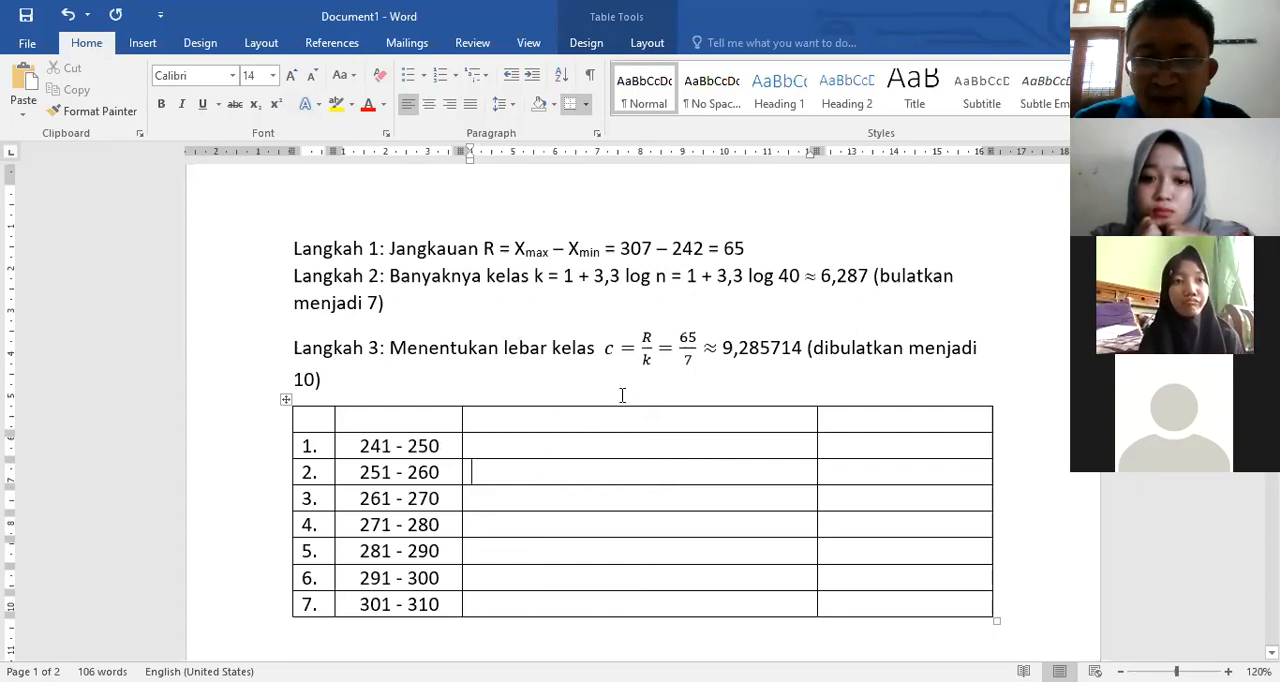
Step: Enter one tally mark, written as 1, in the third column for each of table rows 1 to 7
{"action": "left_click", "coordinate": [562, 416]}
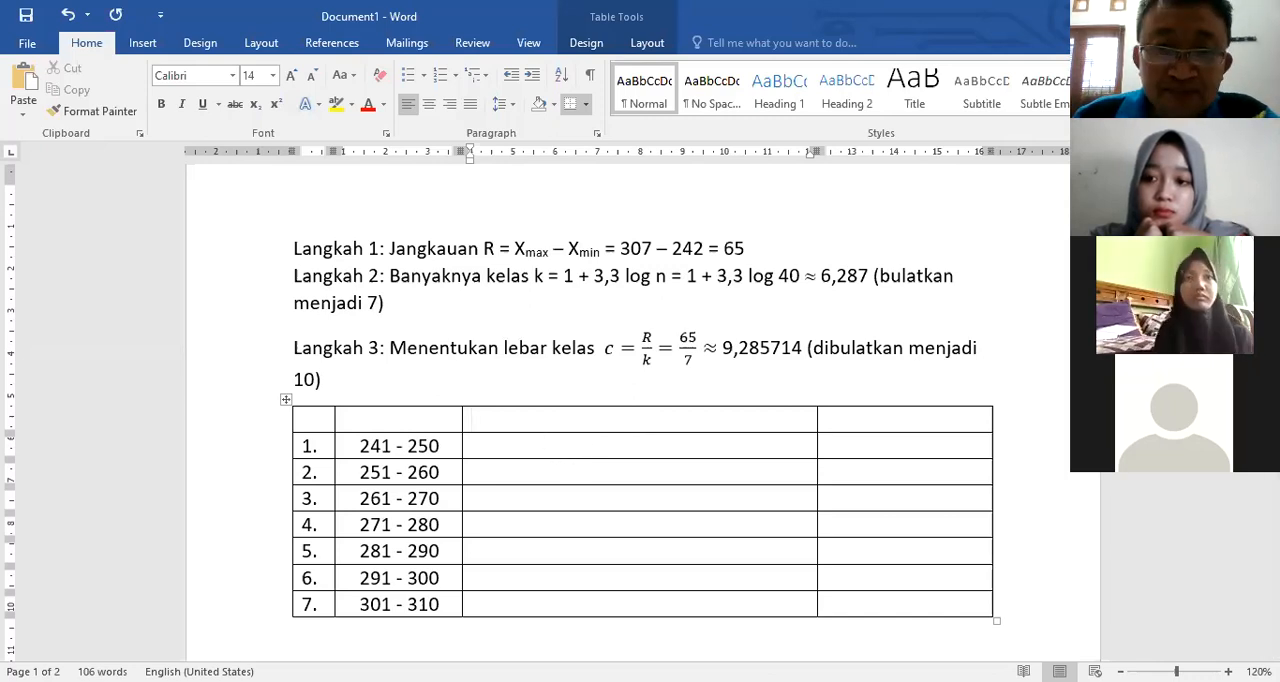
{"action": "left_click", "coordinate": [1215, 15]}
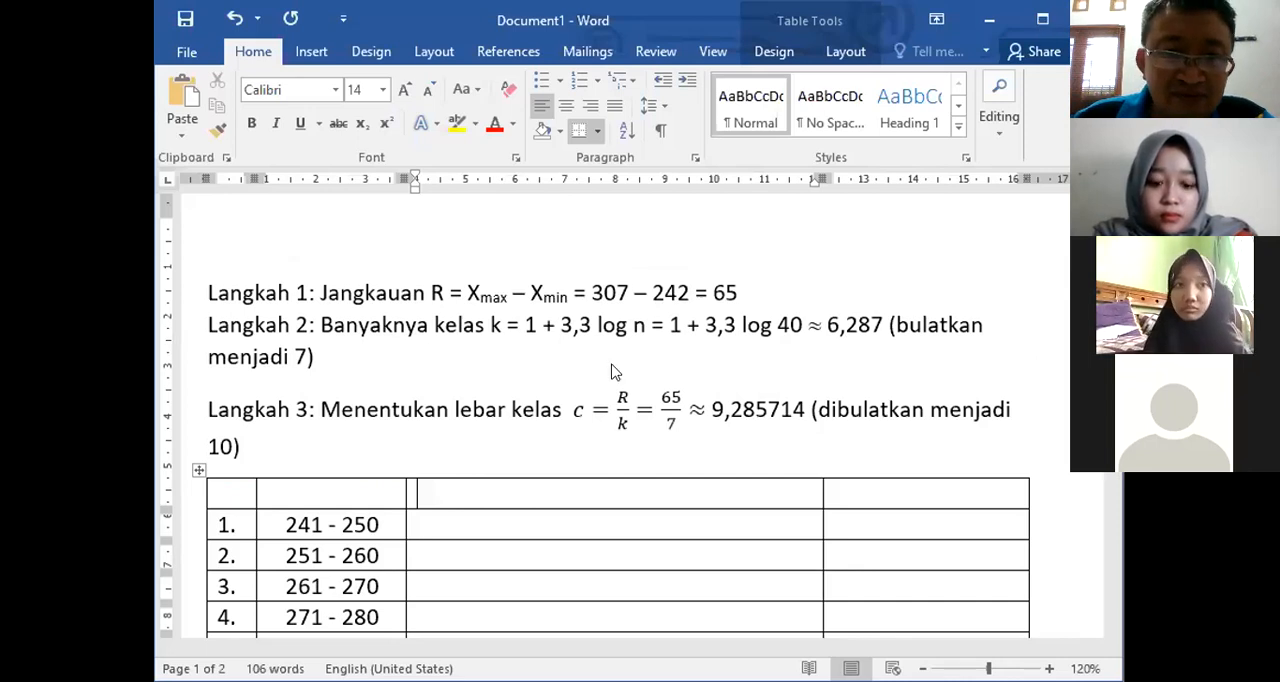
{"action": "left_click", "coordinate": [569, 450]}
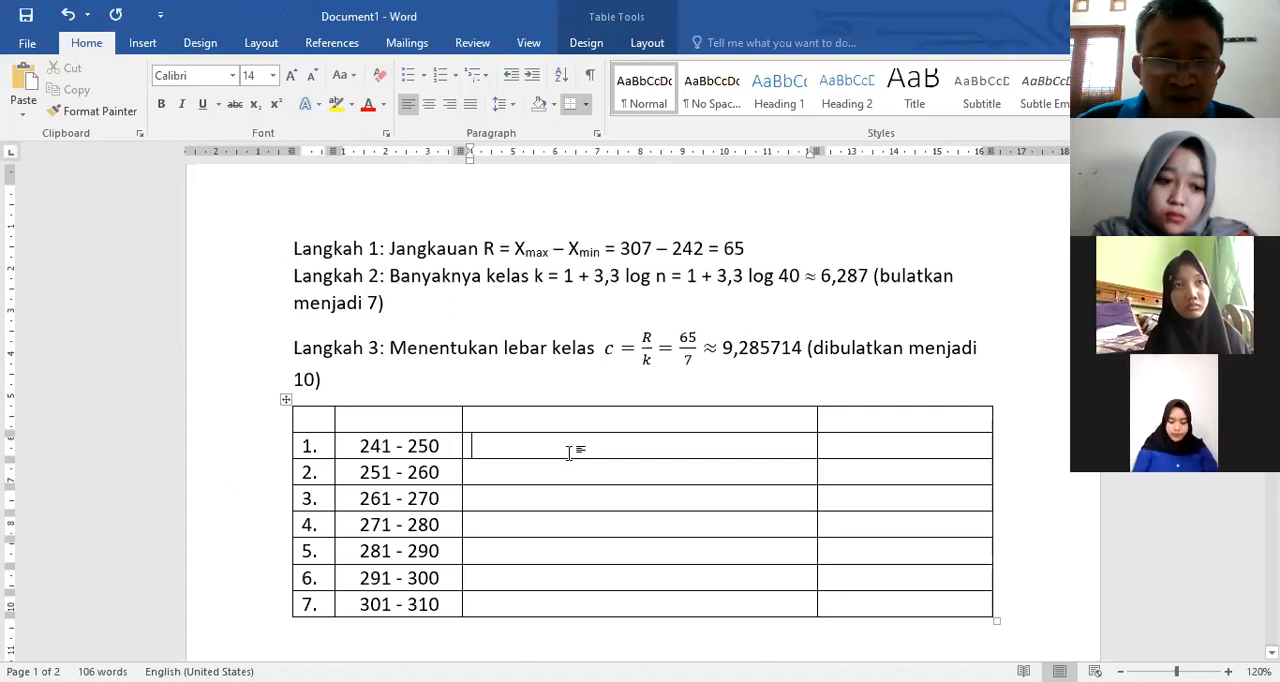
{"action": "type", "text": "1"}
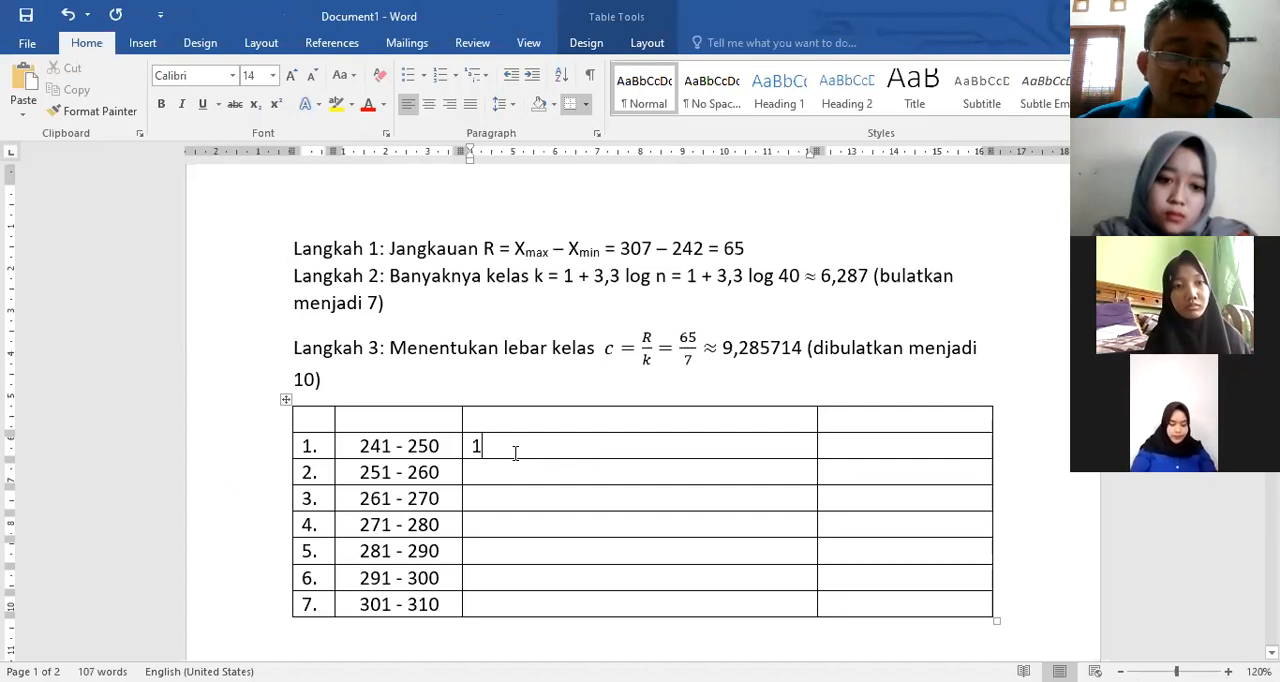
{"action": "key", "text": "Down"}
{"action": "type", "text": "1"}
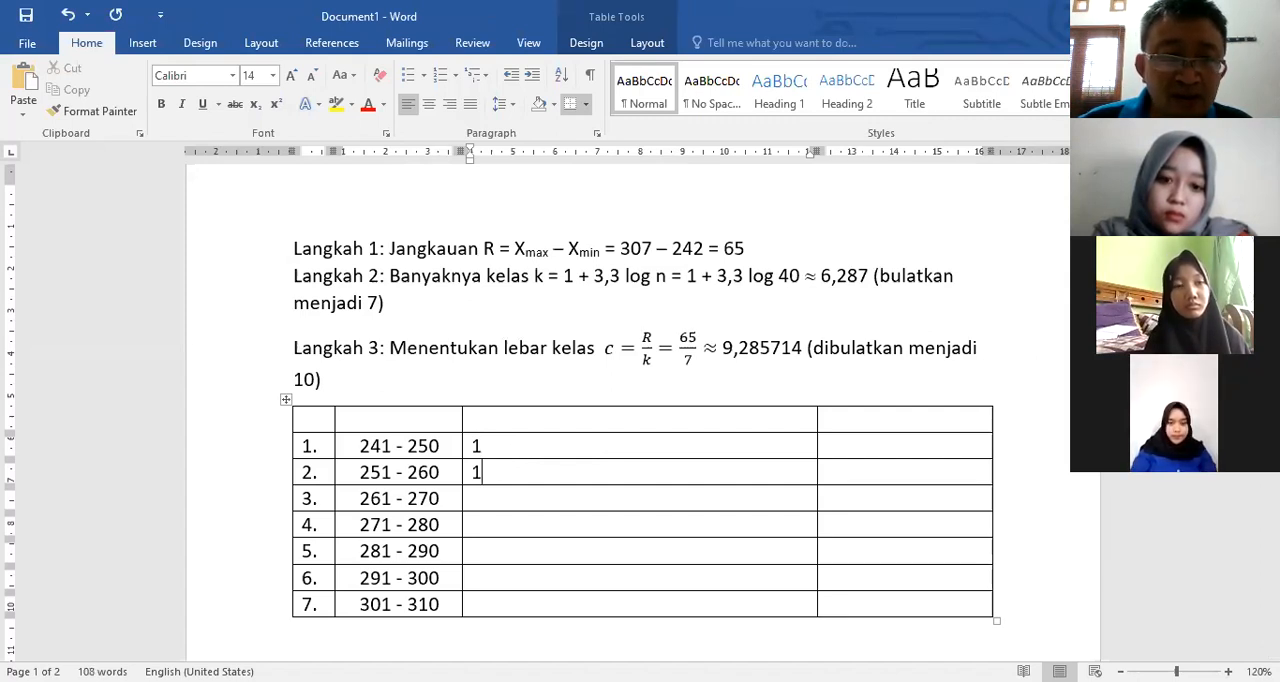
{"action": "key", "text": "Down"}
{"action": "type", "text": "1"}
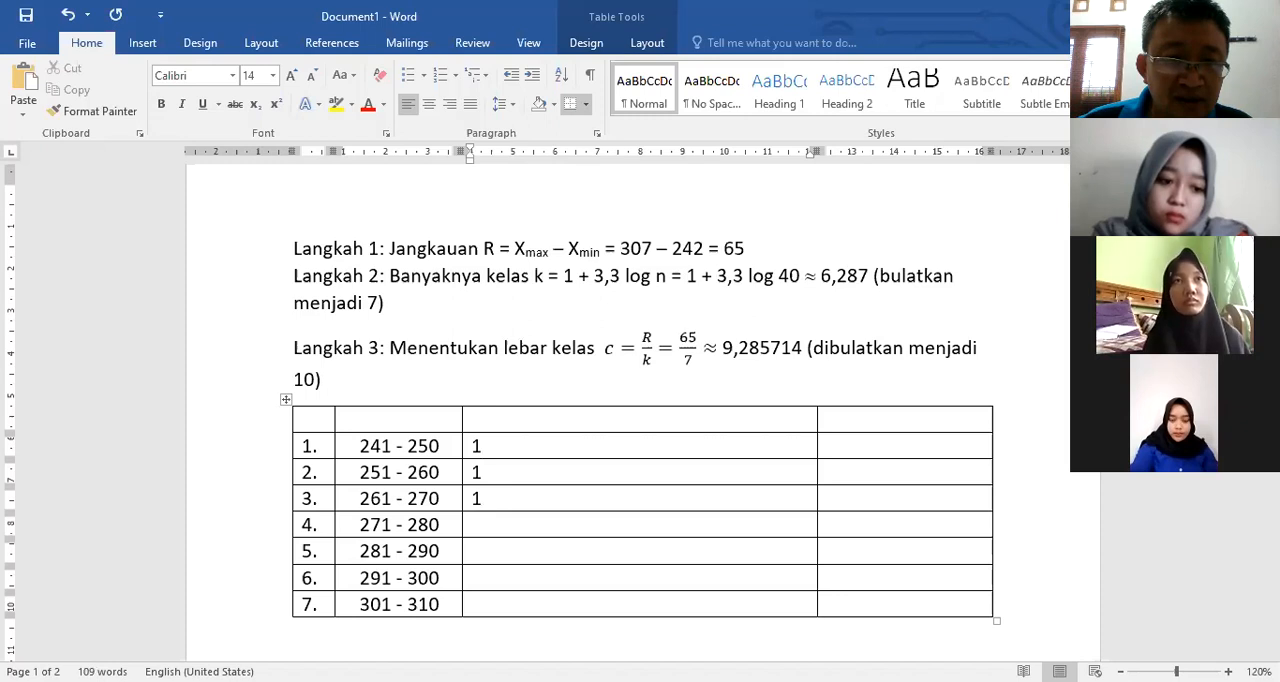
{"action": "left_click", "coordinate": [487, 534]}
{"action": "type", "text": "1"}
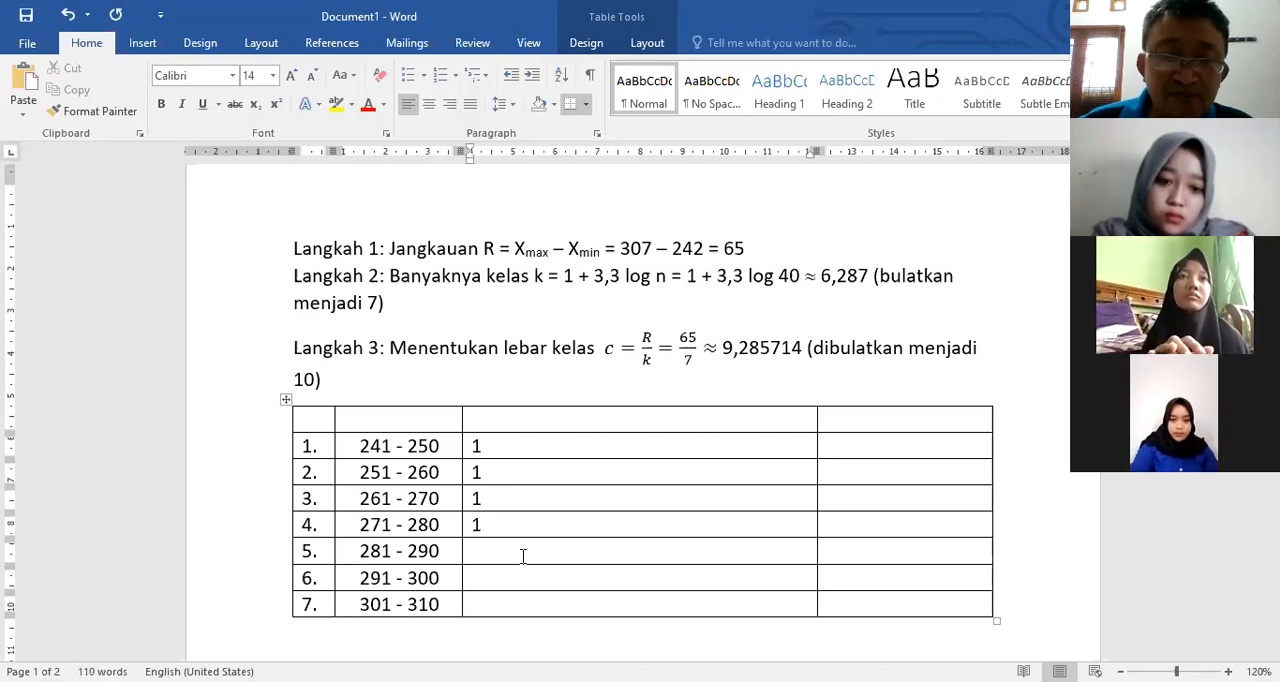
{"action": "key", "text": "Down"}
{"action": "type", "text": "1"}
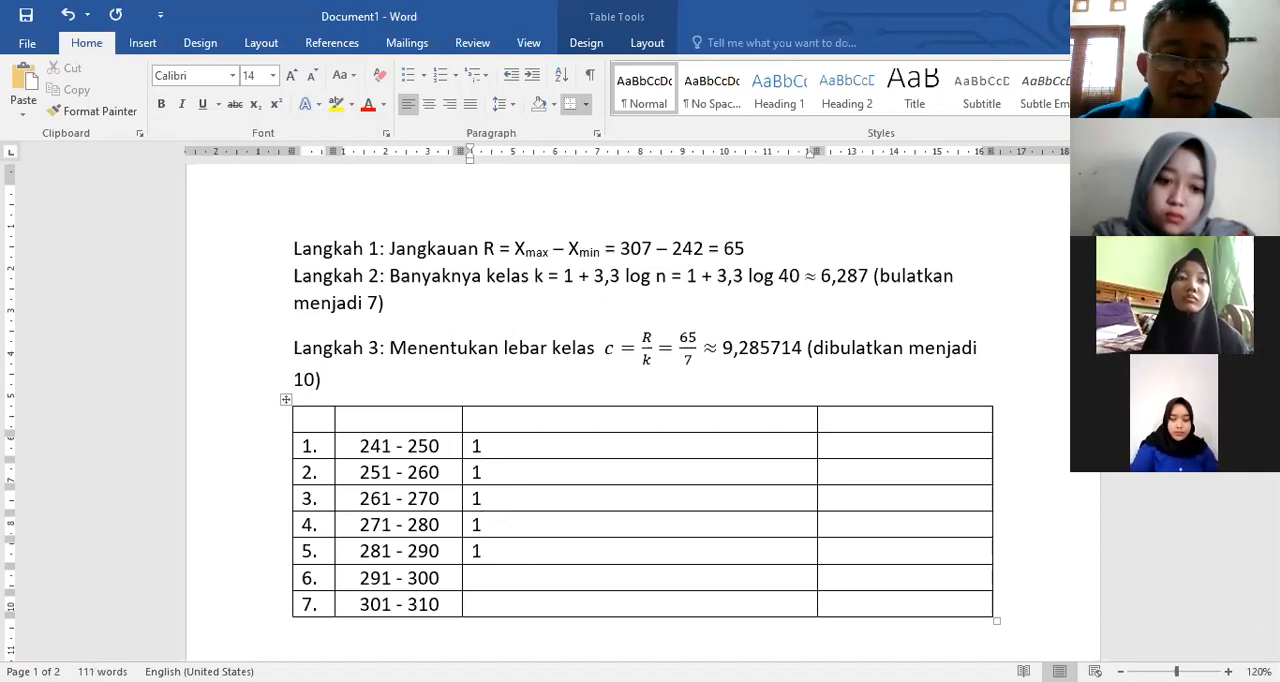
{"action": "left_click", "coordinate": [491, 584]}
{"action": "type", "text": "1"}
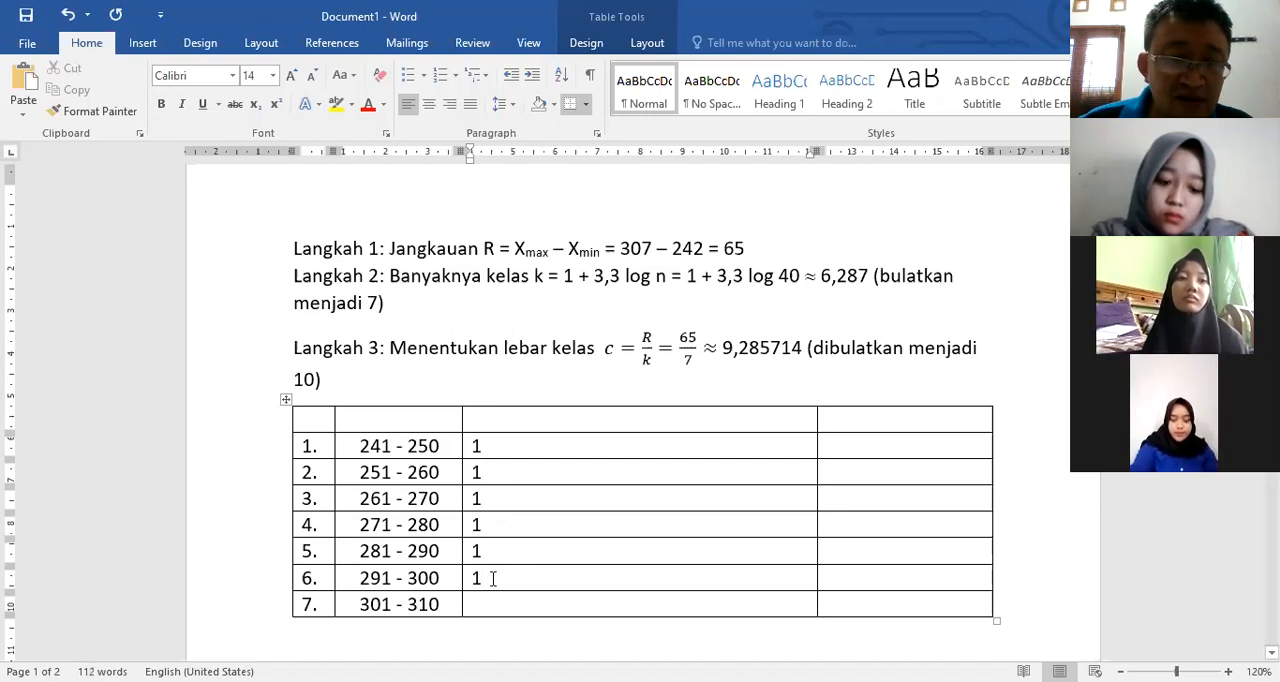
{"action": "left_click", "coordinate": [474, 604]}
{"action": "type", "text": "1"}
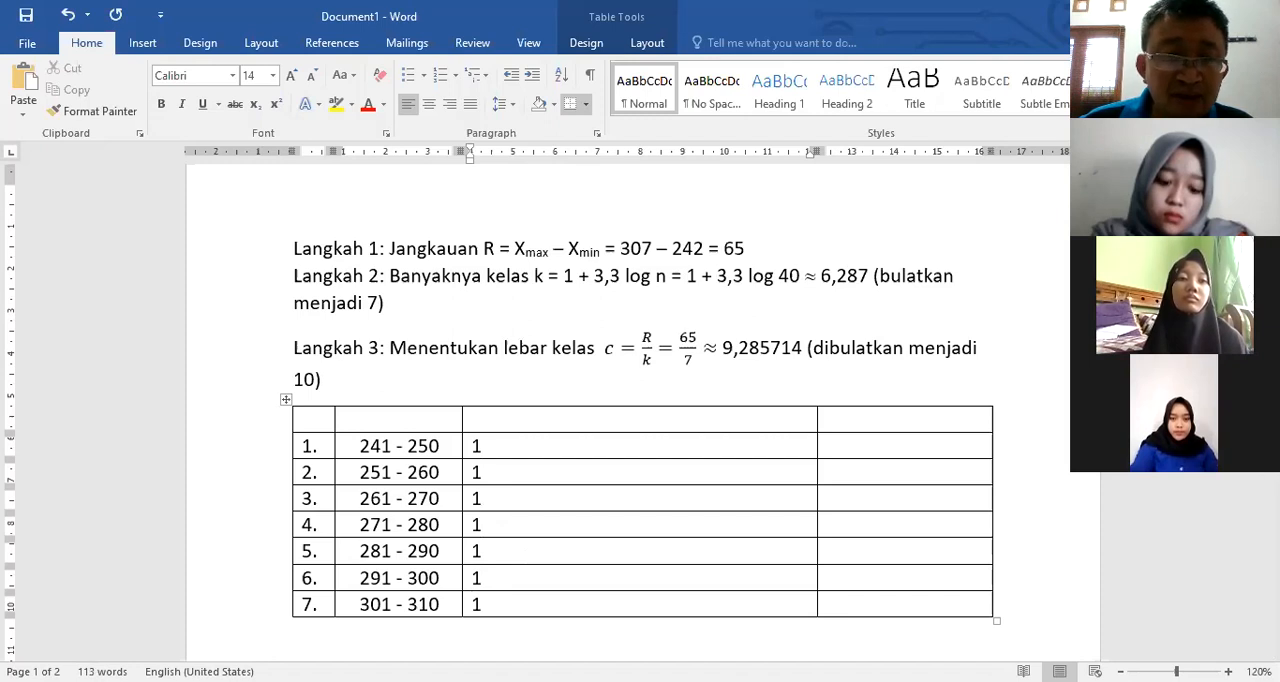
Step: Add a second tally mark to each of rows 1 to 7 so every tally cell reads 11
{"action": "left_click", "coordinate": [484, 446]}
{"action": "type", "text": "1"}
{"action": "left_click", "coordinate": [500, 474]}
{"action": "type", "text": "1"}
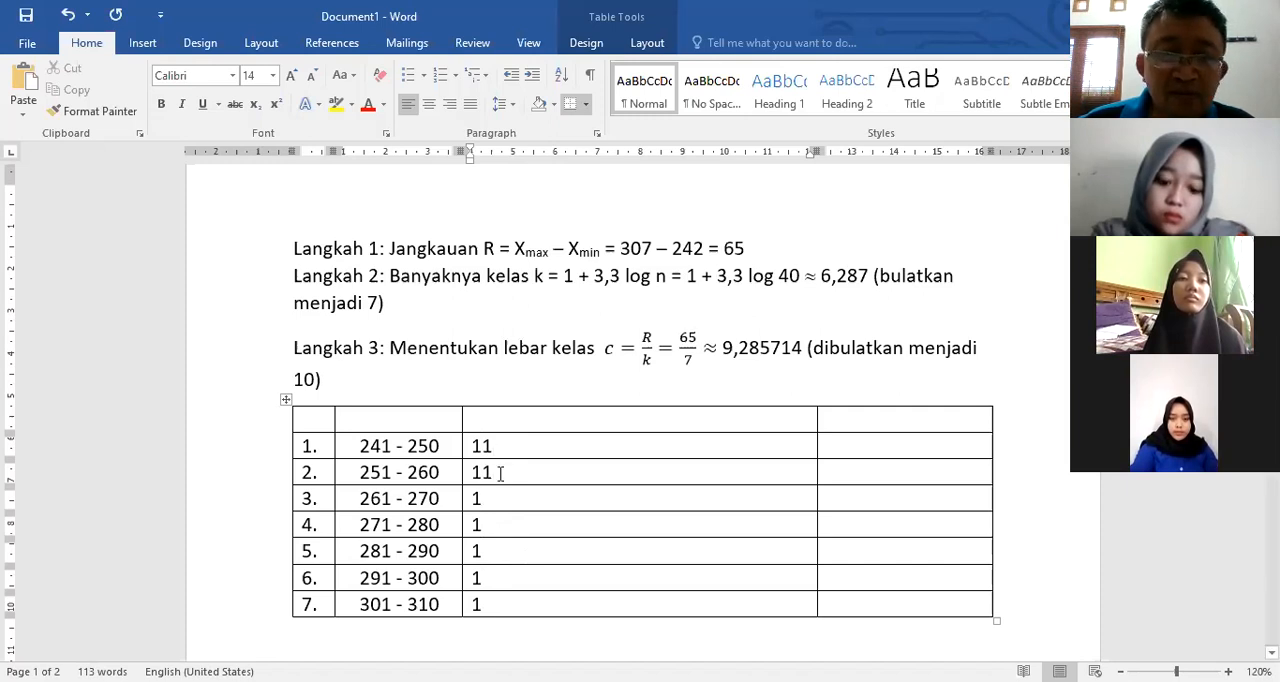
{"action": "left_click", "coordinate": [511, 500]}
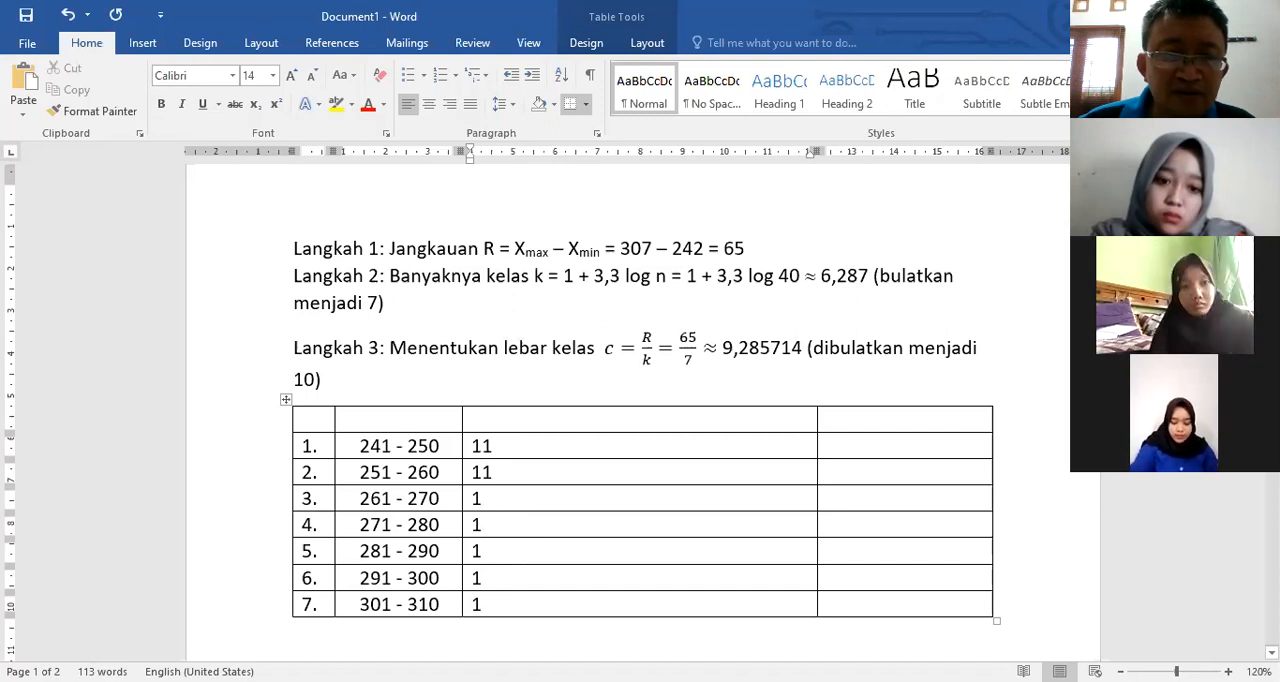
{"action": "type", "text": "1"}
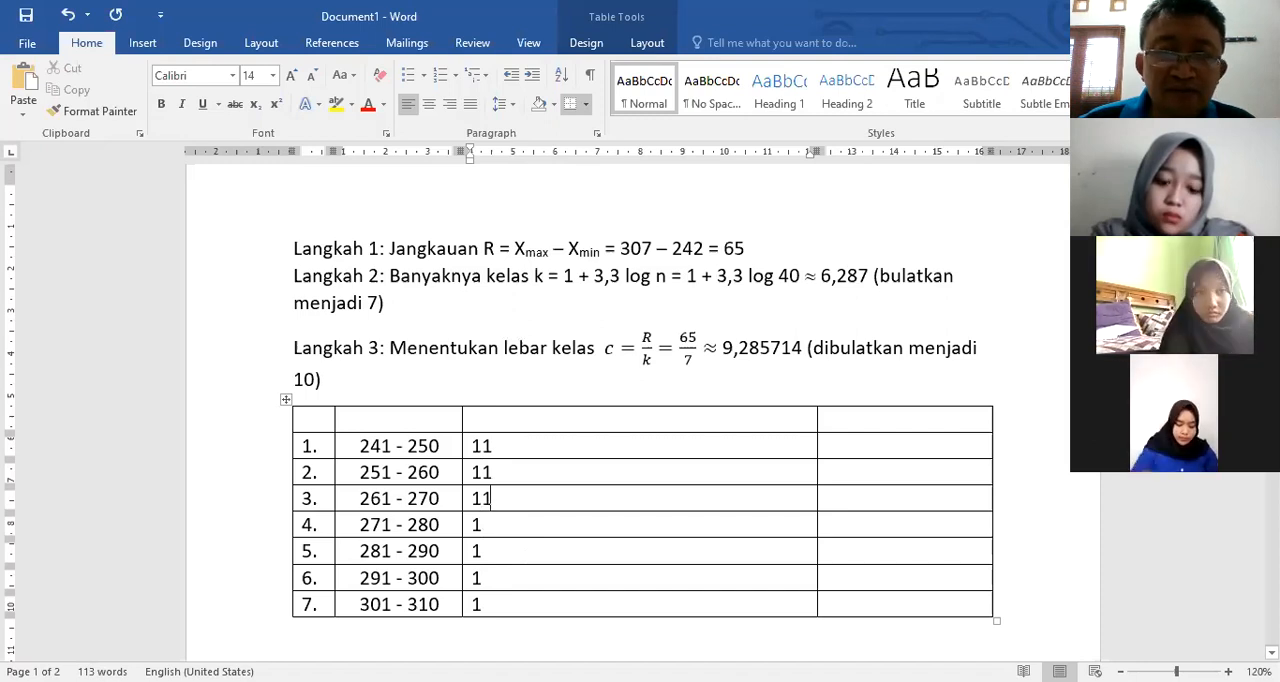
{"action": "left_click", "coordinate": [506, 529]}
{"action": "type", "text": "1"}
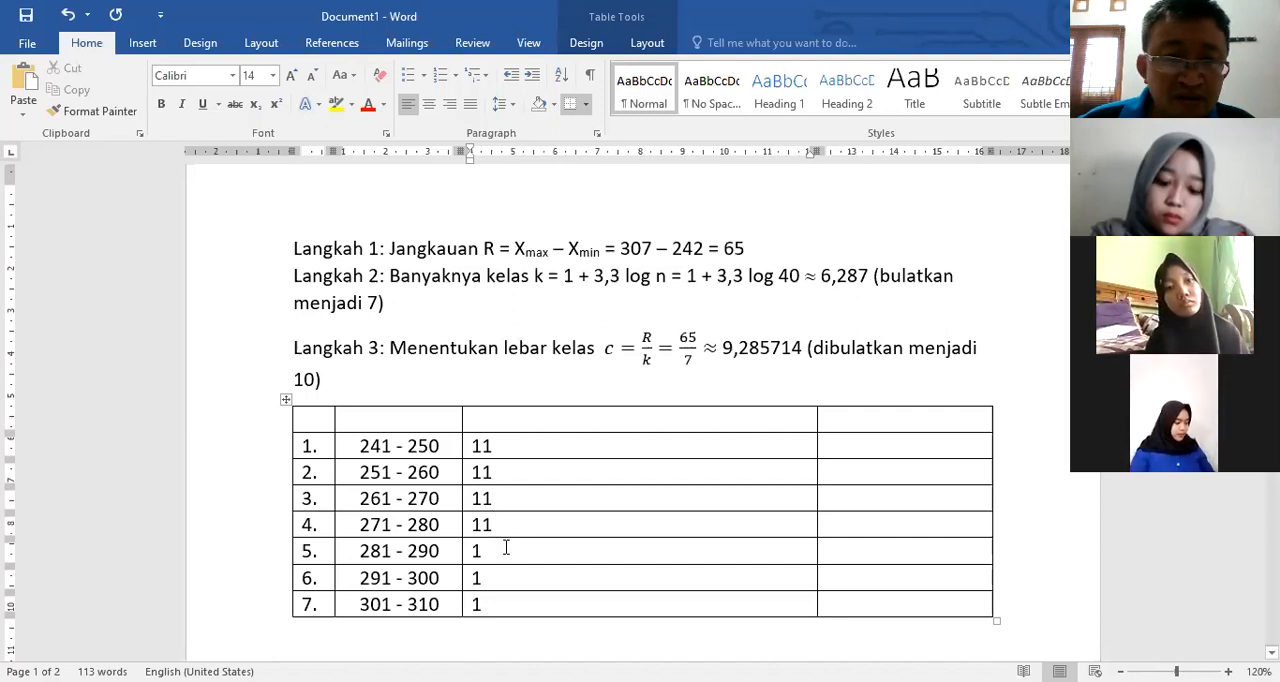
{"action": "left_click", "coordinate": [515, 547]}
{"action": "type", "text": "1"}
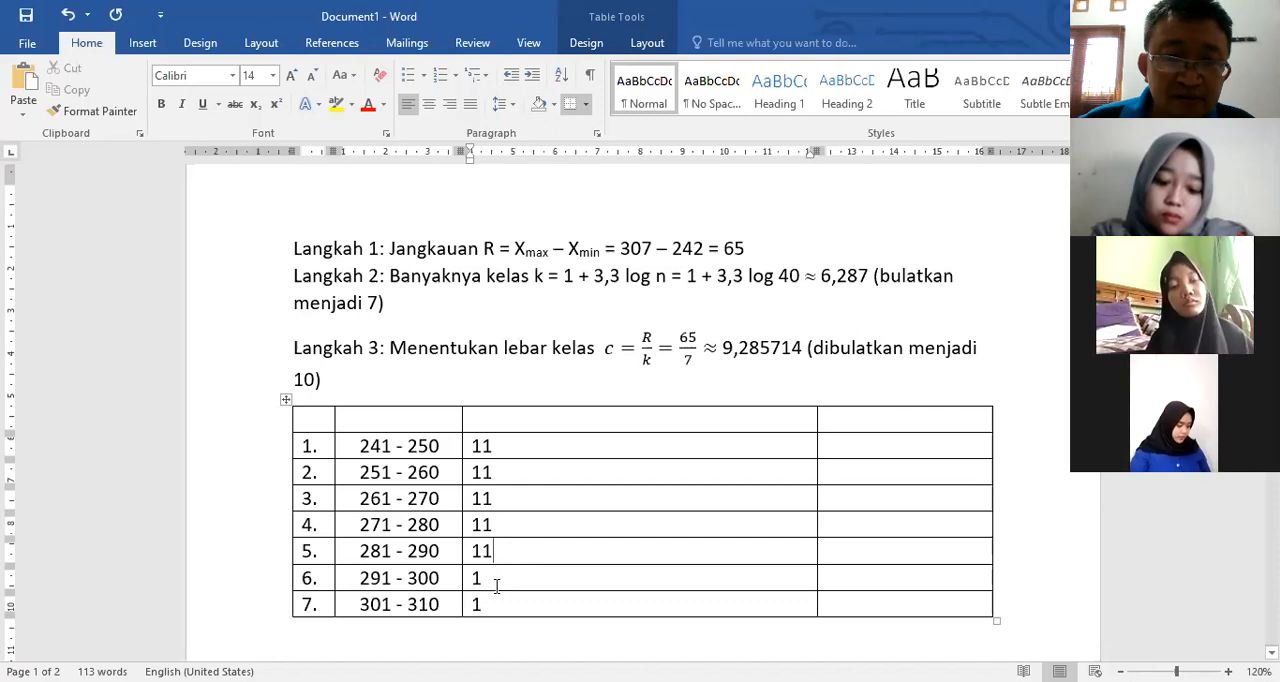
{"action": "left_click", "coordinate": [528, 569]}
{"action": "type", "text": "1"}
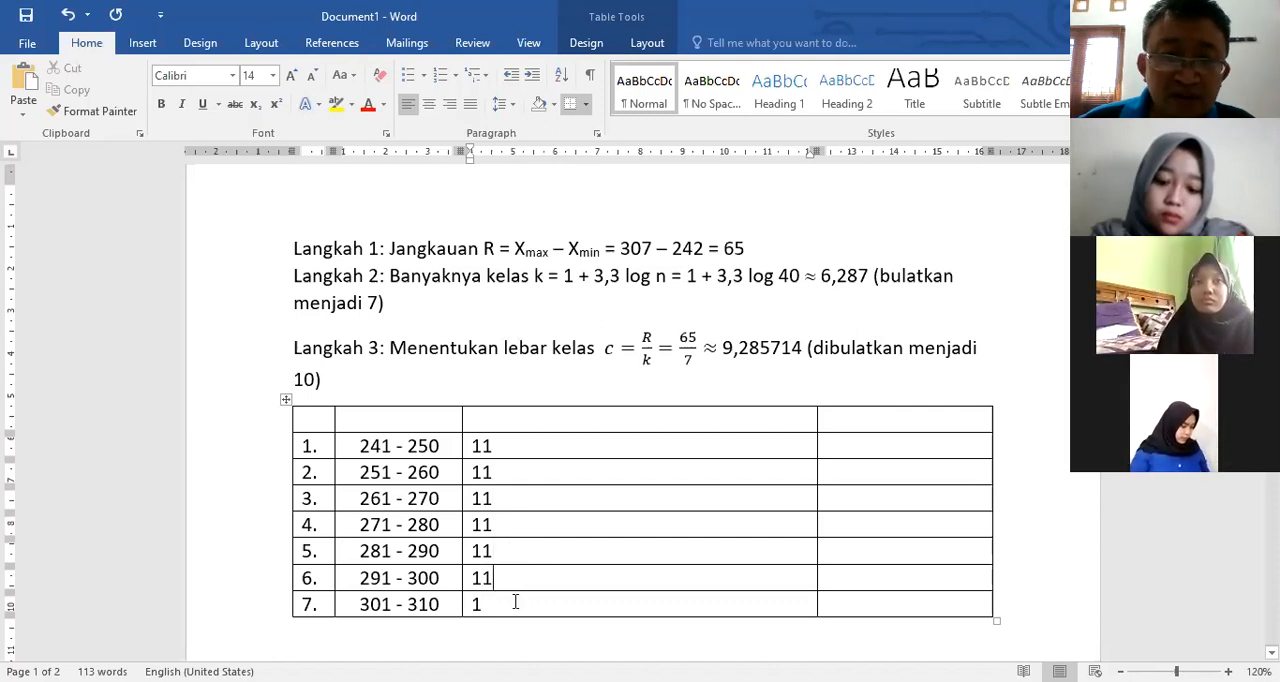
{"action": "left_click", "coordinate": [511, 599]}
{"action": "type", "text": "1"}
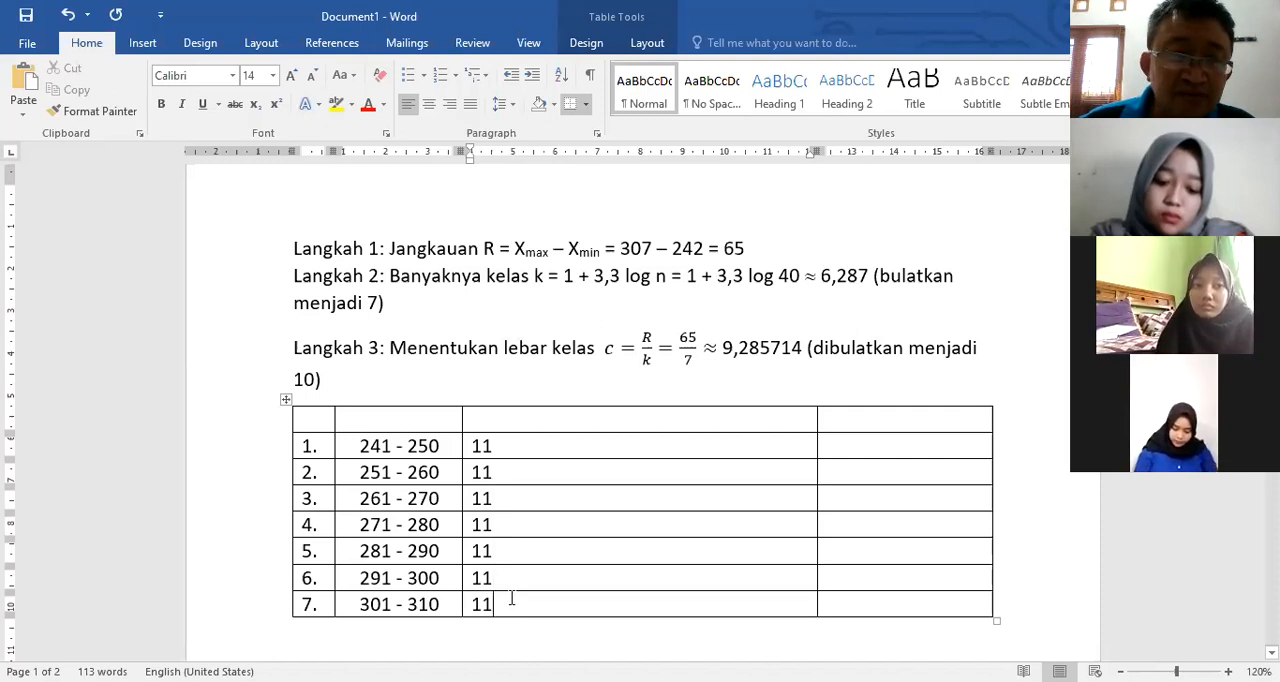
Step: Add a third tally mark to each of rows 1 to 7 so every tally cell reads 111
{"action": "left_click", "coordinate": [509, 446]}
{"action": "type", "text": "1"}
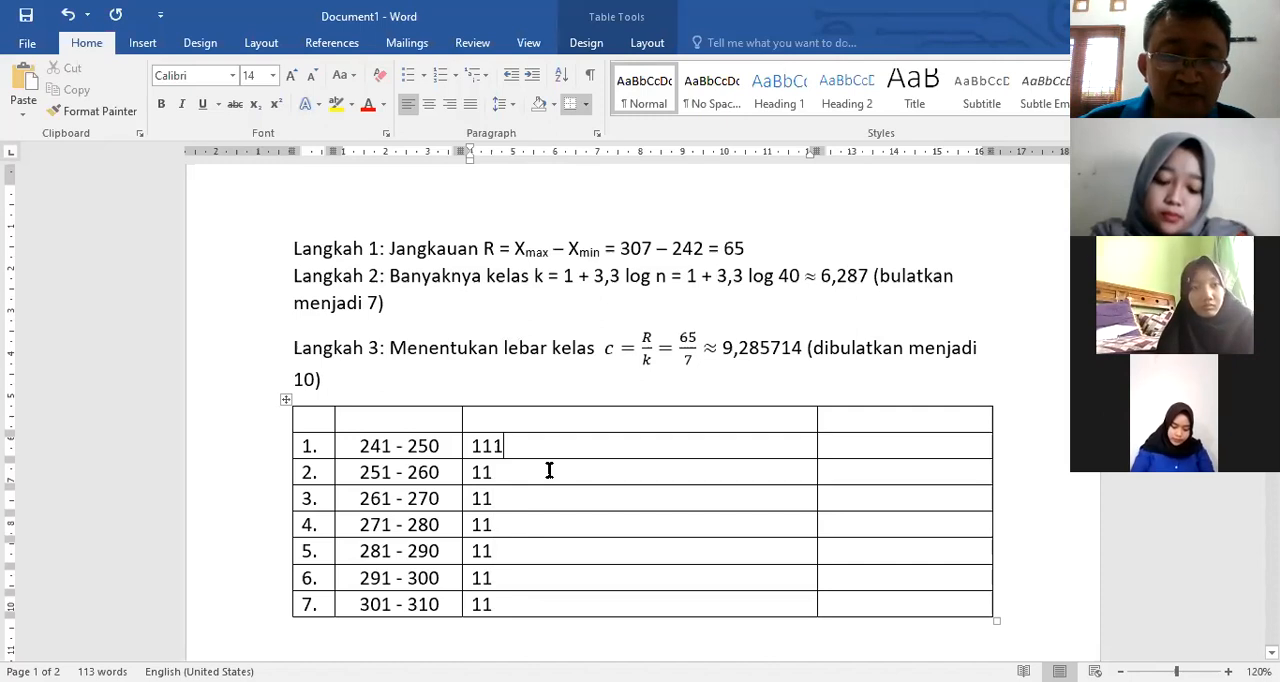
{"action": "left_click", "coordinate": [550, 467]}
{"action": "type", "text": "1"}
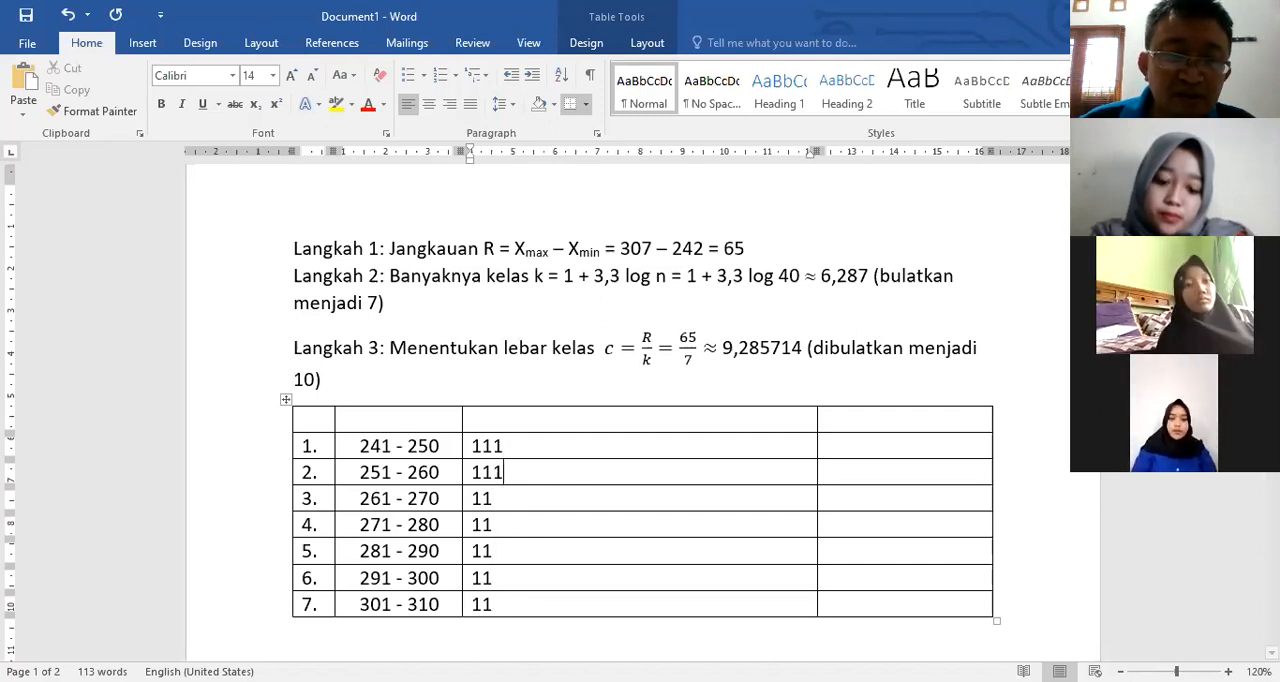
{"action": "left_click", "coordinate": [523, 497]}
{"action": "type", "text": "1"}
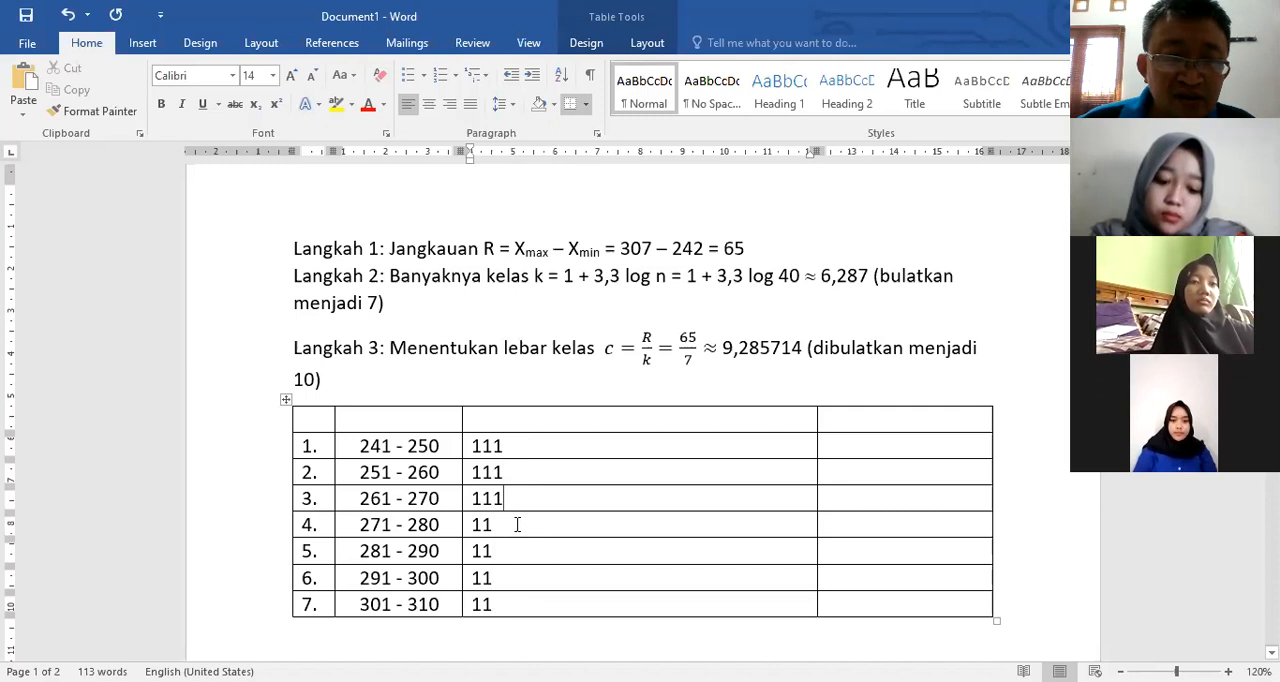
{"action": "left_click", "coordinate": [522, 525]}
{"action": "type", "text": "1"}
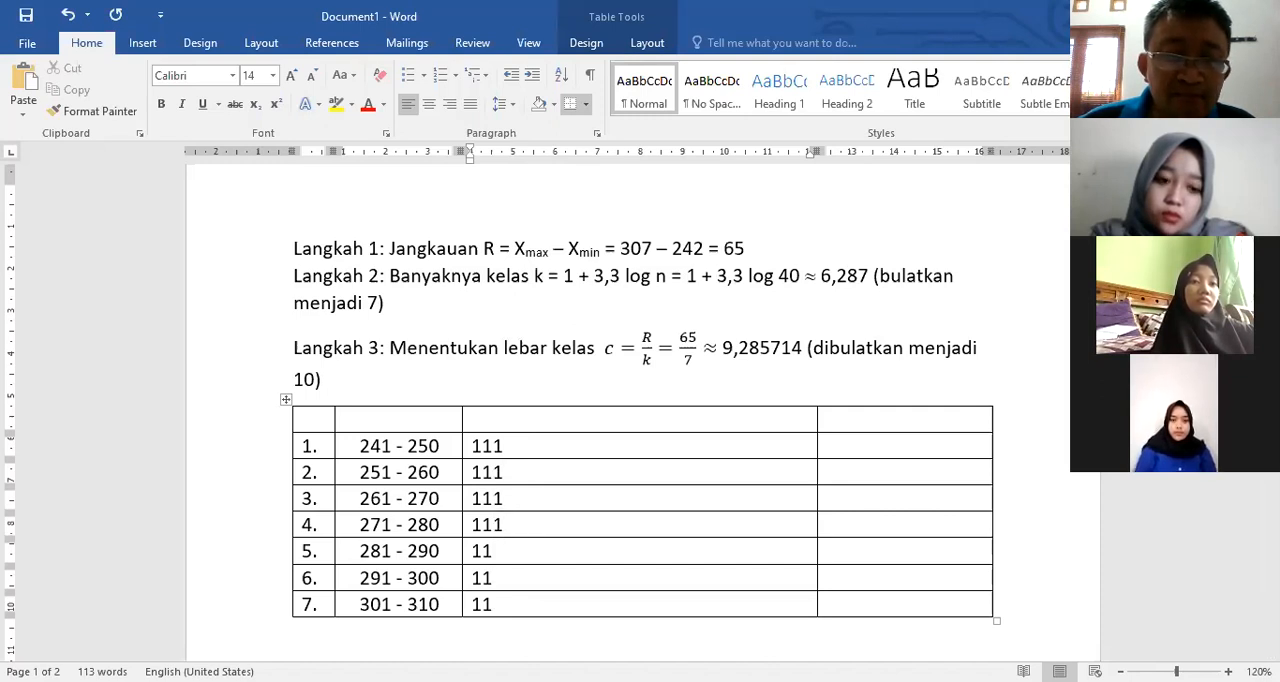
{"action": "left_click", "coordinate": [519, 554]}
{"action": "type", "text": "1"}
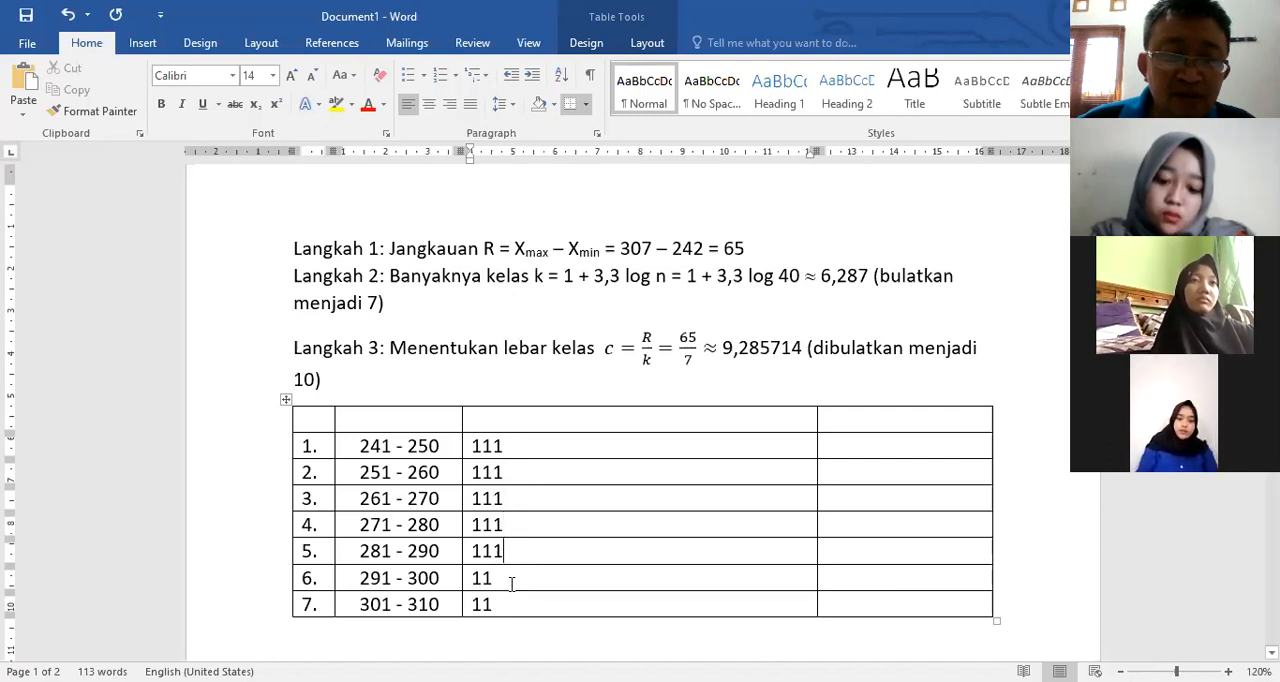
{"action": "left_click", "coordinate": [511, 580]}
{"action": "type", "text": "1"}
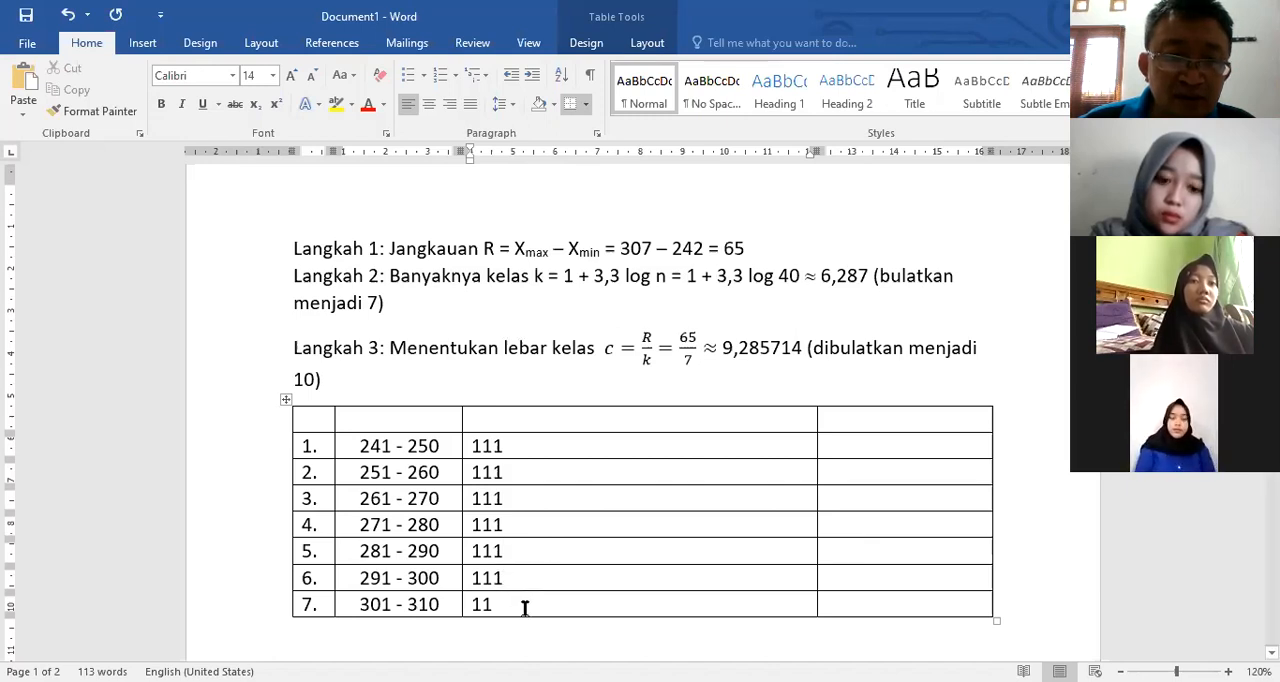
{"action": "type", "text": "1"}
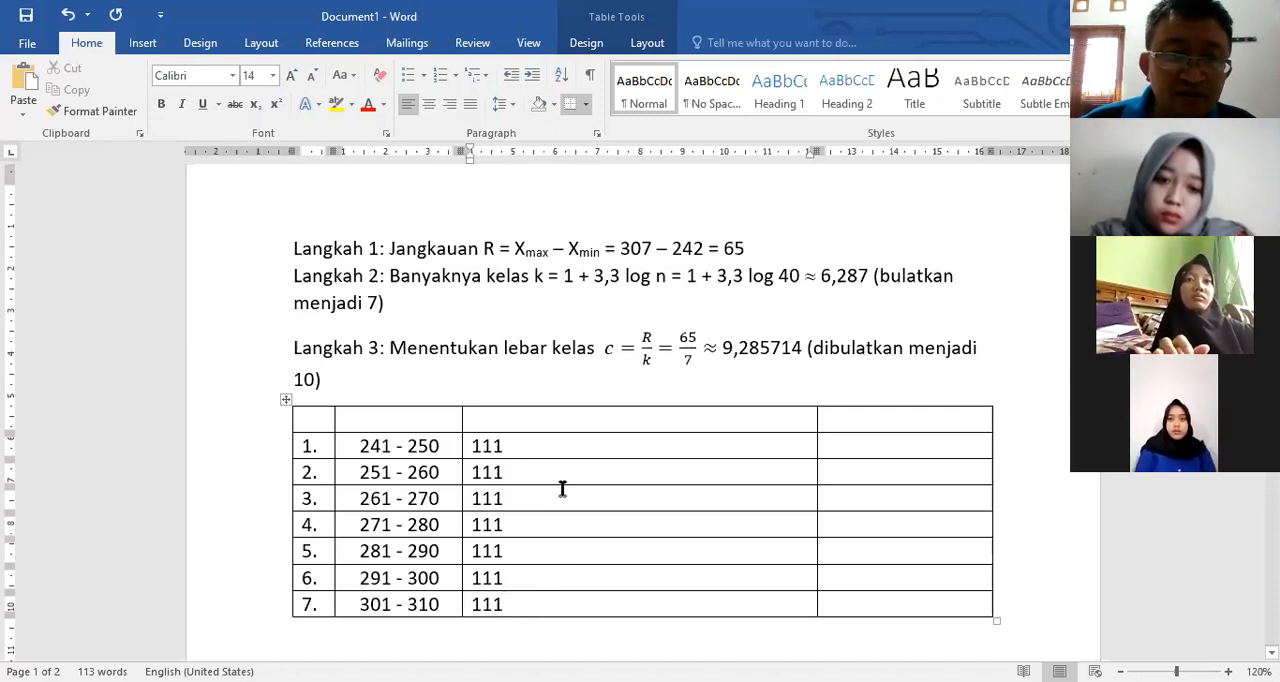
{"action": "type", "text": "1"}
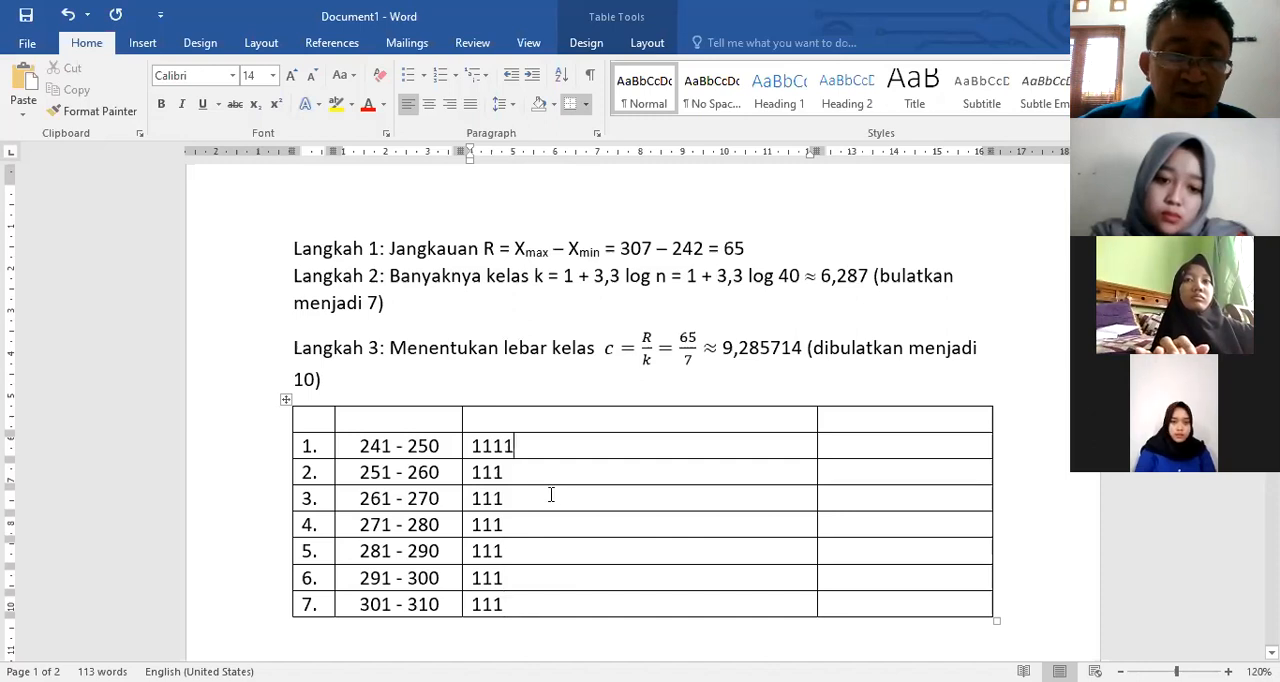
Step: Add a fourth tally mark to each of rows 1 to 6 so those tally cells read 1111
{"action": "key", "text": "Down"}
{"action": "type", "text": "1"}
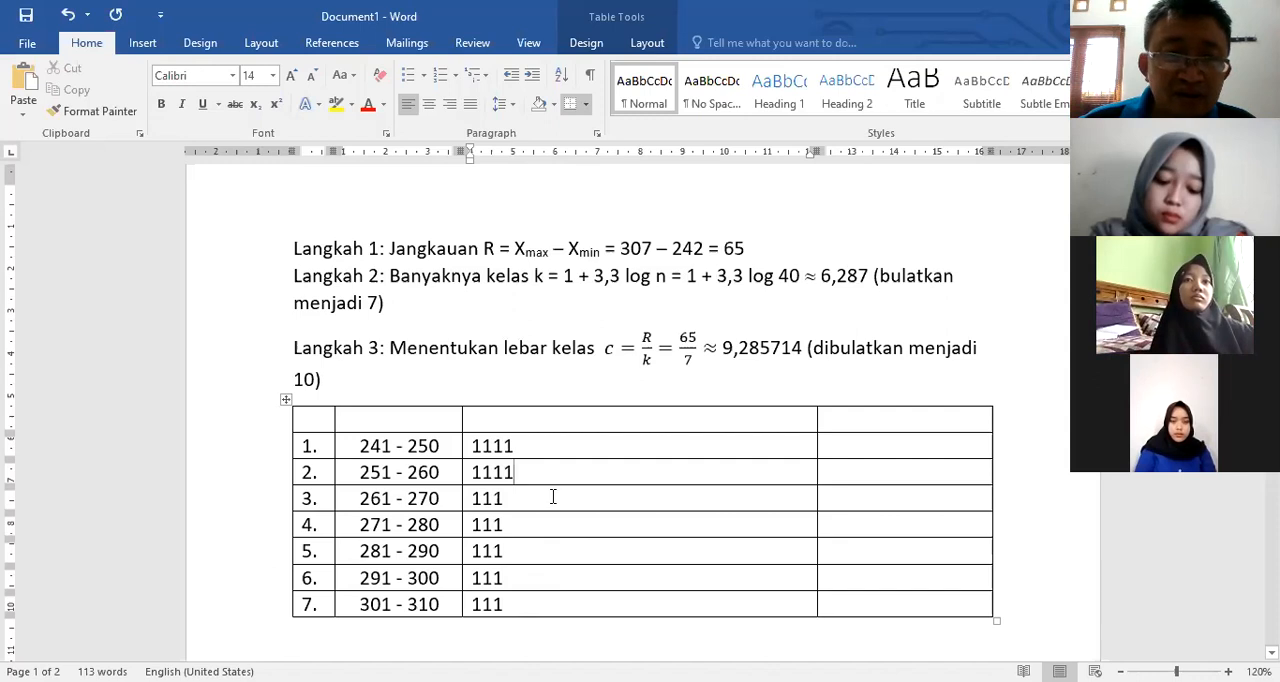
{"action": "key", "text": "Down"}
{"action": "type", "text": "1"}
{"action": "left_click", "coordinate": [538, 530]}
{"action": "type", "text": "1"}
{"action": "left_click", "coordinate": [538, 560]}
{"action": "type", "text": "1"}
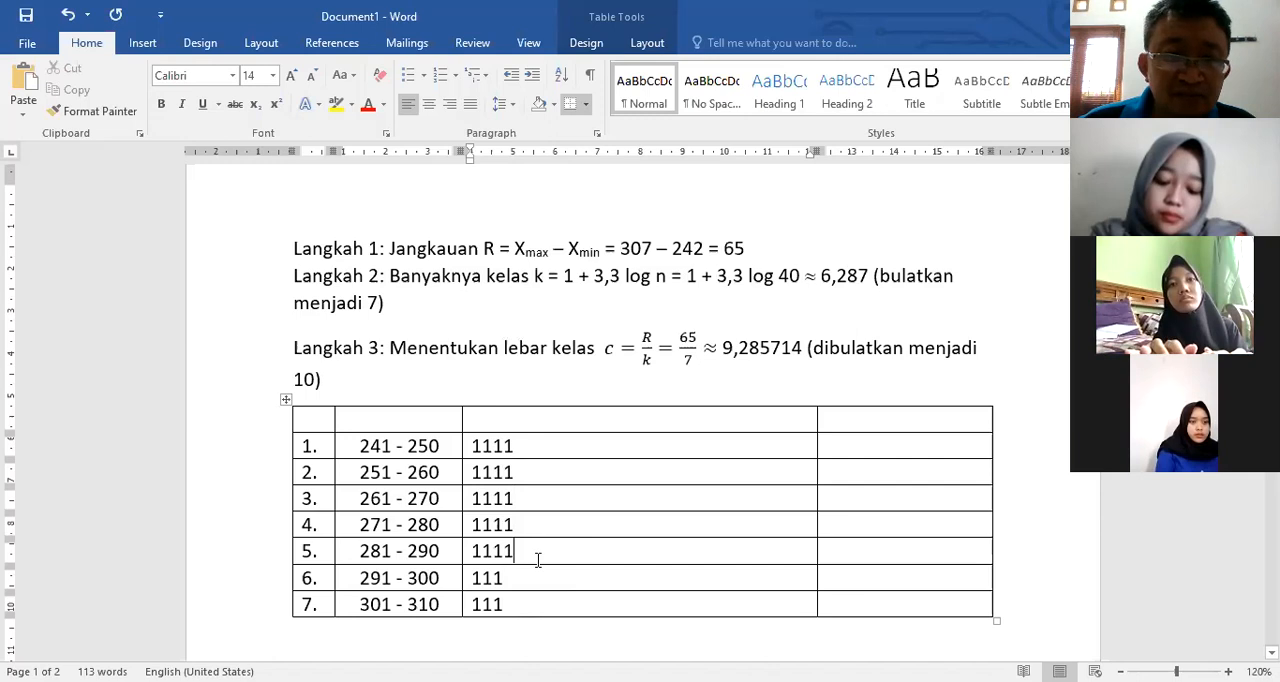
{"action": "left_click", "coordinate": [504, 578]}
{"action": "type", "text": "1"}
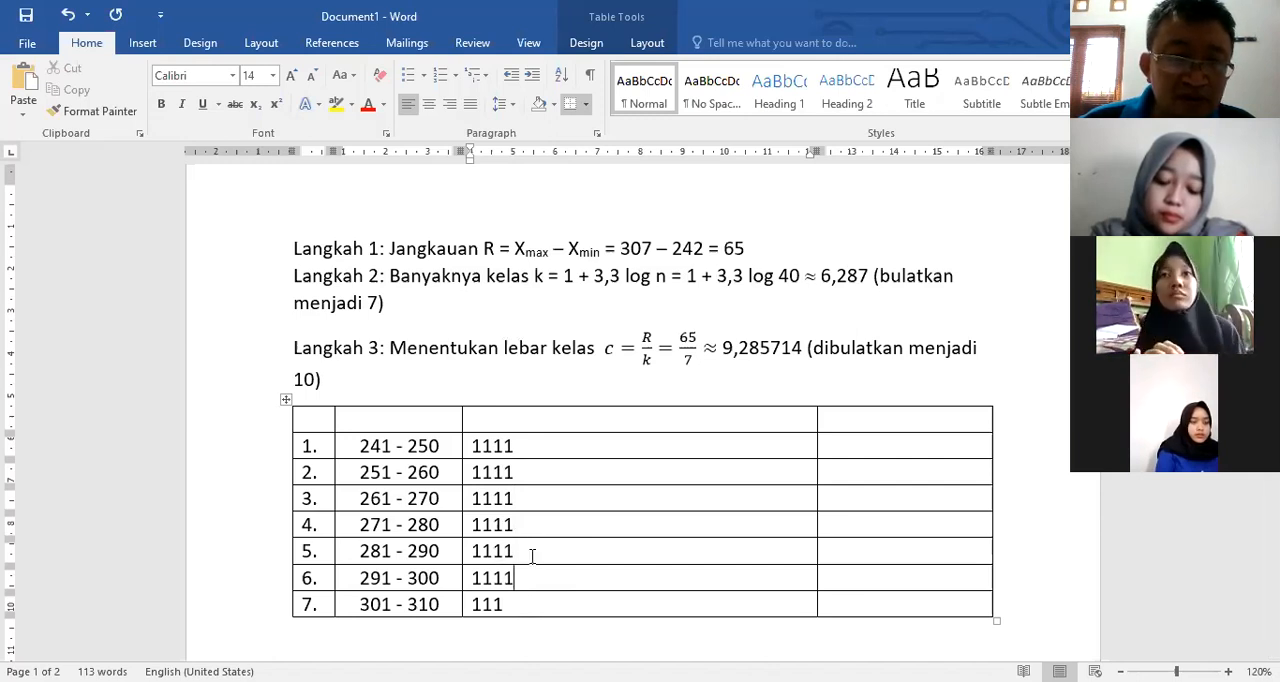
Step: Add a fifth tally mark, written as 1, to each of rows 1 to 4 so they read 11111
{"action": "left_click", "coordinate": [551, 447]}
{"action": "type", "text": "1"}
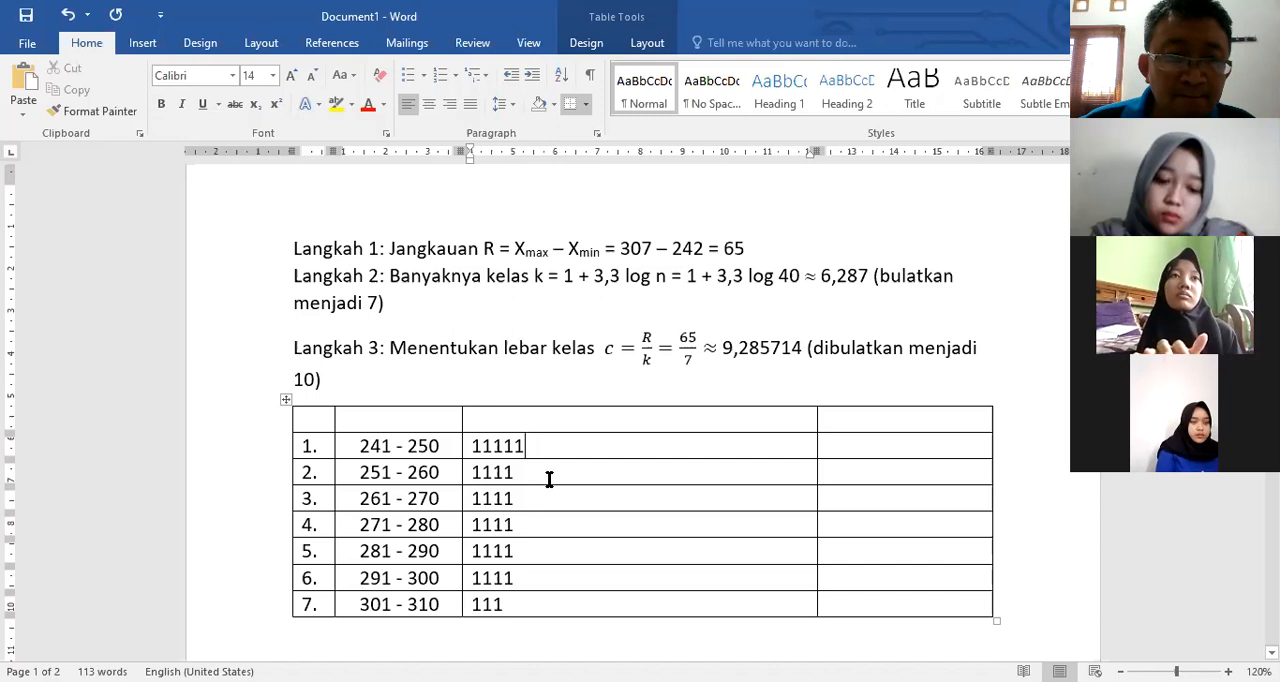
{"action": "left_click", "coordinate": [549, 477]}
{"action": "type", "text": "1"}
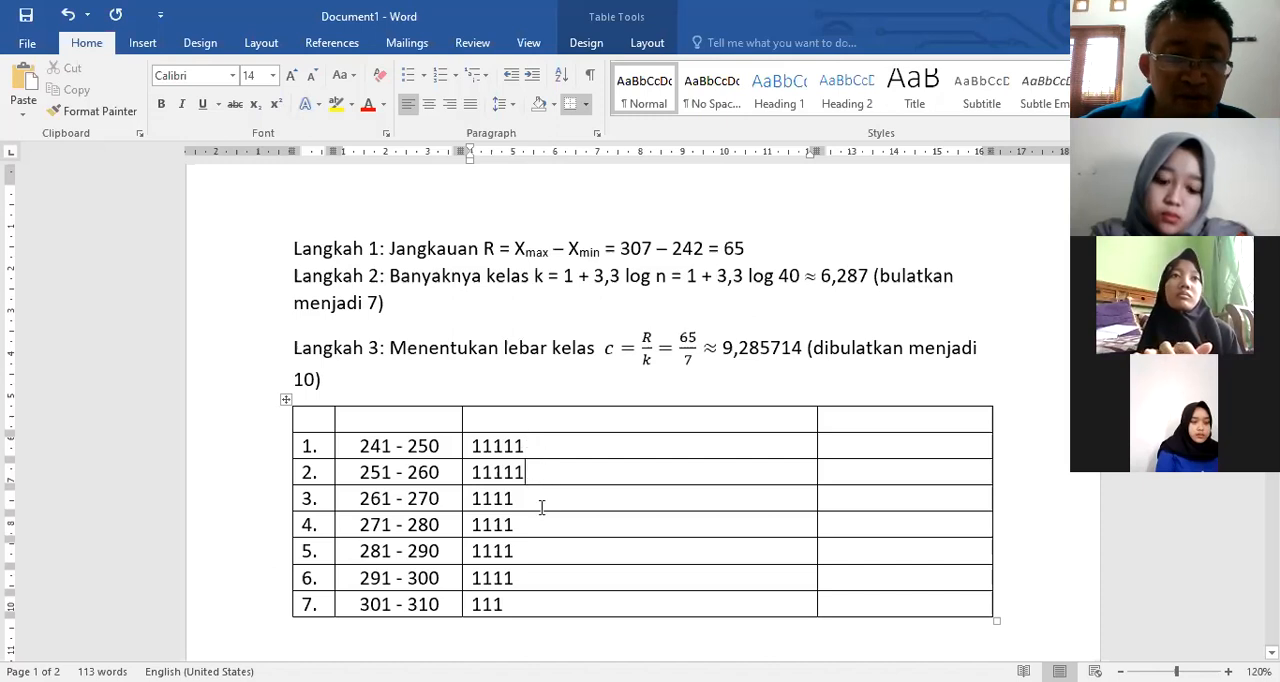
{"action": "key", "text": "Down"}
{"action": "type", "text": "1"}
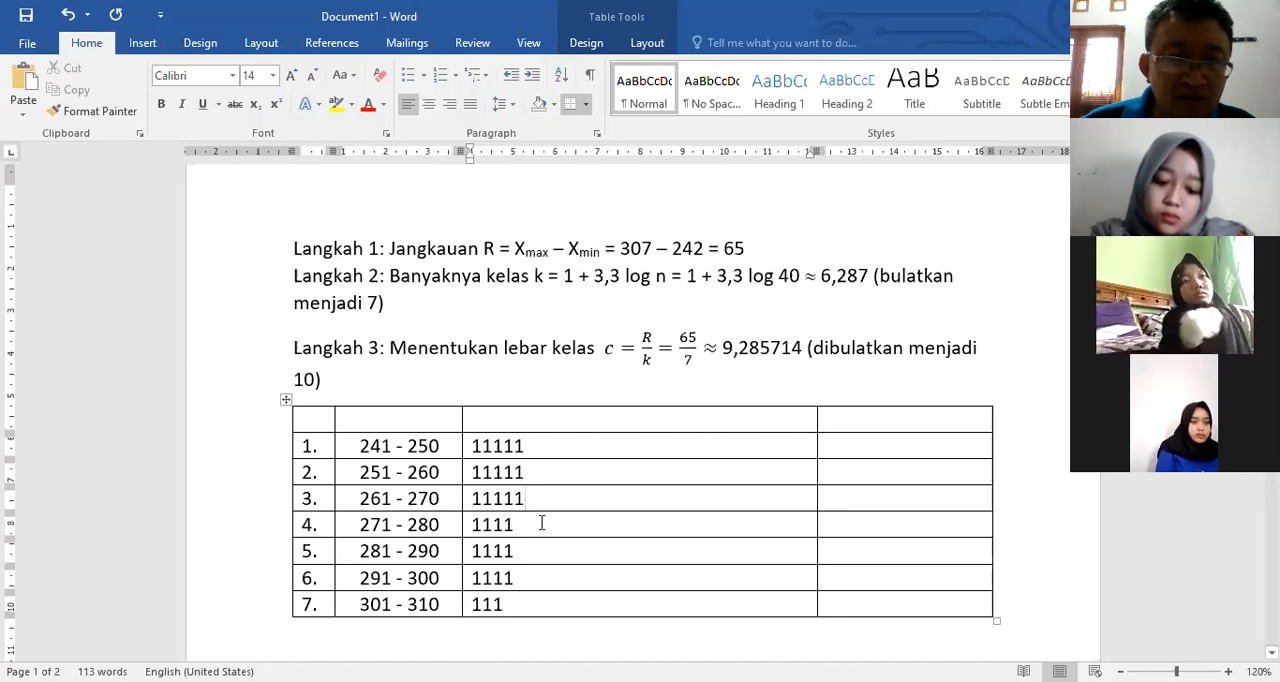
{"action": "key", "text": "Down"}
{"action": "type", "text": "1"}
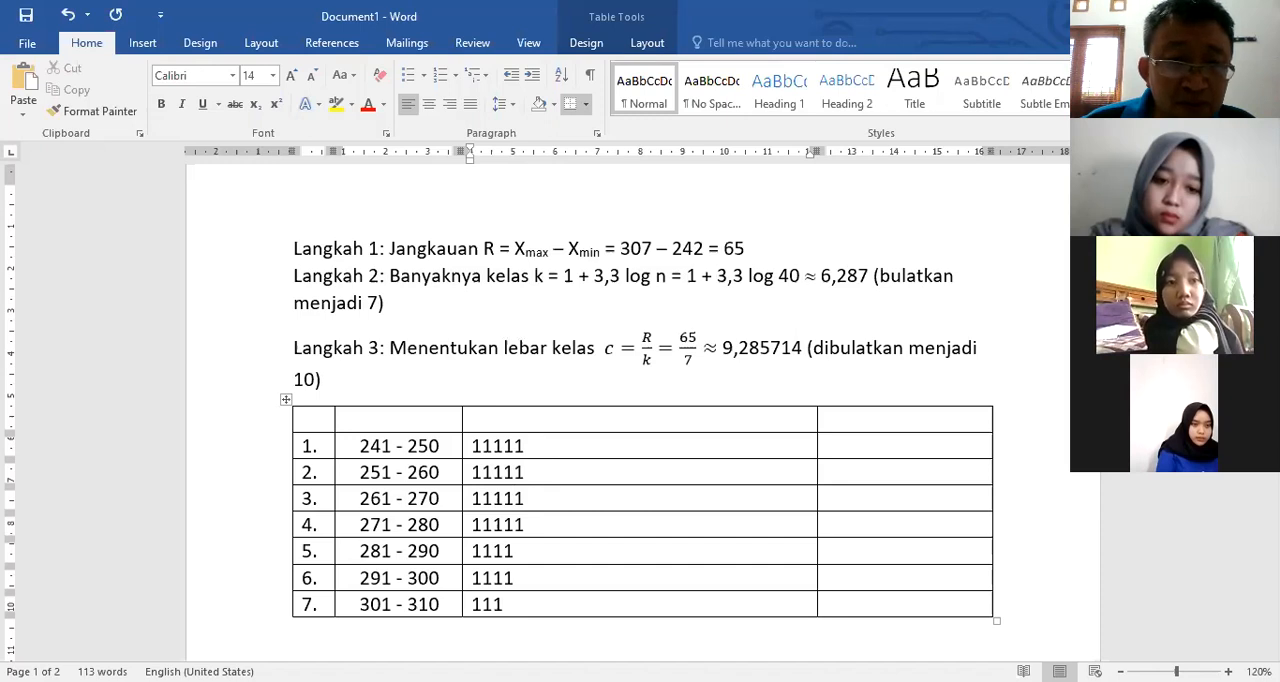
Step: Replace the fifth tally mark in rows 1 to 4 with the digit 5 so those cells read 11115
{"action": "left_click", "coordinate": [547, 443]}
{"action": "key", "text": "BackSpace"}
{"action": "type", "text": "5"}
{"action": "key", "text": "Down"}
{"action": "key", "text": "BackSpace"}
{"action": "type", "text": "5"}
{"action": "key", "text": "Down"}
{"action": "key", "text": "BackSpace"}
{"action": "type", "text": "5"}
{"action": "left_click", "coordinate": [541, 524]}
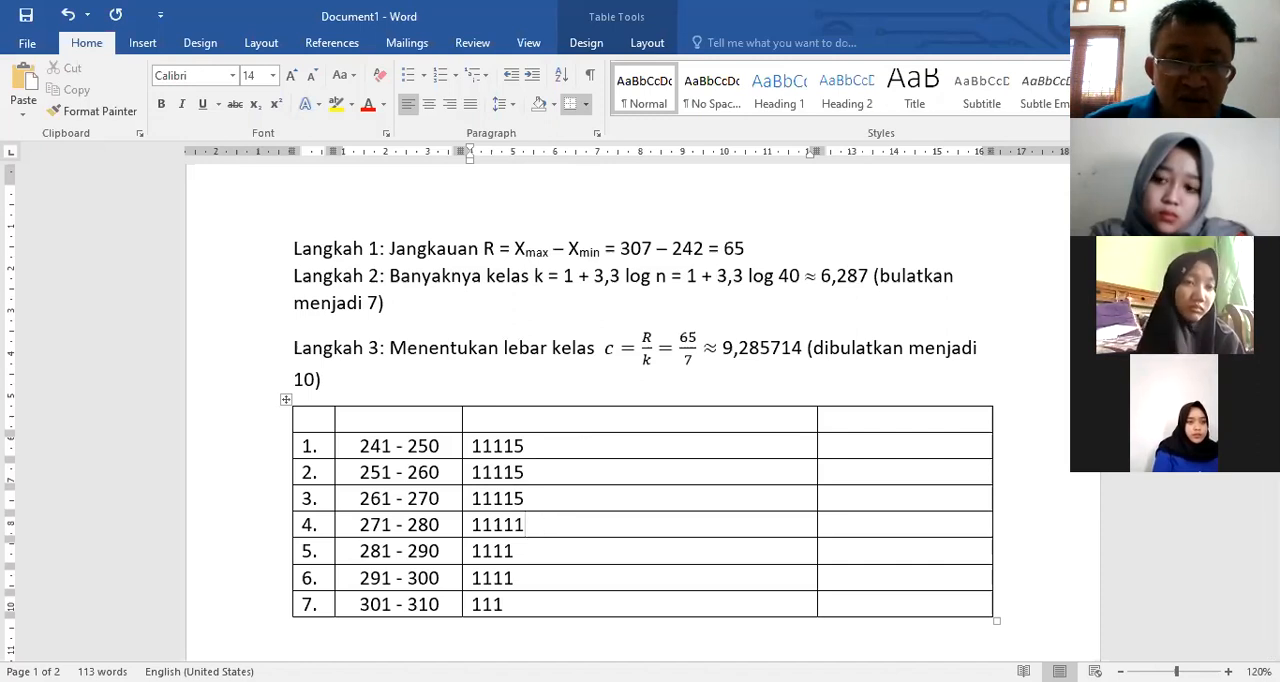
{"action": "key", "text": "BackSpace"}
{"action": "type", "text": "5"}
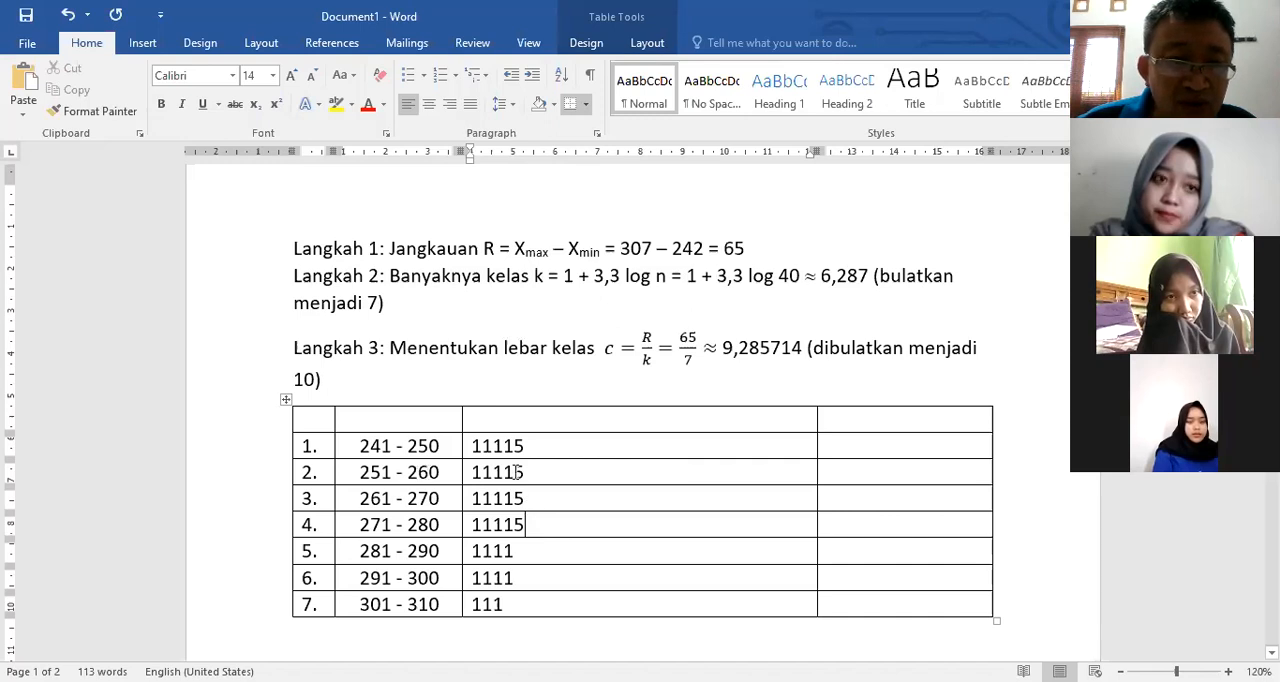
Step: Append a sixth tally mark, written as 1, to rows 2, 3 and 4 so they read 111151
{"action": "type", "text": "1"}
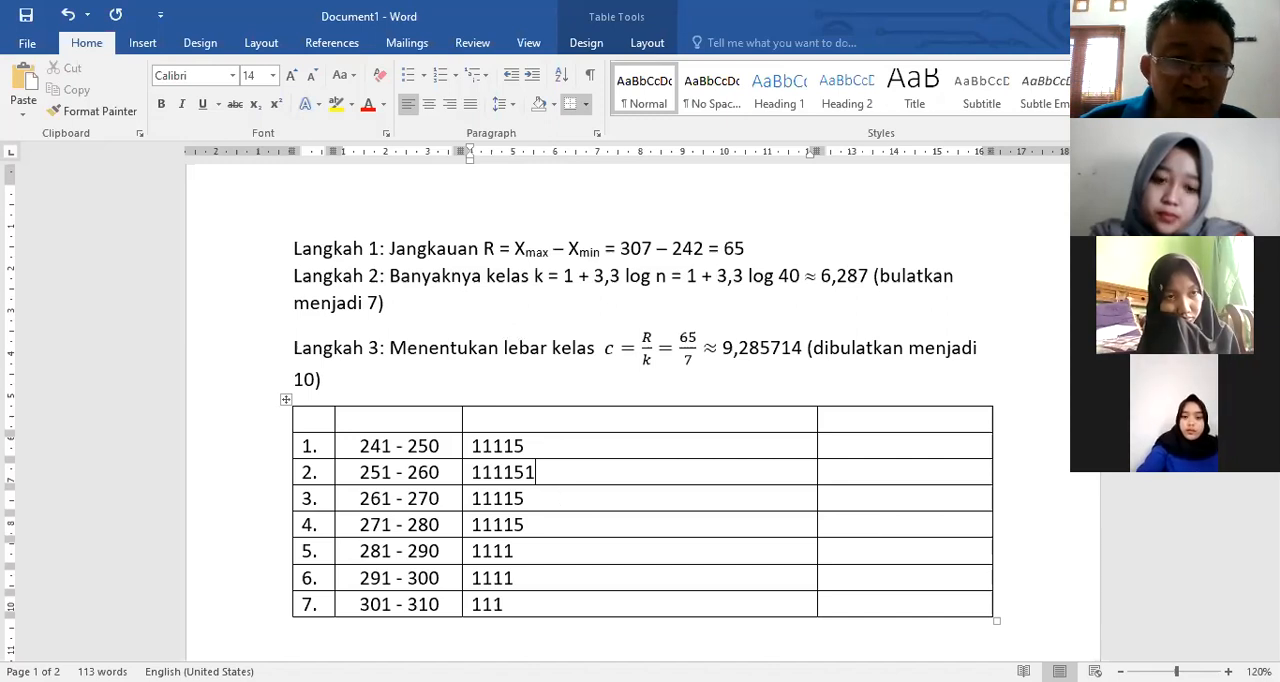
{"action": "type", "text": "1"}
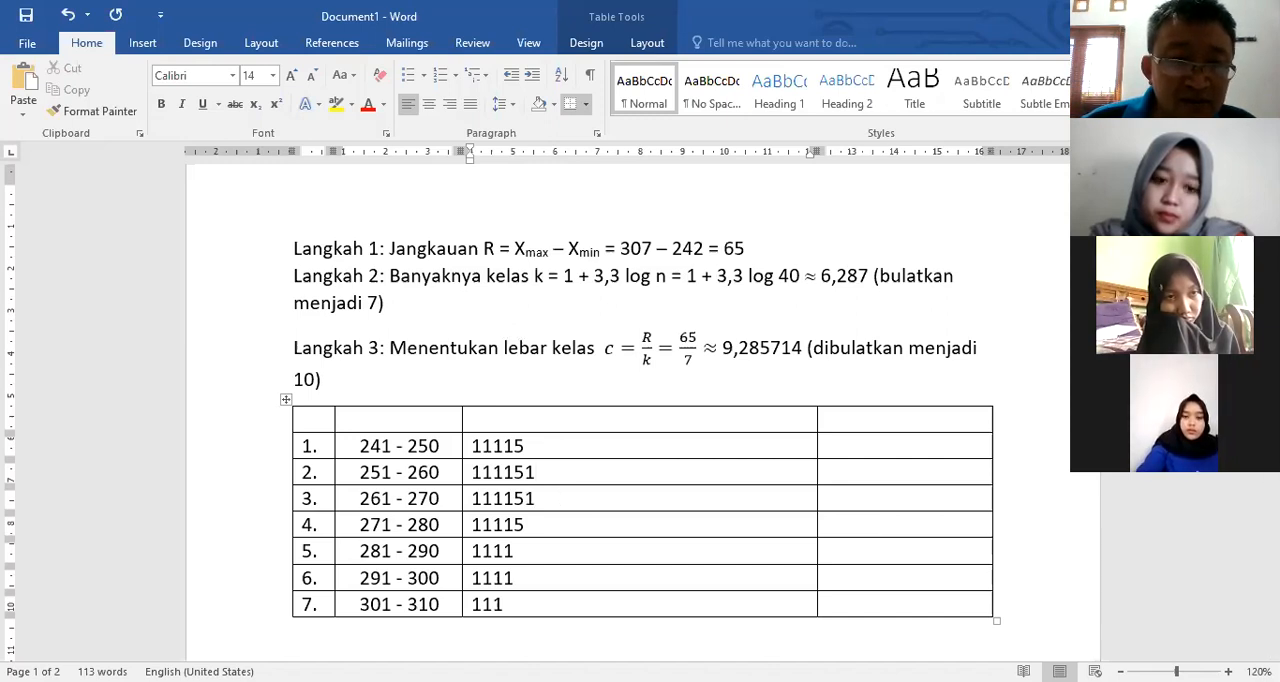
{"action": "type", "text": "1"}
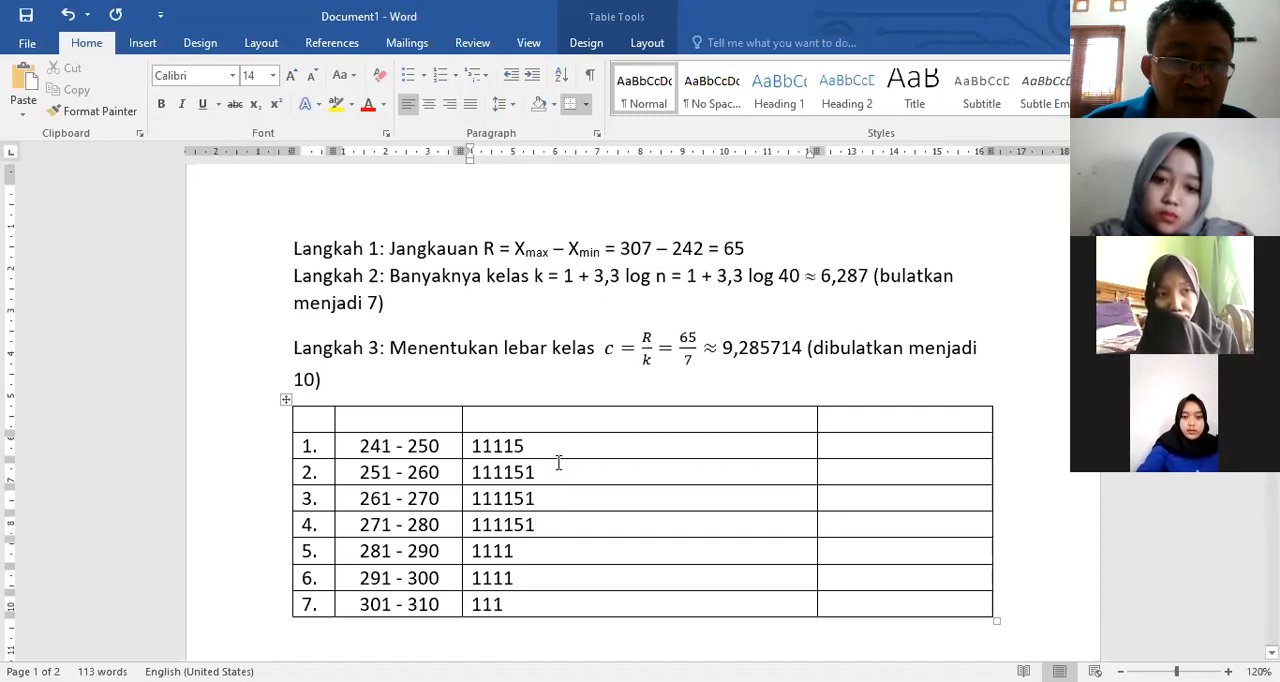
{"action": "type", "text": "1"}
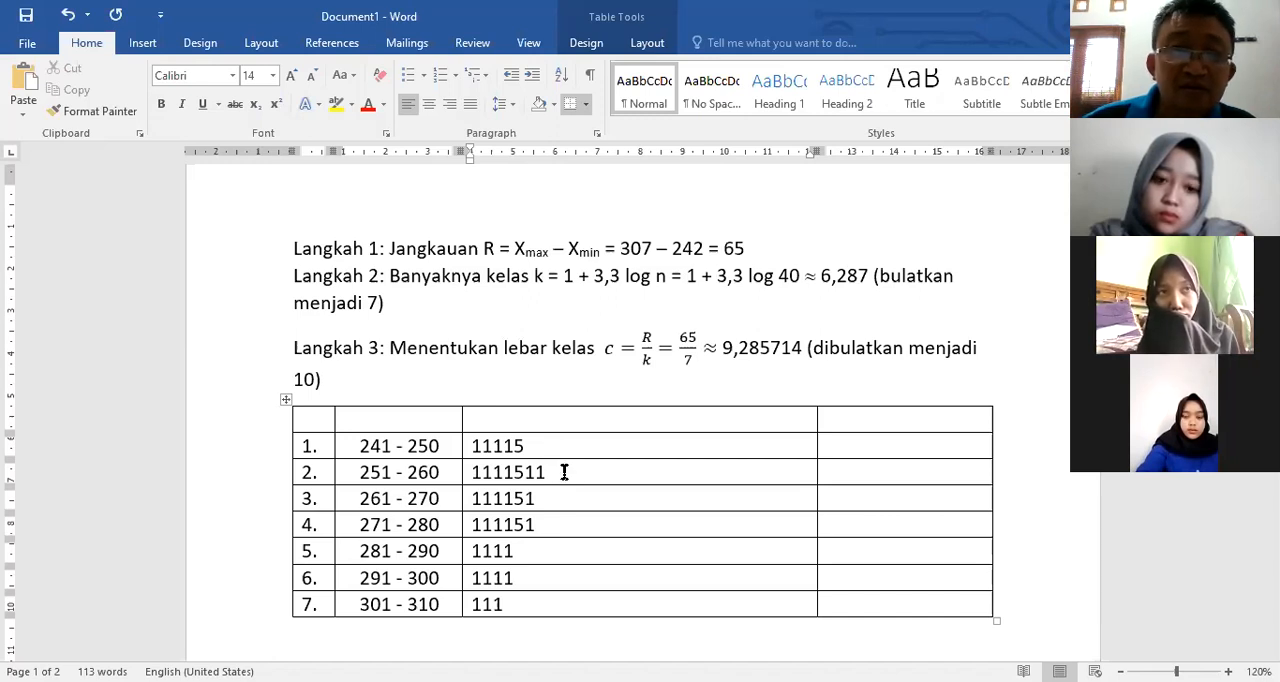
Step: Extend the tally marks to 11115111 in row 2 and 111151111 in row 3
{"action": "type", "text": "1"}
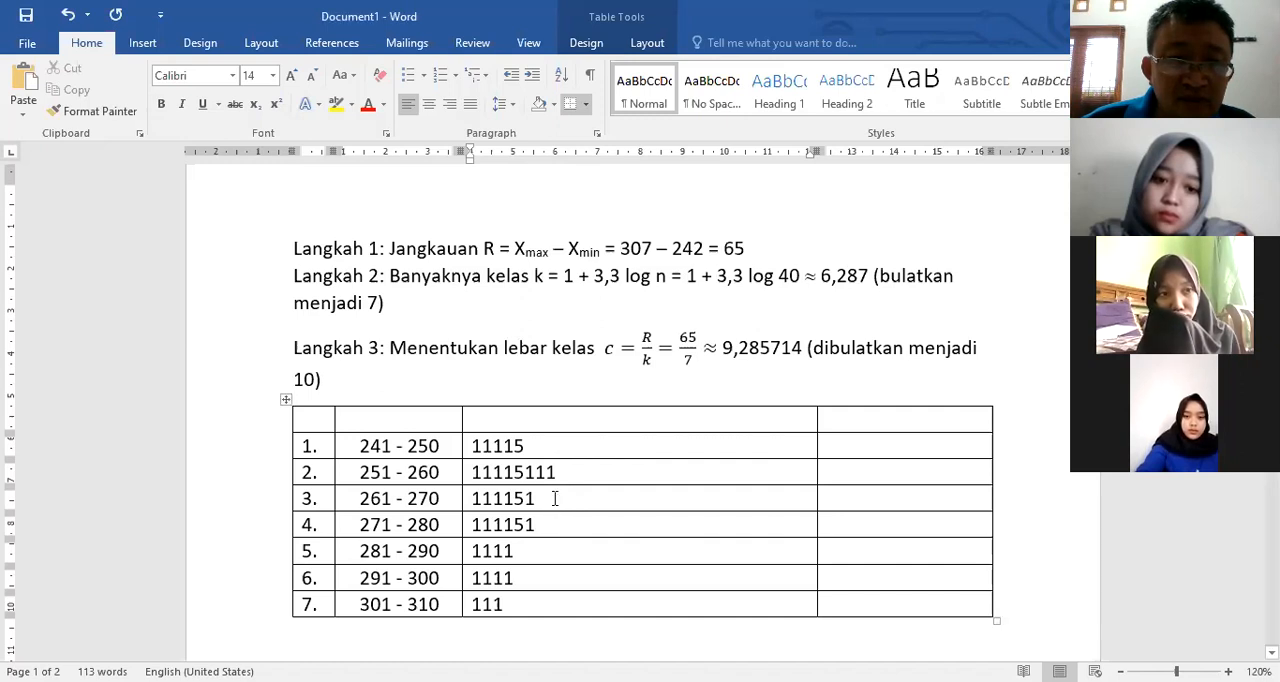
{"action": "type", "text": "1"}
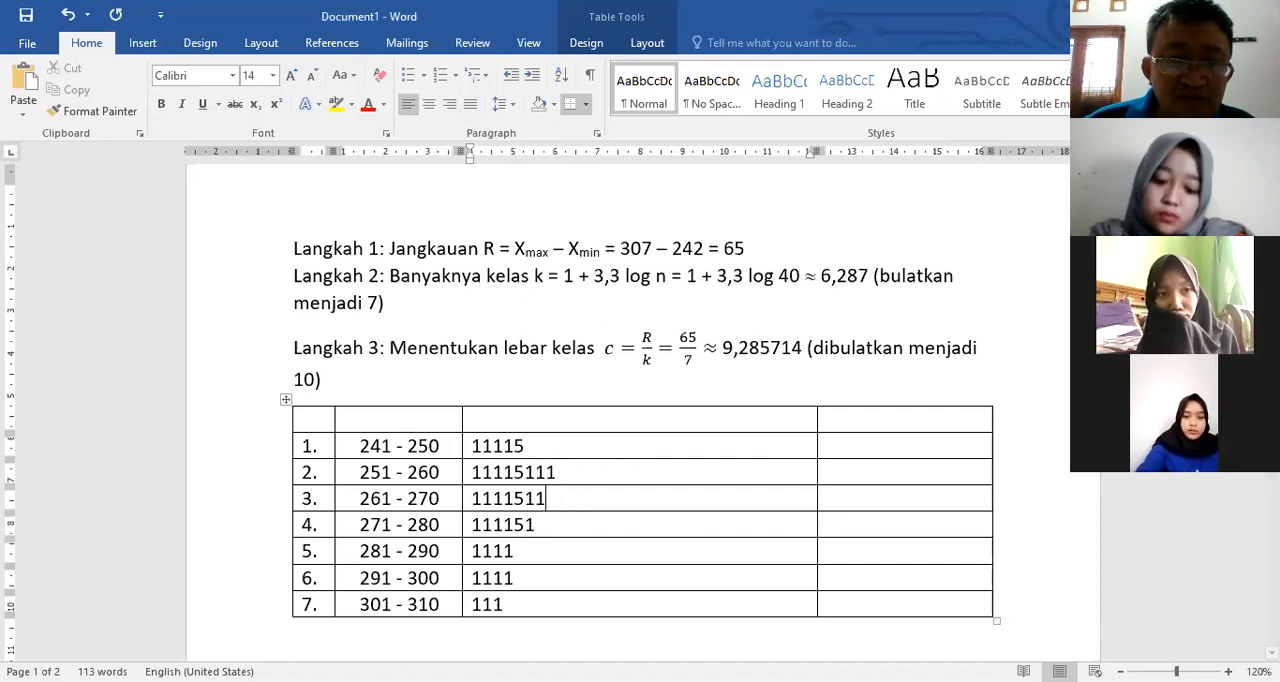
{"action": "type", "text": "1"}
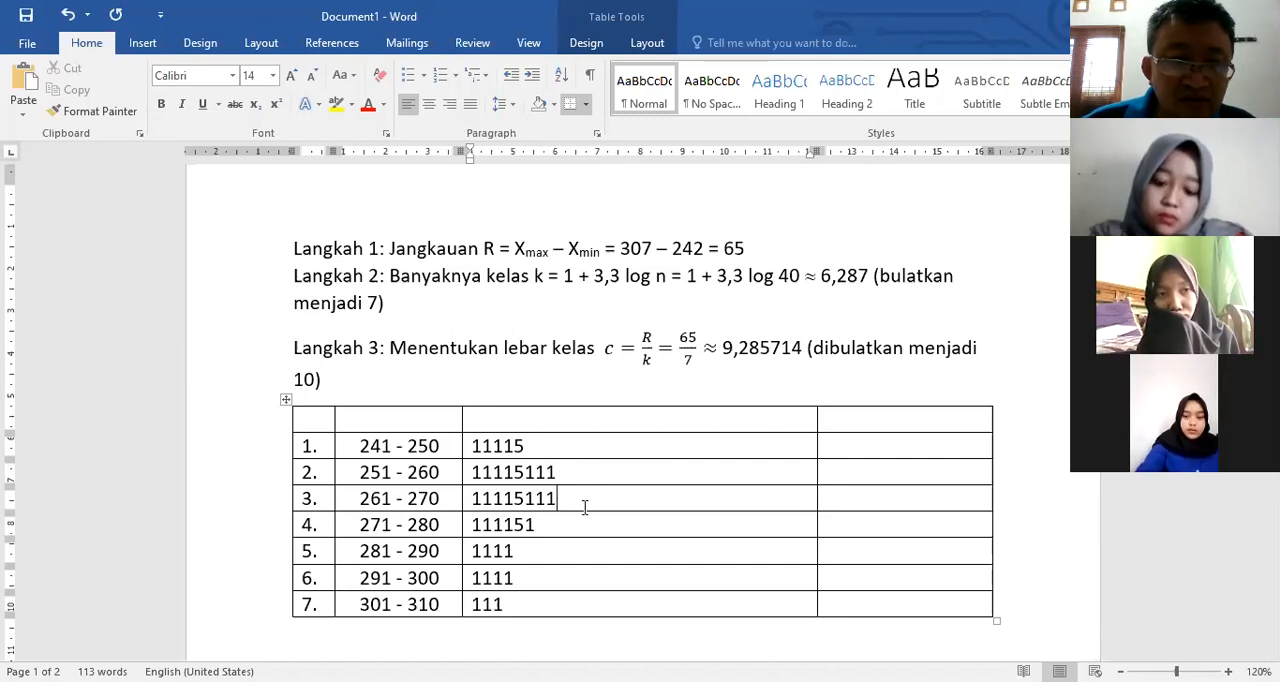
{"action": "type", "text": "1"}
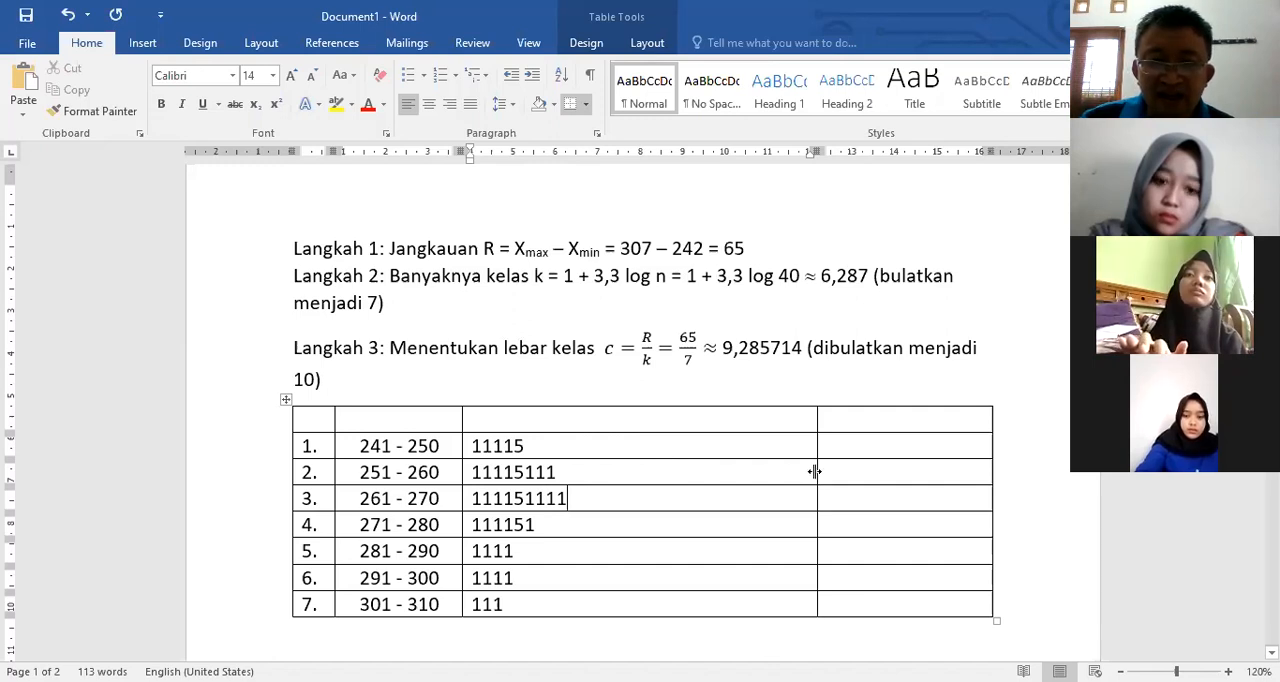
Step: Narrow the tally column to fit its marks and enter the heading Frekuensi in the fourth column
{"action": "left_click_drag", "start_coordinate": [814, 471], "coordinate": [577, 435]}
{"action": "type", "text": "Frekuensi"}
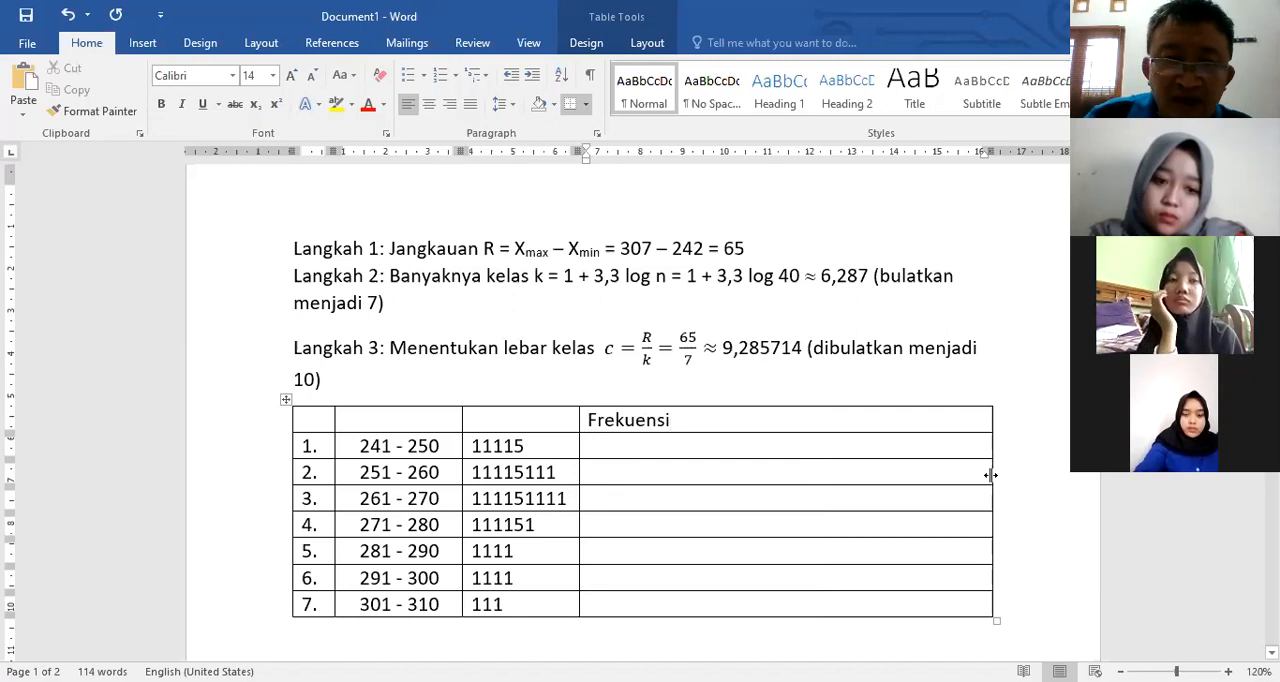
Step: Narrow the Frekuensi column to fit its heading and enter the frequencies 5, 8, 9, 6, 4, 4 and 3 in rows 1 to 7
{"action": "left_click", "coordinate": [636, 450]}
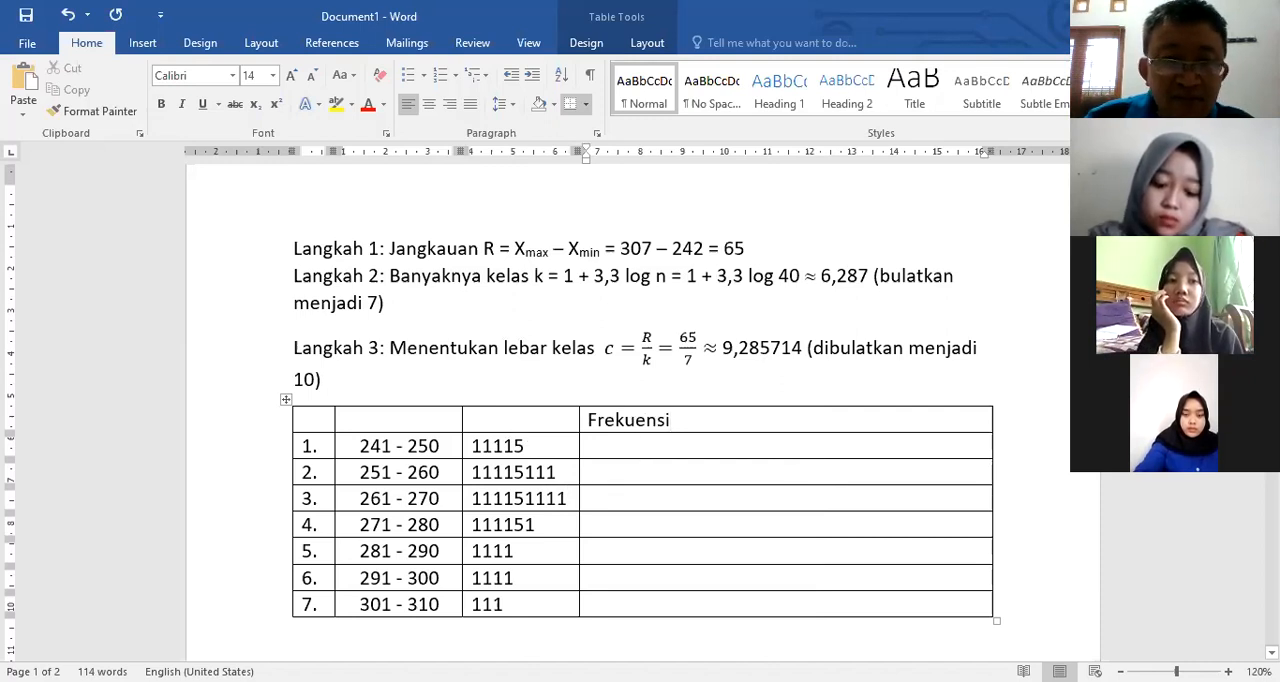
{"action": "type", "text": "5"}
{"action": "left_click", "coordinate": [646, 472]}
{"action": "type", "text": "8"}
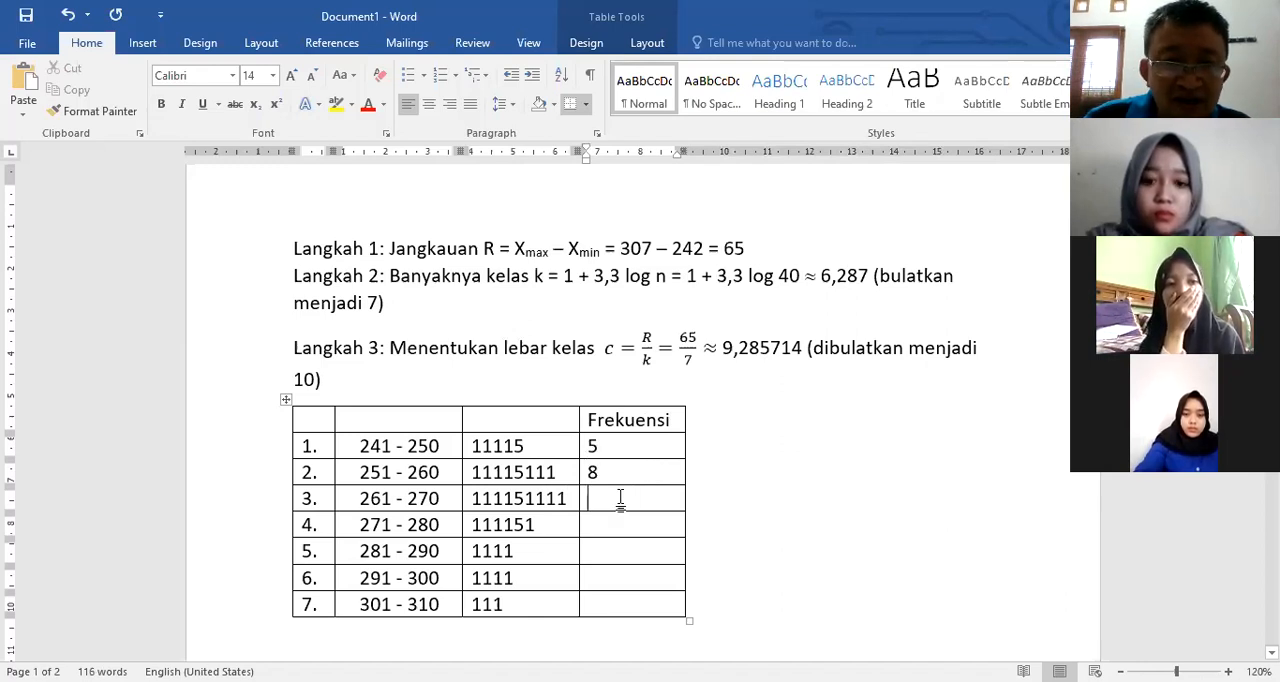
{"action": "type", "text": "8"}
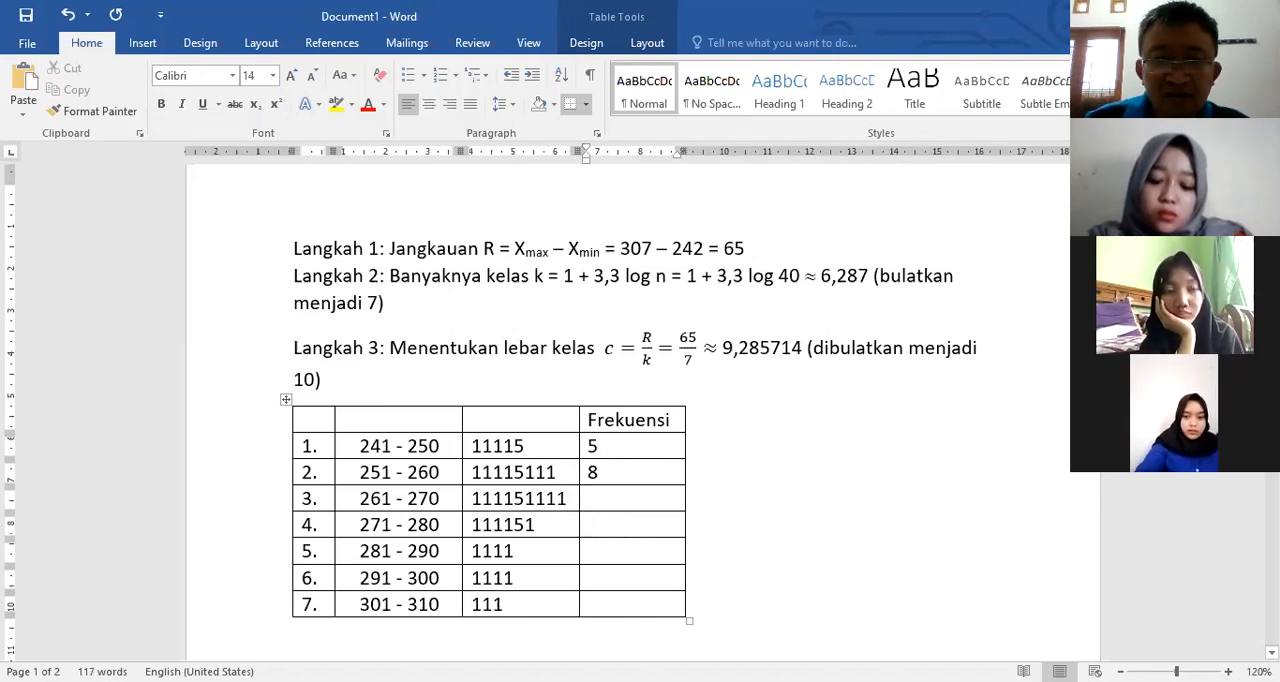
{"action": "type", "text": "9"}
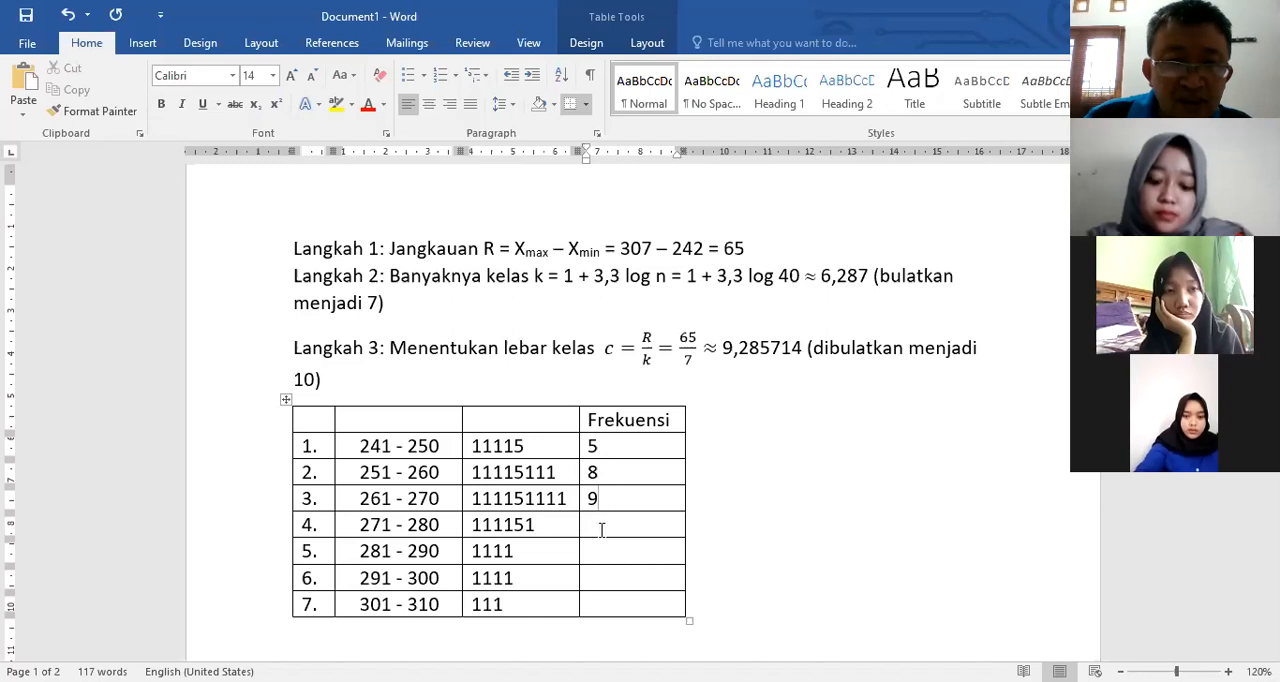
{"action": "left_click", "coordinate": [601, 527]}
{"action": "type", "text": "6"}
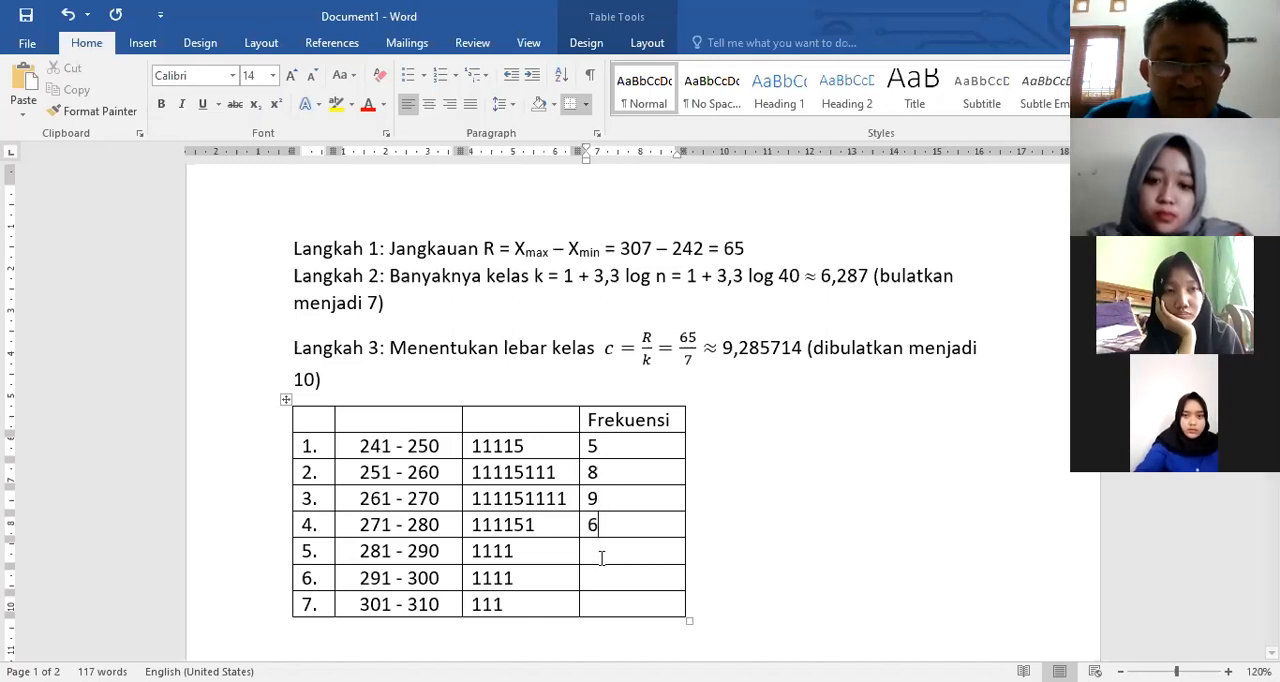
{"action": "left_click", "coordinate": [603, 556]}
{"action": "type", "text": "4"}
{"action": "left_click", "coordinate": [614, 589]}
{"action": "type", "text": "4"}
{"action": "left_click", "coordinate": [613, 606]}
{"action": "type", "text": "3"}
{"action": "left_click", "coordinate": [755, 632]}
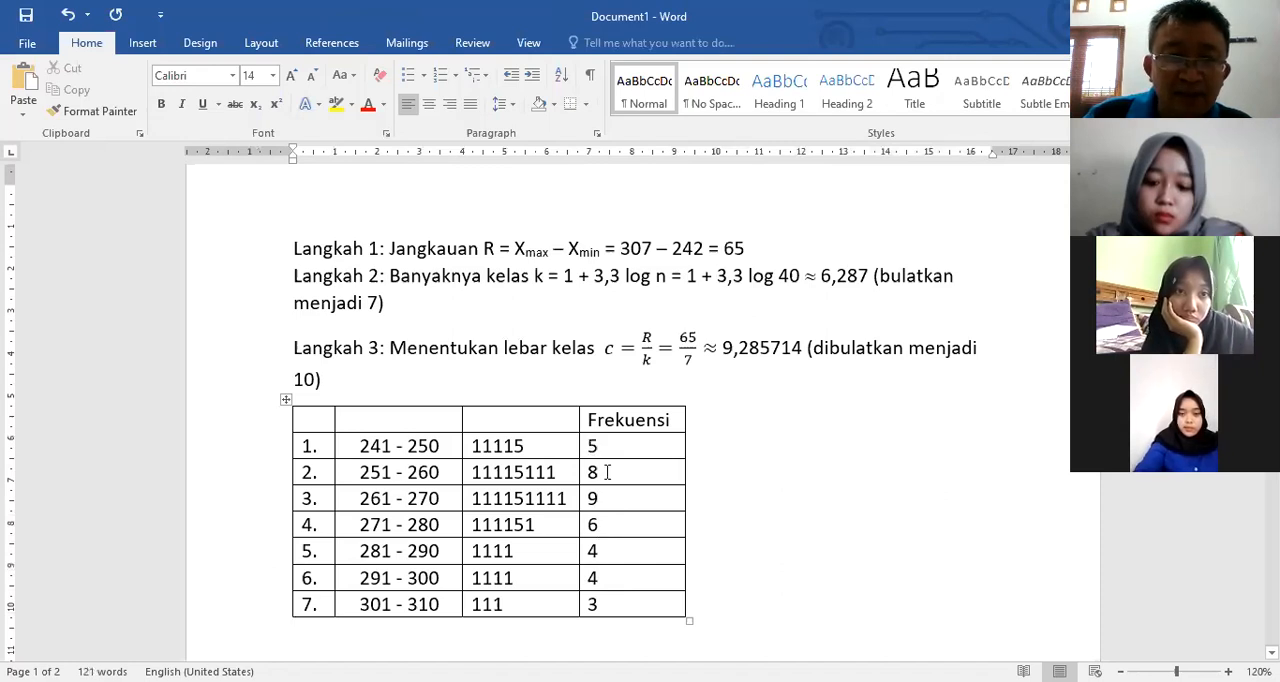
Step: Insert a blank line between the Langkah 3 text and the frequency table
{"action": "left_click", "coordinate": [497, 380]}
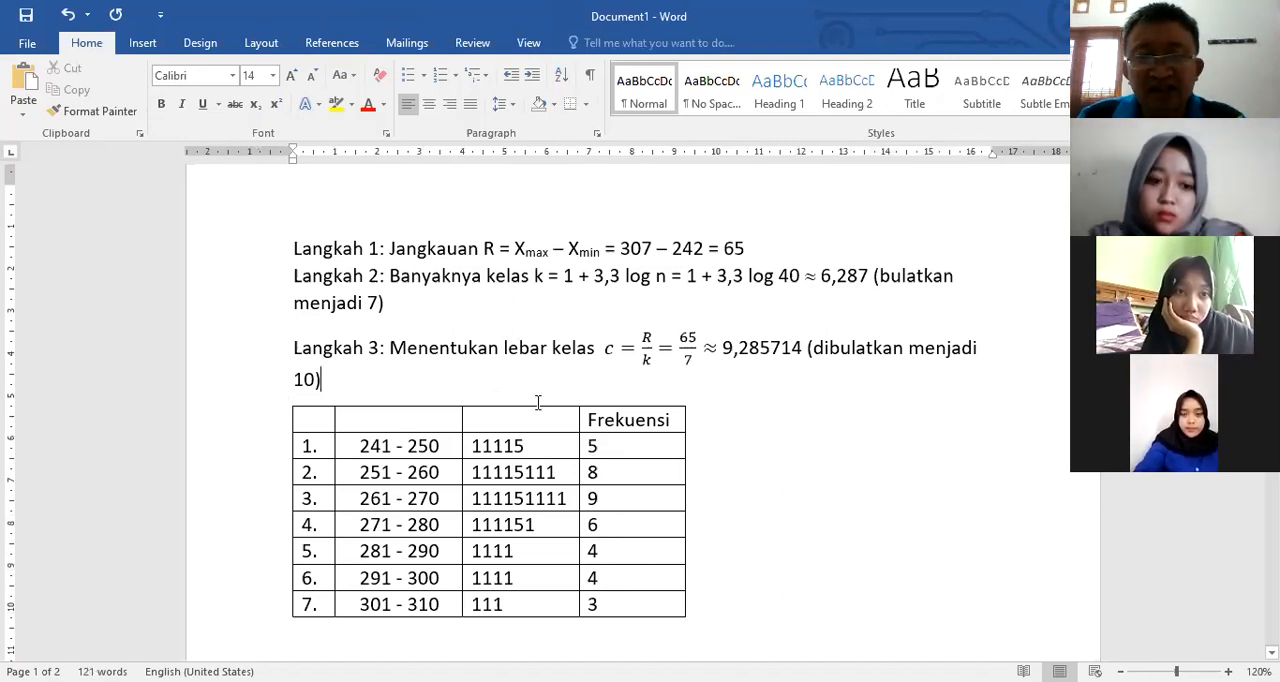
{"action": "key", "text": "Return"}
{"action": "scroll", "coordinate": [470, 405], "scroll_direction": "down", "scroll_amount": 1}
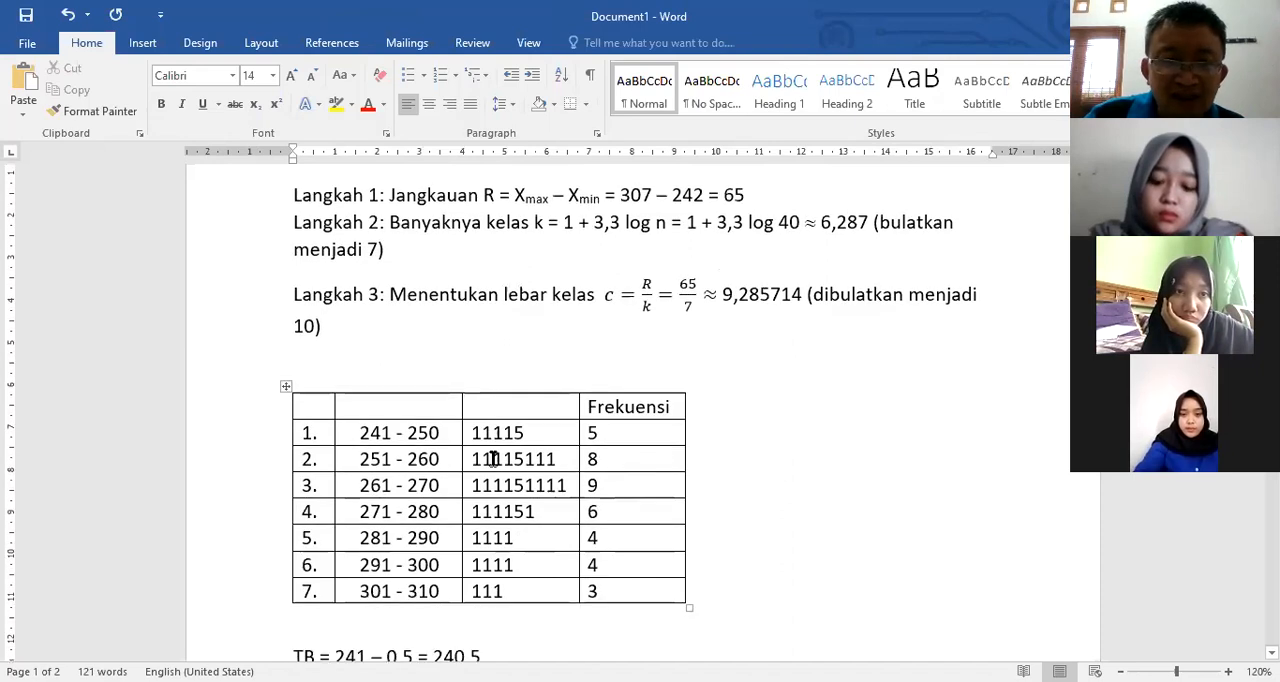
{"action": "left_click_drag", "start_coordinate": [530, 567], "coordinate": [531, 591]}
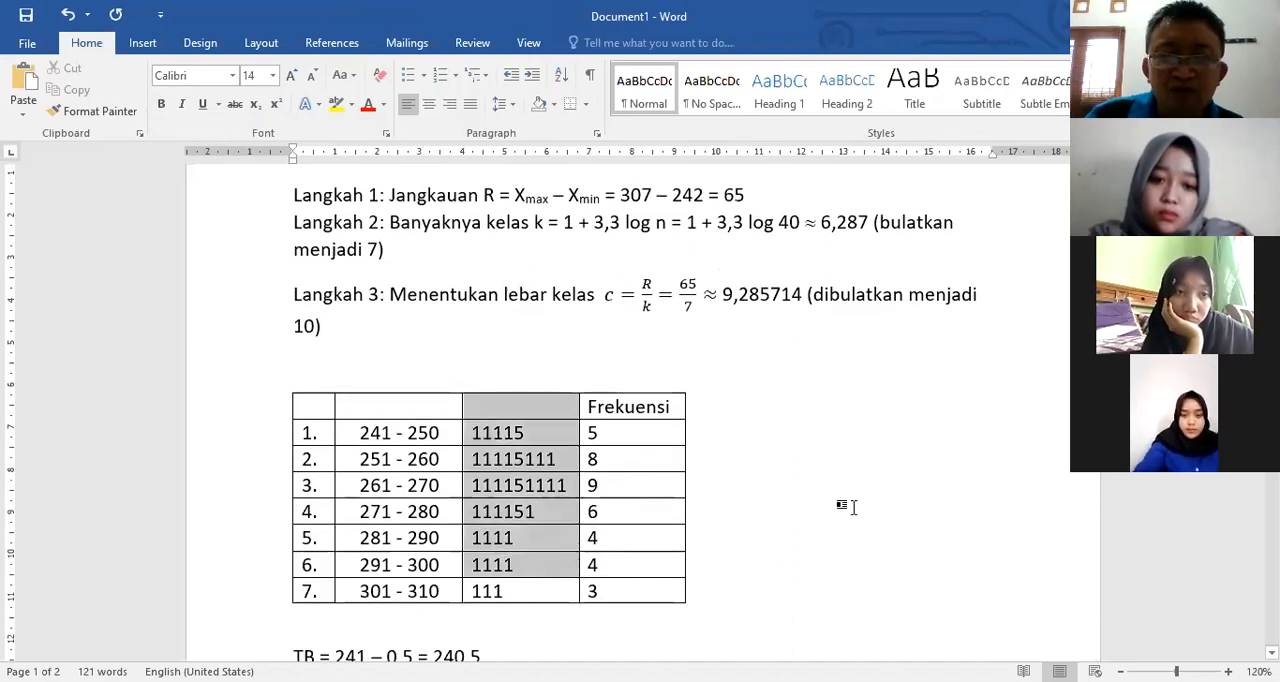
{"action": "left_click", "coordinate": [700, 510]}
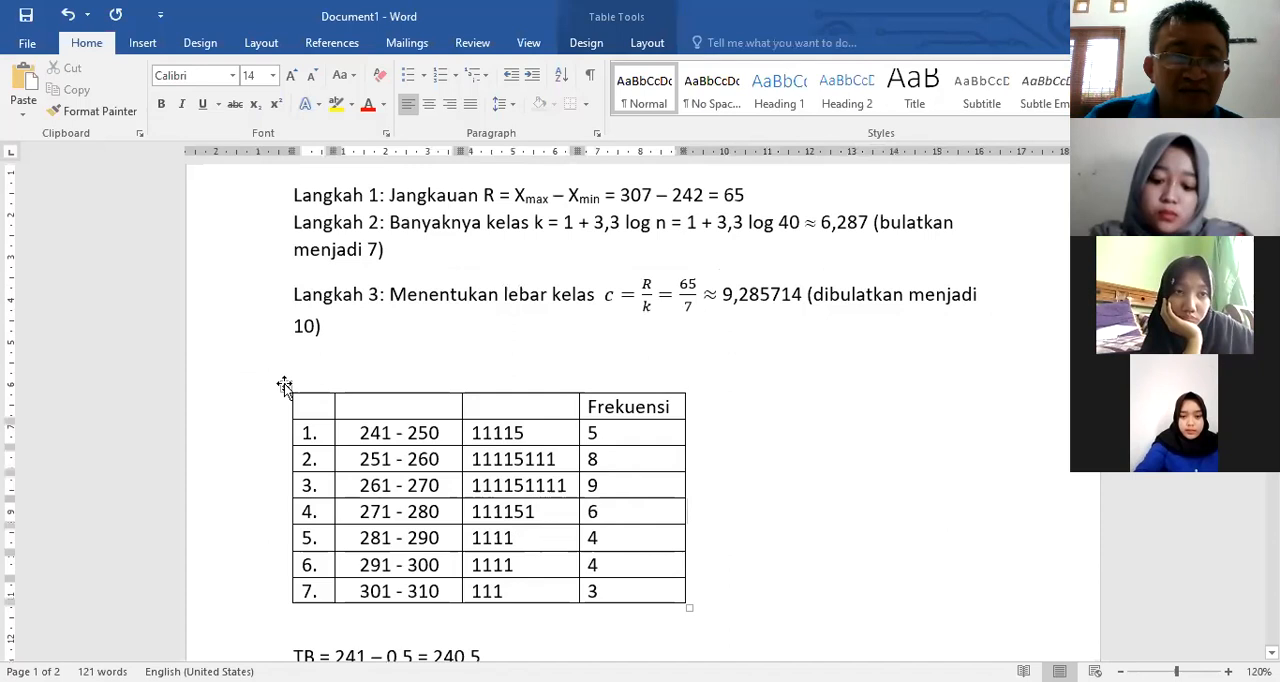
Step: Copy the whole frequency table and paste the duplicate on a new line between the original table and the TB calculation
{"action": "right_click", "coordinate": [285, 386]}
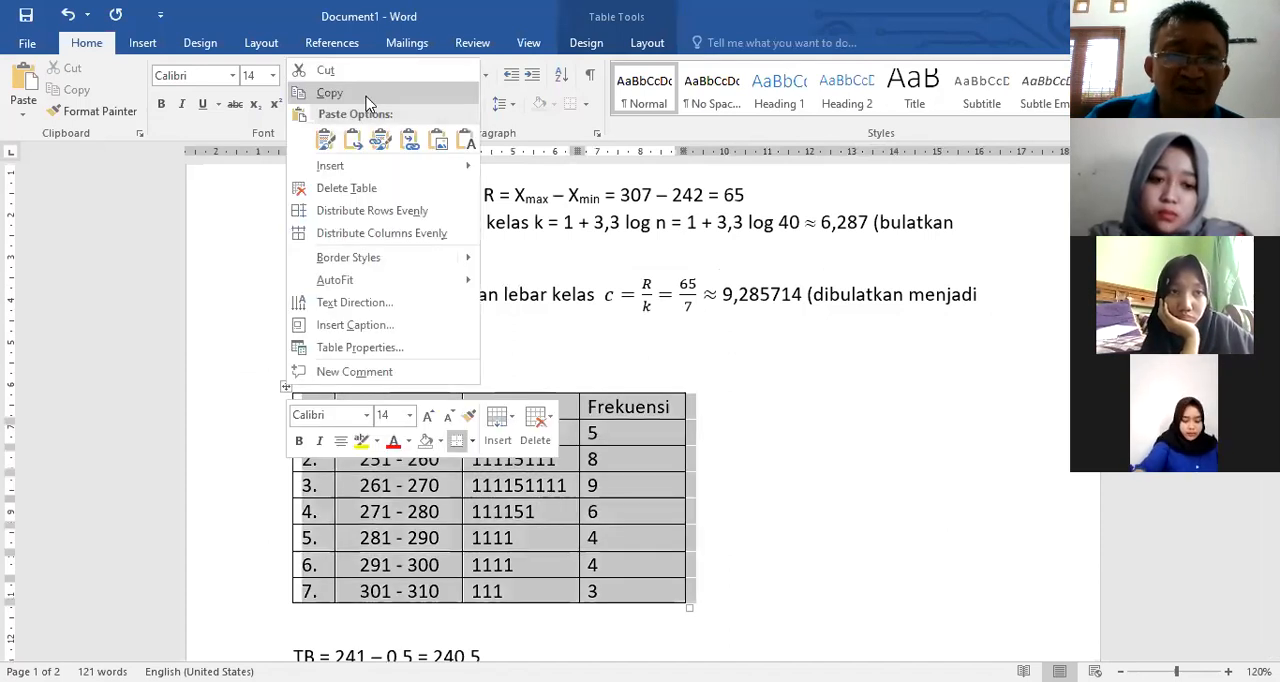
{"action": "left_click", "coordinate": [330, 93]}
{"action": "scroll", "coordinate": [446, 471], "scroll_direction": "down", "scroll_amount": 3}
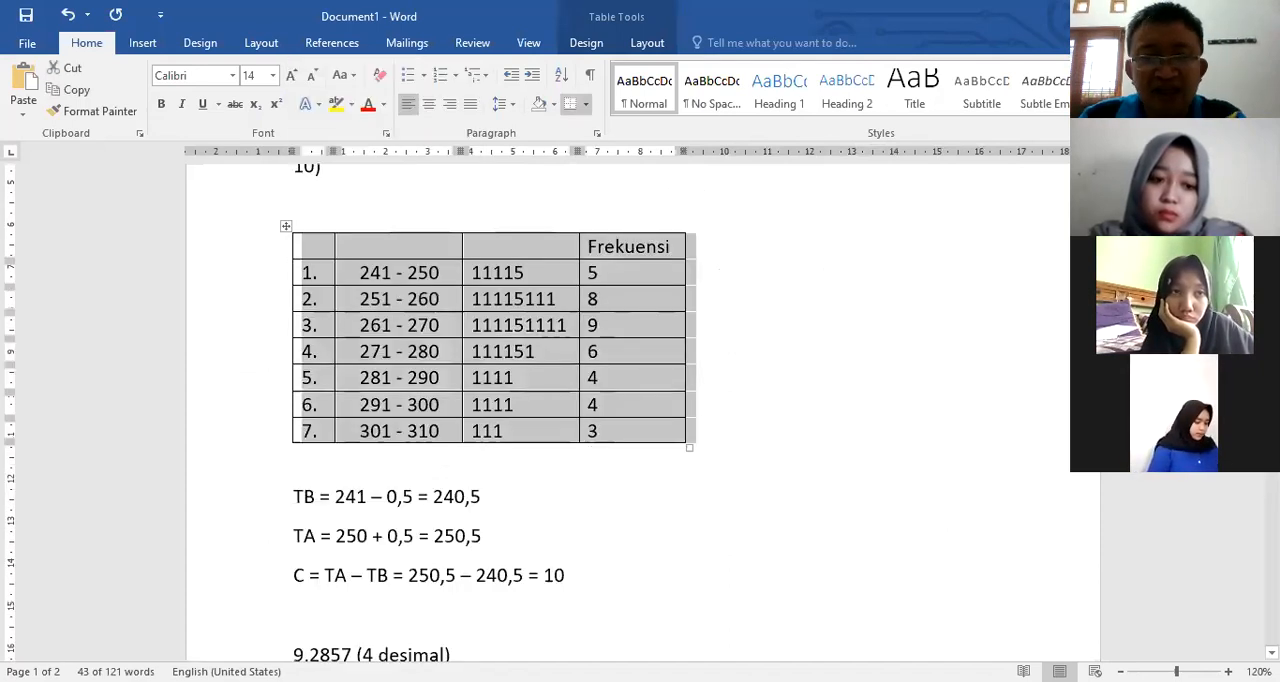
{"action": "left_click", "coordinate": [588, 468]}
{"action": "key", "text": "Return"}
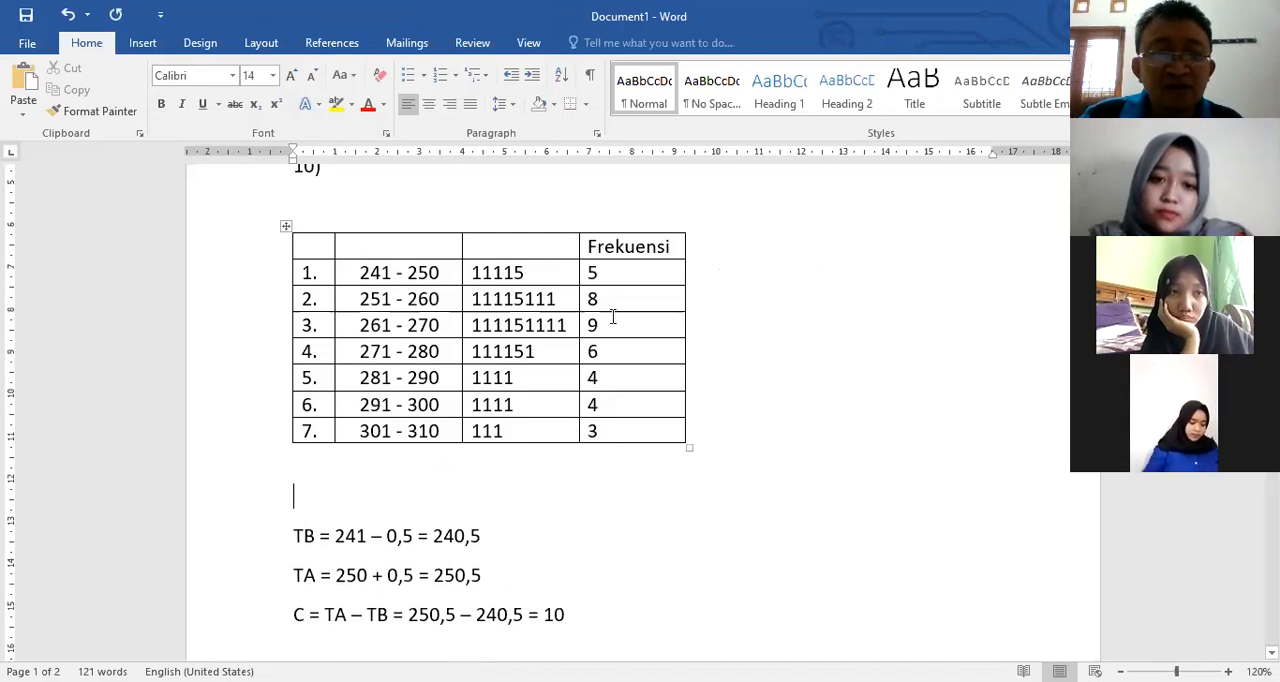
{"action": "key", "text": "ctrl+v"}
Step: Delete the tally column from the duplicated table
{"action": "left_click_drag", "start_coordinate": [465, 408], "coordinate": [512, 590]}
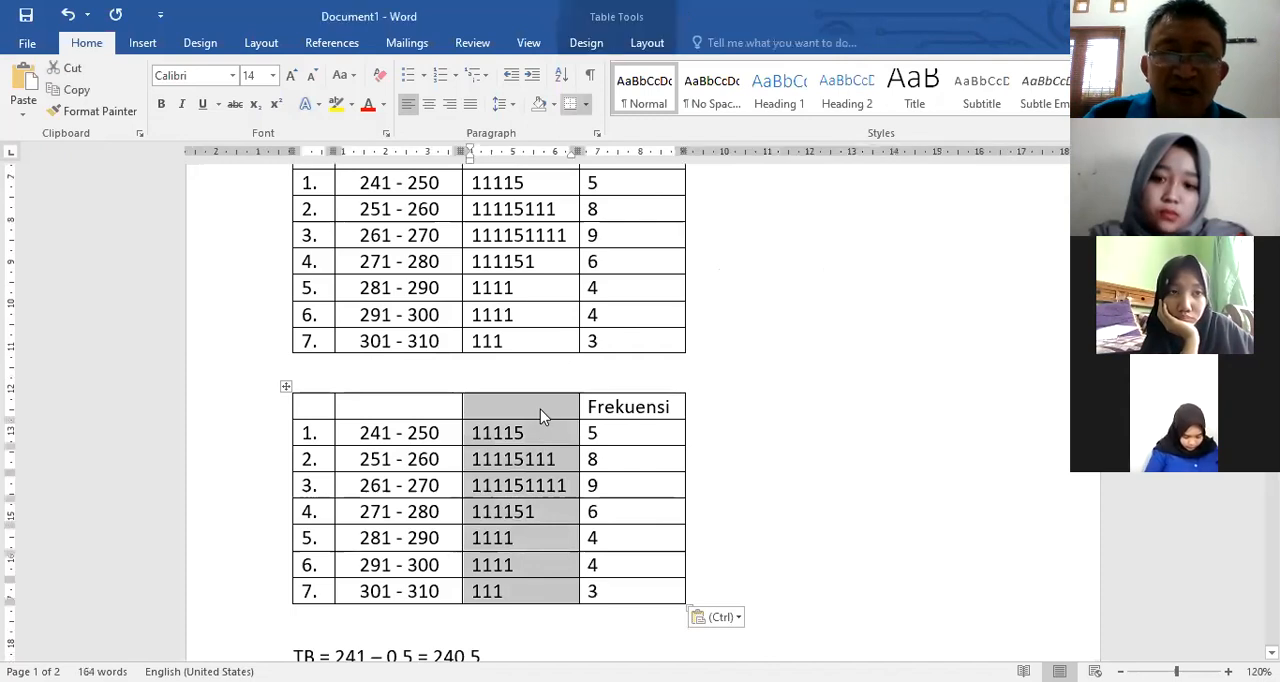
{"action": "right_click", "coordinate": [540, 416]}
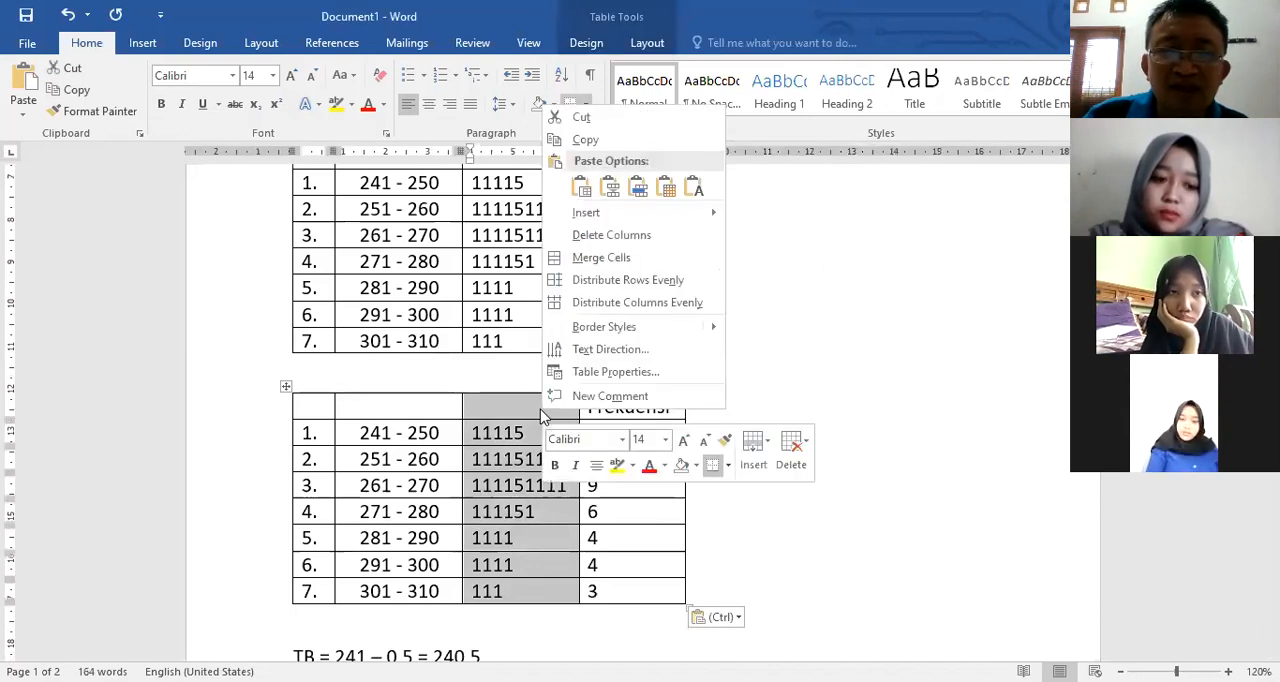
{"action": "left_click", "coordinate": [686, 240]}
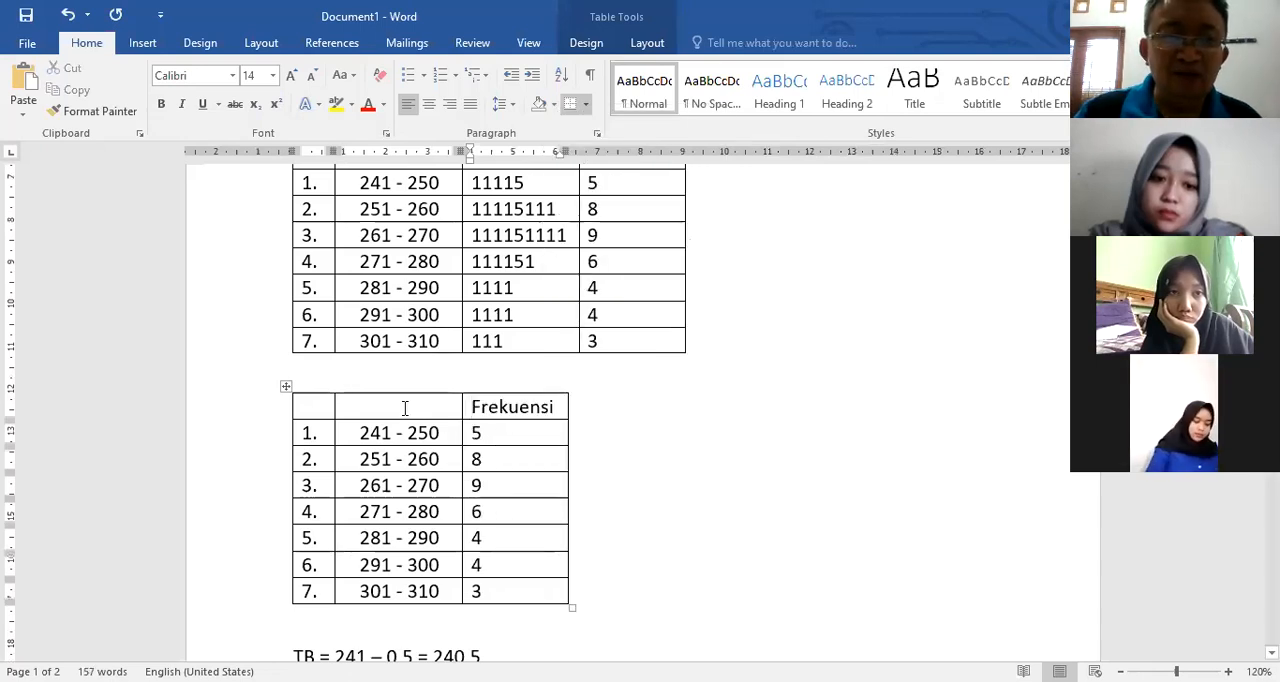
Step: Enter the headings "No." and "Pengeluaran untuk Iklan (juta Rp)" in the duplicated table and widen the second column to fit its heading on one line
{"action": "left_click", "coordinate": [309, 410]}
{"action": "left_click", "coordinate": [318, 412]}
{"action": "type", "text": "No"}
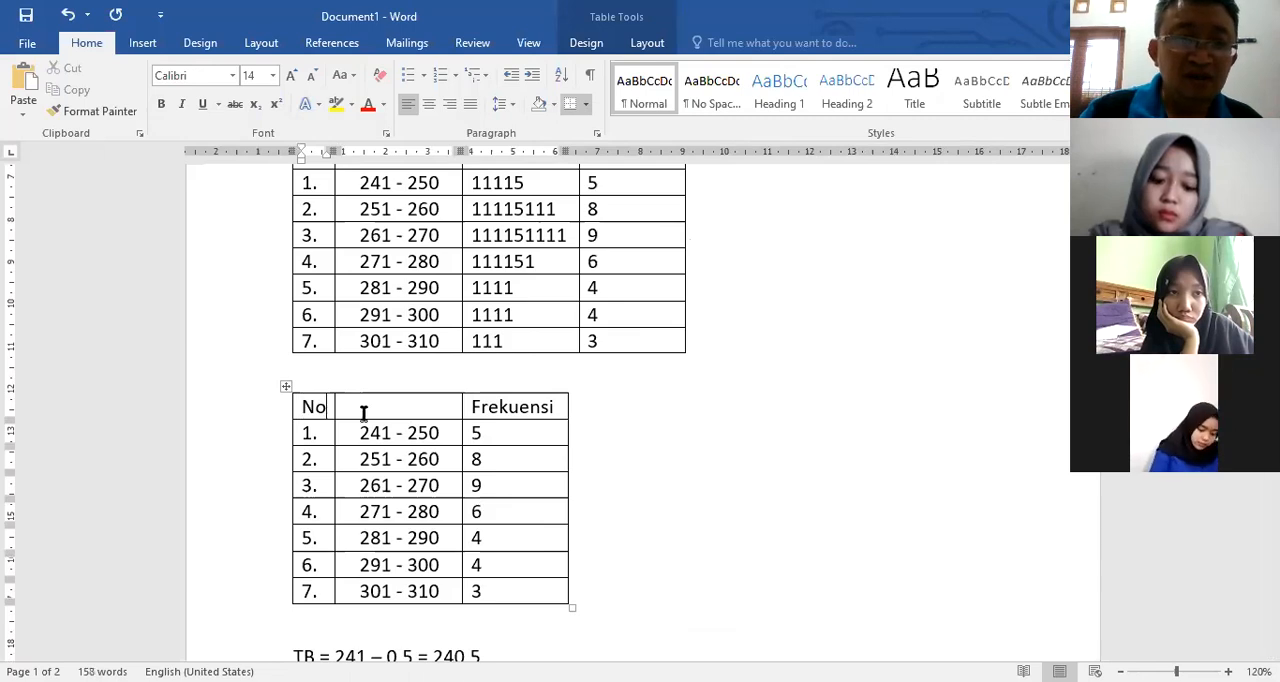
{"action": "type", "text": "."}
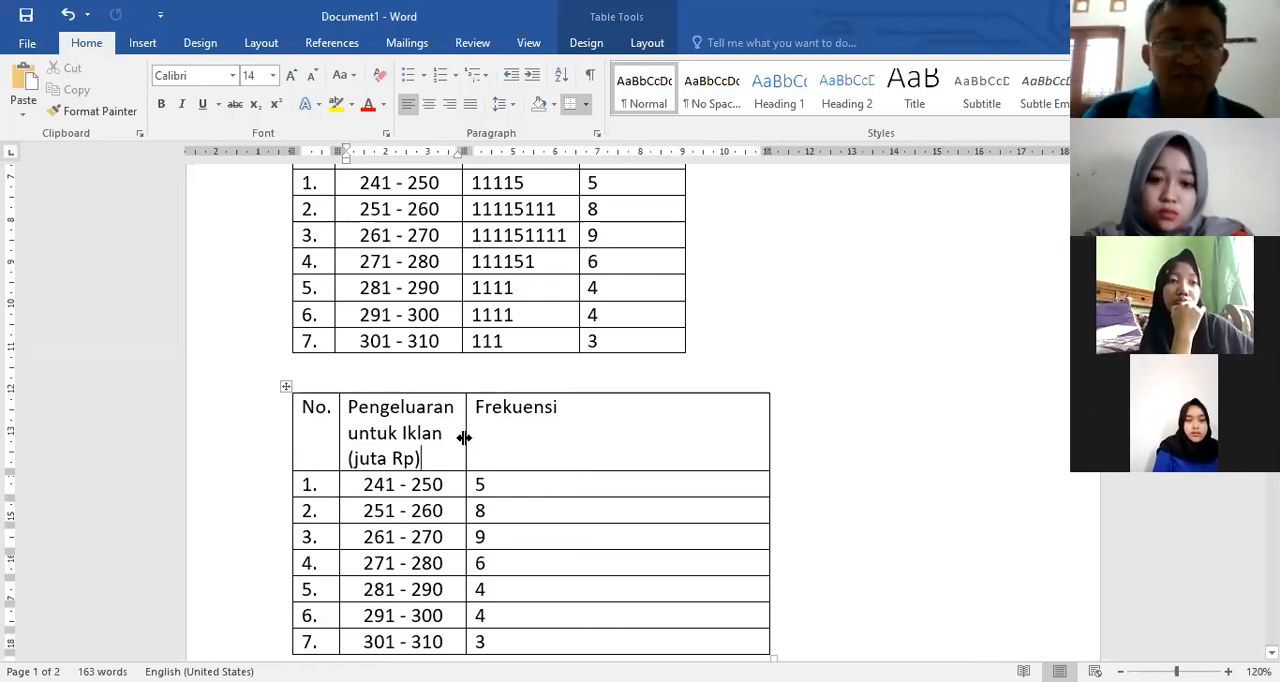
{"action": "left_click_drag", "start_coordinate": [464, 438], "coordinate": [662, 438]}
{"action": "scroll", "coordinate": [557, 528], "scroll_direction": "down", "scroll_amount": 2}
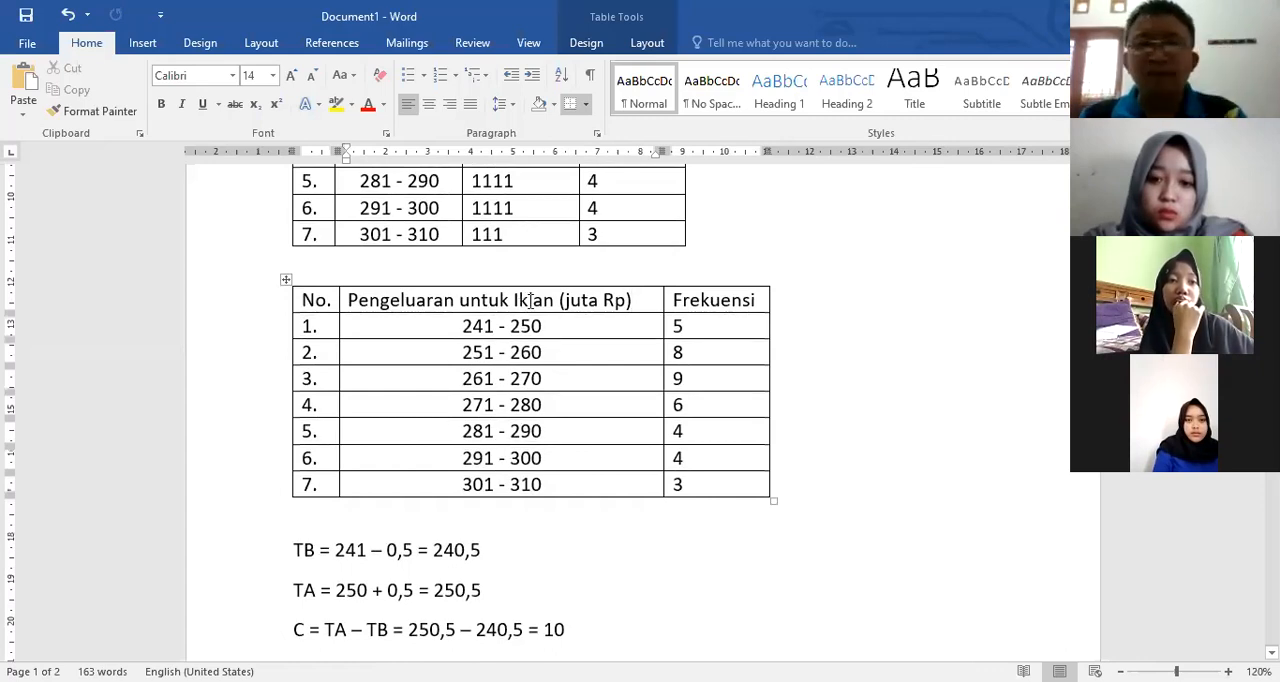
Step: Insert another blank line between the original table and the duplicated table
{"action": "left_click", "coordinate": [557, 262]}
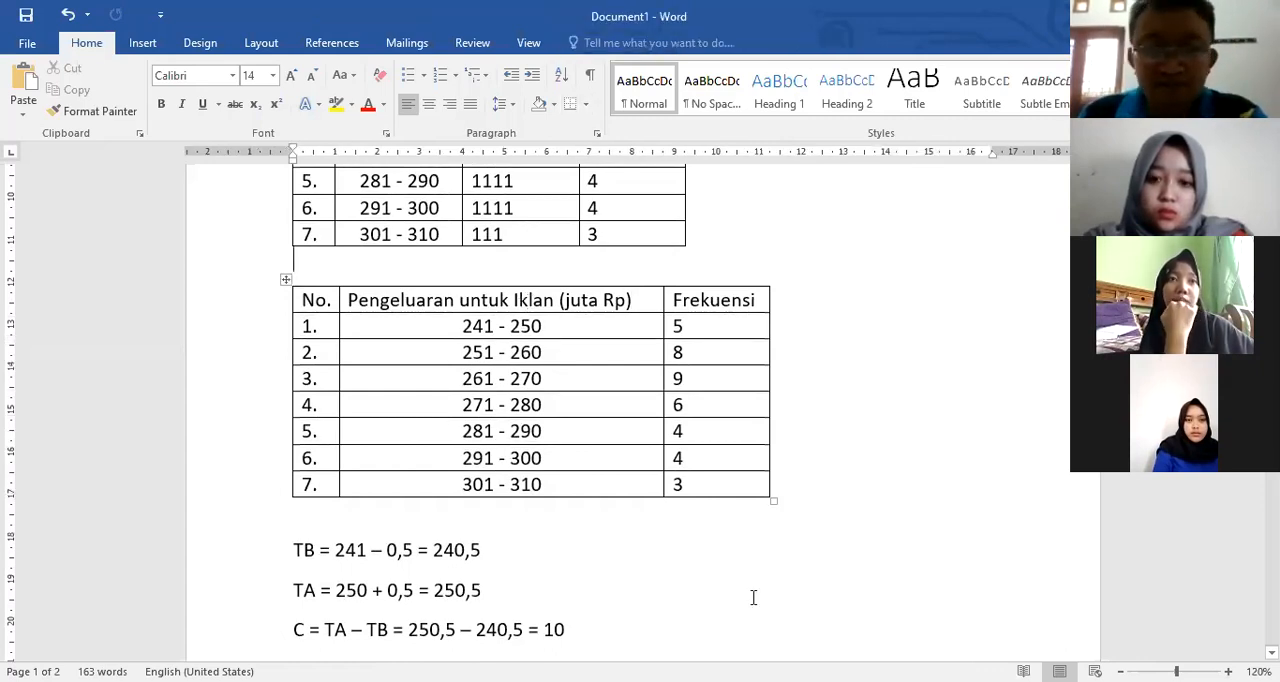
{"action": "left_click", "coordinate": [724, 258]}
{"action": "key", "text": "Return"}
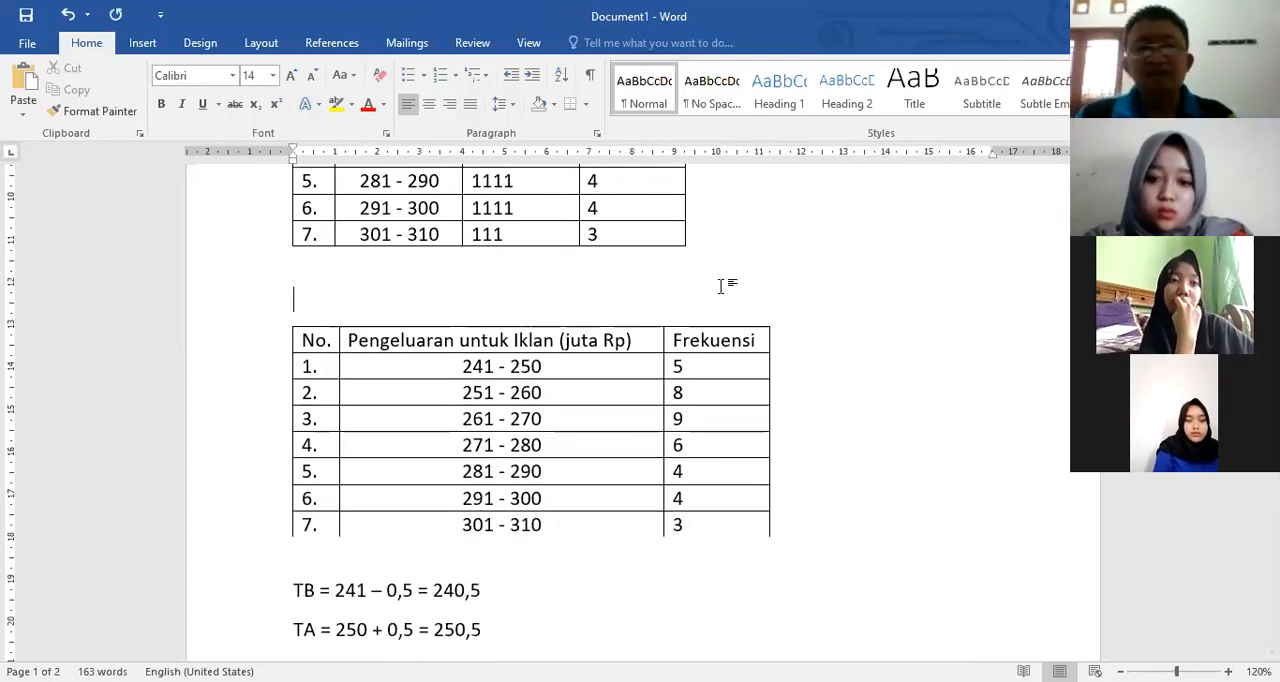
{"action": "scroll", "coordinate": [543, 497], "scroll_direction": "down", "scroll_amount": 3}
{"action": "scroll", "coordinate": [465, 484], "scroll_direction": "up", "scroll_amount": 1}
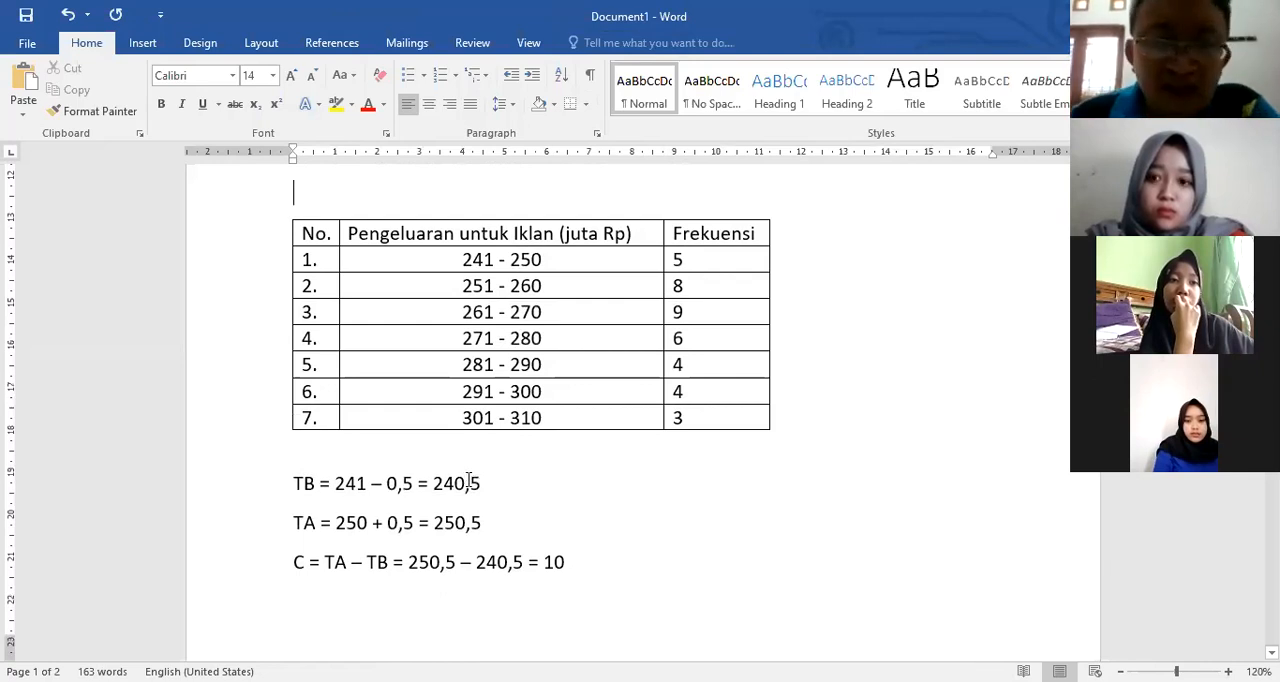
Step: Center the seven frequency values in the duplicated table's Frekuensi column
{"action": "left_click_drag", "start_coordinate": [676, 260], "coordinate": [699, 410]}
{"action": "key", "text": "ctrl+e"}
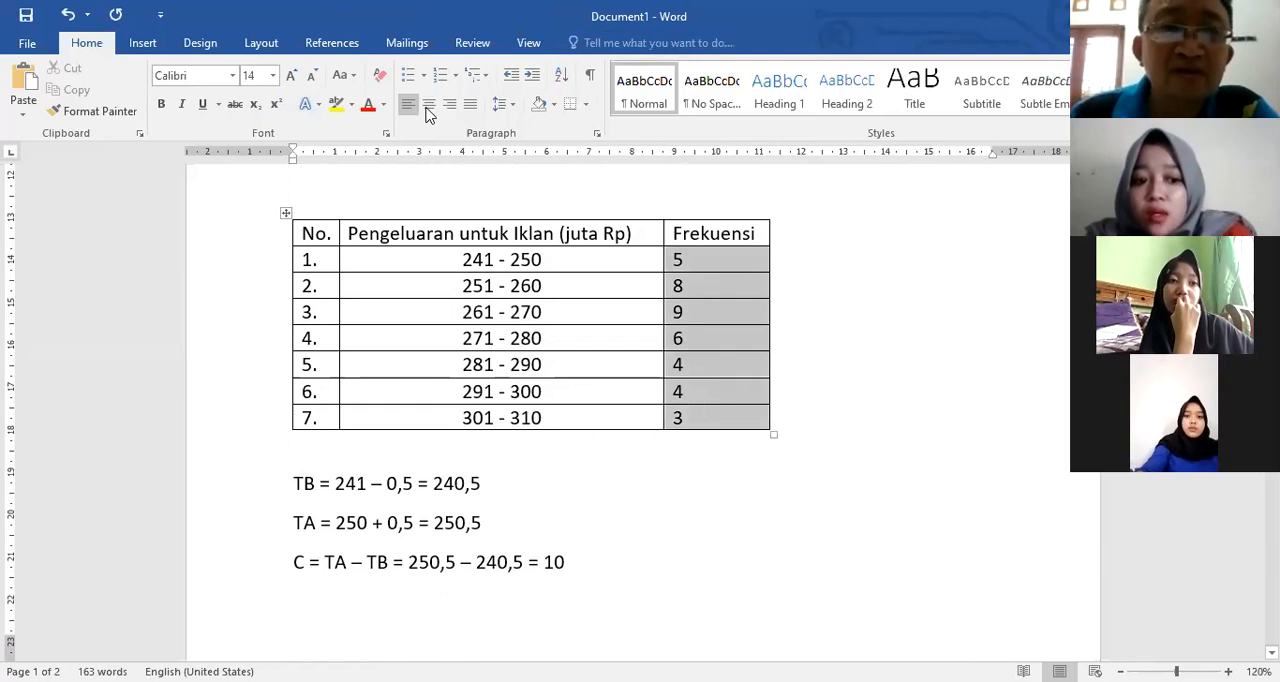
{"action": "left_click", "coordinate": [593, 503]}
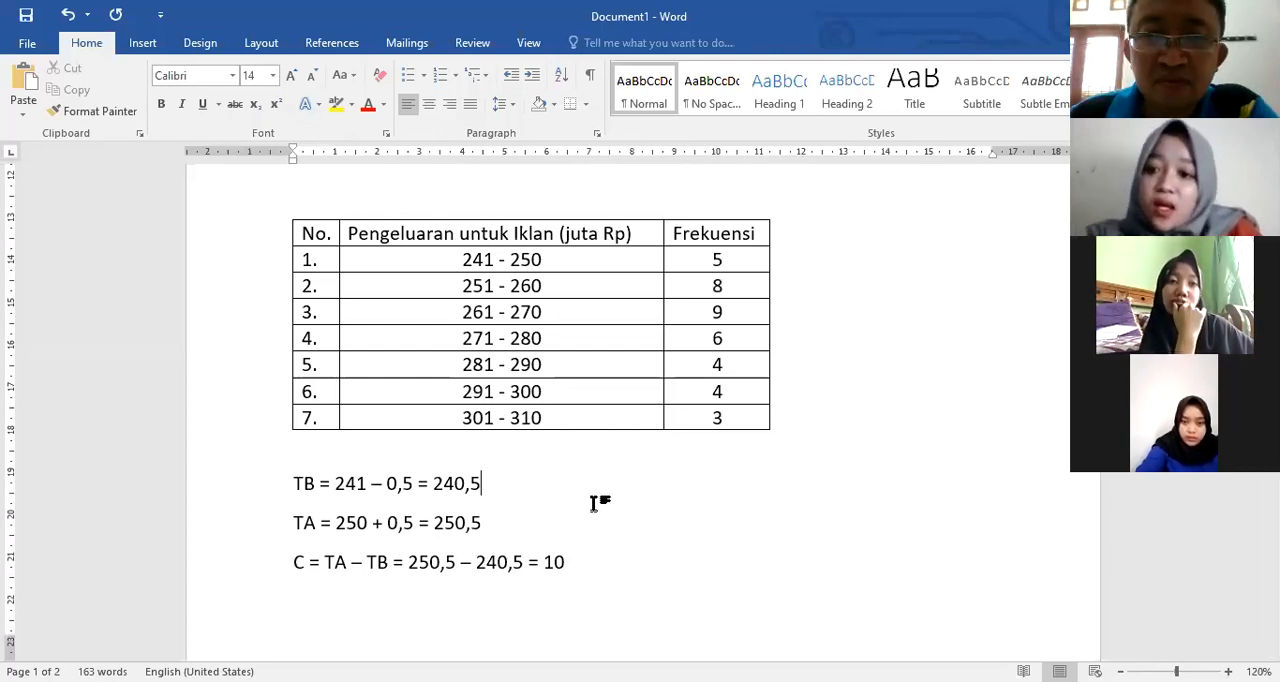
Step: Set the frequency of the 261 - 270 class to 10 in the duplicated table
{"action": "scroll", "coordinate": [594, 503], "scroll_direction": "up", "scroll_amount": 5}
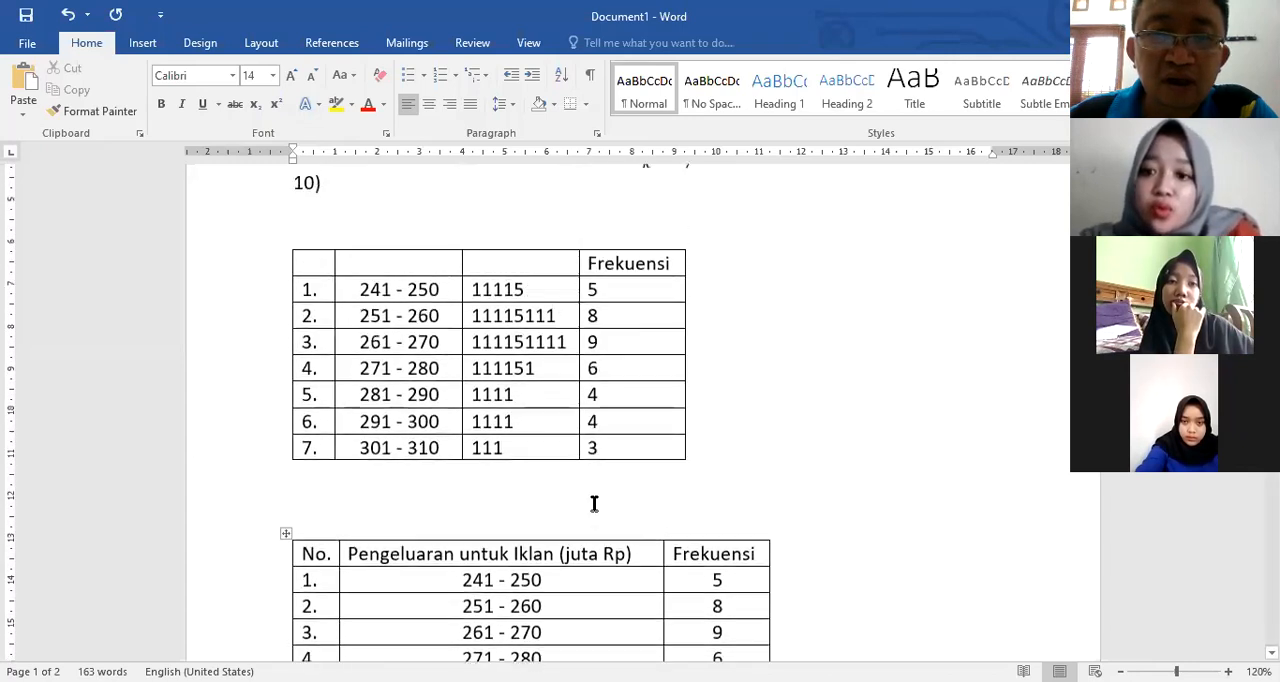
{"action": "scroll", "coordinate": [594, 503], "scroll_direction": "down", "scroll_amount": 3}
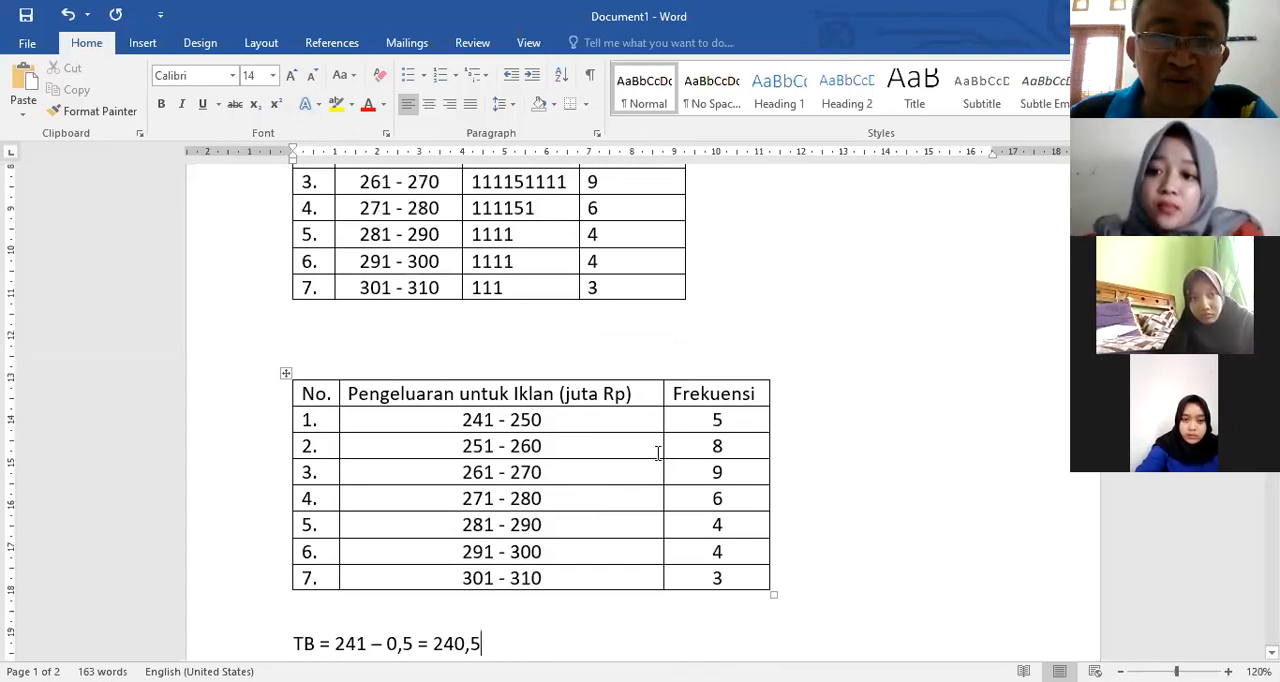
{"action": "left_click", "coordinate": [744, 469]}
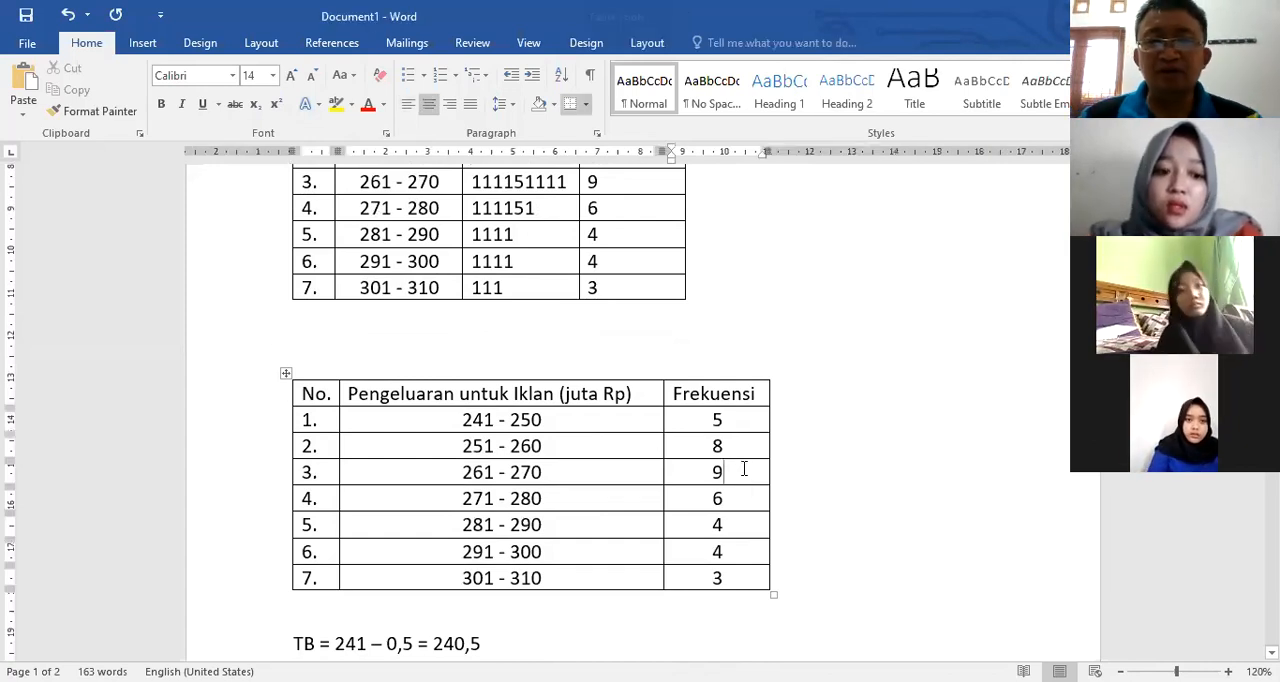
{"action": "key", "text": "BackSpace"}
{"action": "type", "text": "10"}
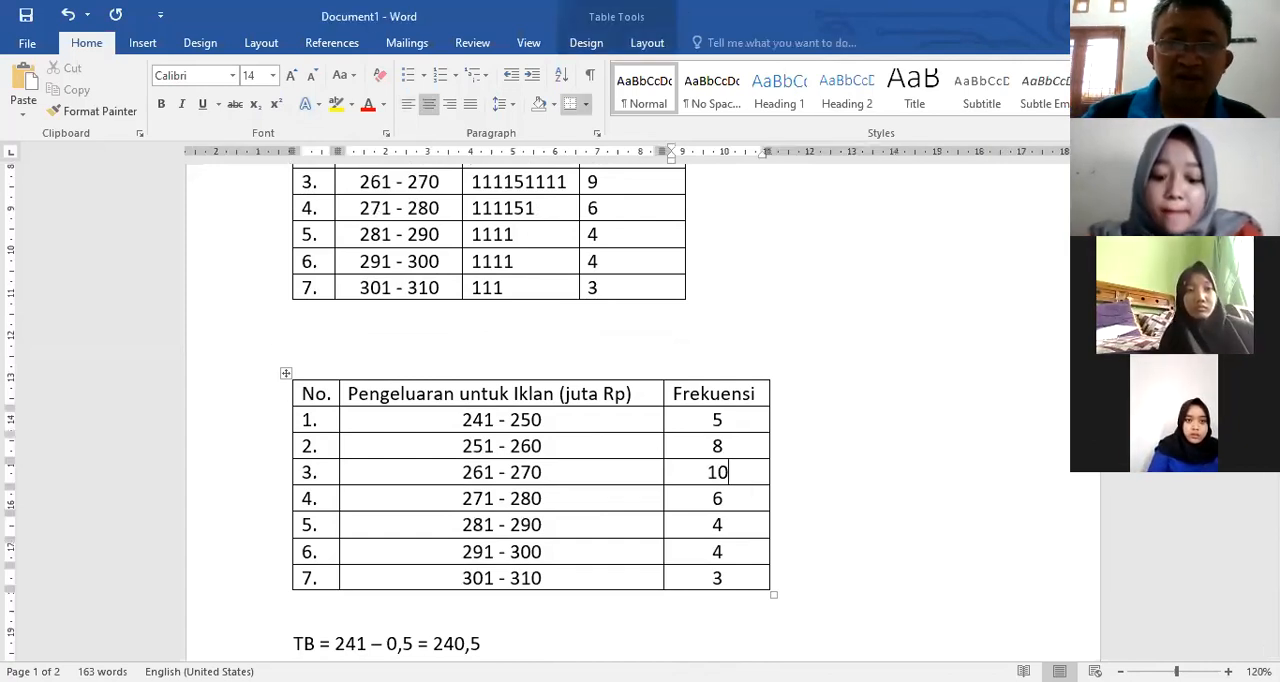
{"action": "scroll", "coordinate": [706, 294], "scroll_direction": "up", "scroll_amount": 3}
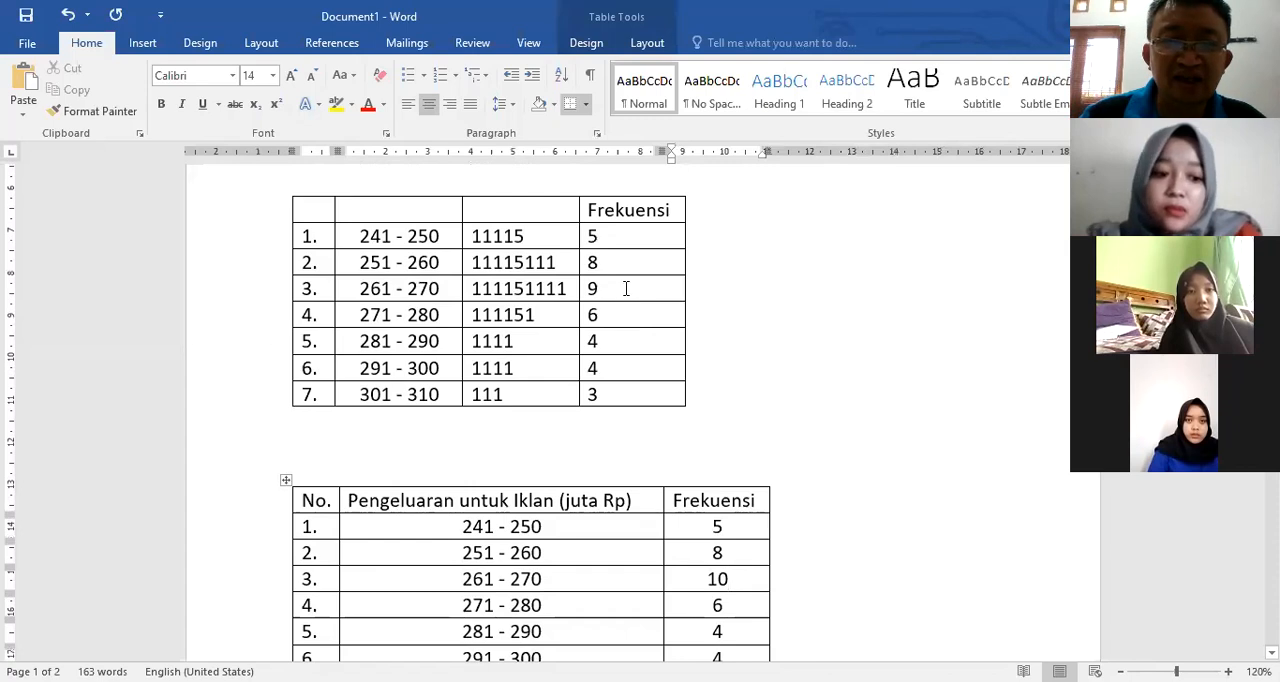
{"action": "left_click", "coordinate": [627, 288]}
{"action": "key", "text": "BackSpace"}
{"action": "type", "text": "10"}
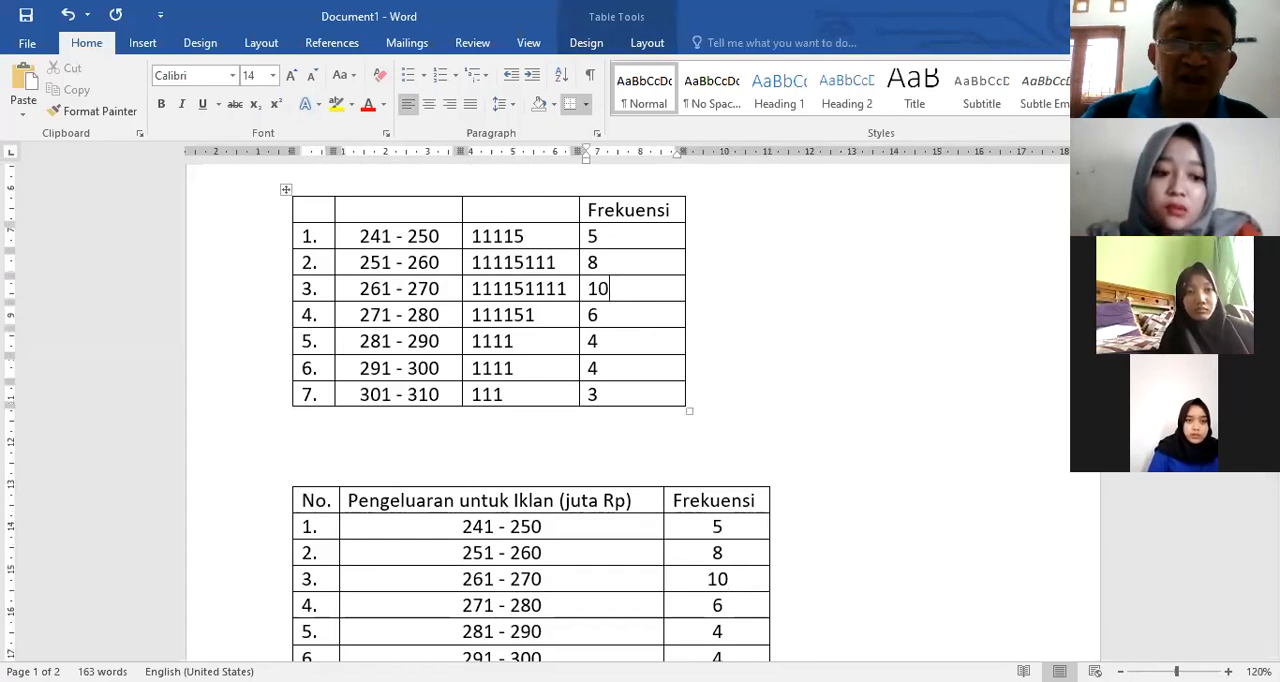
{"action": "double_click", "coordinate": [573, 296]}
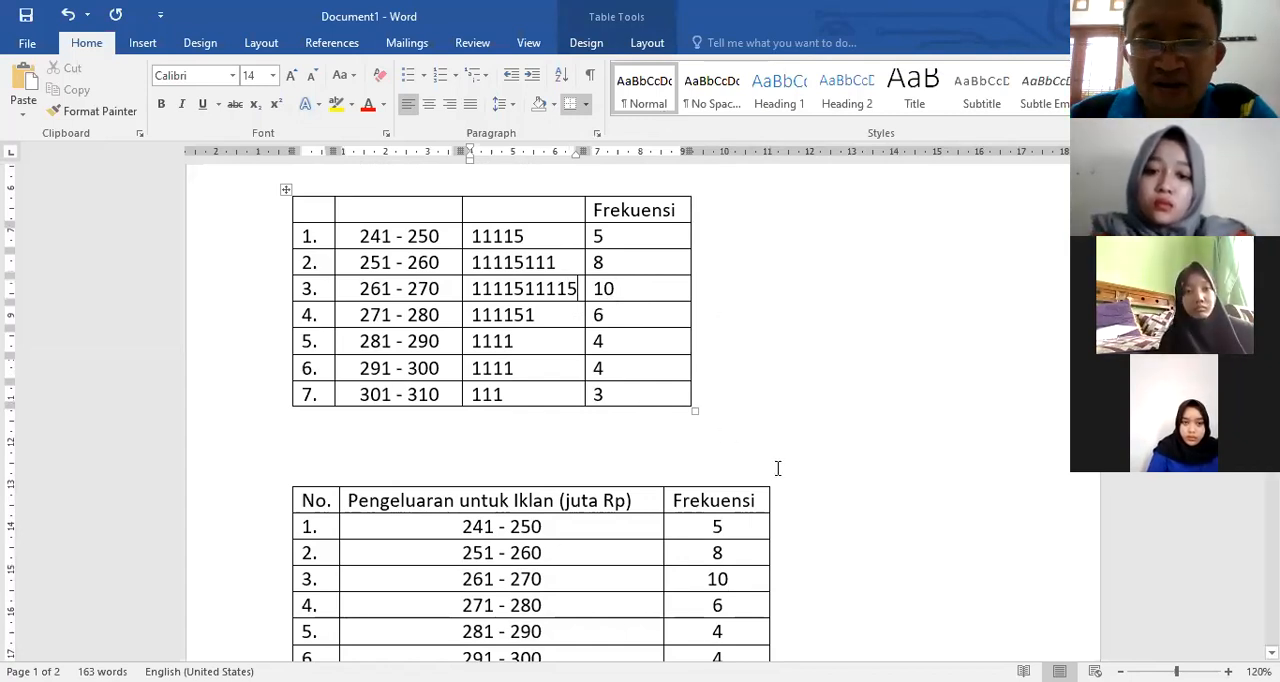
Step: Apply the Title style to the 261 - 270 tally in the original table, undoing and redoing the change
{"action": "scroll", "coordinate": [722, 455], "scroll_direction": "down", "scroll_amount": 1}
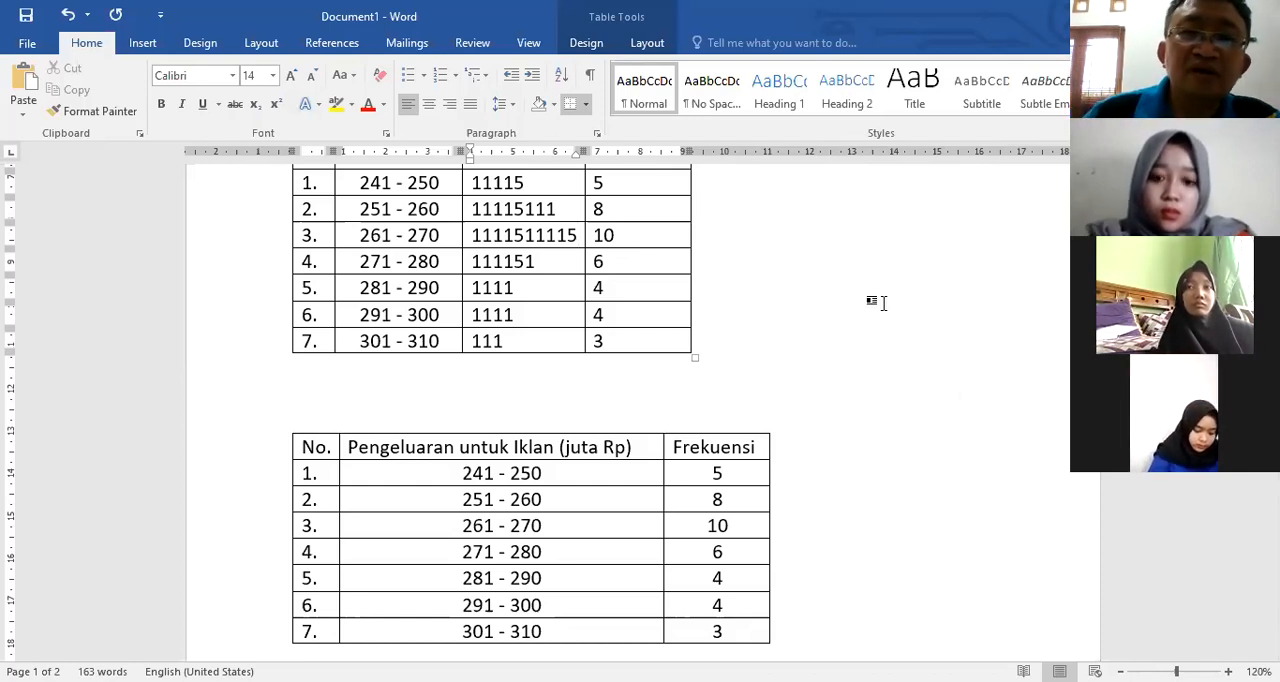
{"action": "left_click", "coordinate": [937, 103]}
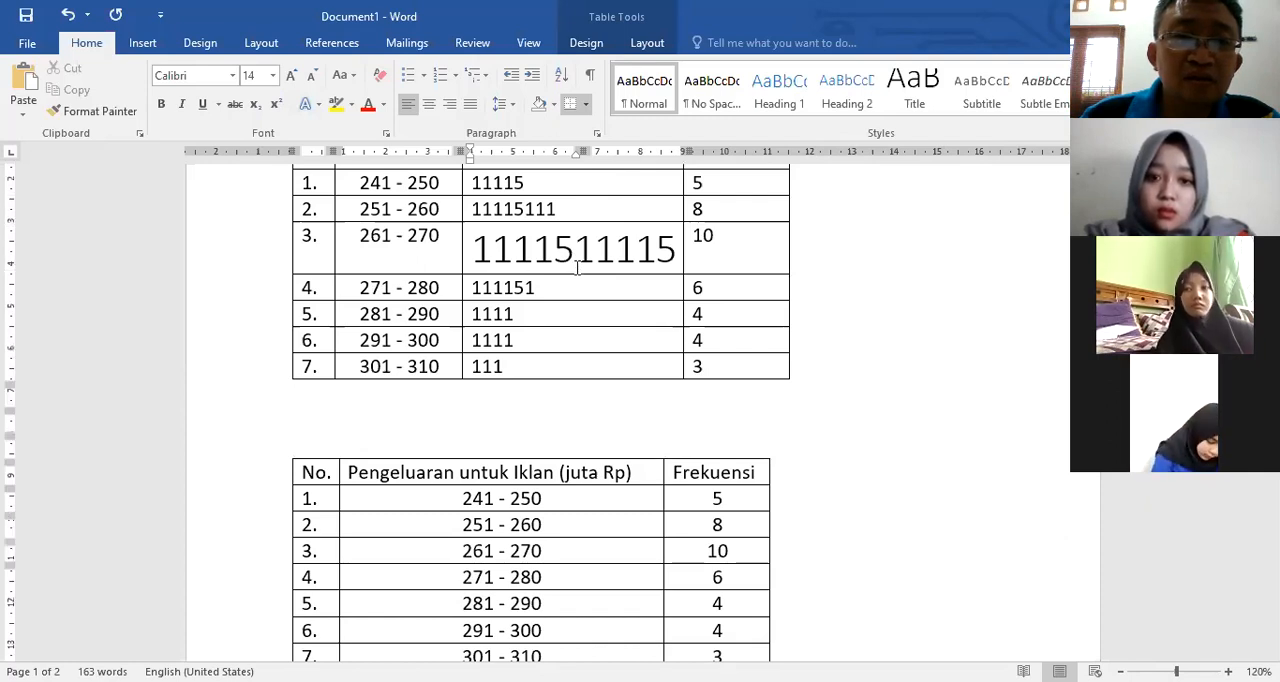
{"action": "scroll", "coordinate": [634, 309], "scroll_direction": "up", "scroll_amount": 6}
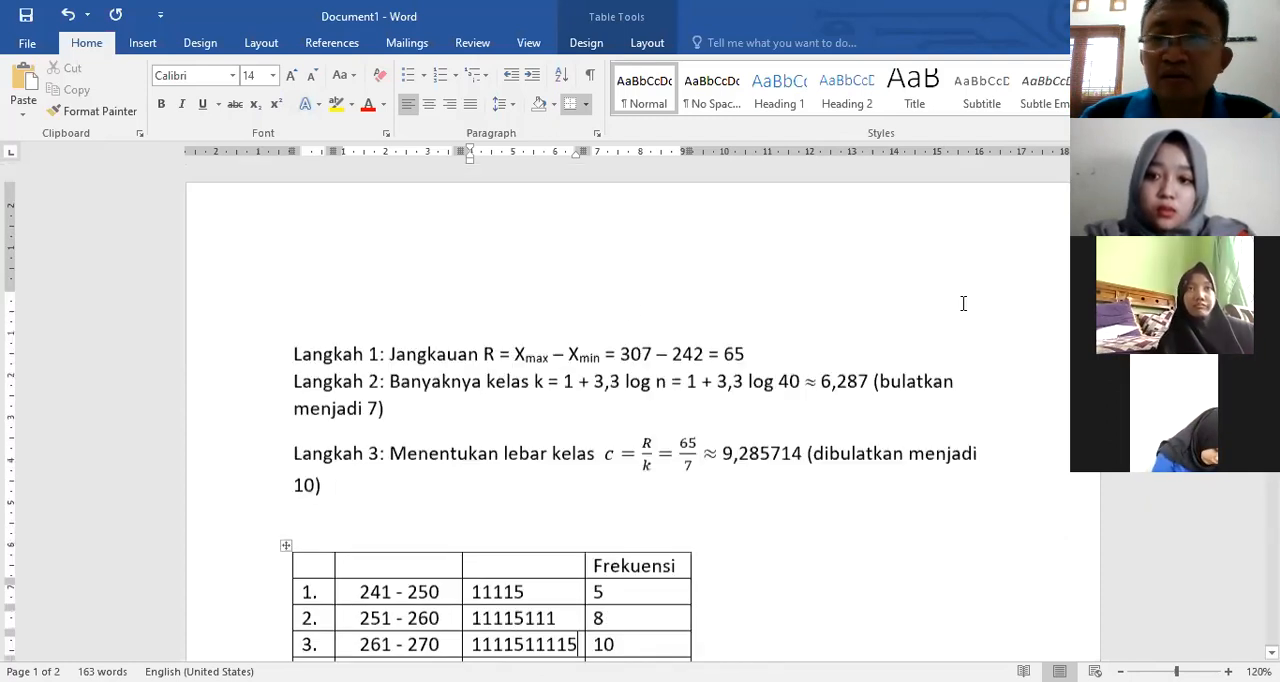
{"action": "scroll", "coordinate": [963, 303], "scroll_direction": "down", "scroll_amount": 6}
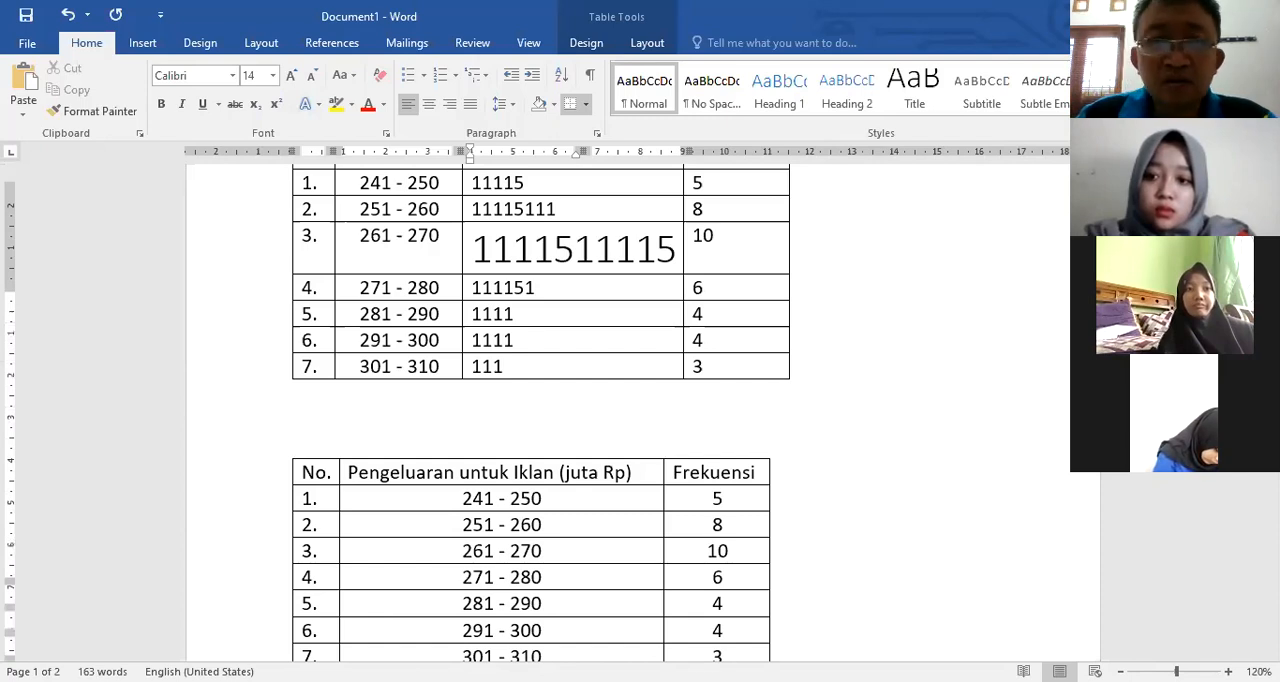
{"action": "scroll", "coordinate": [467, 246], "scroll_direction": "down", "scroll_amount": 1}
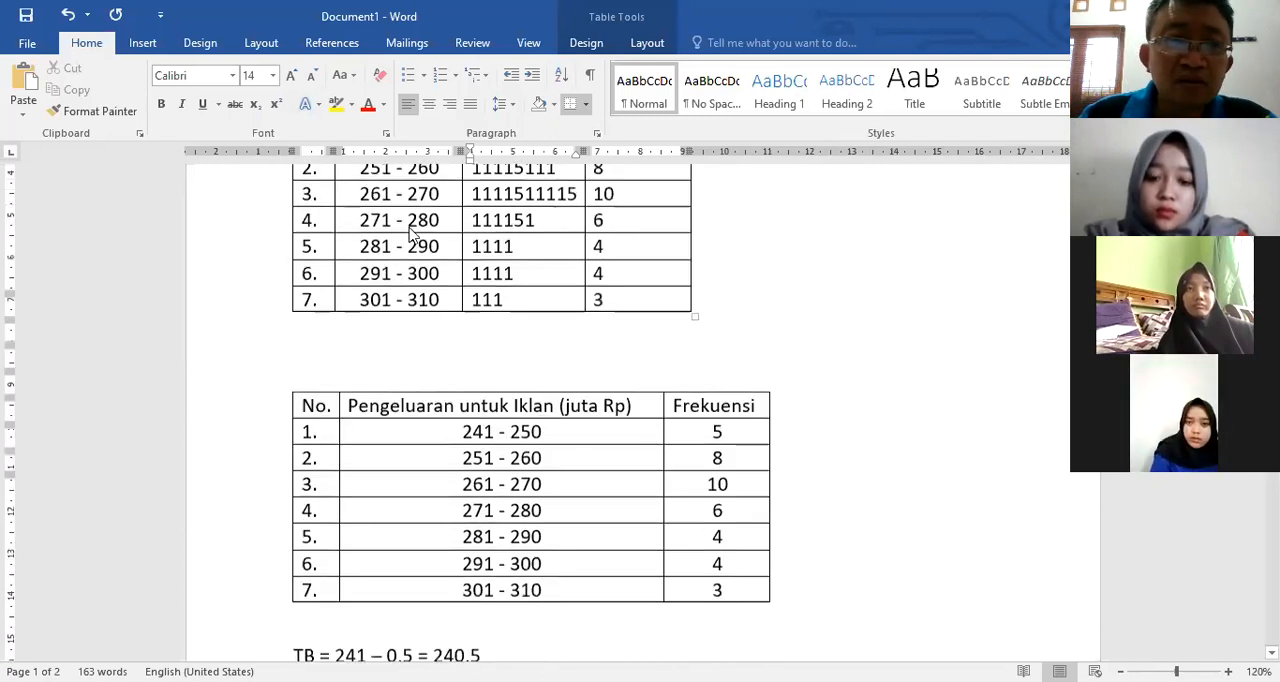
{"action": "key", "text": "ctrl+y"}
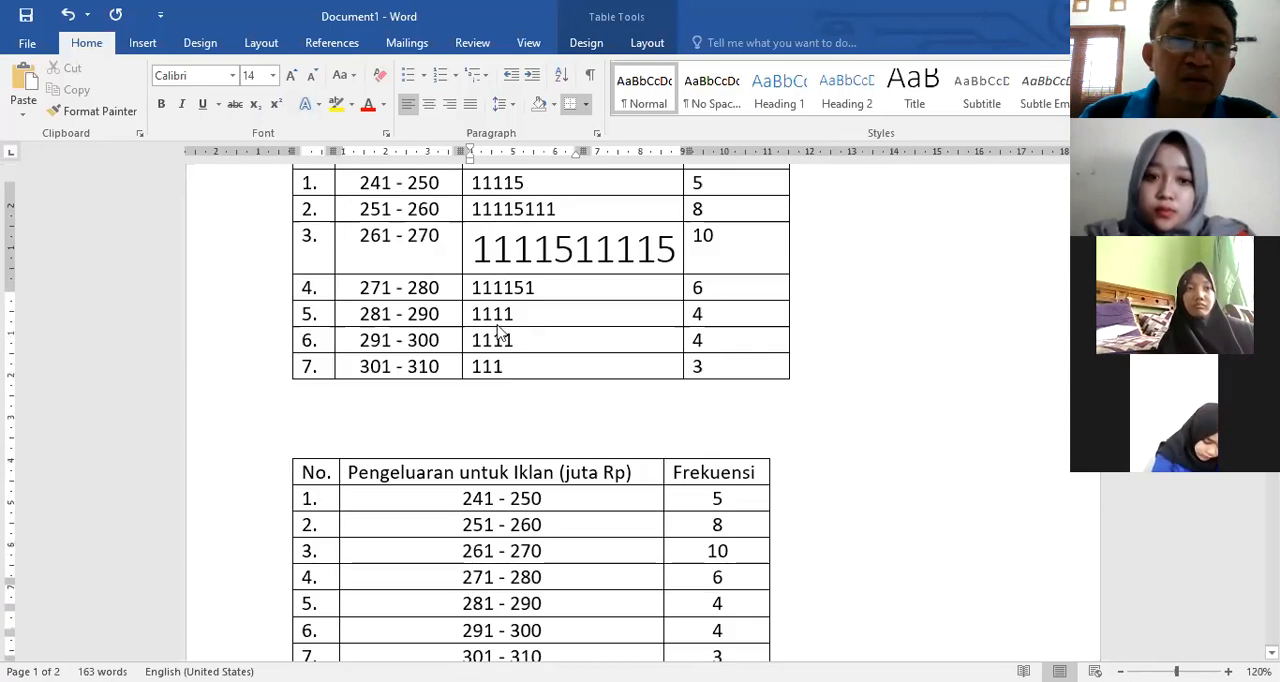
{"action": "key", "text": "ctrl+z"}
{"action": "key", "text": "ctrl+y"}
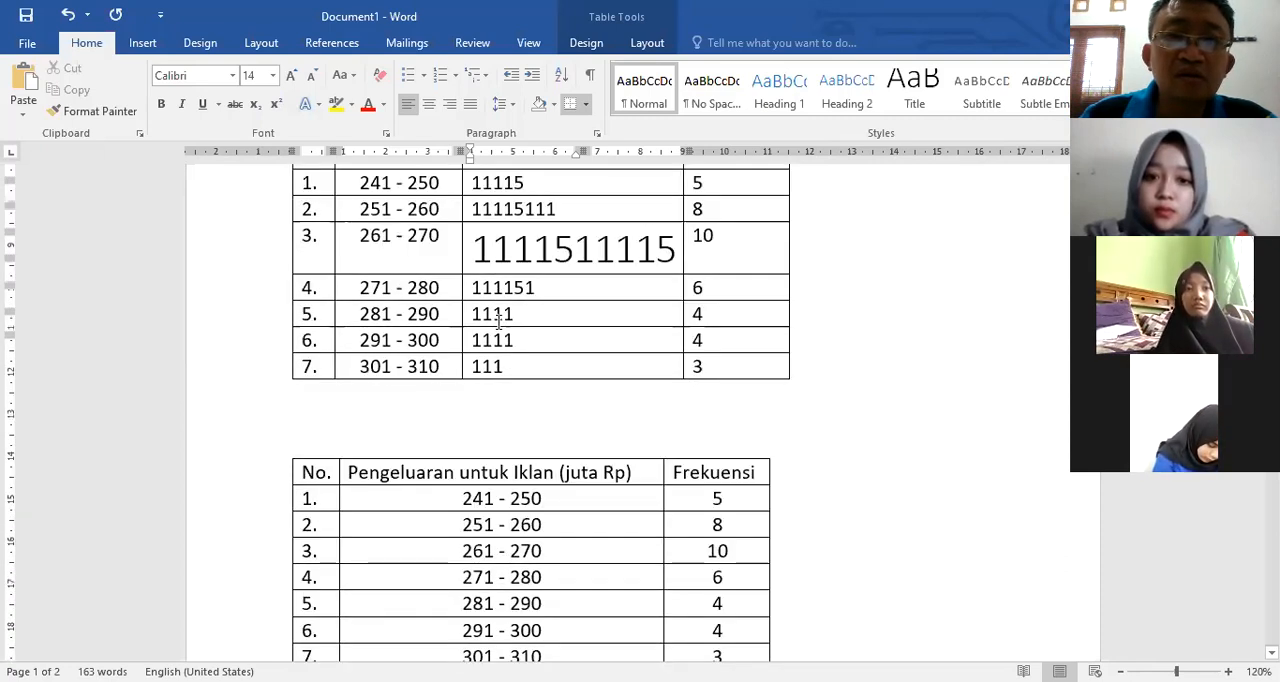
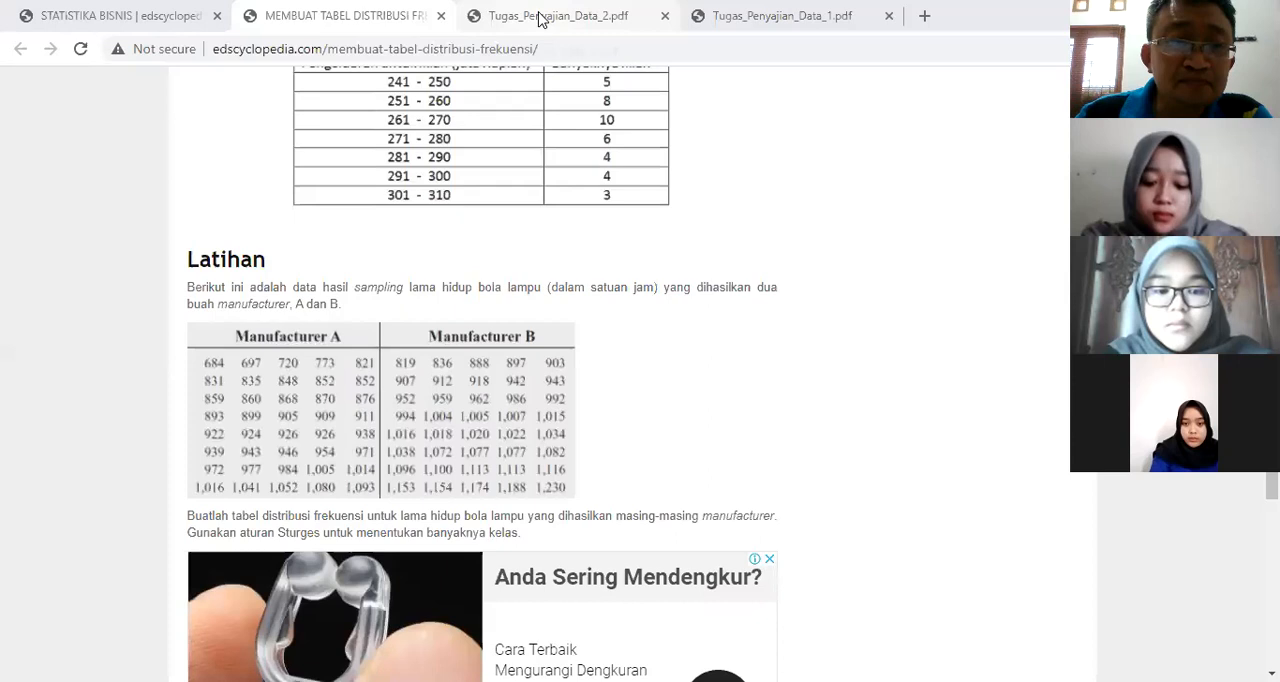
Step: Switch to the browser and review the exercises in Tugas_Penyajian_Data_2.pdf, Tugas_Penyajian_Data_1.pdf and the frequency table article's Latihan section
{"action": "left_click", "coordinate": [540, 17]}
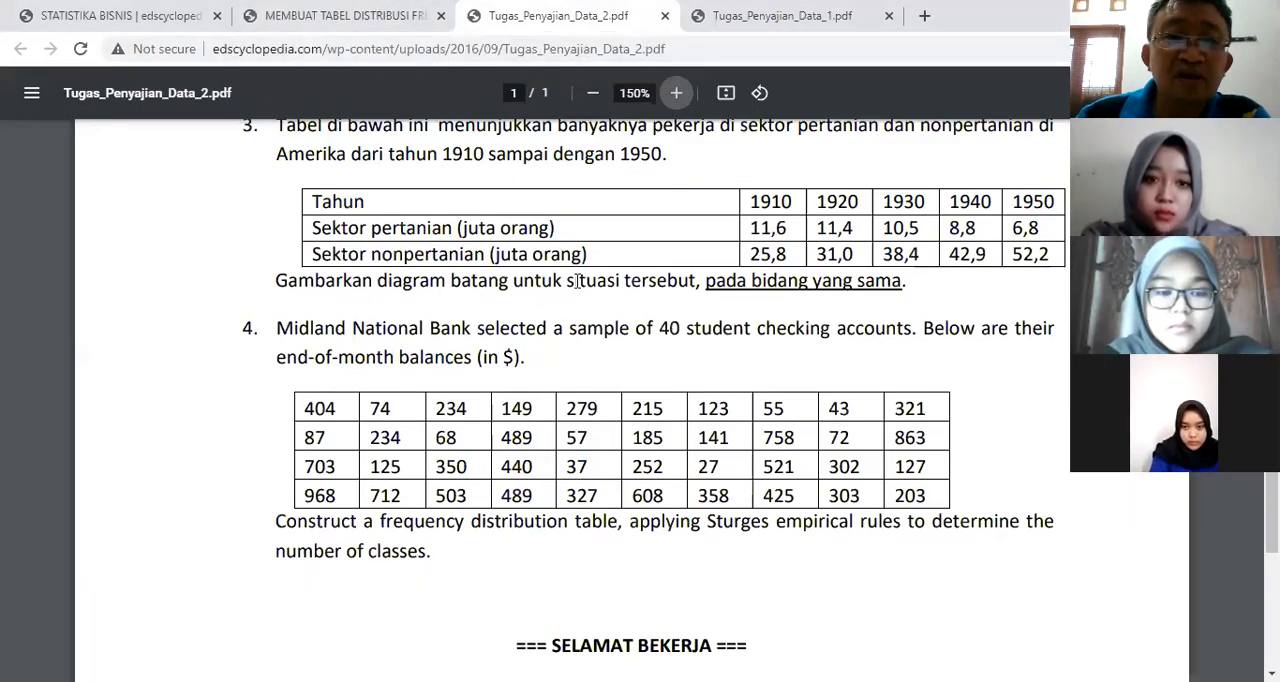
{"action": "scroll", "coordinate": [578, 281], "scroll_direction": "up", "scroll_amount": 5}
{"action": "scroll", "coordinate": [592, 313], "scroll_direction": "up", "scroll_amount": 2}
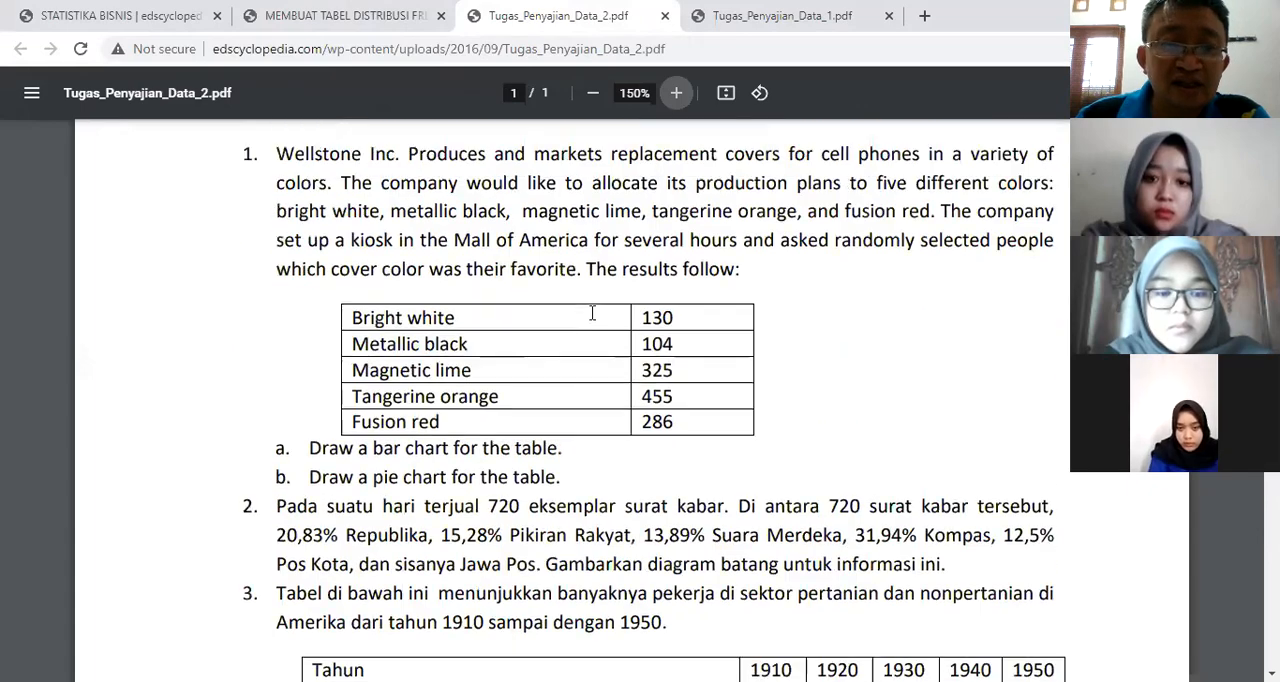
{"action": "scroll", "coordinate": [600, 313], "scroll_direction": "down", "scroll_amount": 4}
{"action": "scroll", "coordinate": [628, 313], "scroll_direction": "down", "scroll_amount": 2}
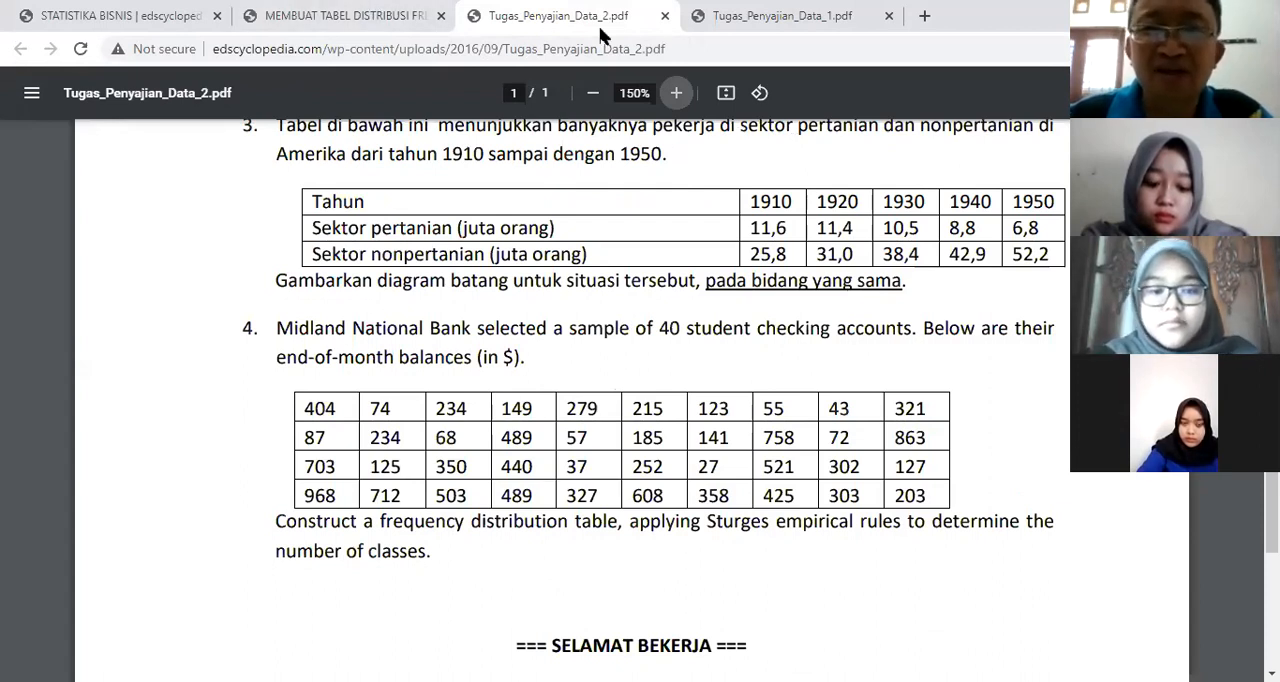
{"action": "left_click", "coordinate": [779, 20]}
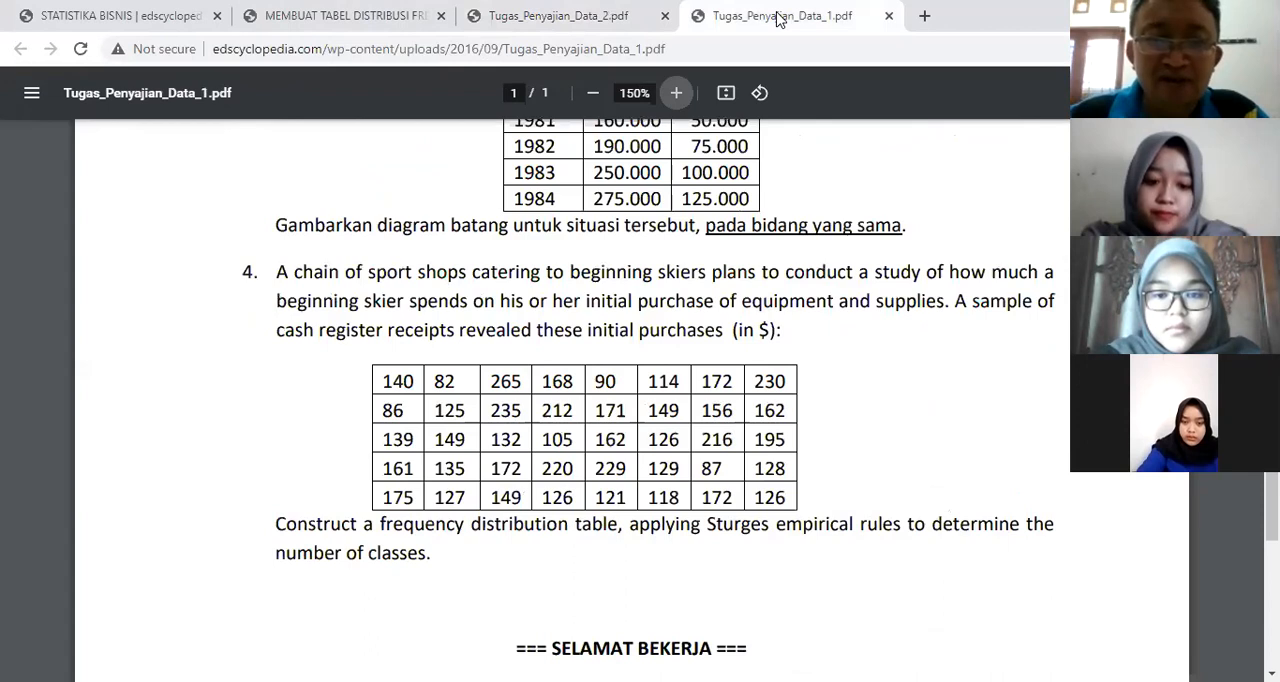
{"action": "left_click", "coordinate": [577, 17]}
{"action": "left_click", "coordinate": [332, 20]}
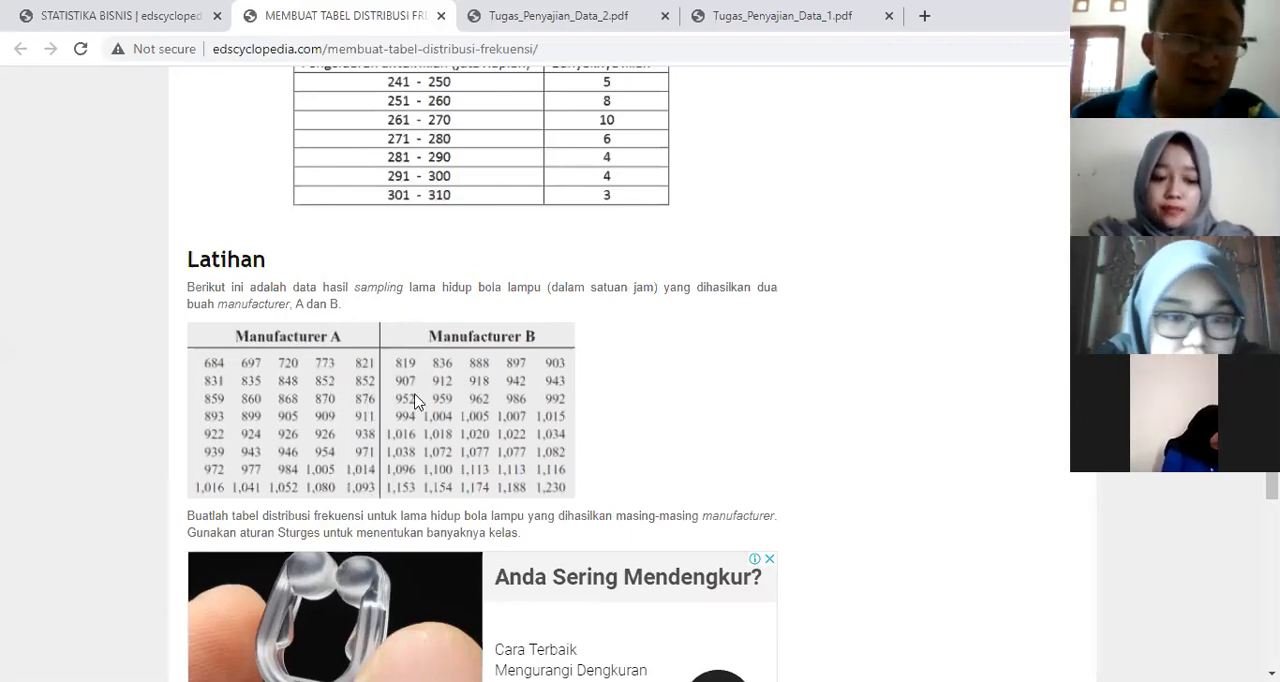
{"action": "left_click", "coordinate": [585, 13]}
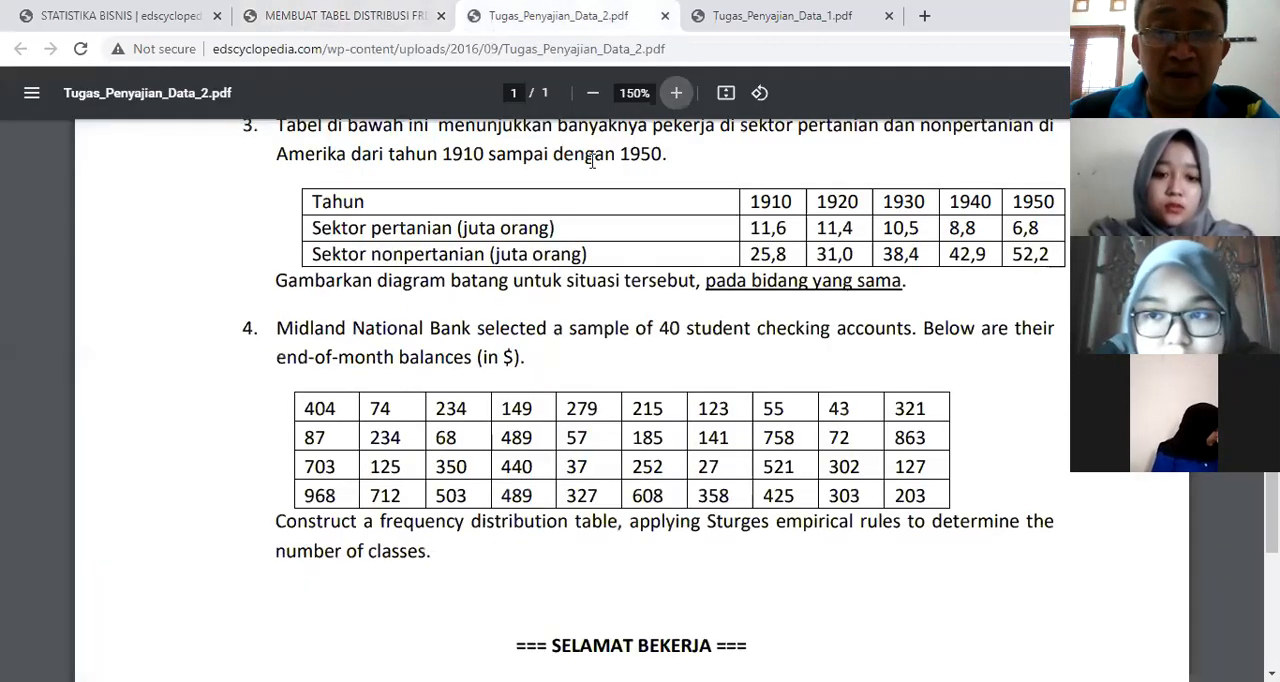
{"action": "scroll", "coordinate": [684, 330], "scroll_direction": "up", "scroll_amount": 8}
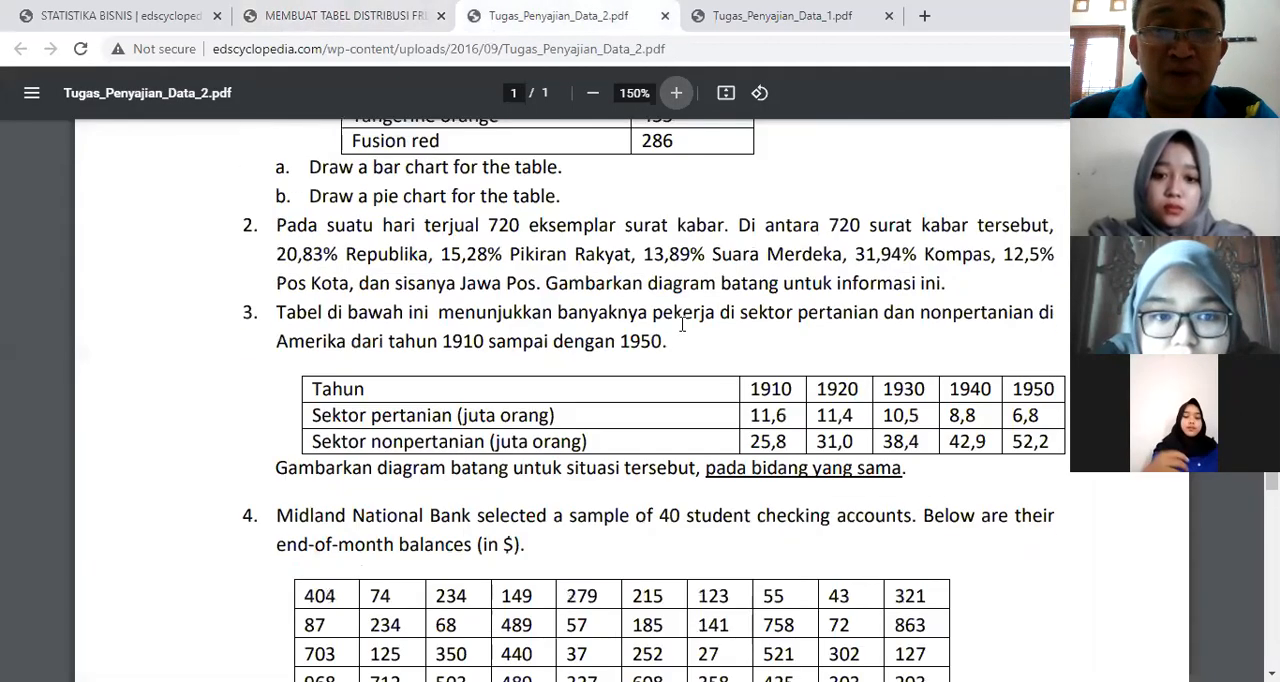
{"action": "scroll", "coordinate": [684, 326], "scroll_direction": "down", "scroll_amount": 8}
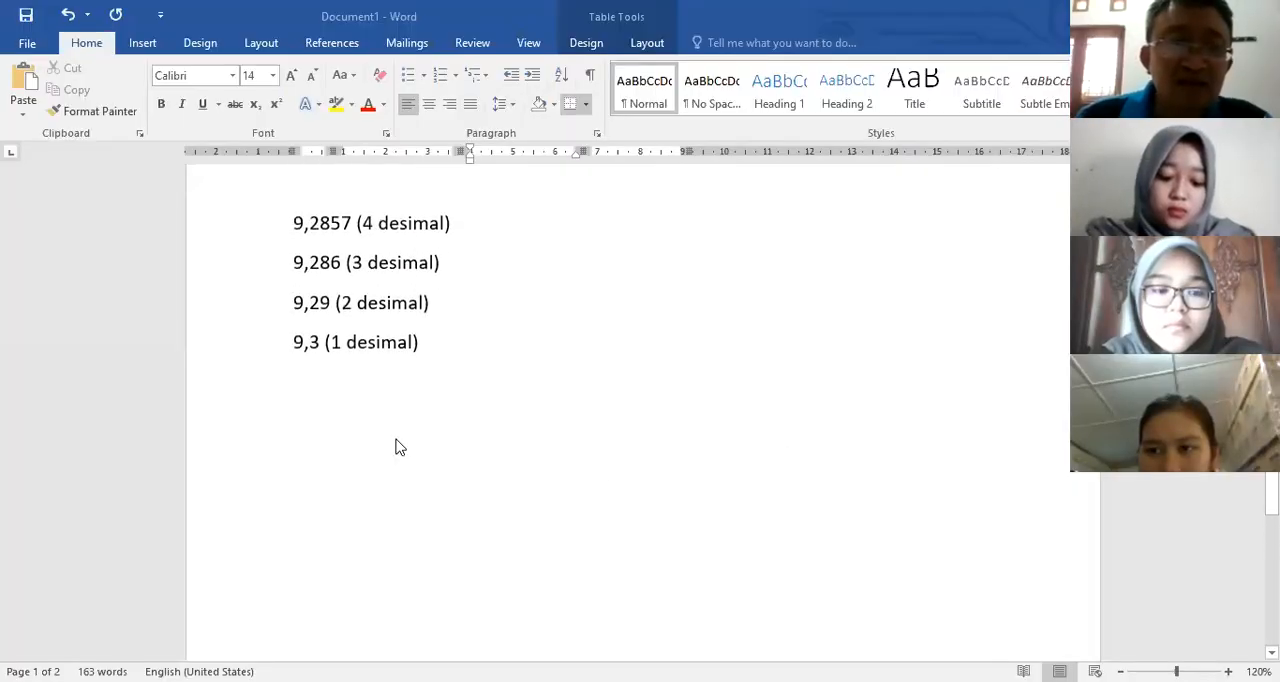
Step: Switch back to Word and start a new line reading "Langkah 1: R =" below the decimal rounding examples
{"action": "left_click", "coordinate": [405, 415]}
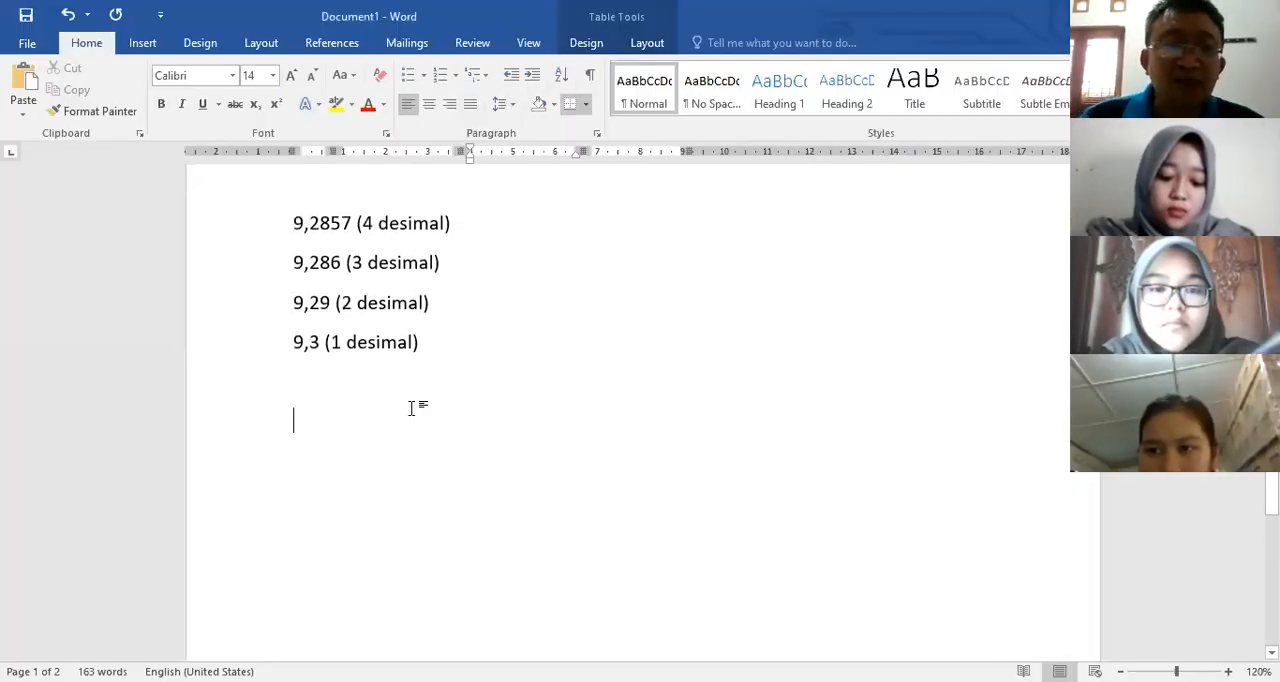
{"action": "scroll", "coordinate": [434, 386], "scroll_direction": "up", "scroll_amount": 3}
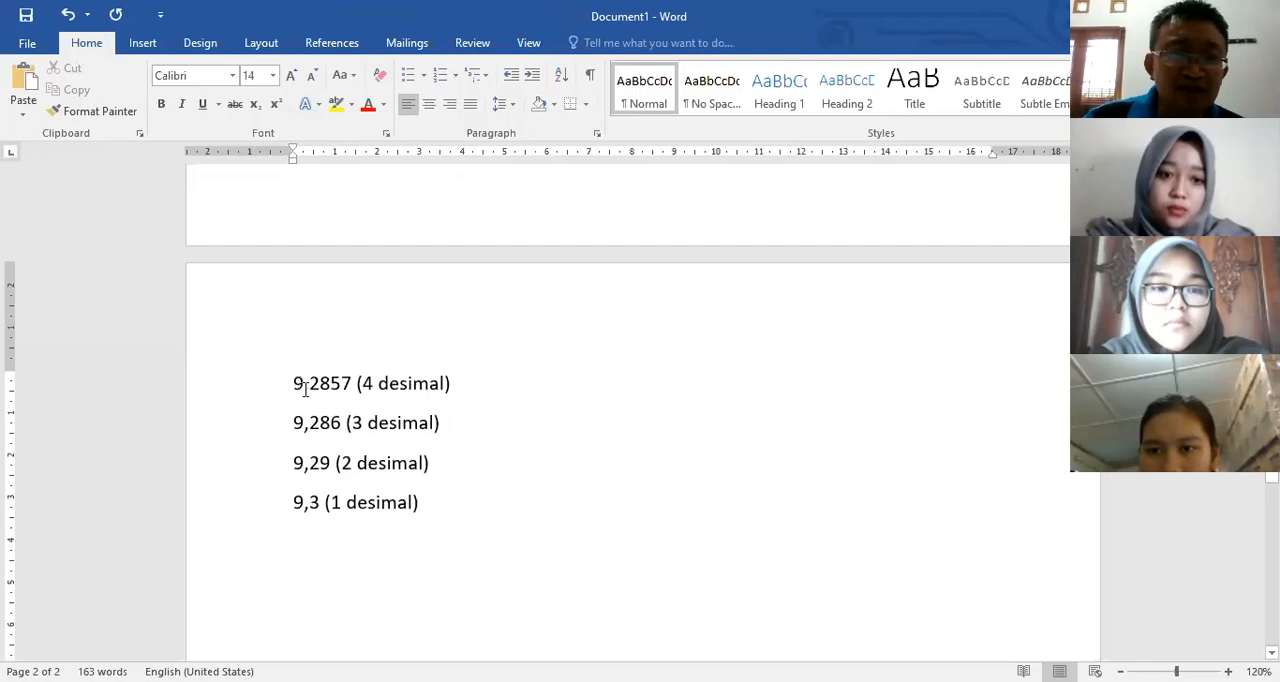
{"action": "left_click_drag", "start_coordinate": [307, 388], "coordinate": [469, 519]}
{"action": "left_click", "coordinate": [368, 571]}
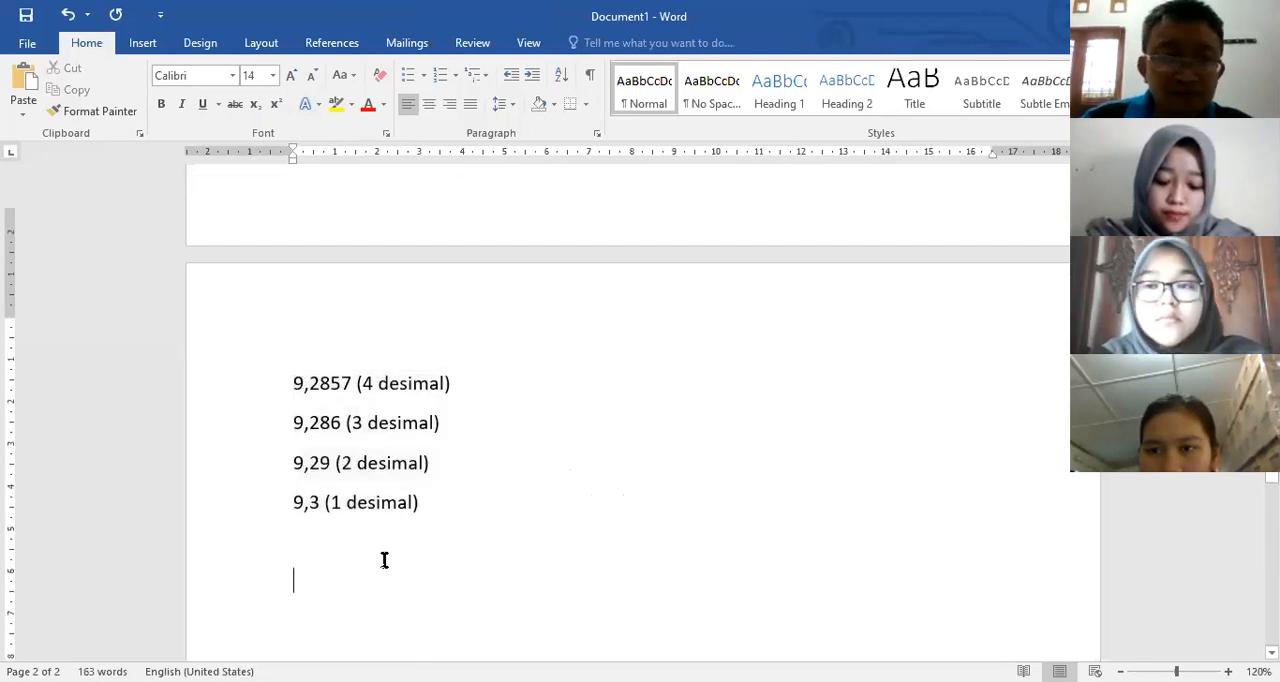
{"action": "scroll", "coordinate": [420, 520], "scroll_direction": "down", "scroll_amount": 2}
{"action": "type", "text": "1."}
{"action": "key", "text": "BackSpace"}
{"action": "key", "text": "BackSpace"}
{"action": "type", "text": "Langkah 1: R ="}
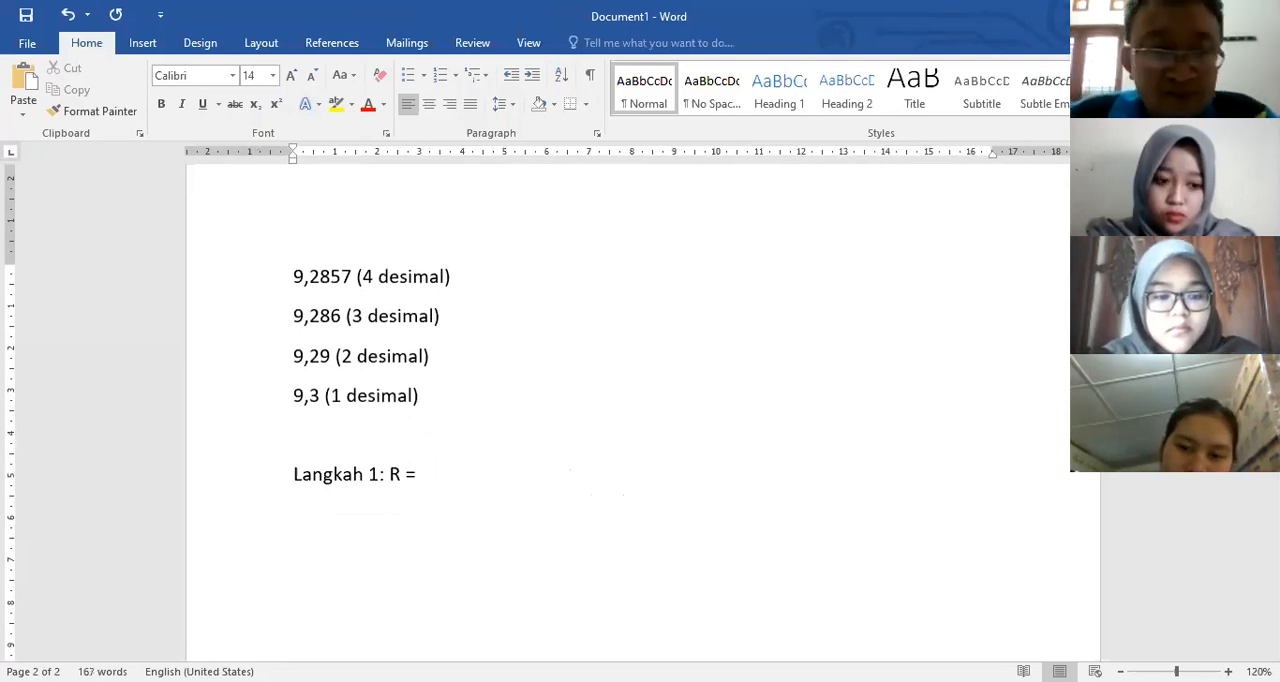
Step: Complete the new Langkah 1 line with the range calculation 968 – 27 = 941
{"action": "type", "text": "968 -"}
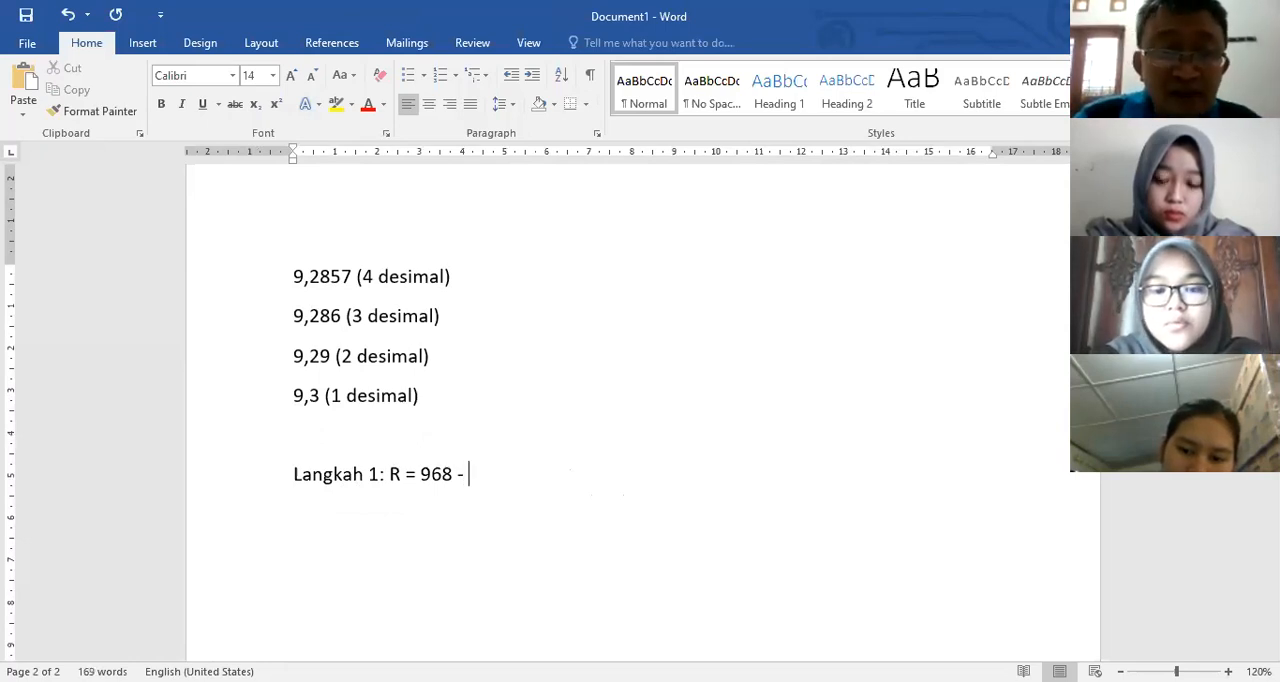
{"action": "type", "text": " 27"}
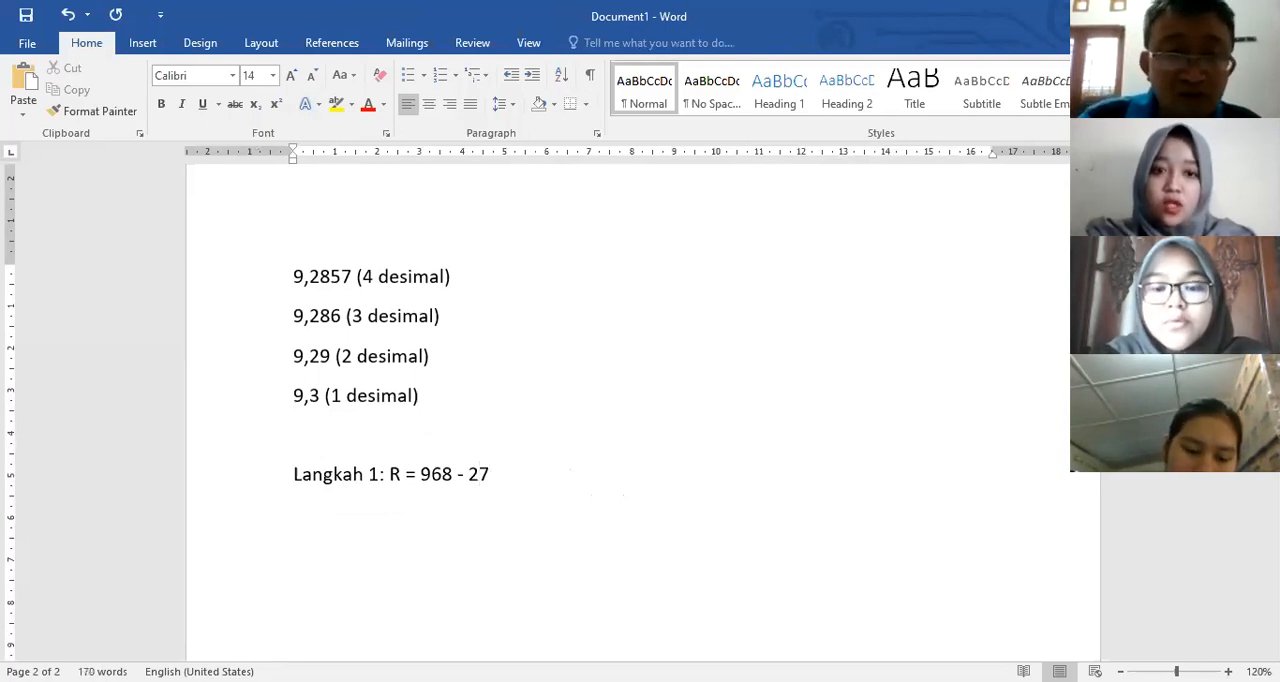
{"action": "type", "text": " = "}
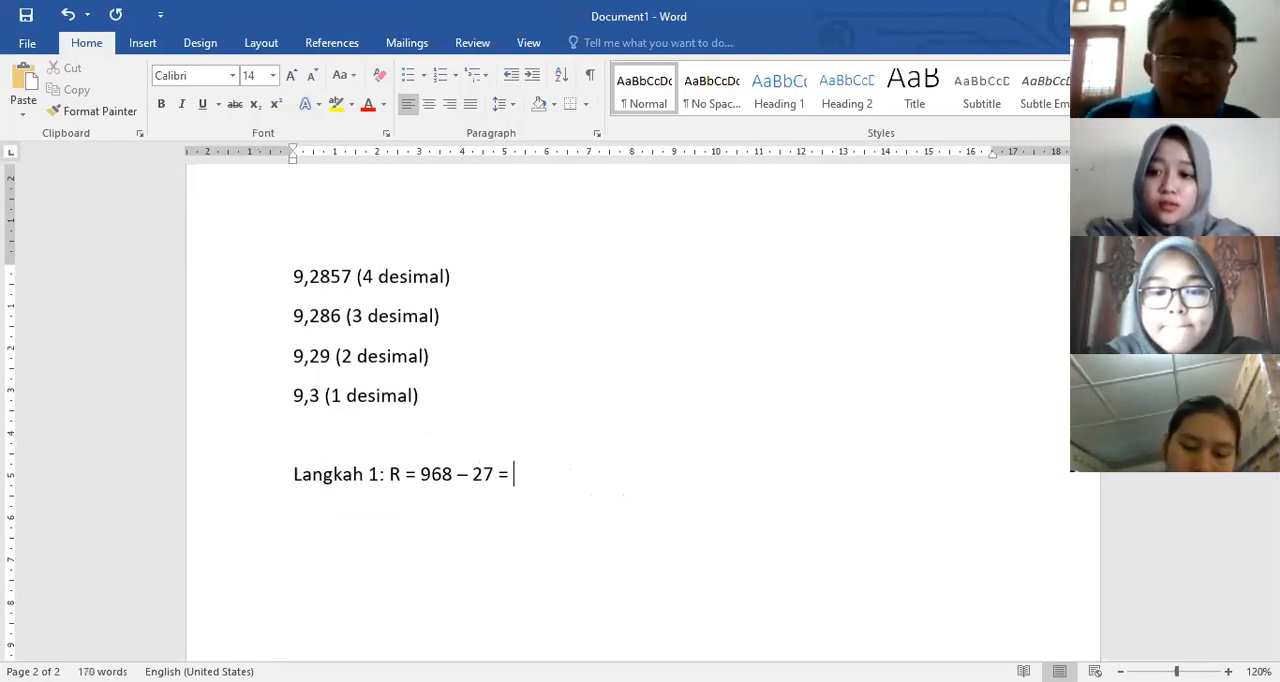
{"action": "type", "text": "1"}
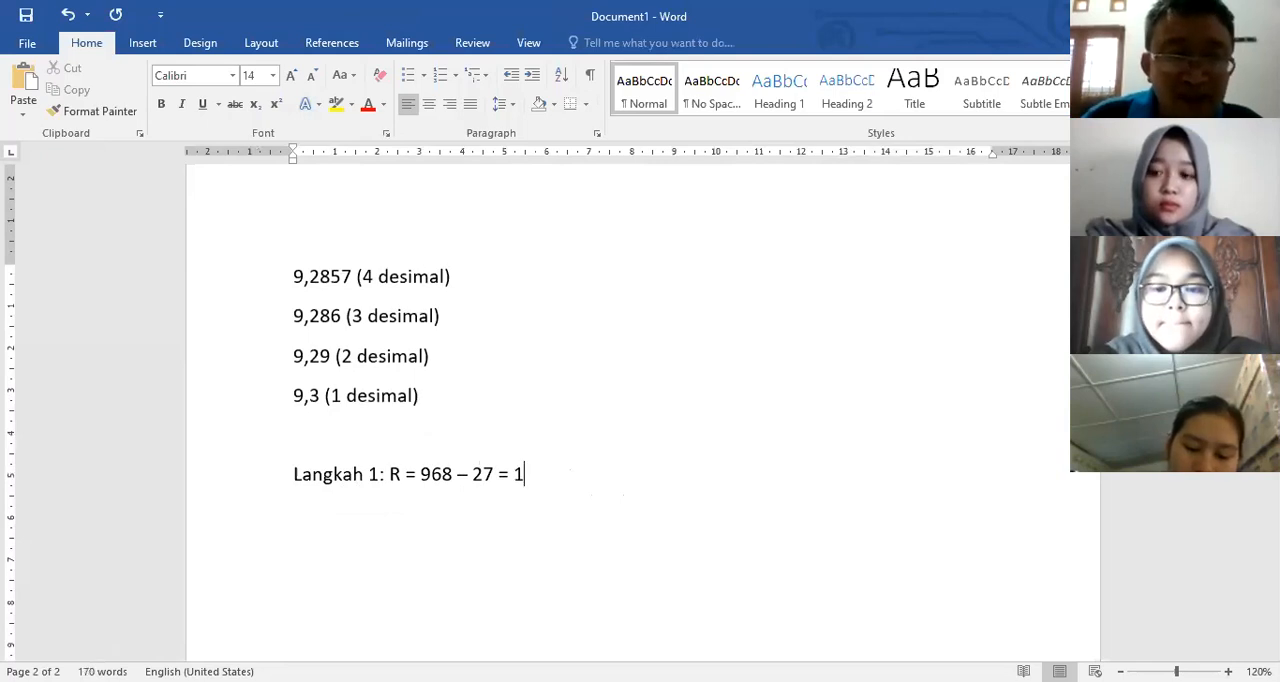
{"action": "key", "text": "Left"}
{"action": "type", "text": "4"}
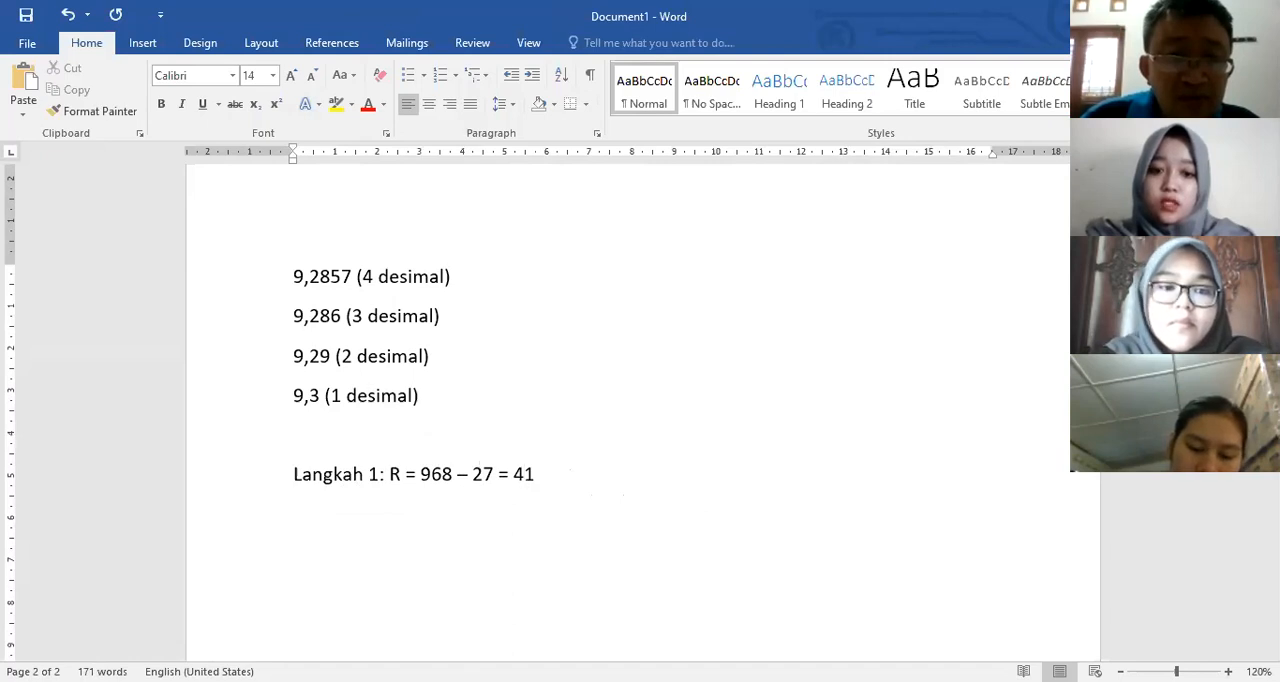
{"action": "key", "text": "Left"}
{"action": "type", "text": "9"}
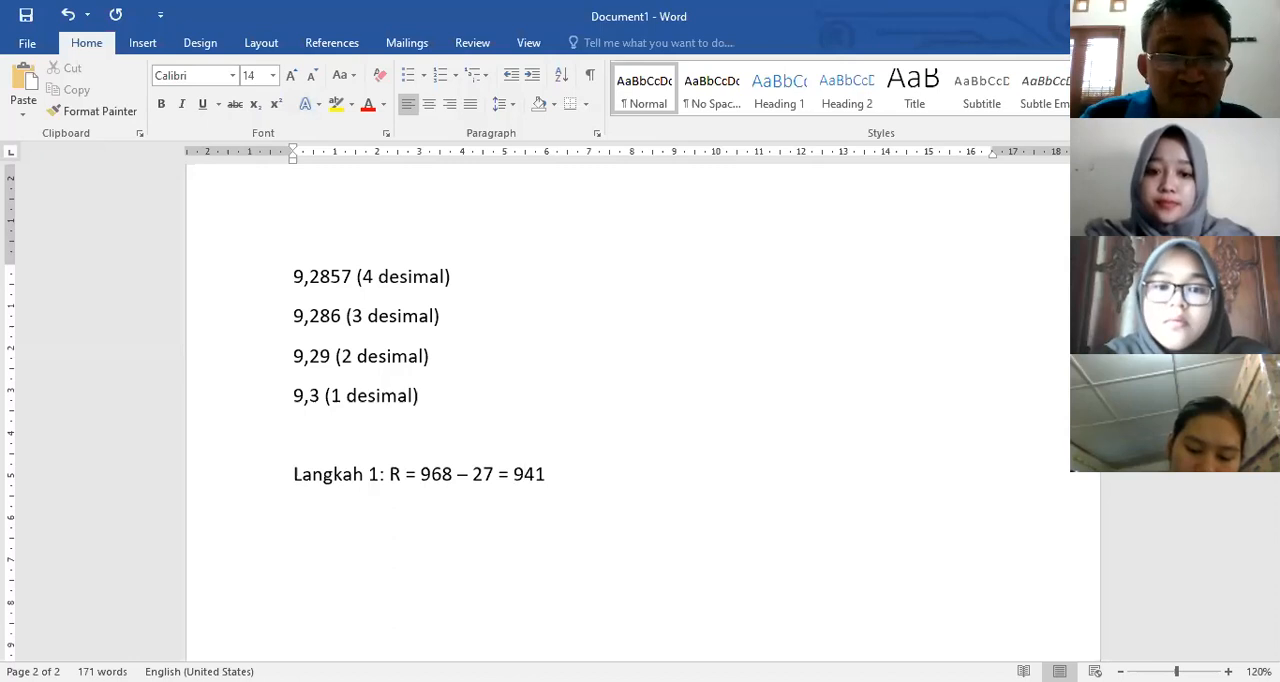
{"action": "left_click", "coordinate": [590, 477]}
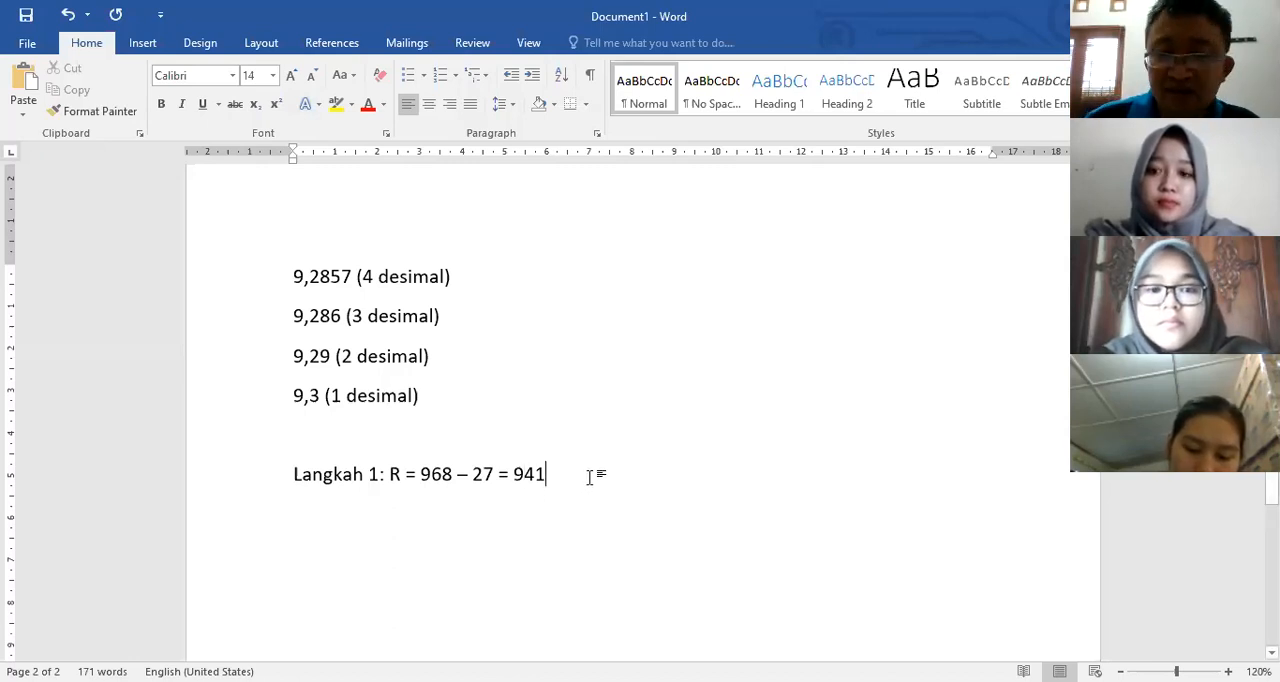
Step: Add the line "Langkah 2: k = 1 + 3,3 log 40" below the new Langkah 1
{"action": "key", "text": "Return"}
{"action": "type", "text": "Langkah 2"}
{"action": "type", "text": ": "}
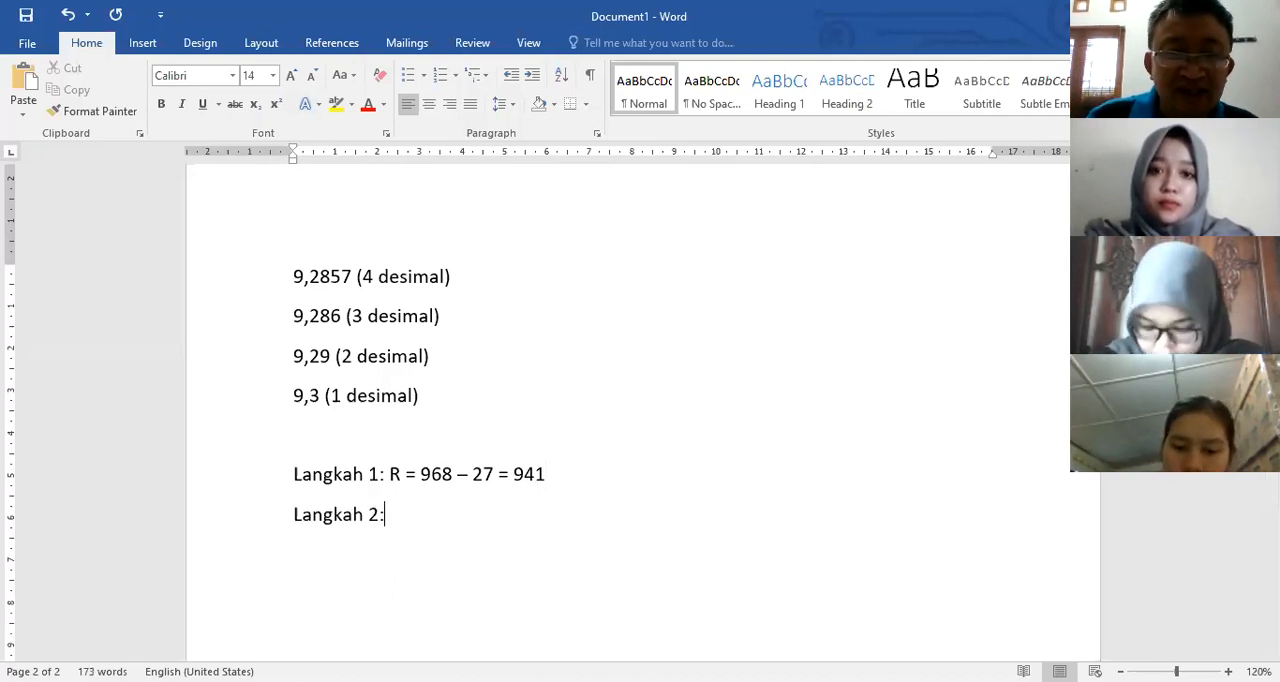
{"action": "type", "text": "k "}
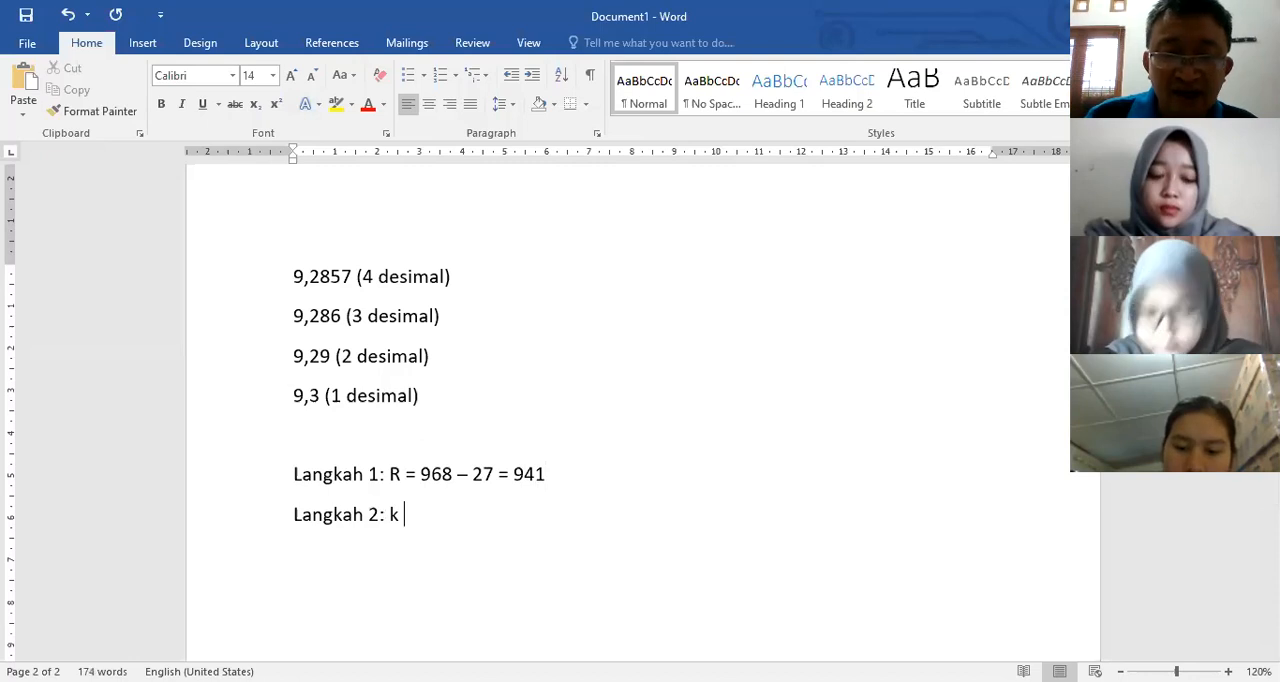
{"action": "type", "text": "= 1 + 3,"}
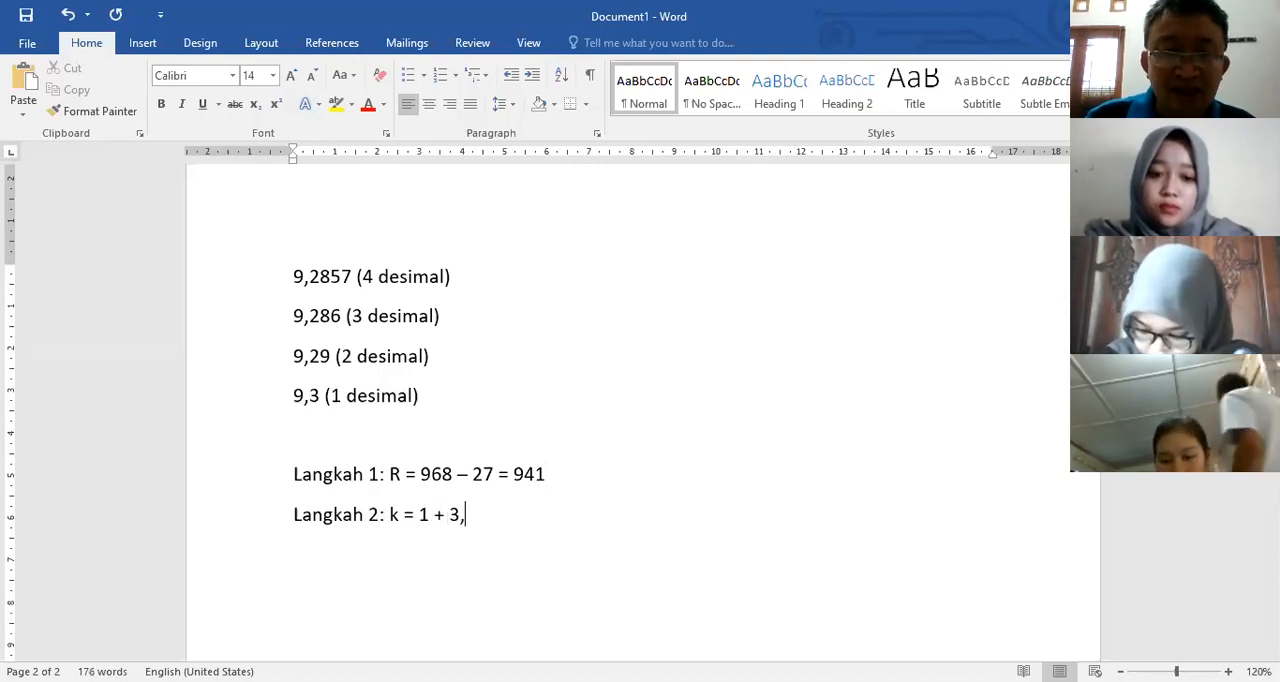
{"action": "type", "text": "3 log 40"}
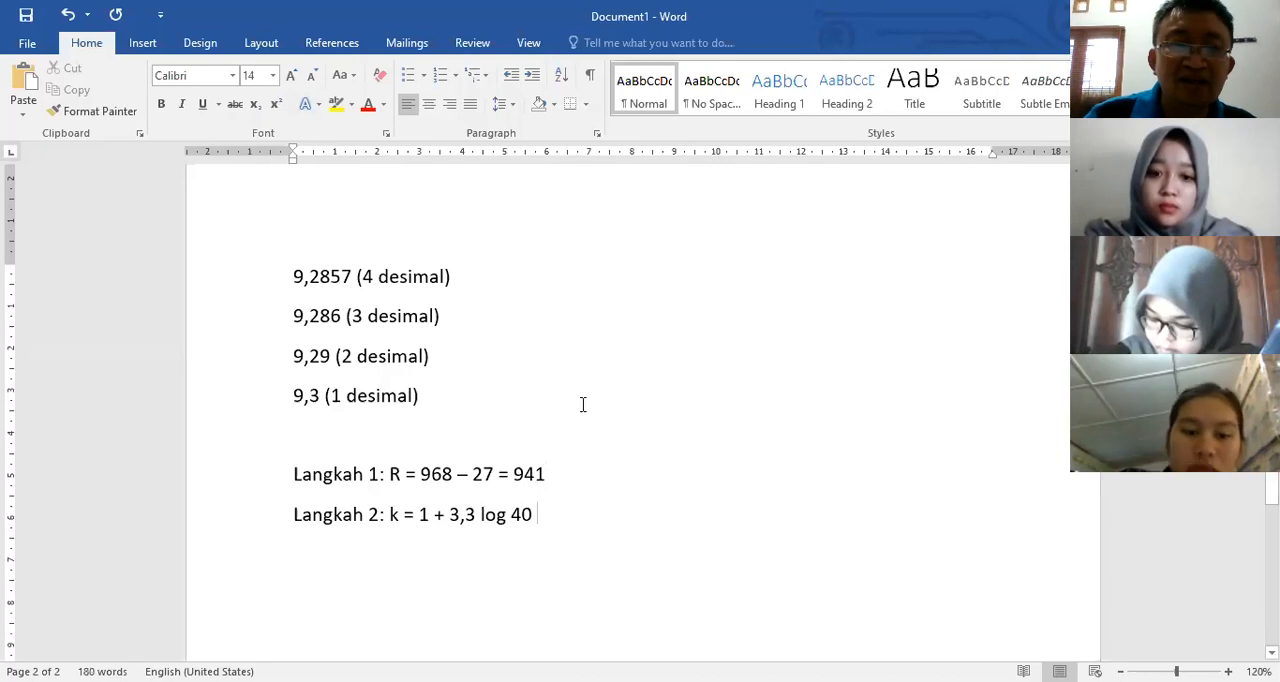
Step: Copy "≈ 6,287 (bulatkan menjadi 7)" from the first page's Langkah 2 to the end of the new Langkah 2 line
{"action": "scroll", "coordinate": [591, 400], "scroll_direction": "up", "scroll_amount": 15}
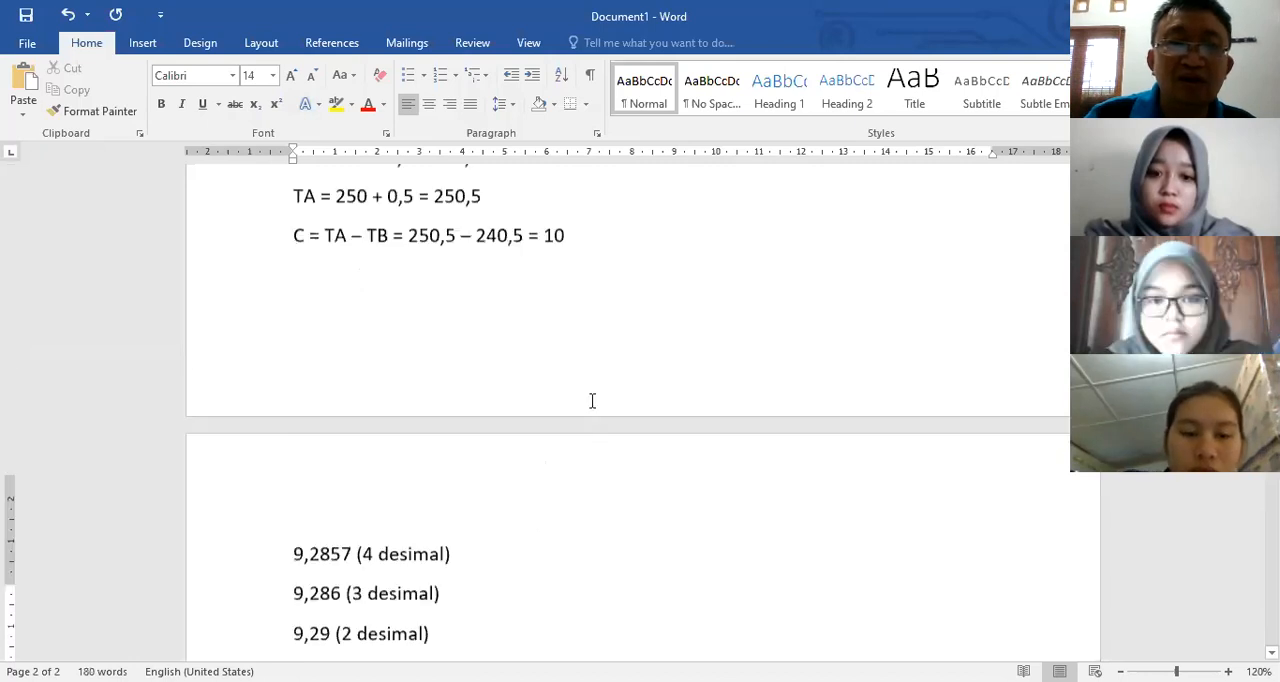
{"action": "scroll", "coordinate": [591, 400], "scroll_direction": "up", "scroll_amount": 2}
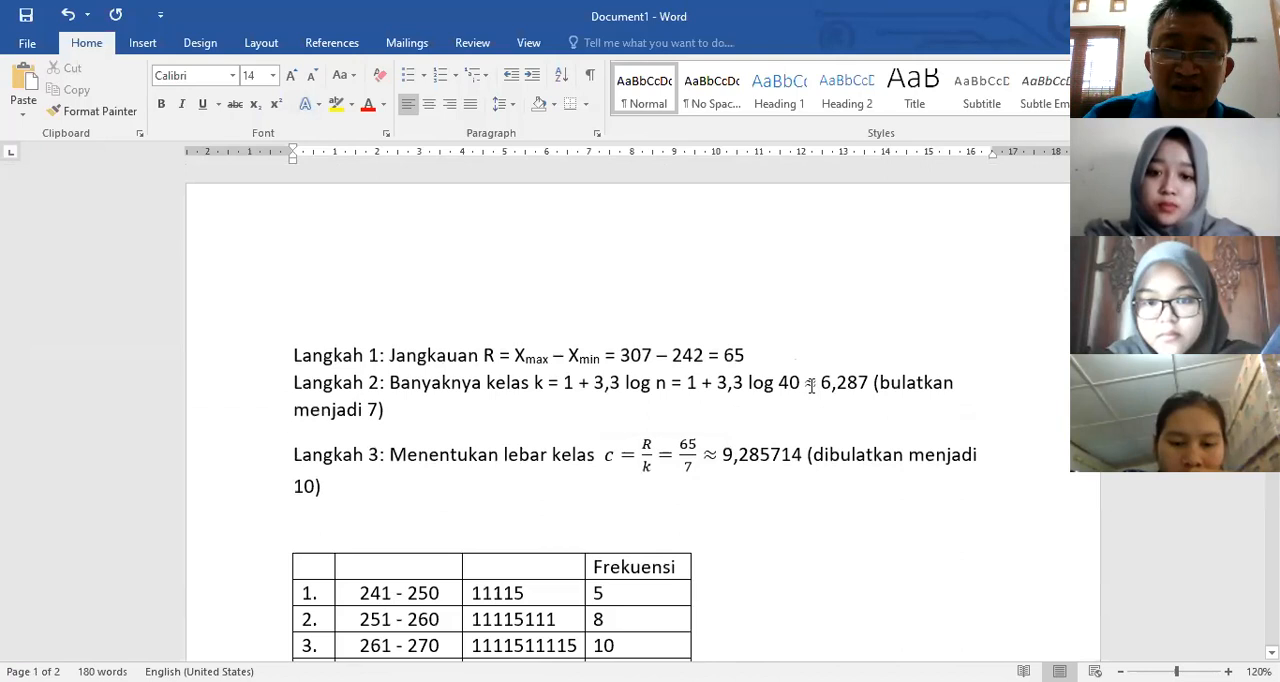
{"action": "left_click_drag", "start_coordinate": [810, 388], "coordinate": [534, 411]}
{"action": "key", "text": "ctrl+c"}
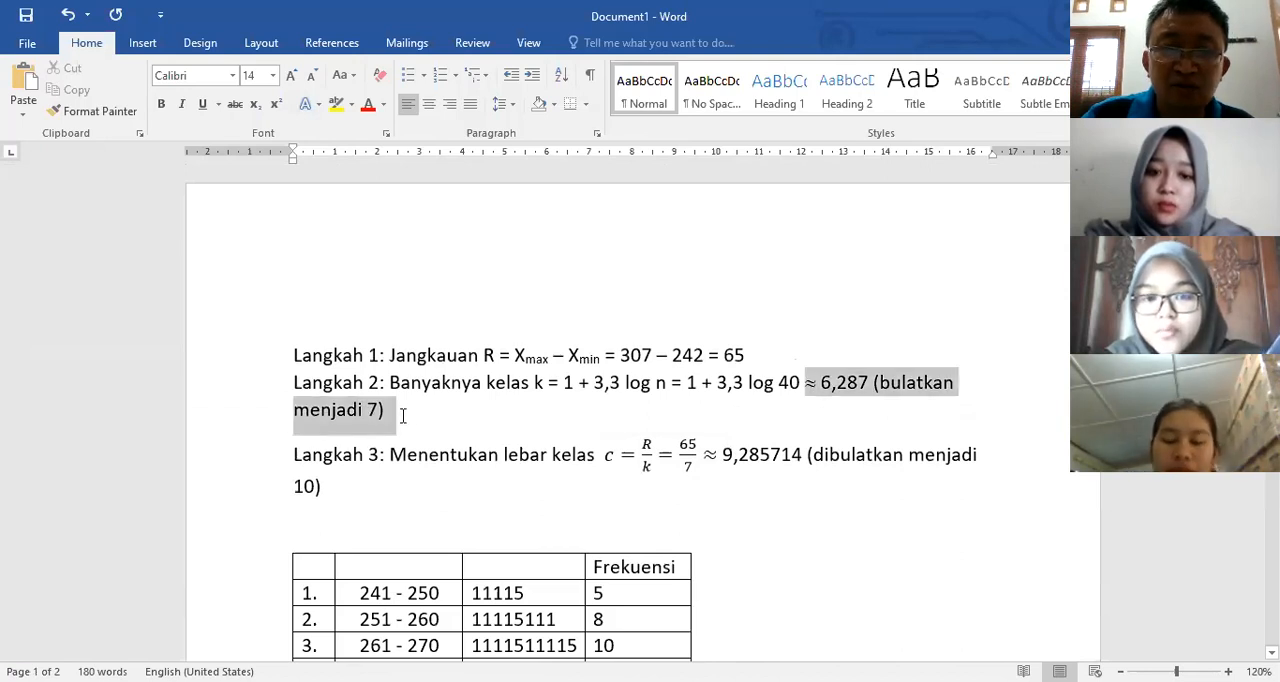
{"action": "left_click_drag", "start_coordinate": [403, 415], "coordinate": [403, 420]}
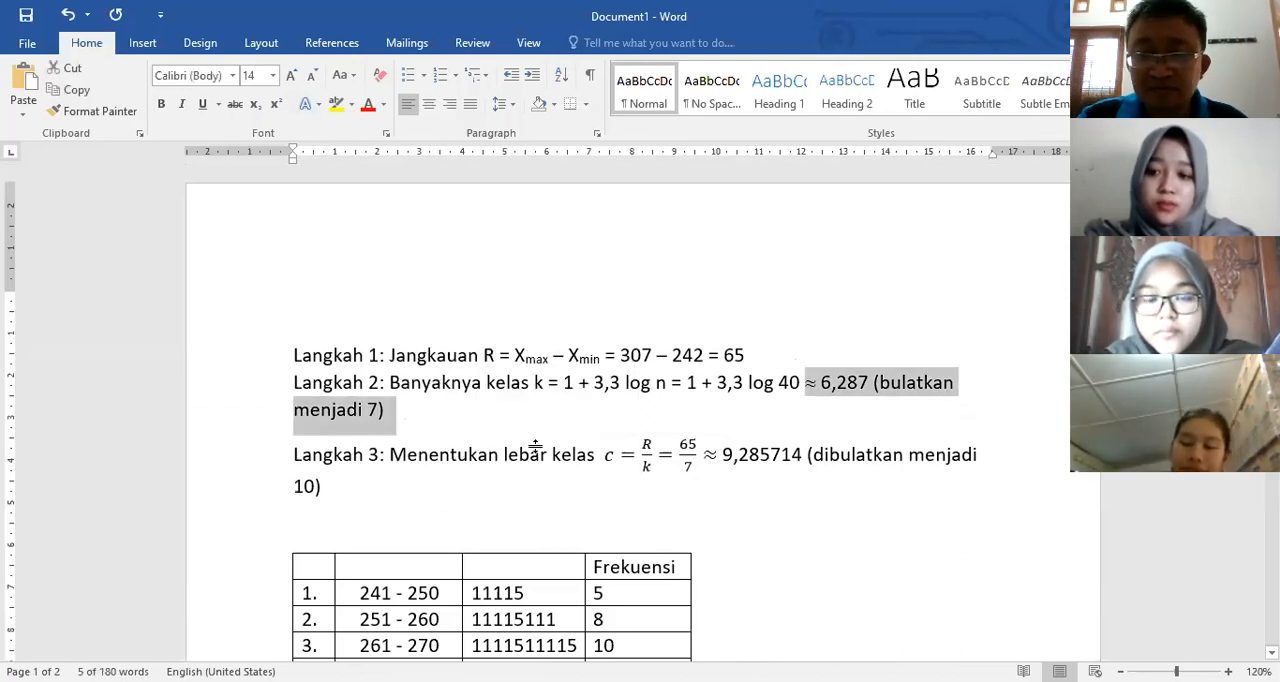
{"action": "scroll", "coordinate": [551, 471], "scroll_direction": "down", "scroll_amount": 5}
{"action": "scroll", "coordinate": [551, 472], "scroll_direction": "up", "scroll_amount": 5}
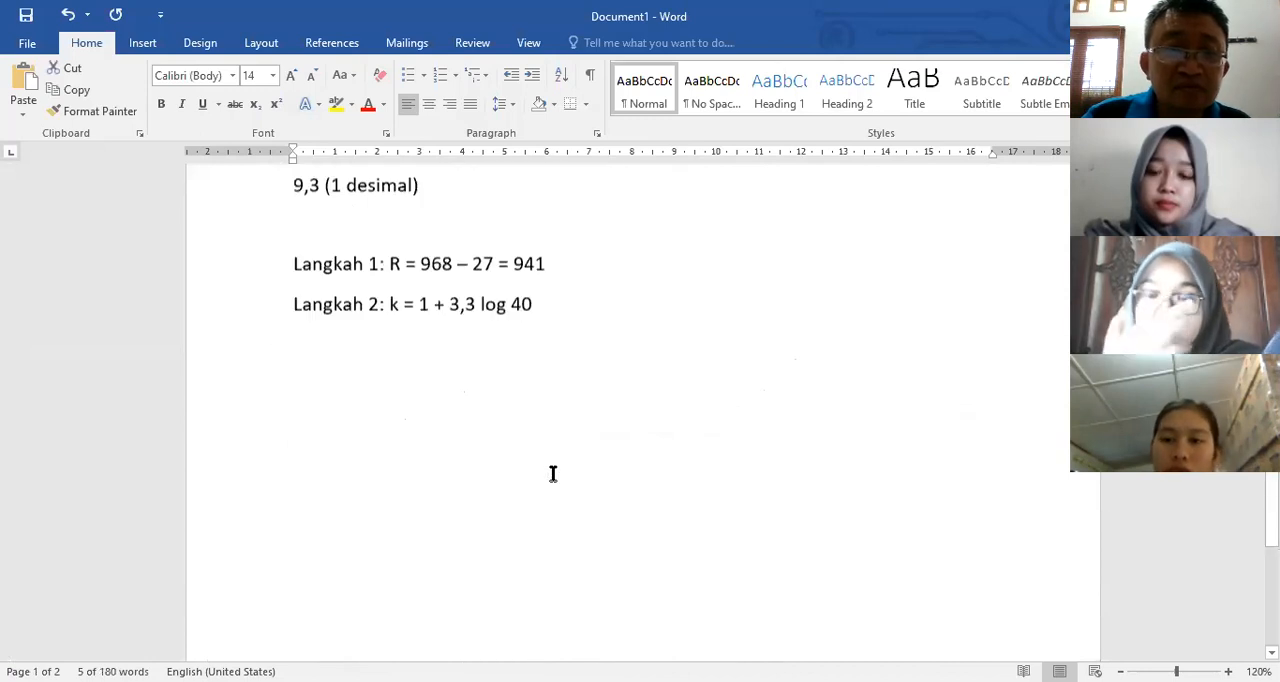
{"action": "scroll", "coordinate": [575, 465], "scroll_direction": "up", "scroll_amount": 2}
{"action": "left_click", "coordinate": [643, 500]}
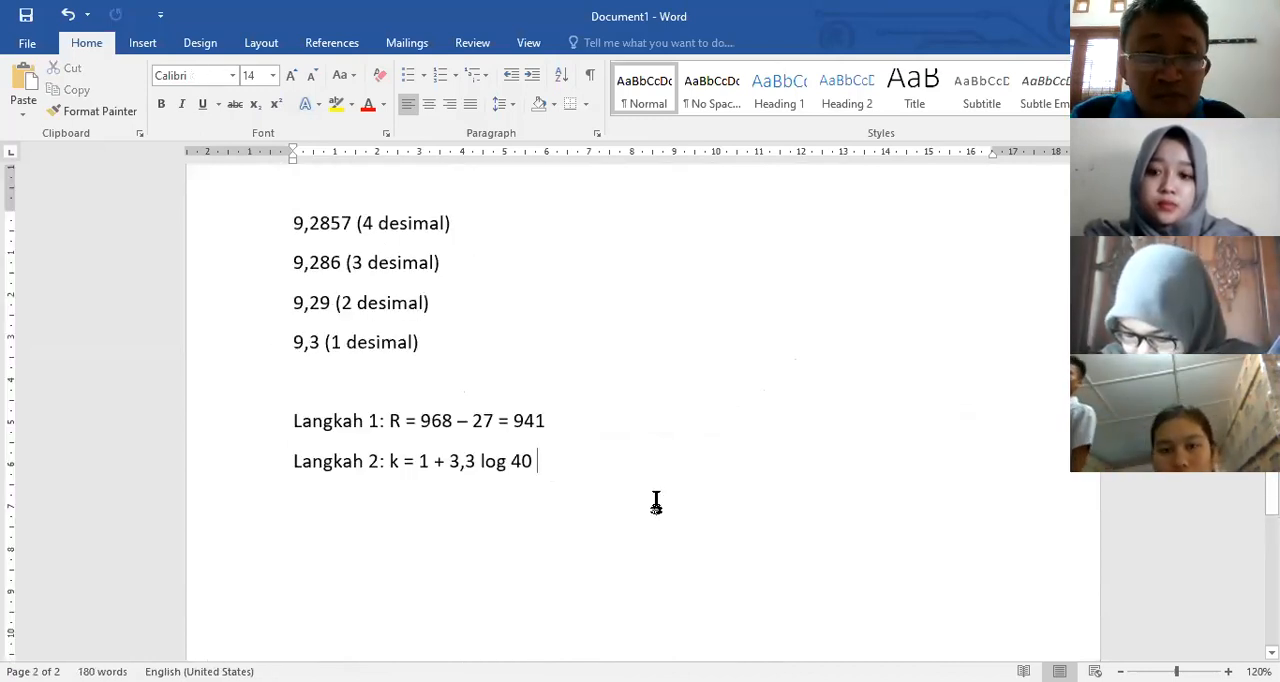
{"action": "key", "text": "ctrl+v"}
{"action": "key", "text": "BackSpace"}
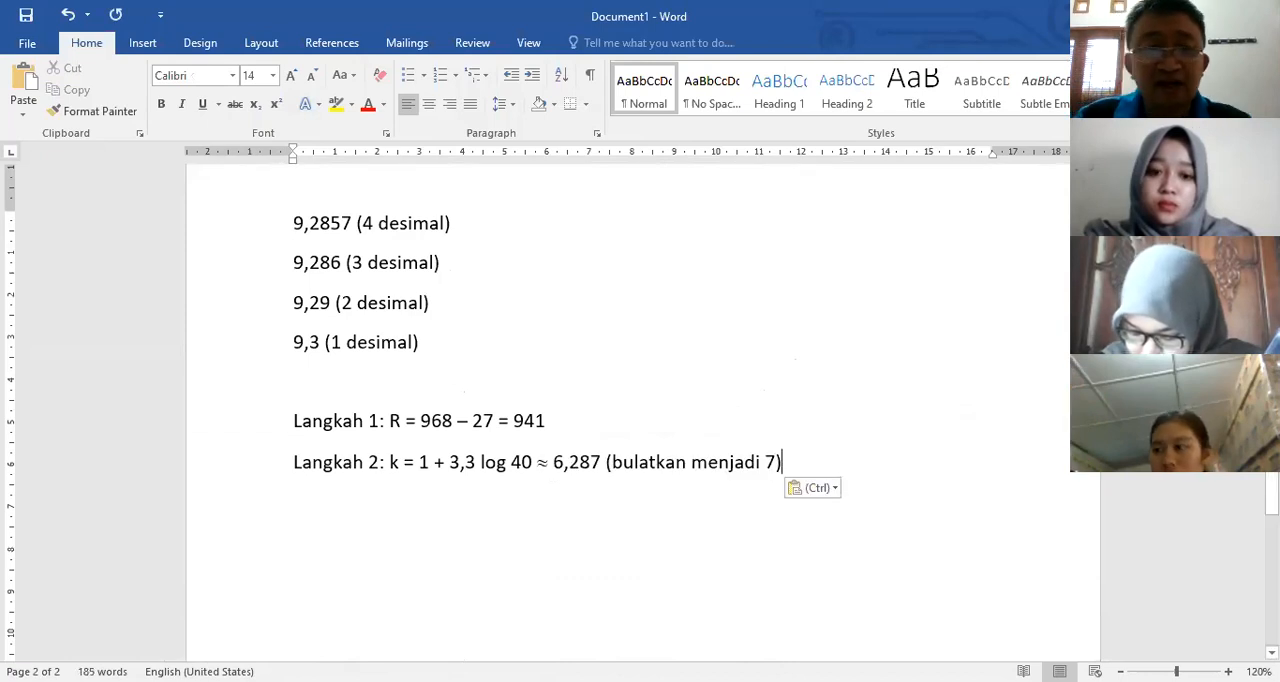
Step: Add a line "Langkah 3:" below Langkah 2 with an inline equation reading c = 941/7 as a stacked fraction
{"action": "key", "text": "Return"}
{"action": "type", "text": "Langkah 3:"}
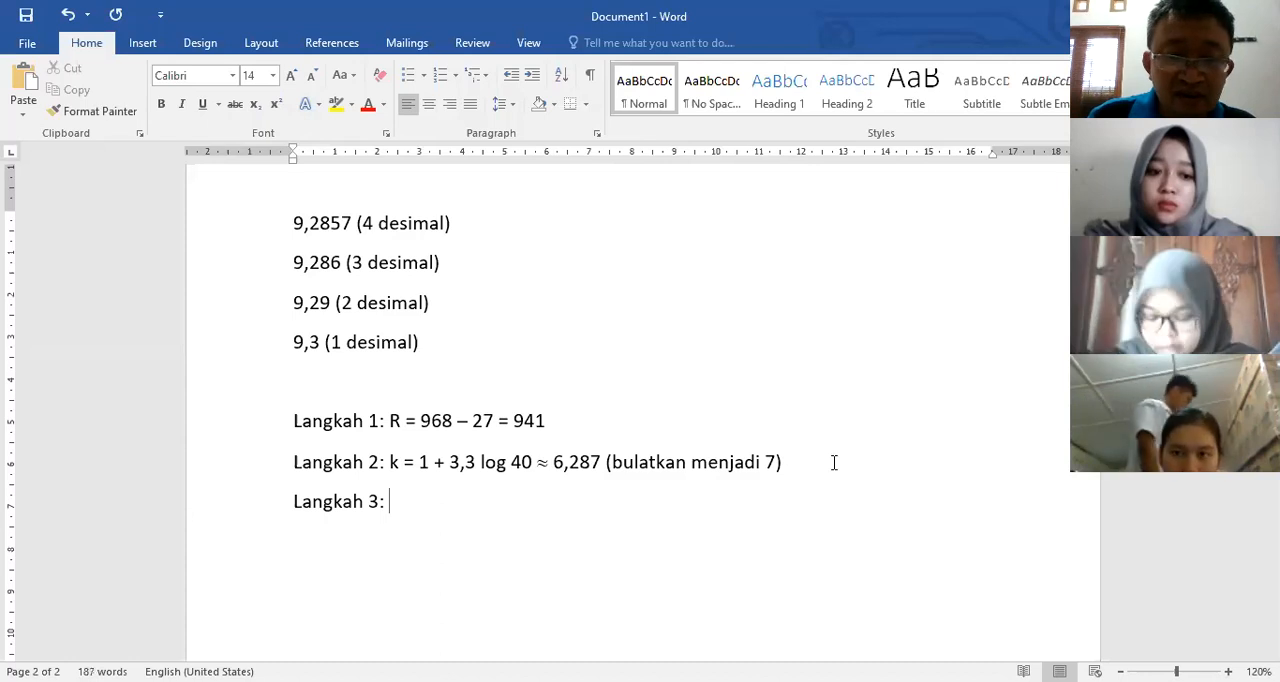
{"action": "key", "text": "alt+equal"}
{"action": "type", "text": "c="}
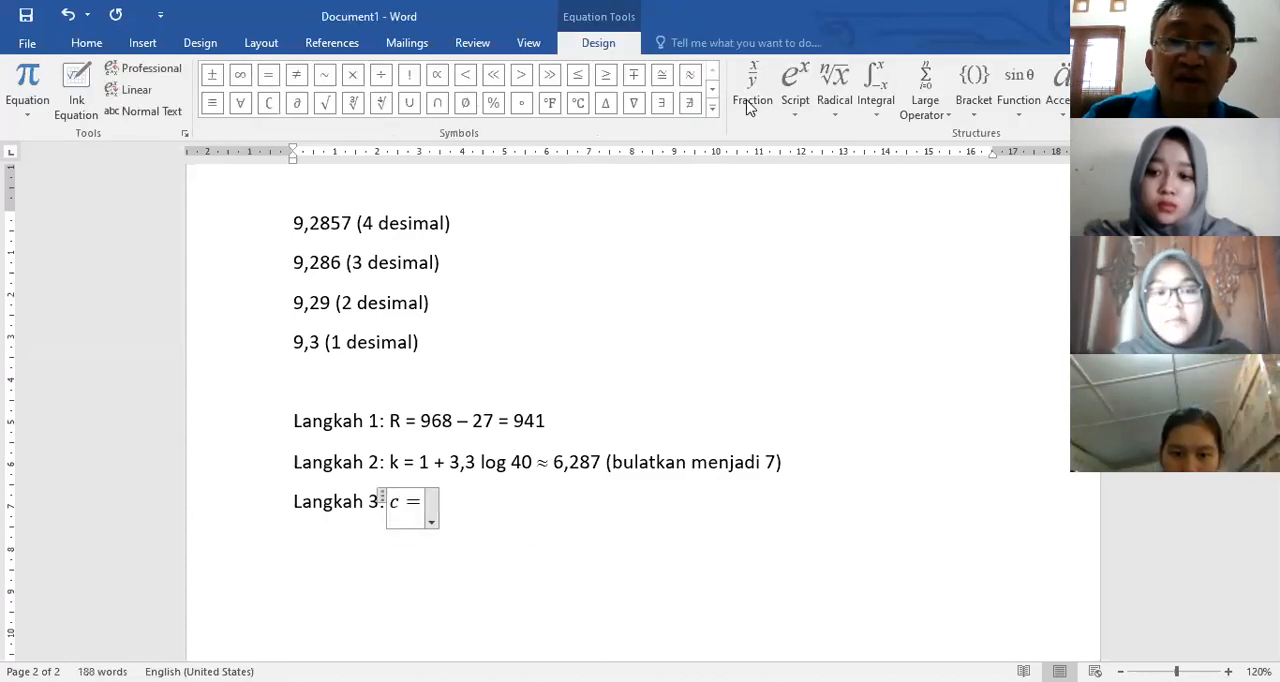
{"action": "left_click", "coordinate": [745, 108]}
{"action": "left_click", "coordinate": [754, 191]}
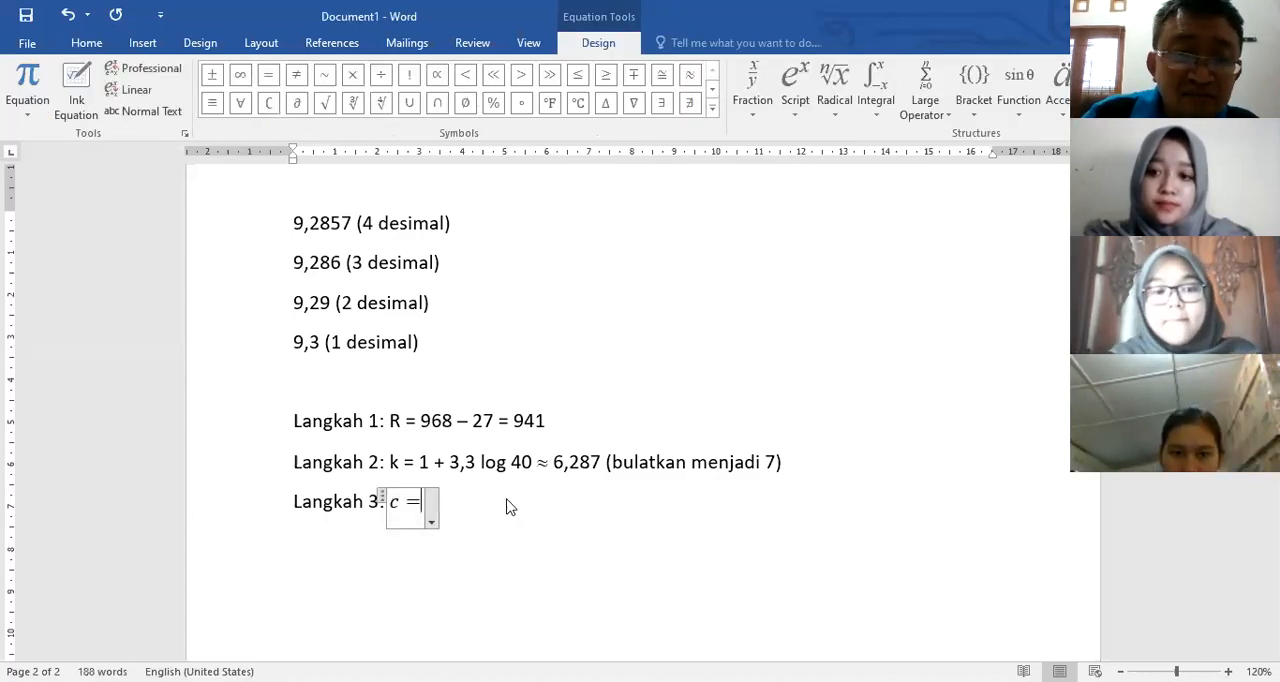
{"action": "type", "text": "9"}
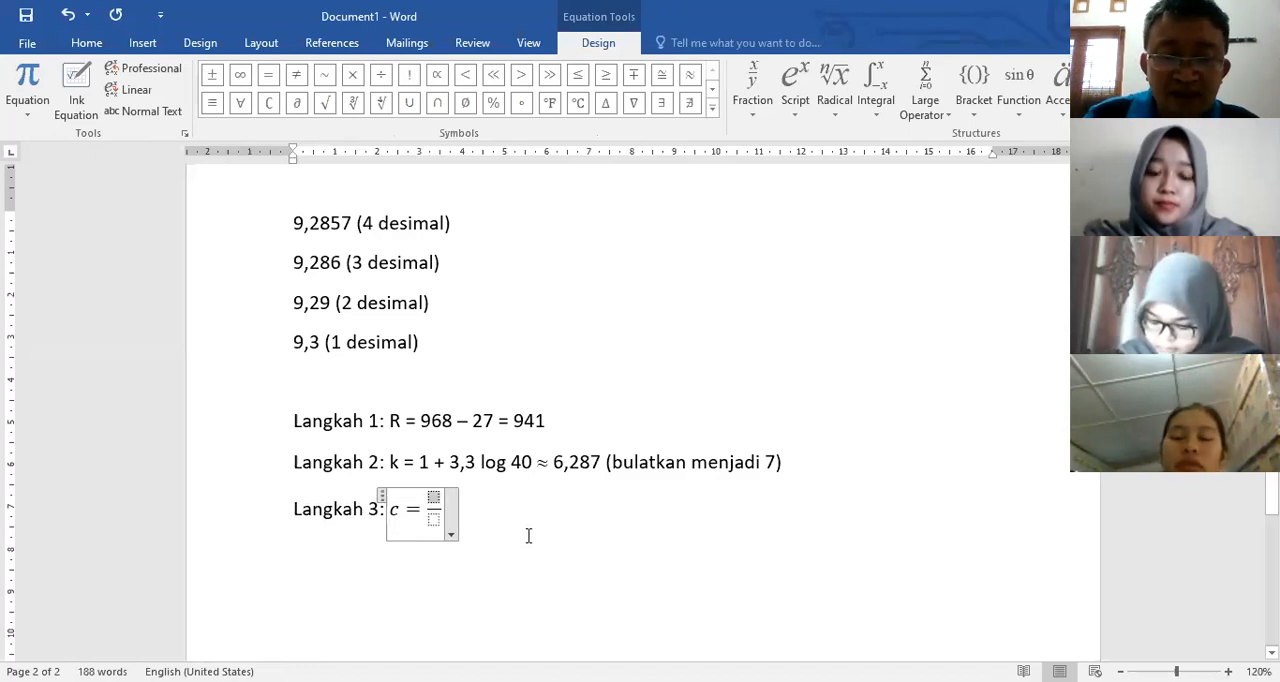
{"action": "type", "text": "41"}
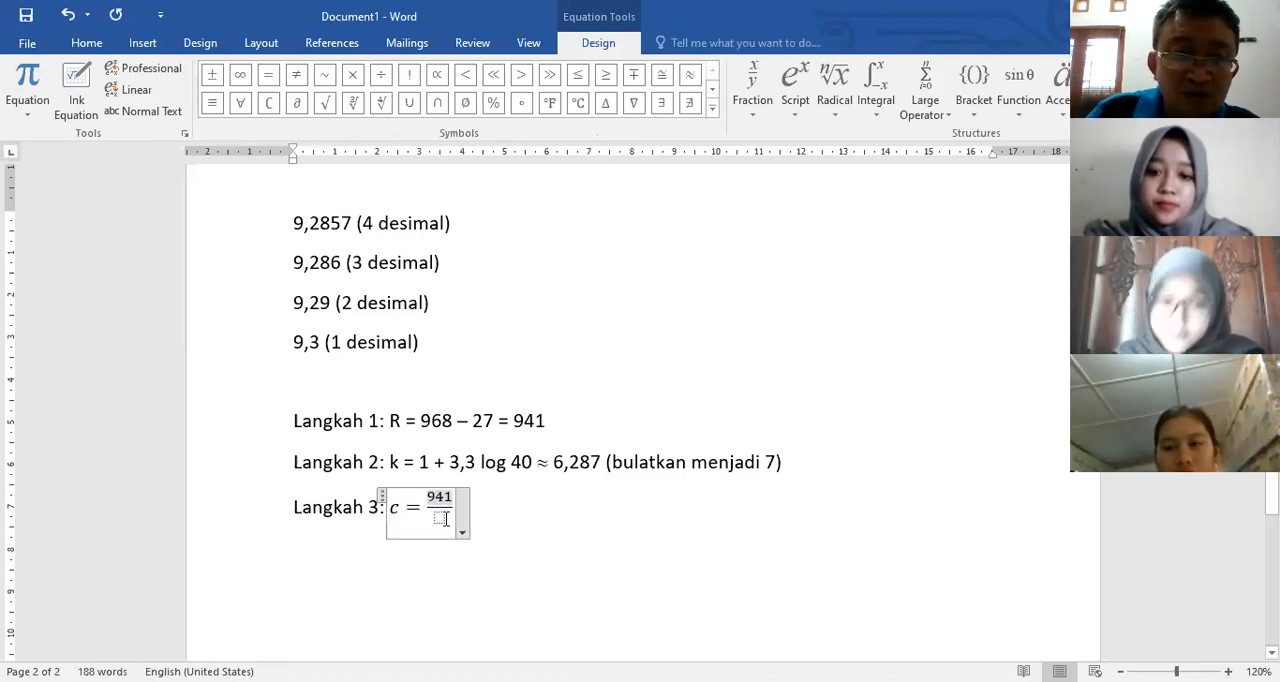
{"action": "key", "text": "Down"}
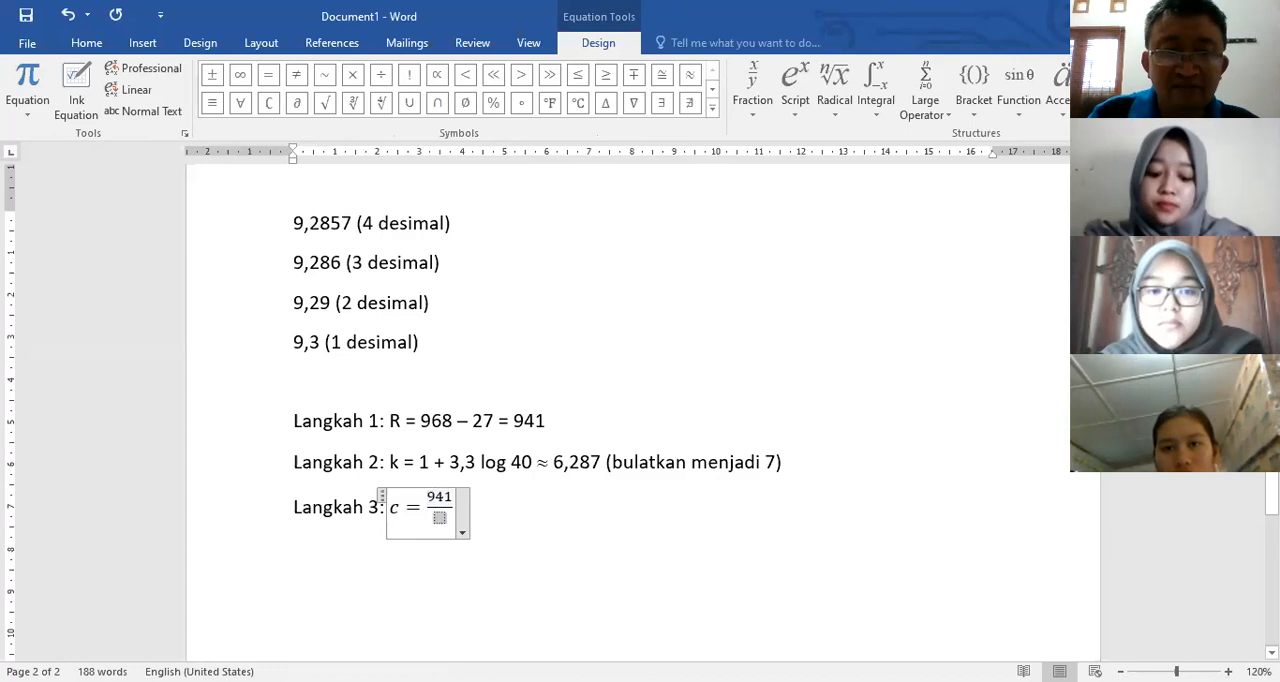
{"action": "type", "text": "7"}
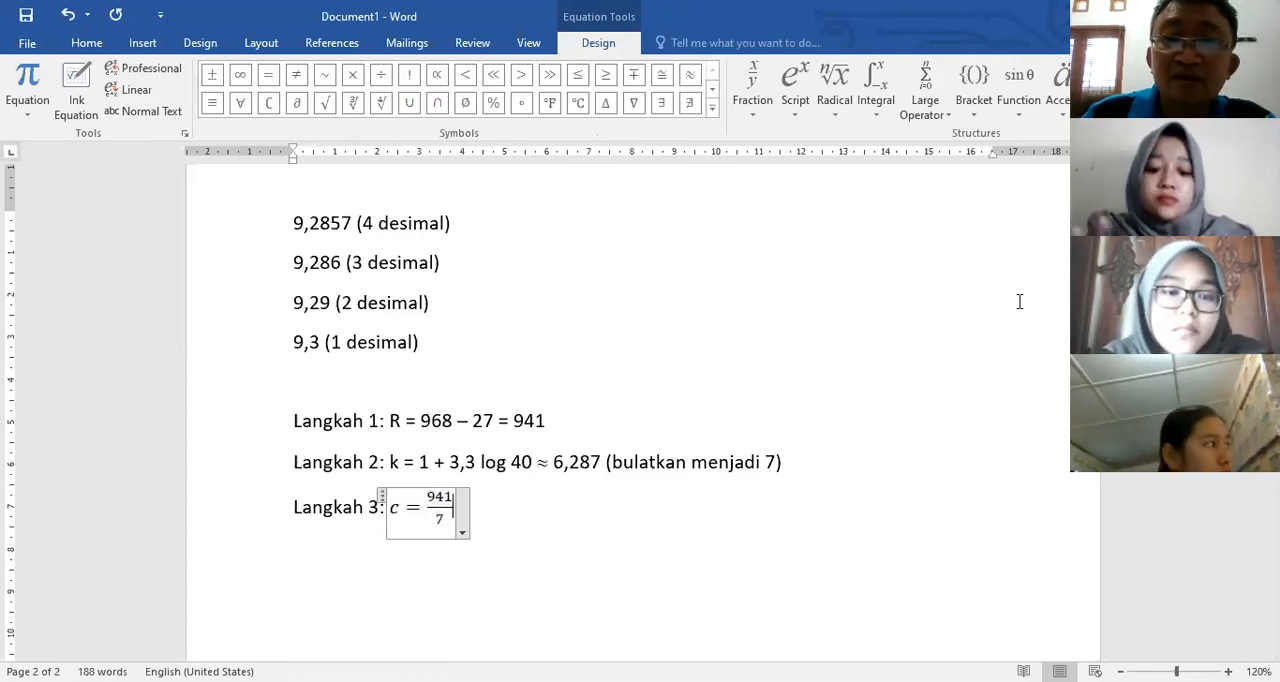
Step: Extend the Langkah 3 equation with an approximately-equal sign and the value 134,428
{"action": "left_click", "coordinate": [688, 76]}
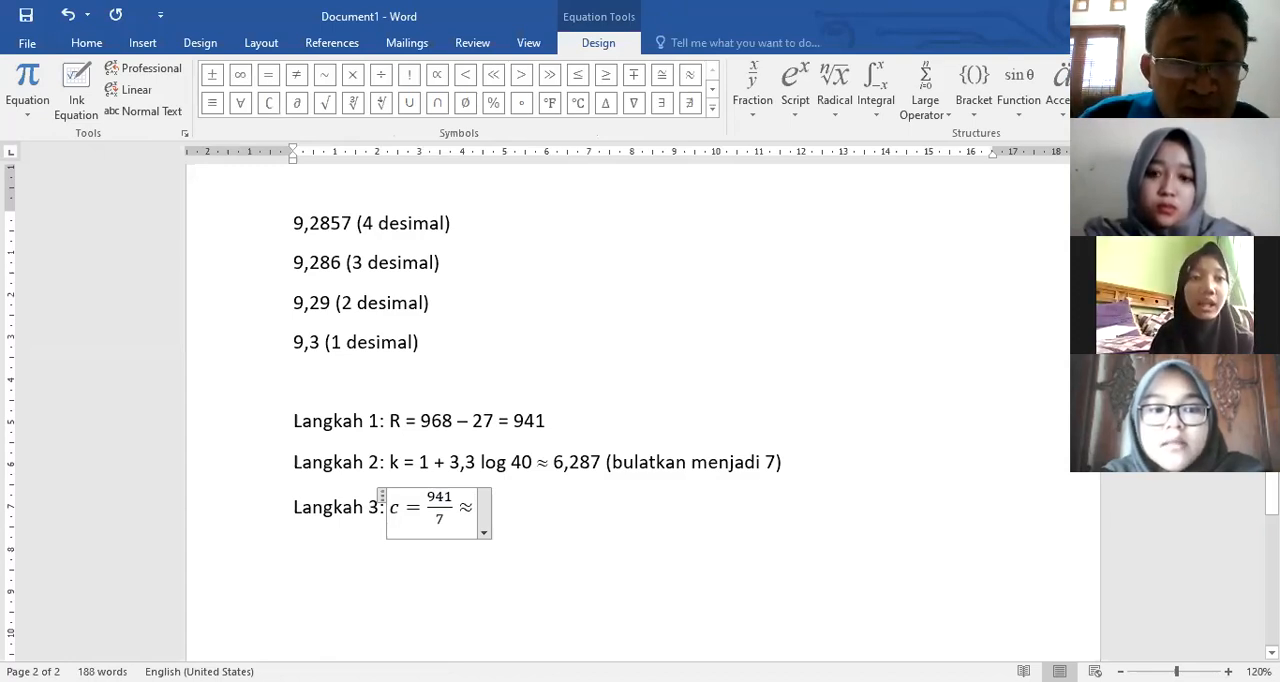
{"action": "type", "text": "1"}
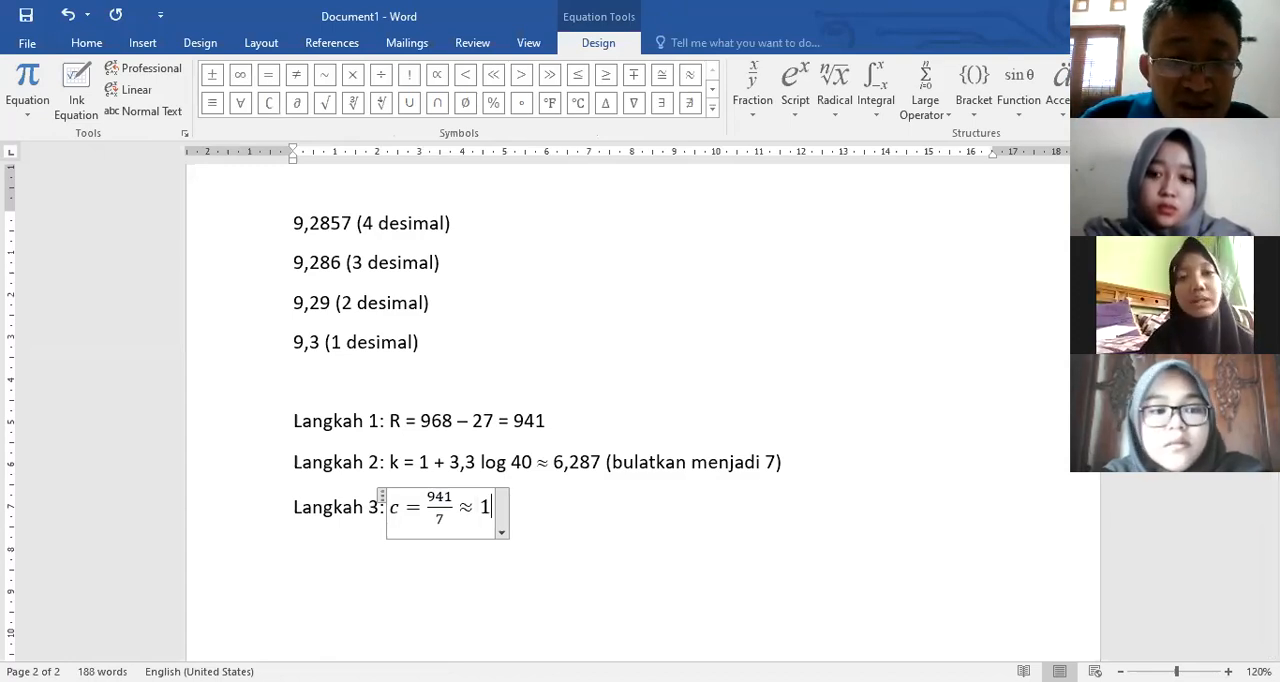
{"action": "type", "text": "34,242"}
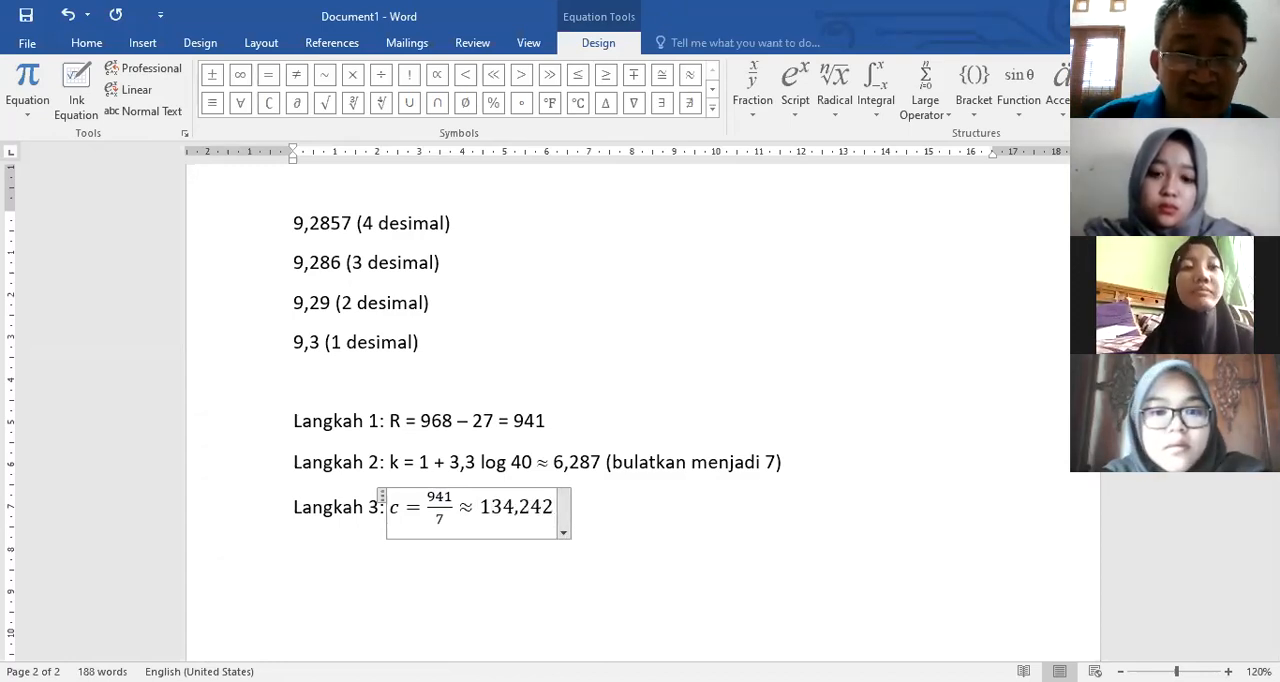
{"action": "key", "text": "BackSpace"}
{"action": "key", "text": "BackSpace"}
{"action": "key", "text": "BackSpace"}
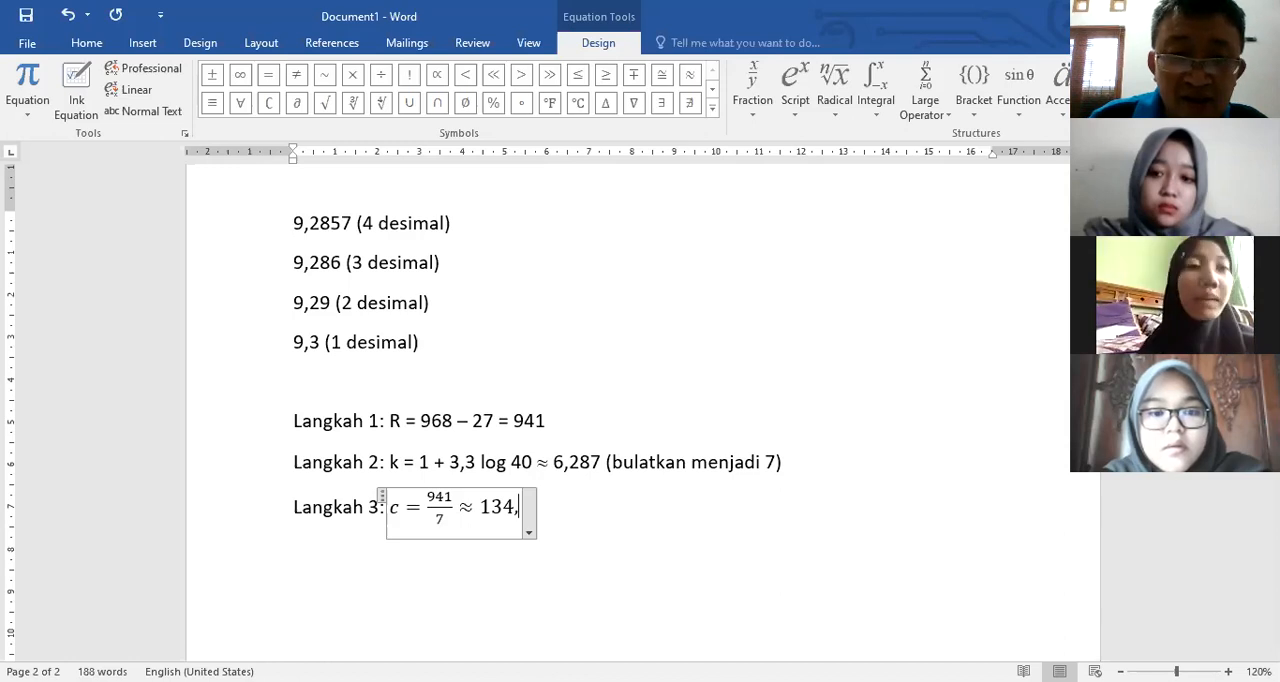
{"action": "type", "text": "4"}
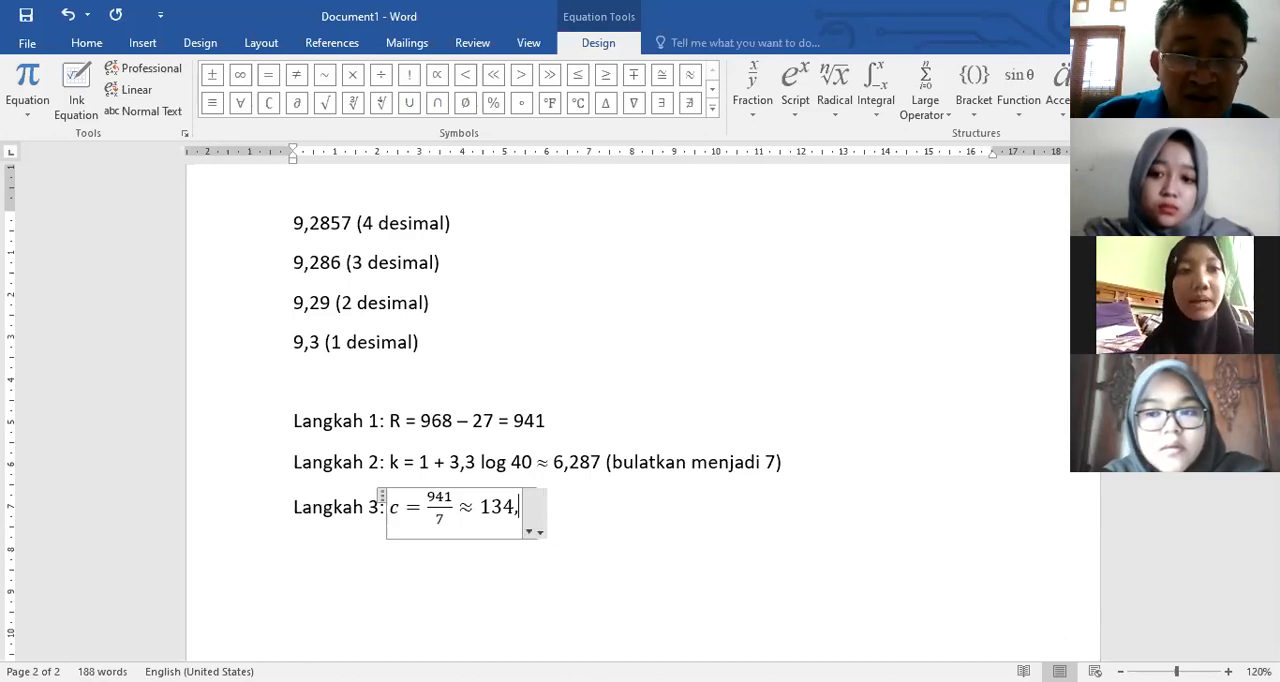
{"action": "type", "text": "28"}
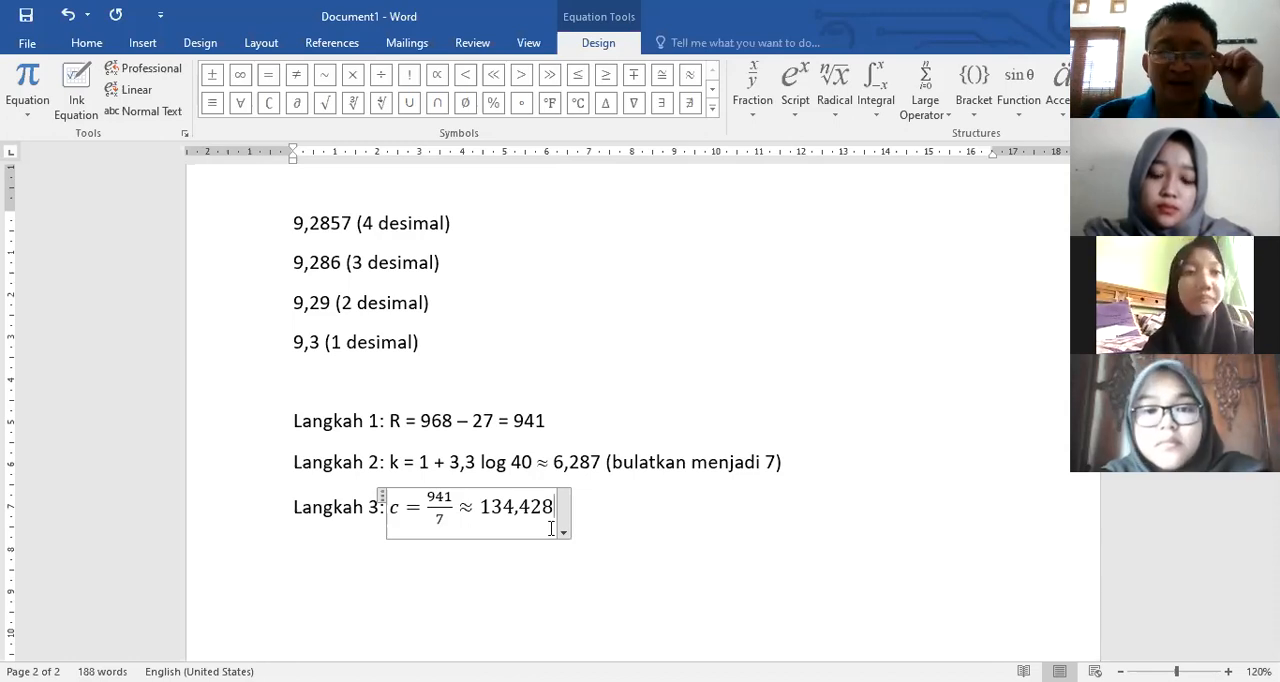
Step: Add the plain text "(bulatkan menjadi 135)" after the Langkah 3 equation
{"action": "key", "text": "Right"}
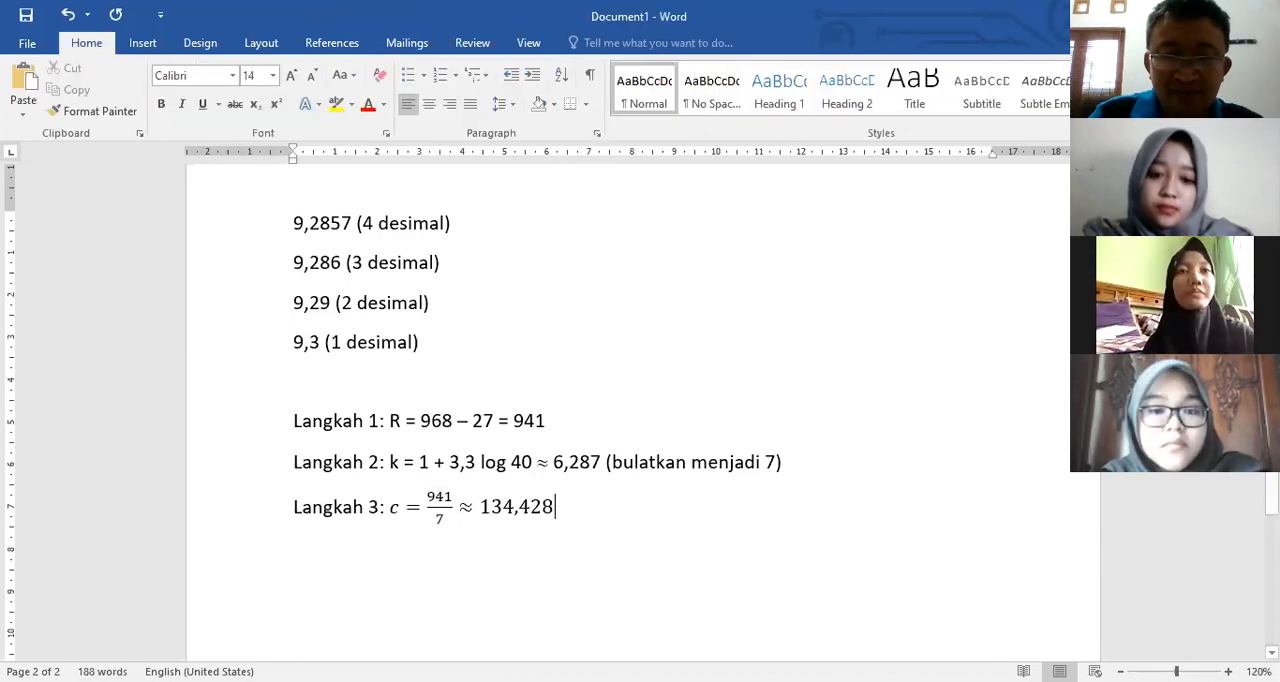
{"action": "type", "text": "(bulatka"}
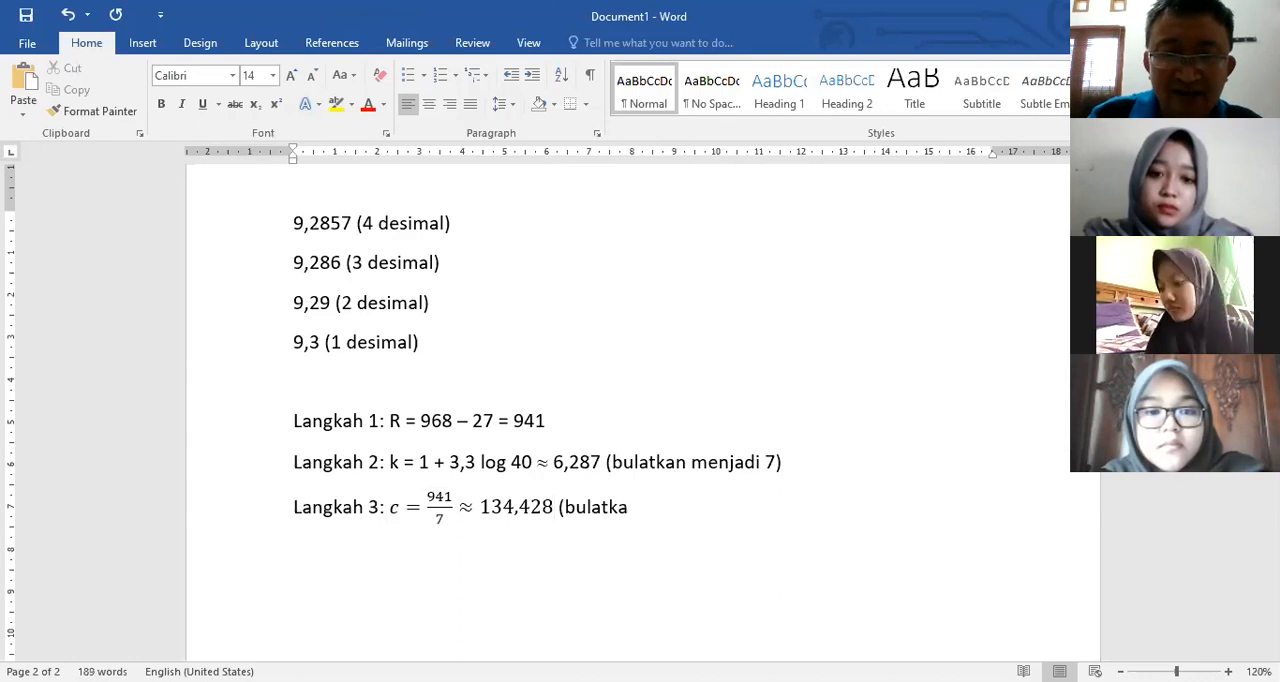
{"action": "type", "text": "n menjadi"}
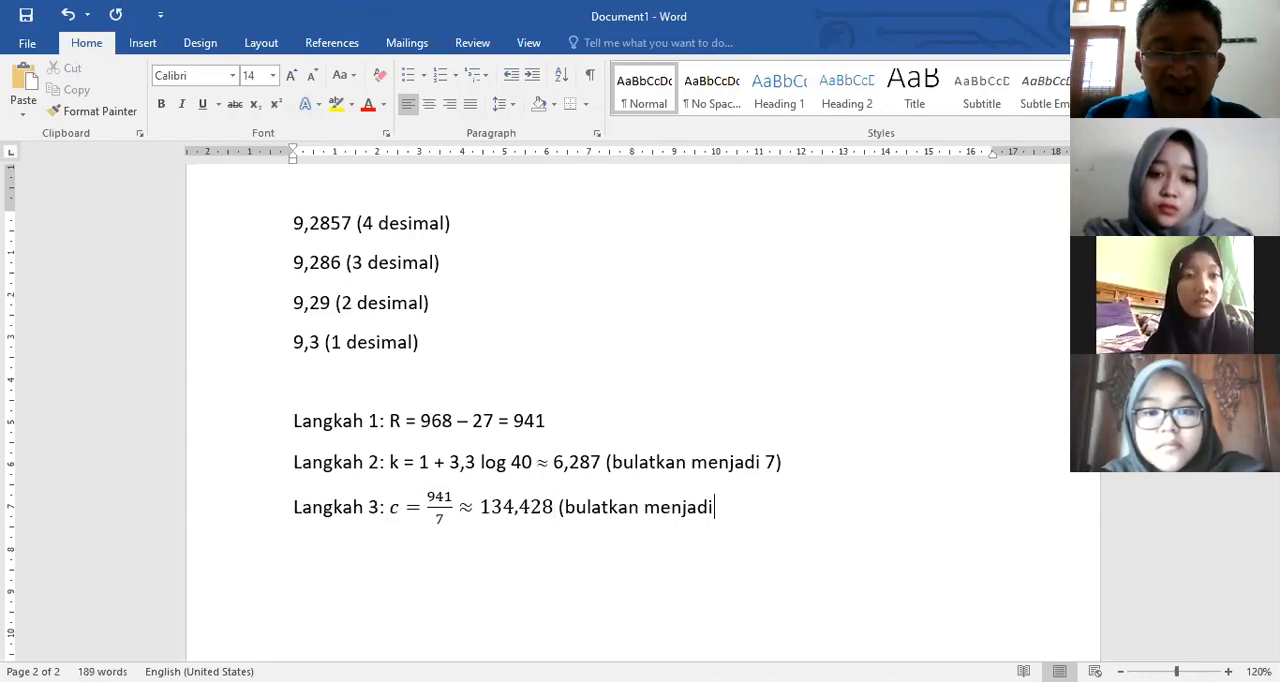
{"action": "type", "text": " 135)"}
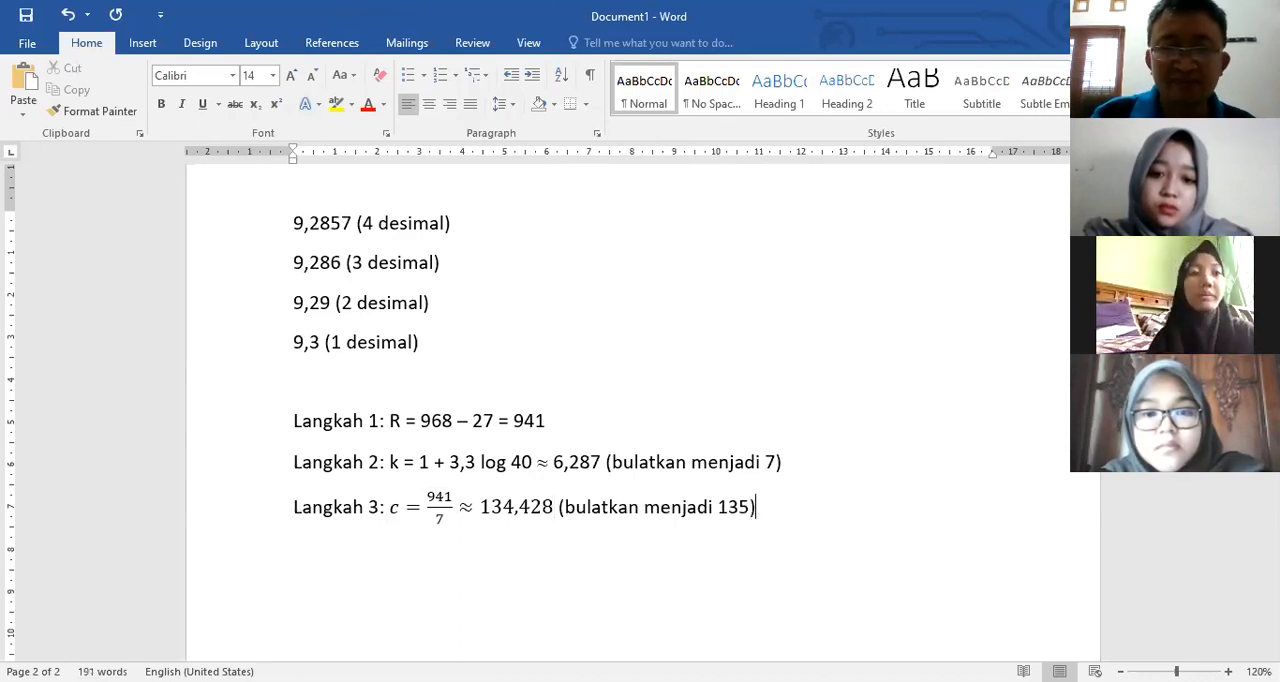
Step: Insert a table of four columns and eight rows below Langkah 3 and head its first column "No."
{"action": "key", "text": "Return"}
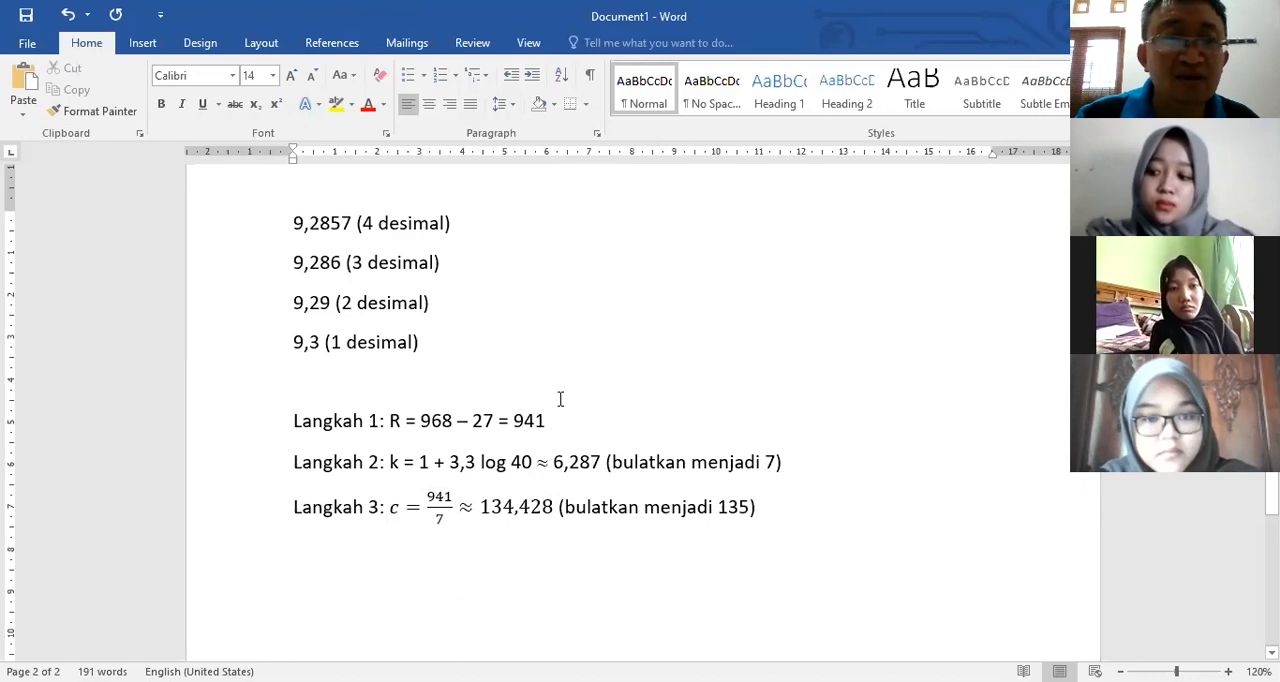
{"action": "left_click", "coordinate": [143, 45]}
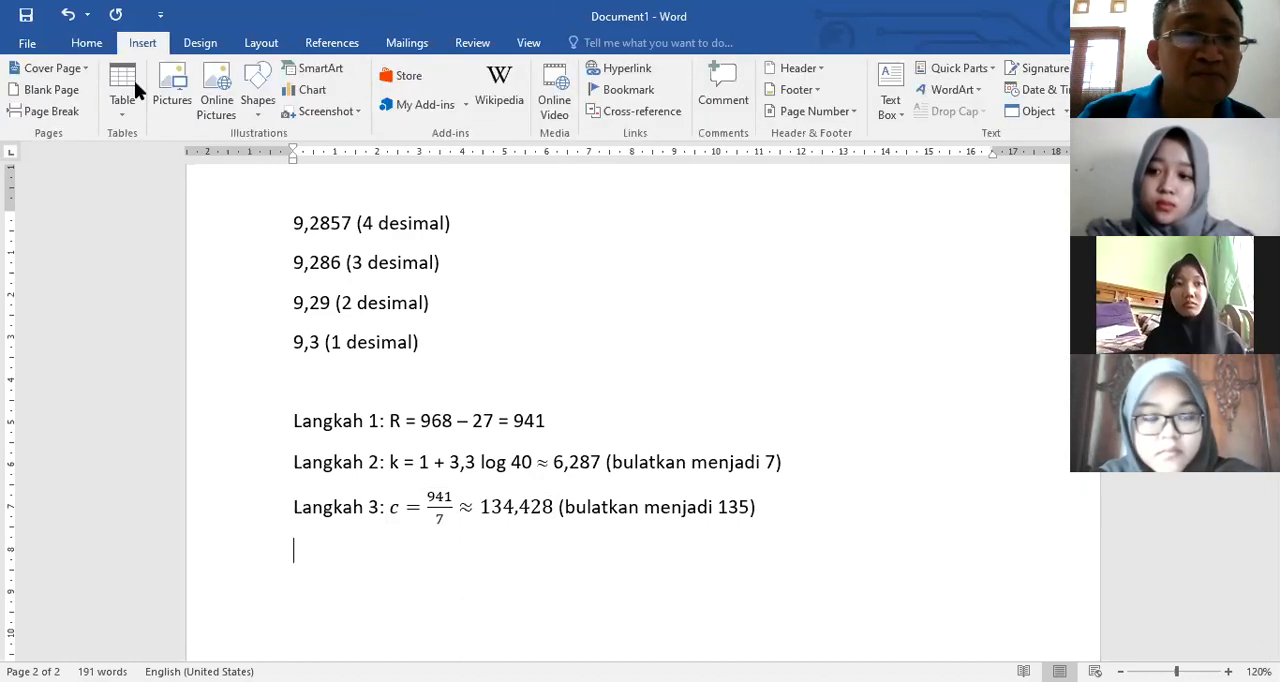
{"action": "left_click", "coordinate": [122, 95]}
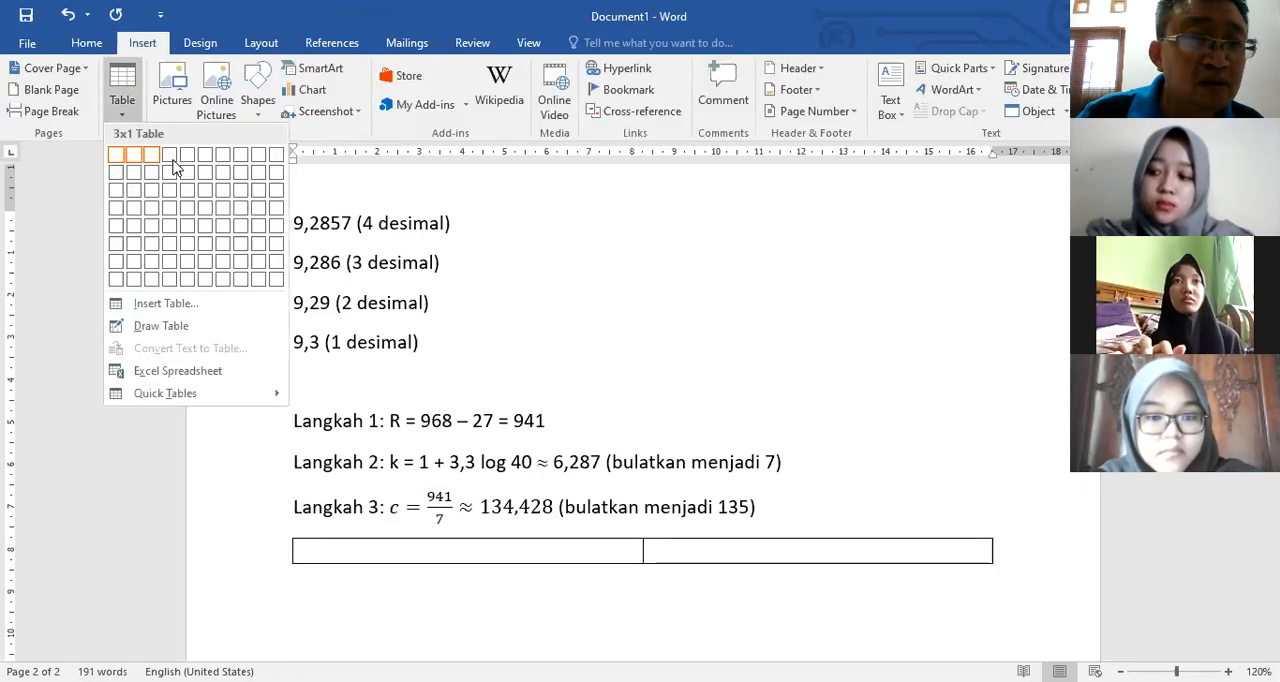
{"action": "left_click", "coordinate": [169, 279]}
{"action": "type", "text": "No"}
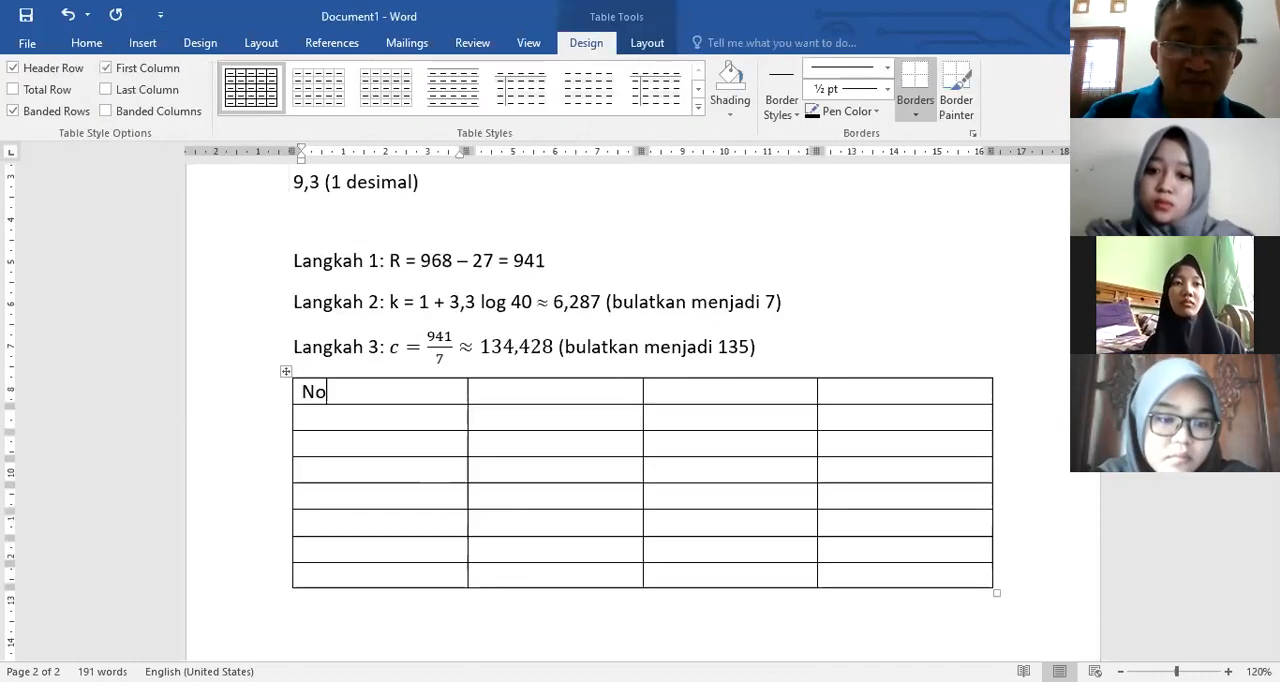
{"action": "type", "text": "."}
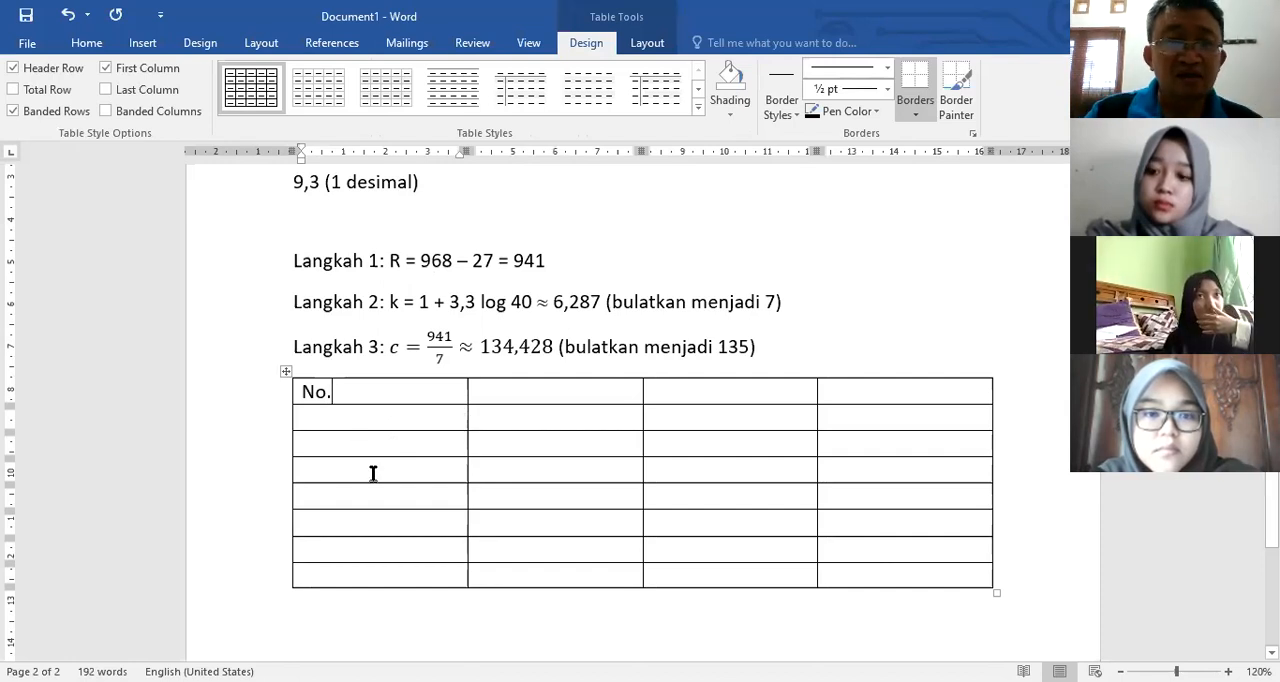
Step: Narrow the "No." column to fit its heading and number the rows below it 1. to 7
{"action": "left_click_drag", "start_coordinate": [468, 437], "coordinate": [346, 437]}
{"action": "key", "text": "Down"}
{"action": "type", "text": "1."}
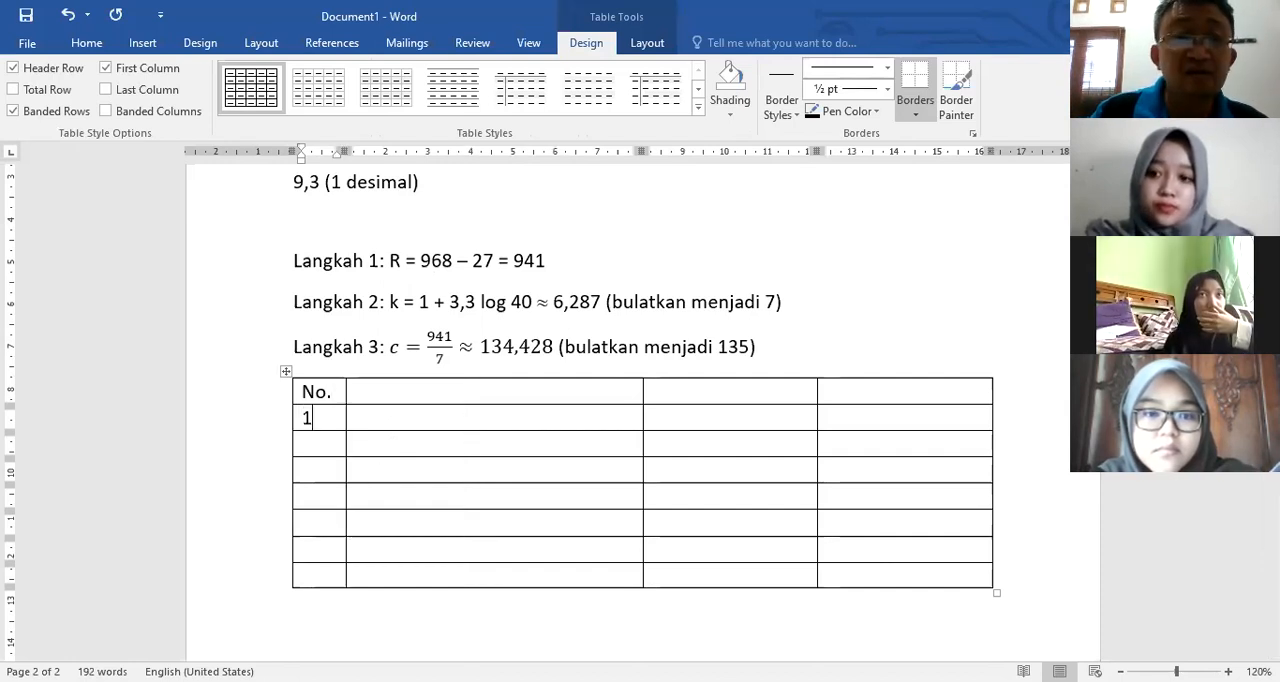
{"action": "key", "text": "Down"}
{"action": "type", "text": "2"}
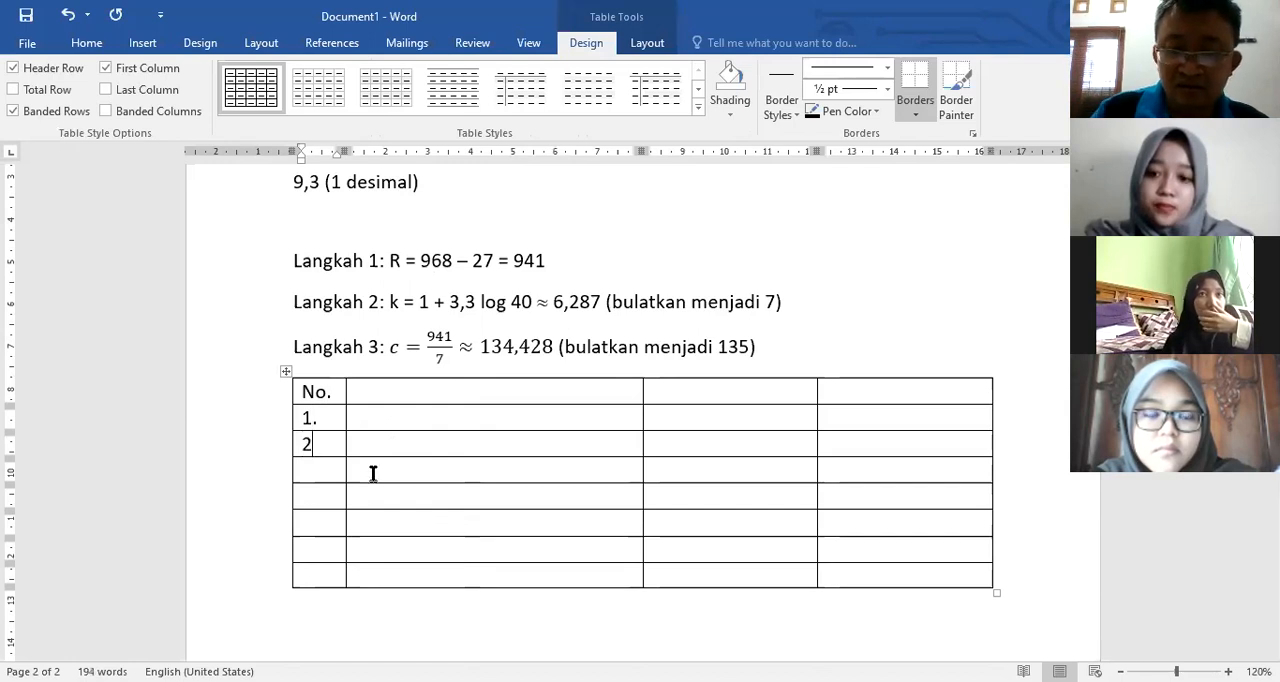
{"action": "type", "text": "."}
{"action": "key", "text": "Down"}
{"action": "type", "text": "3."}
{"action": "key", "text": "Down"}
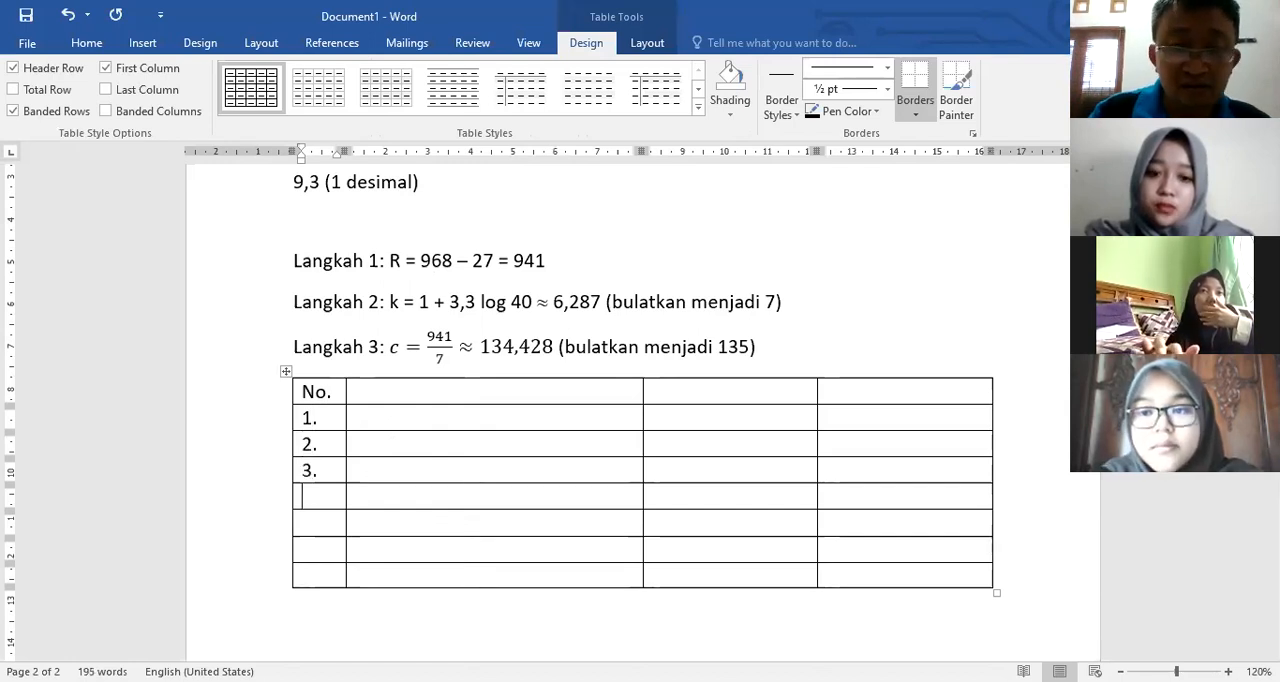
{"action": "type", "text": "4."}
{"action": "key", "text": "Down"}
{"action": "type", "text": "5."}
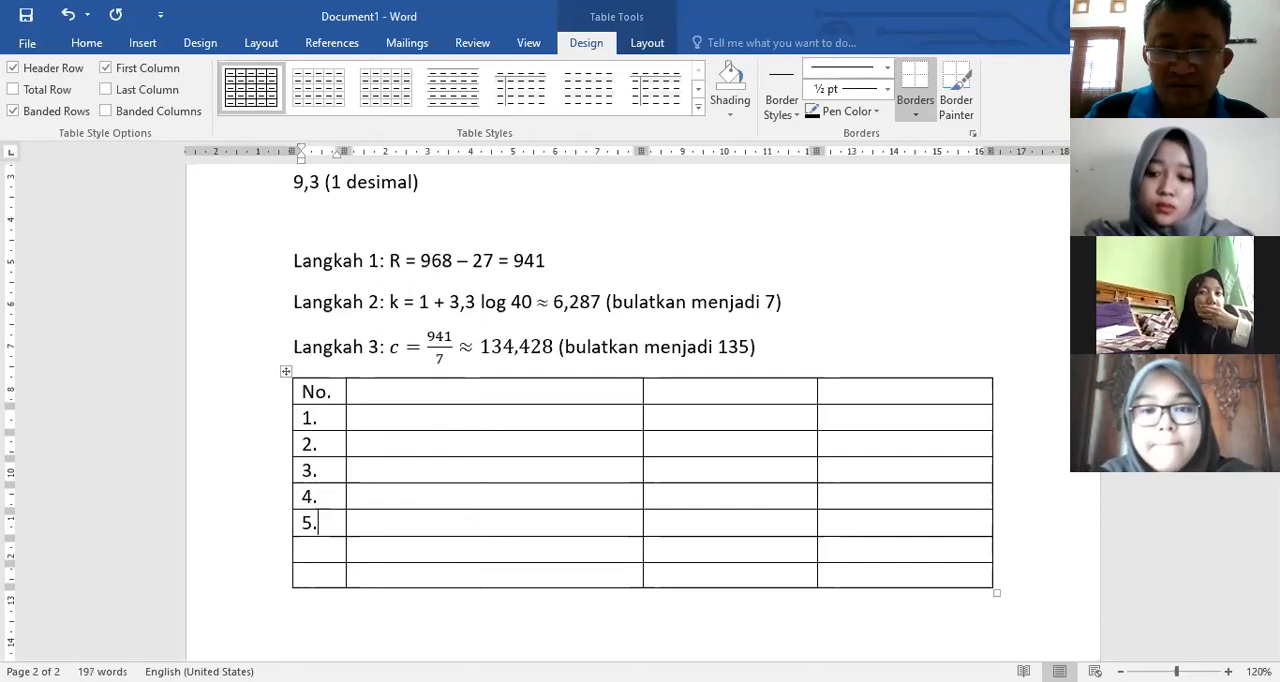
{"action": "key", "text": "Down"}
{"action": "type", "text": "6."}
{"action": "key", "text": "Down"}
{"action": "type", "text": "7"}
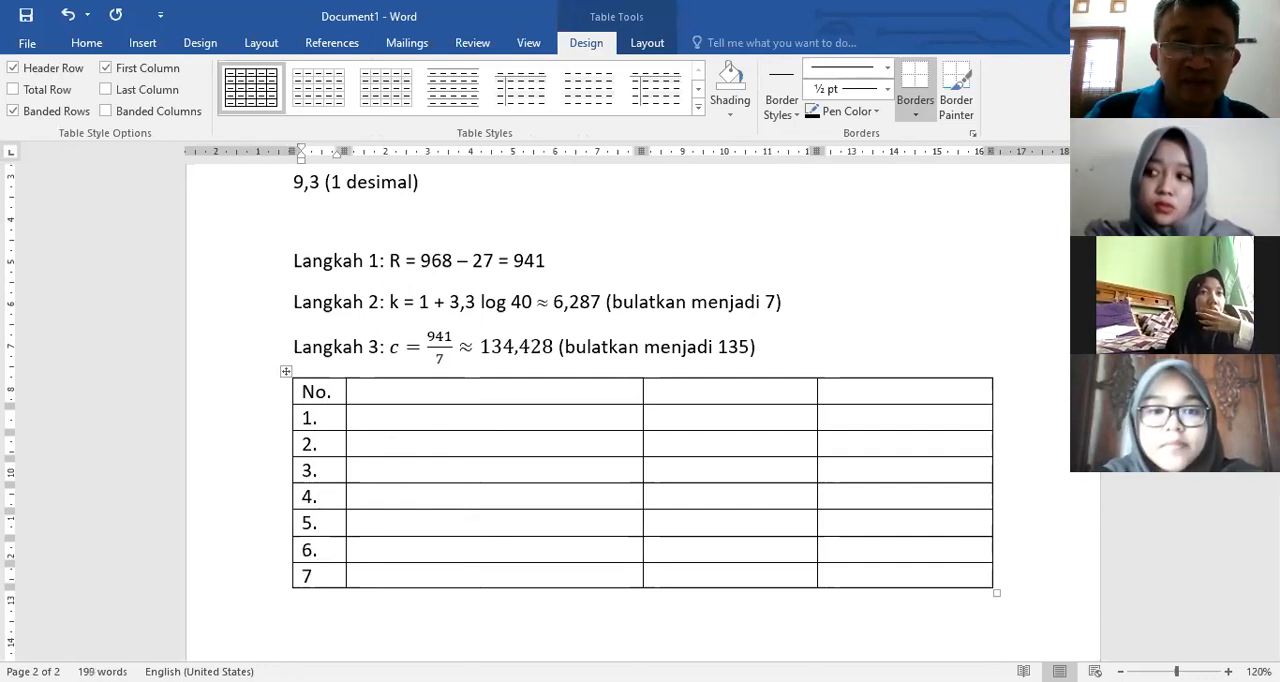
{"action": "type", "text": "."}
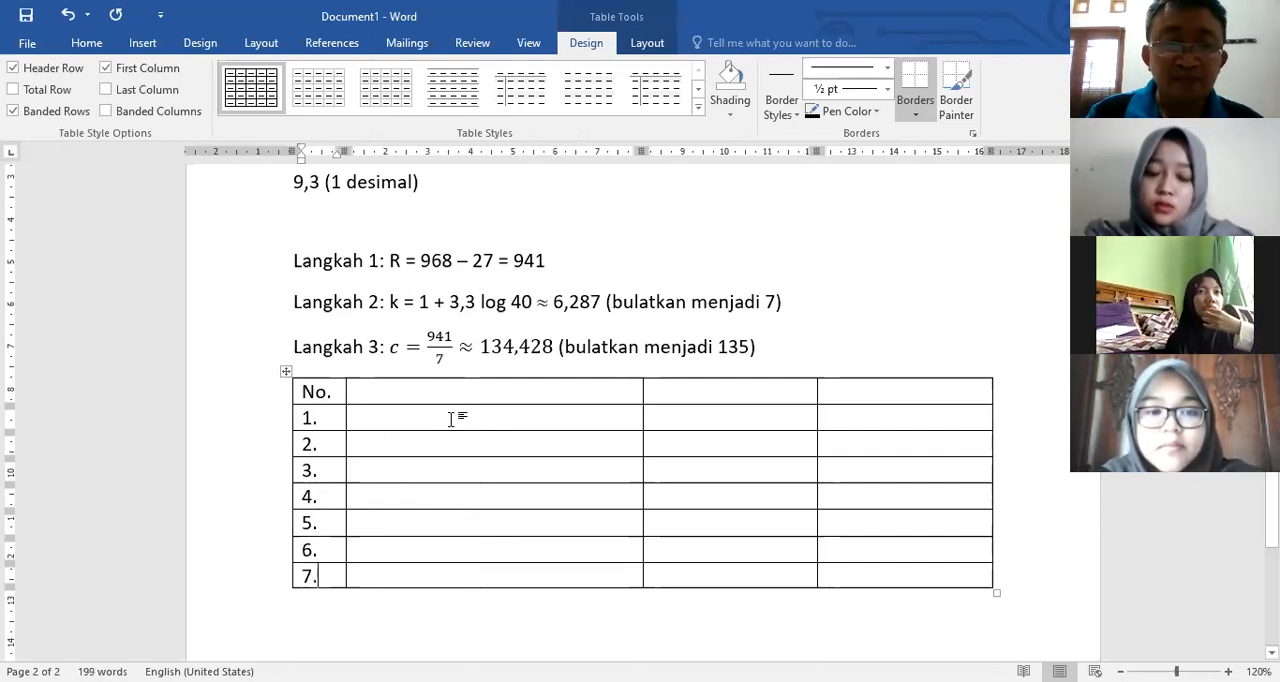
Step: Review the first exercise's steps and class intervals, and check the minimum value in the new Langkah 1 calculation
{"action": "left_click", "coordinate": [451, 419]}
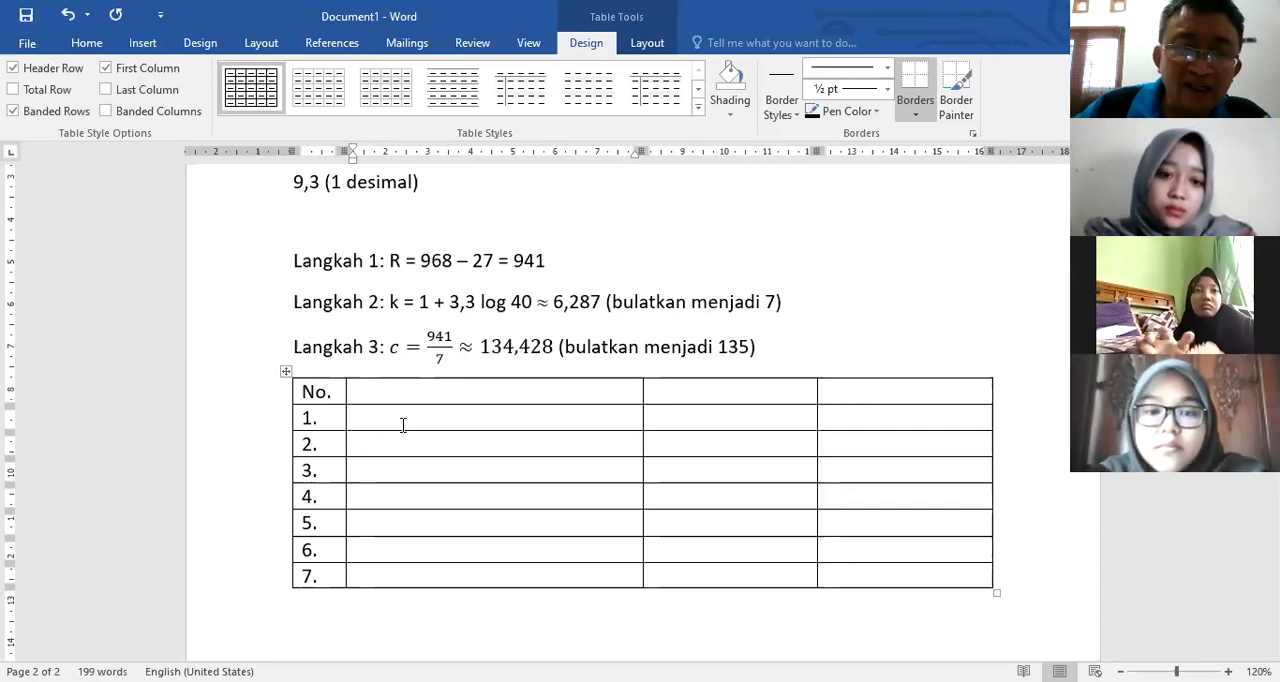
{"action": "scroll", "coordinate": [403, 425], "scroll_direction": "up", "scroll_amount": 1}
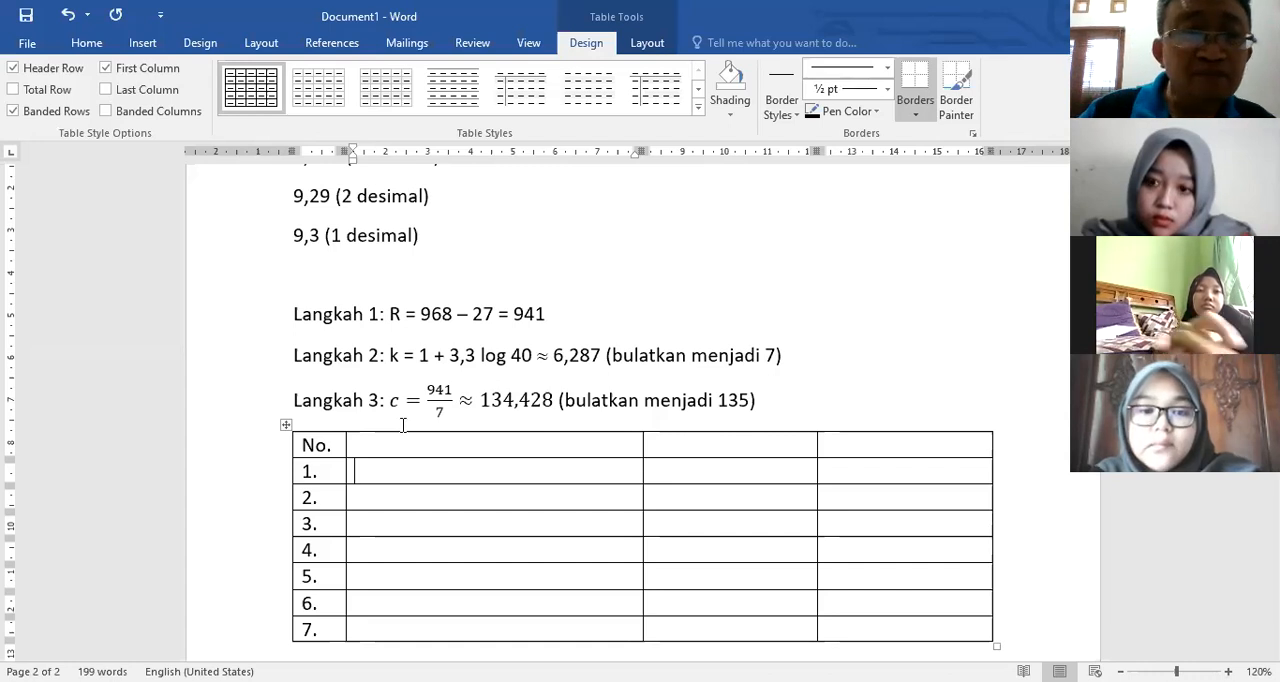
{"action": "scroll", "coordinate": [403, 426], "scroll_direction": "up", "scroll_amount": 5}
{"action": "scroll", "coordinate": [405, 426], "scroll_direction": "up", "scroll_amount": 6}
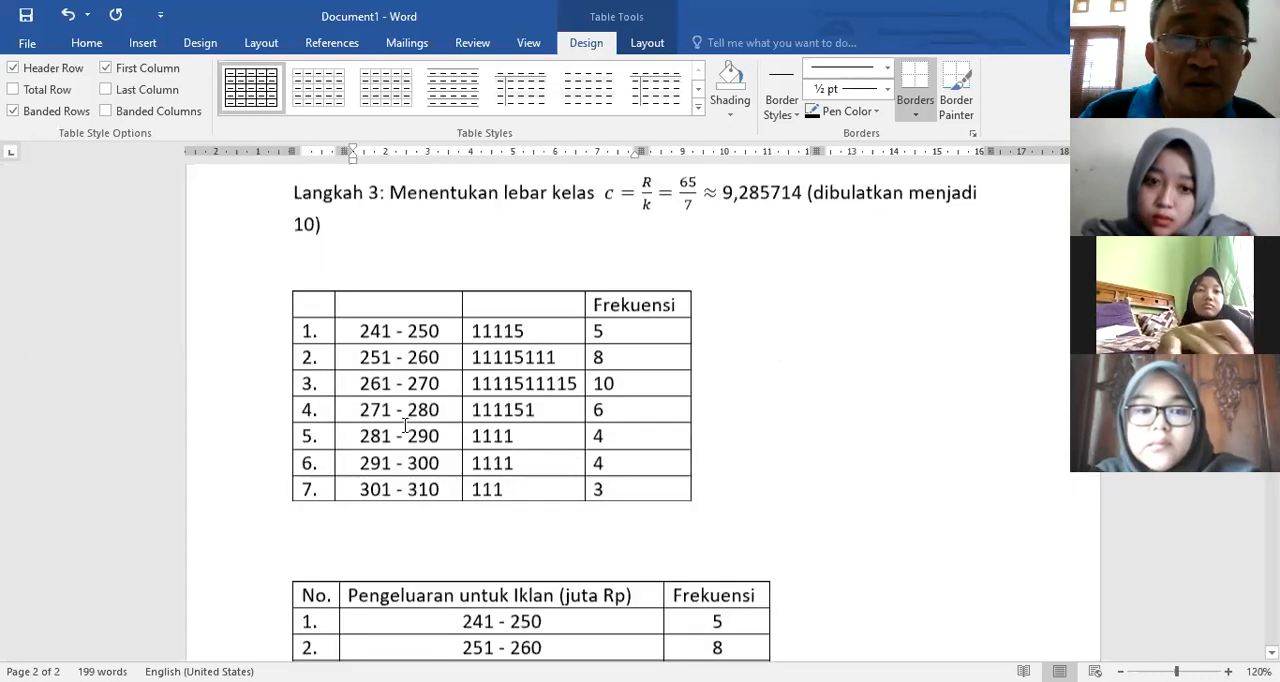
{"action": "scroll", "coordinate": [405, 426], "scroll_direction": "up", "scroll_amount": 5}
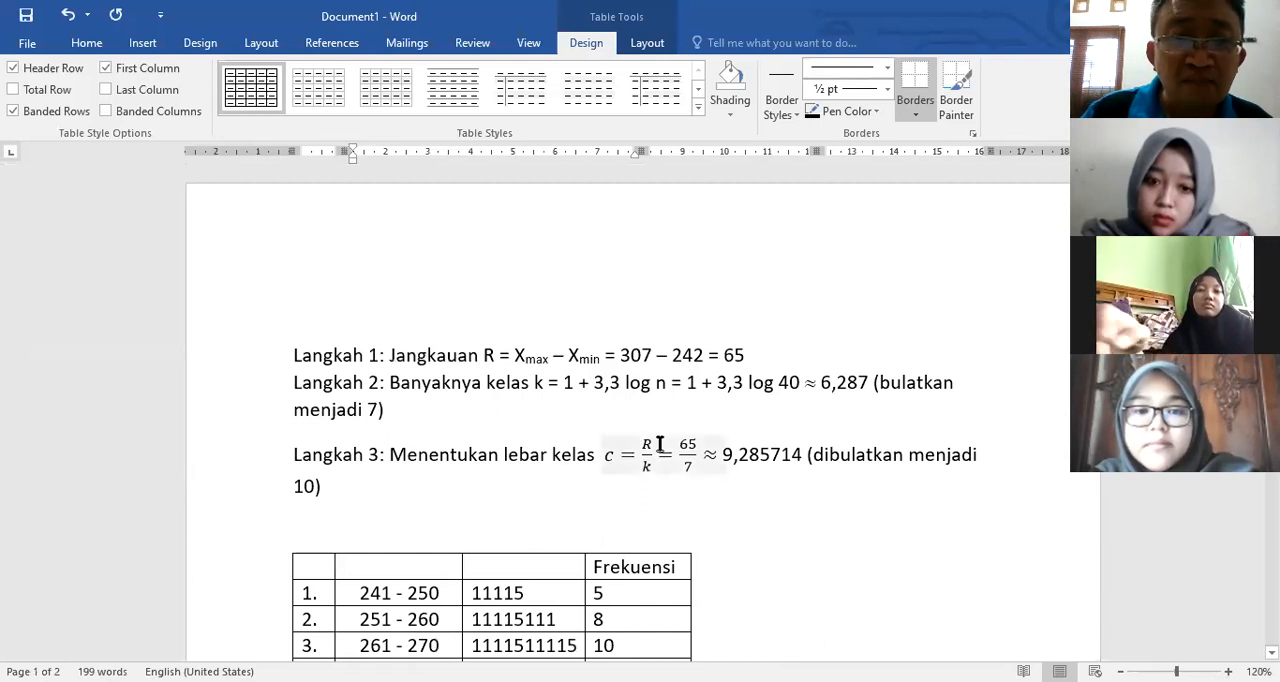
{"action": "scroll", "coordinate": [659, 444], "scroll_direction": "down", "scroll_amount": 6}
{"action": "scroll", "coordinate": [659, 444], "scroll_direction": "up", "scroll_amount": 6}
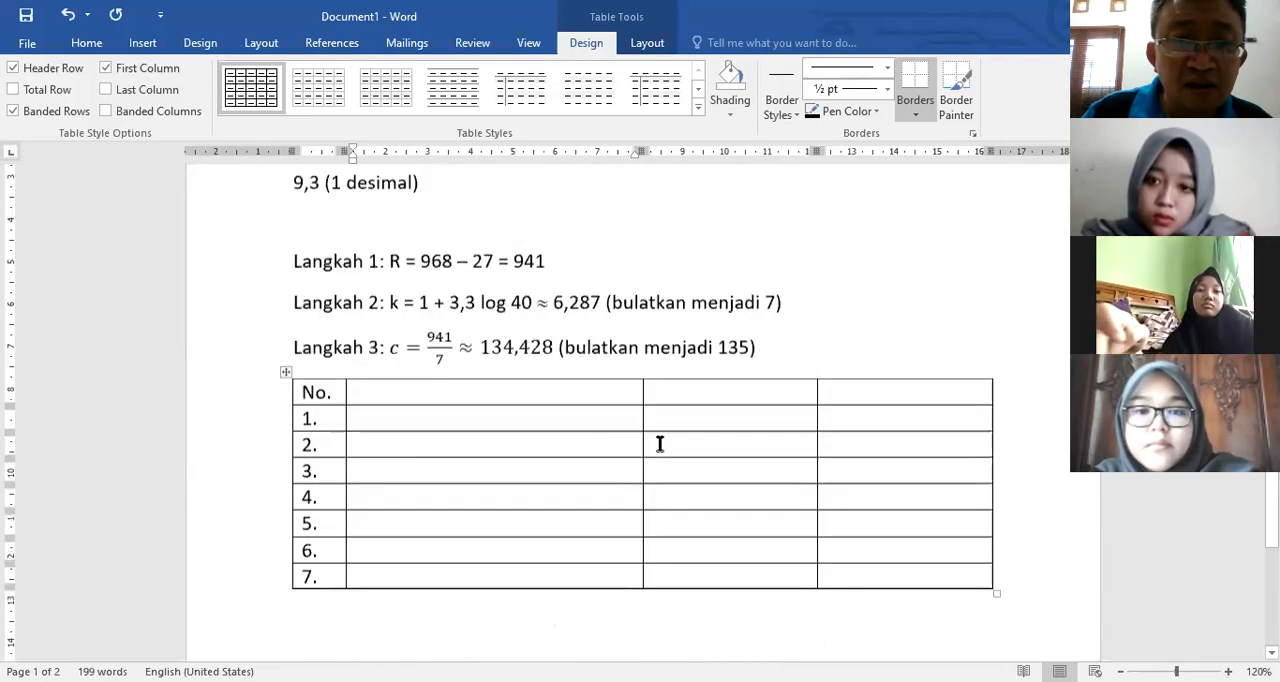
{"action": "scroll", "coordinate": [540, 448], "scroll_direction": "up", "scroll_amount": 3}
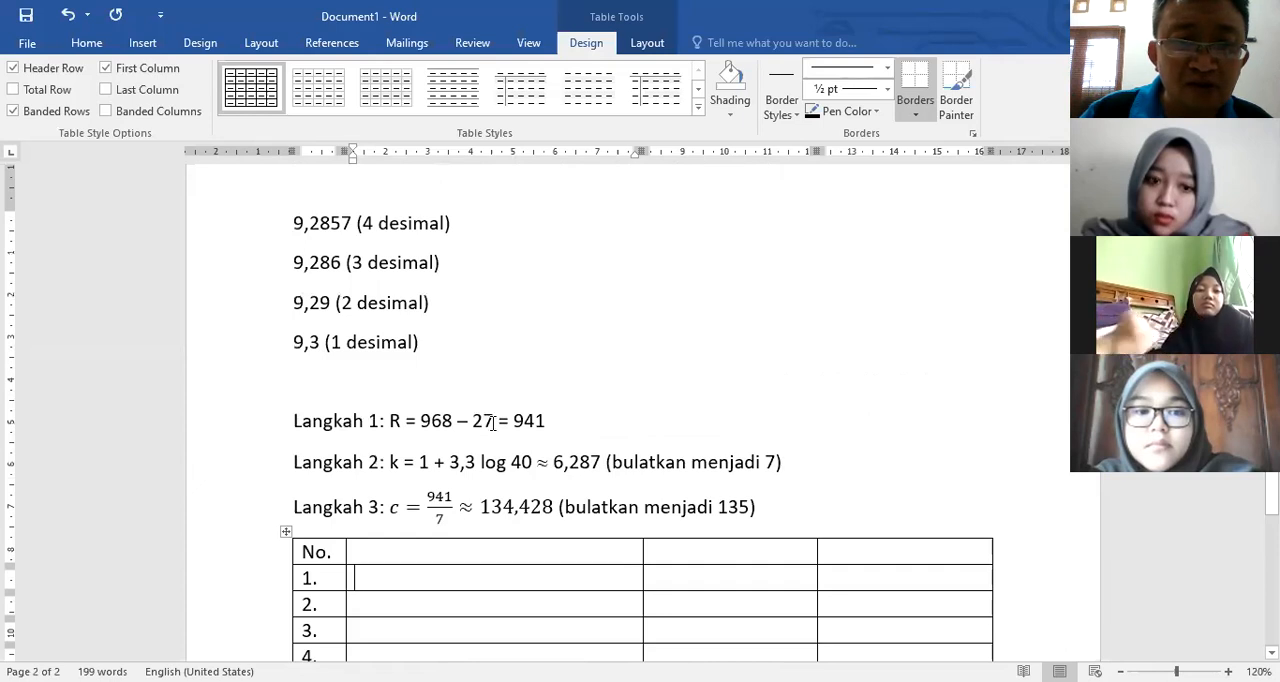
{"action": "double_click", "coordinate": [497, 422]}
{"action": "scroll", "coordinate": [551, 514], "scroll_direction": "down", "scroll_amount": 2}
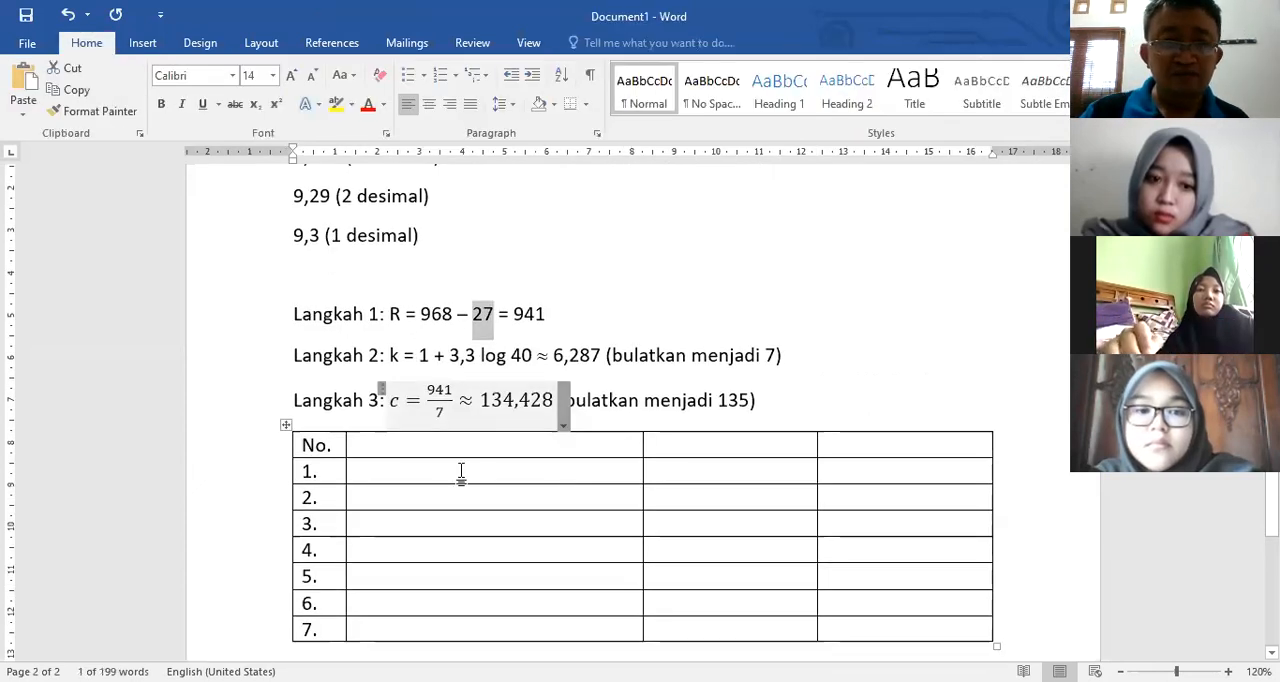
Step: Enter the class interval "25 - 159" in the second column of row 1 in the new table
{"action": "left_click", "coordinate": [537, 440]}
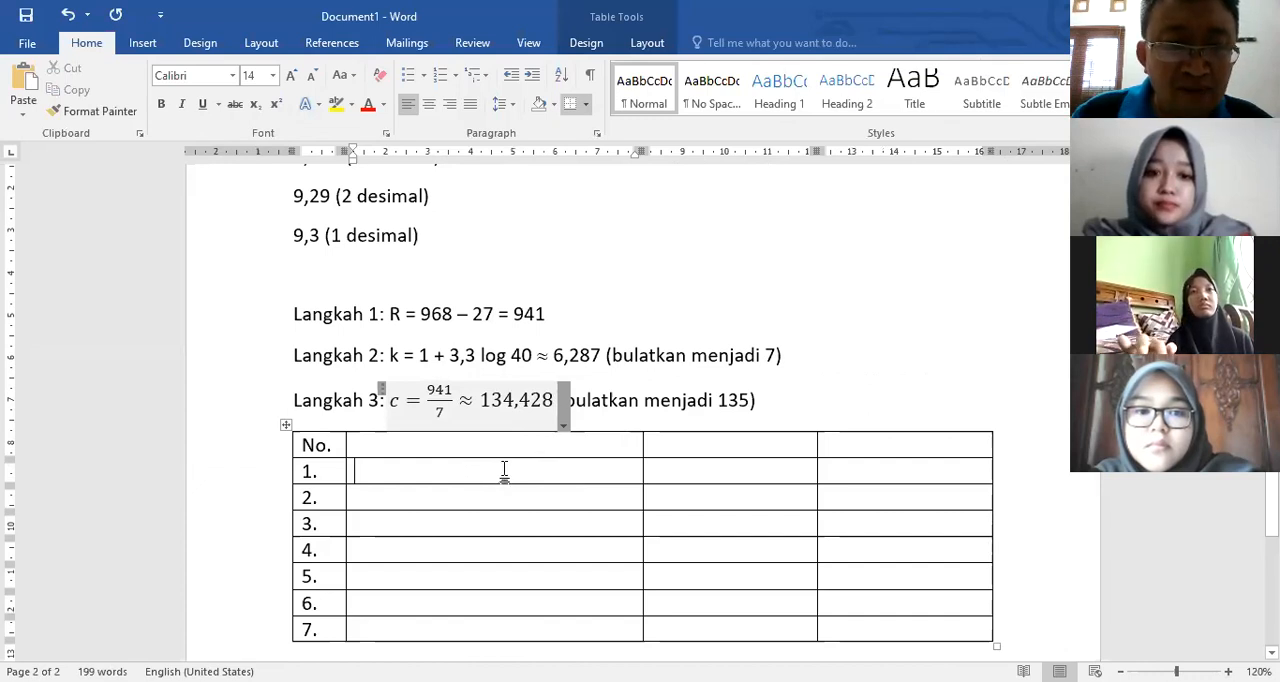
{"action": "type", "text": "25"}
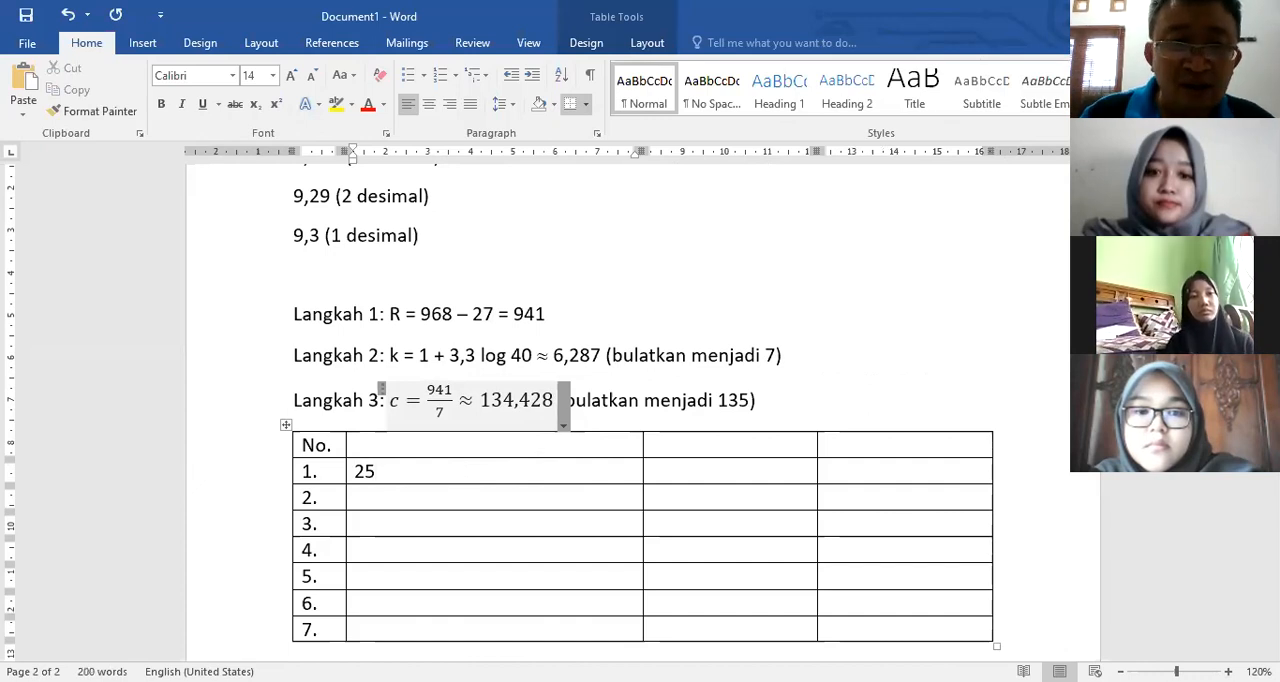
{"action": "type", "text": " -"}
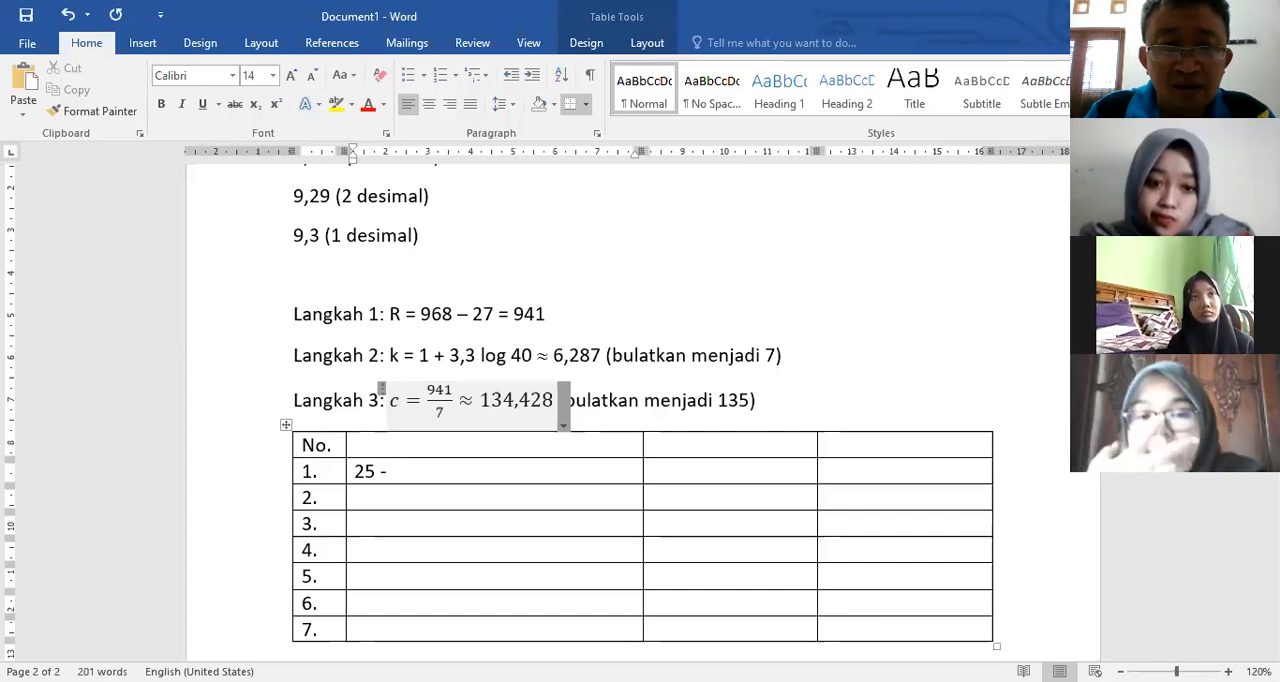
{"action": "type", "text": "15"}
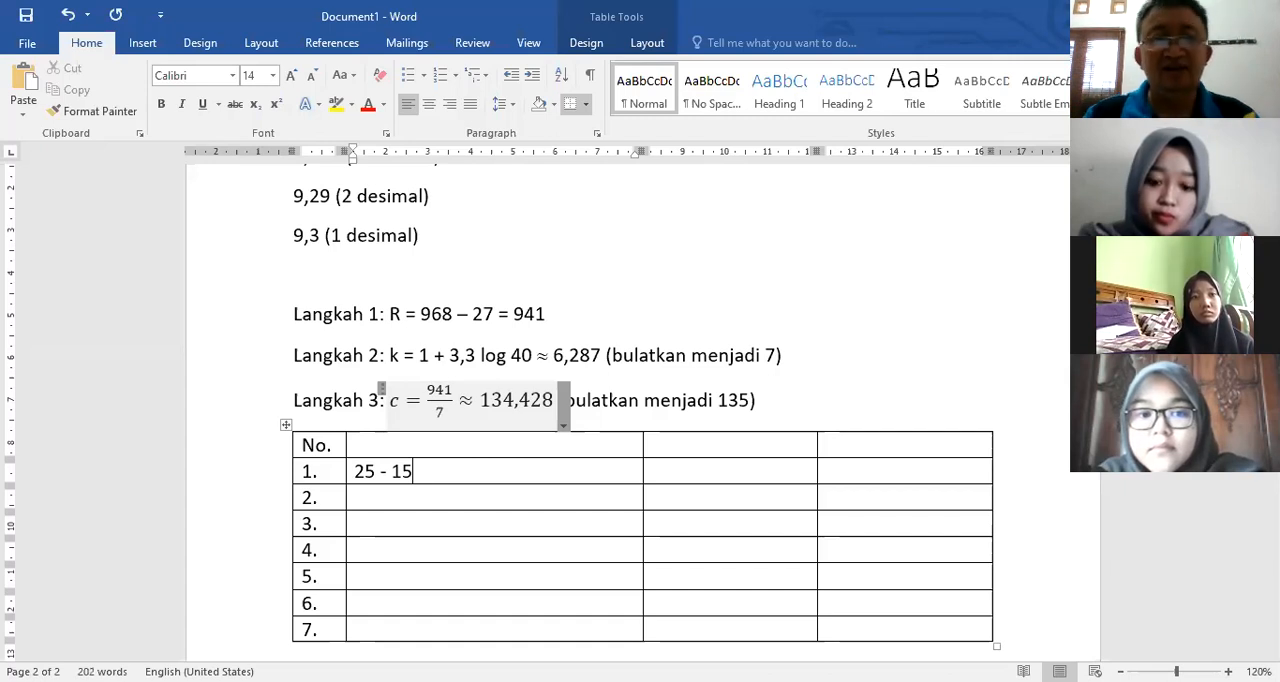
{"action": "type", "text": "9"}
Step: Begin the class interval of row 2 with the lower limit 160
{"action": "key", "text": "Down"}
{"action": "type", "text": "160"}
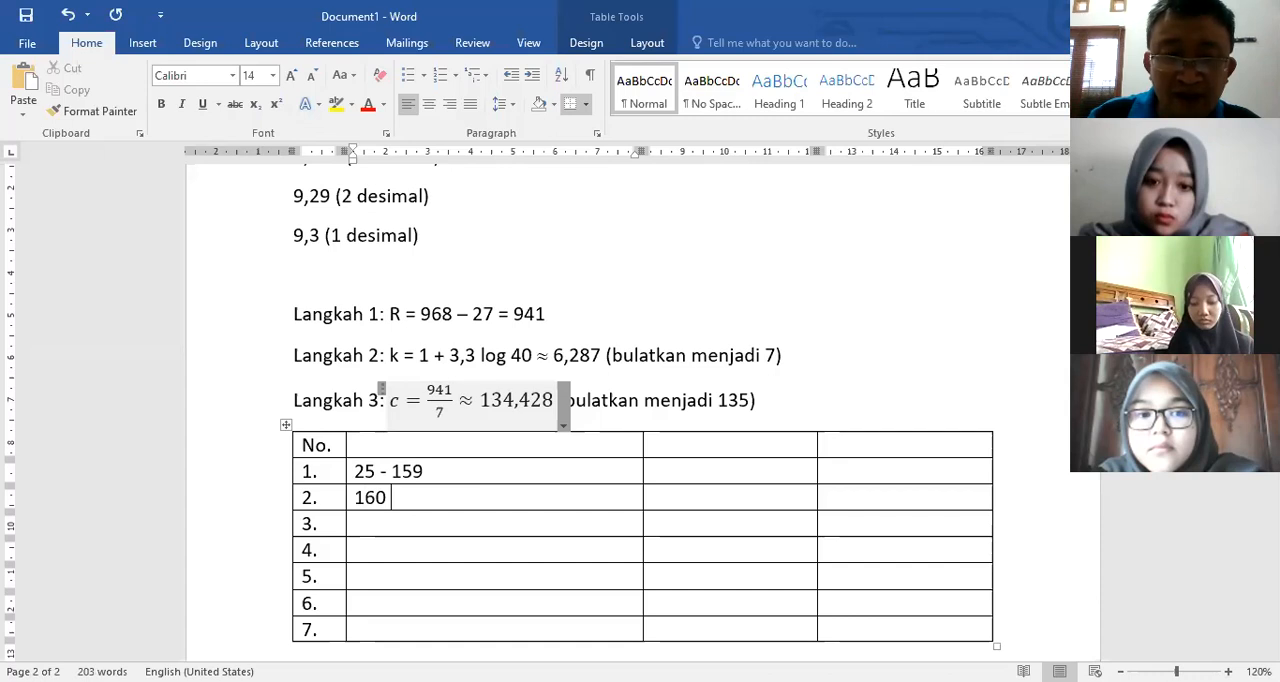